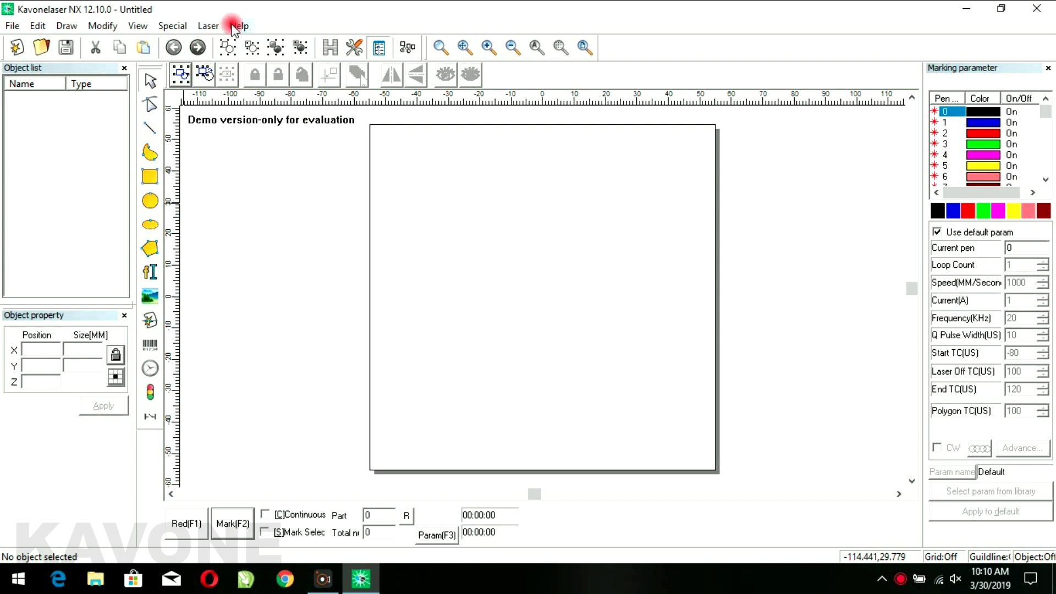
click(13, 28)
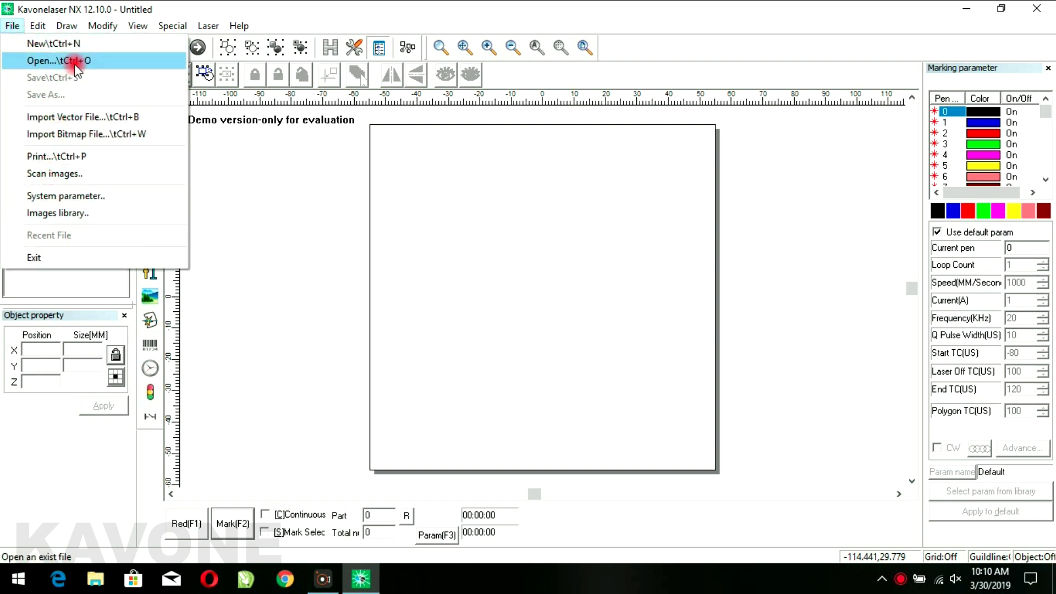
mouse_move(43, 29)
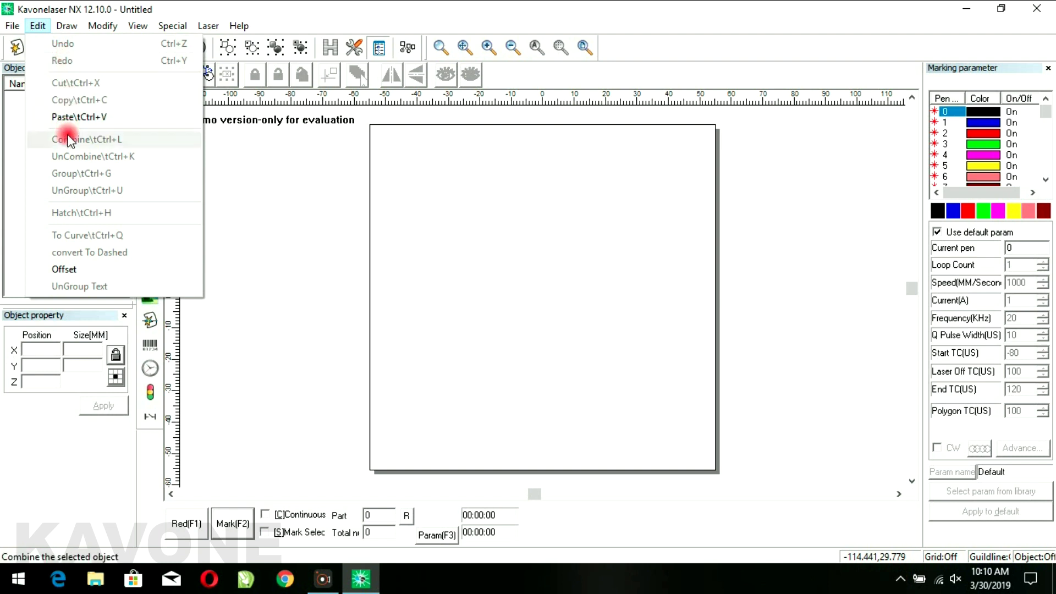
mouse_move(103, 26)
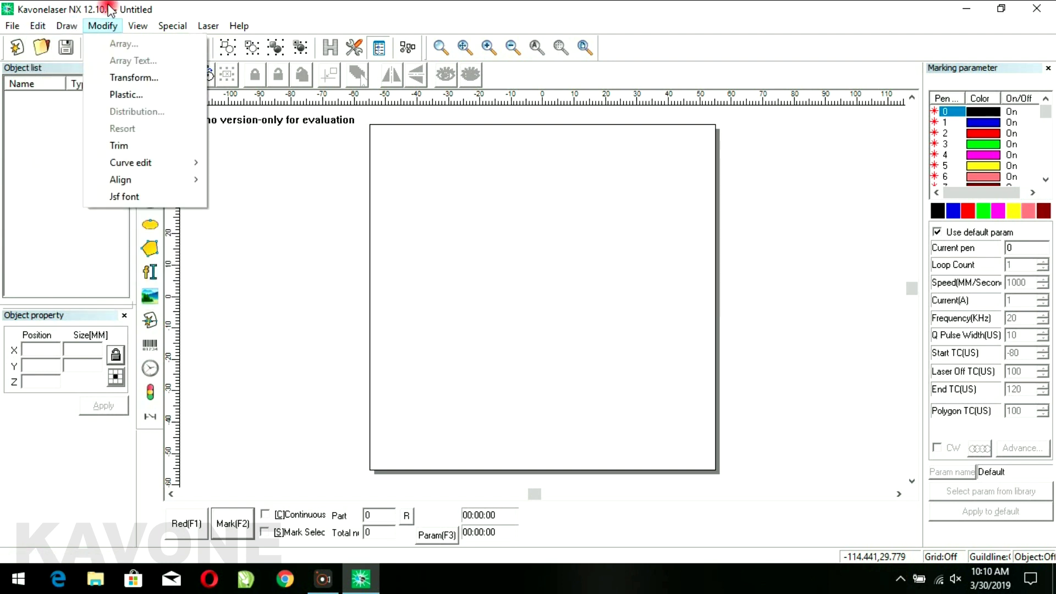
click(305, 151)
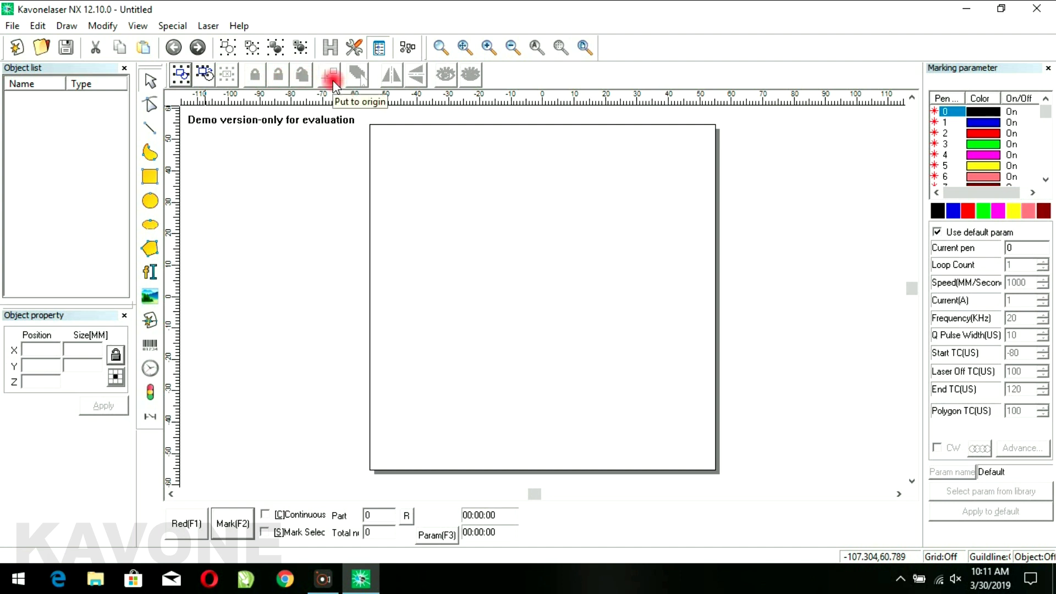
Draw a rectangle about 16 by 15 mm, a circle about 21 mm in diameter, and an ellipse about 23 by 23 mm.
click(150, 176)
drag(425, 186, 476, 233)
click(151, 202)
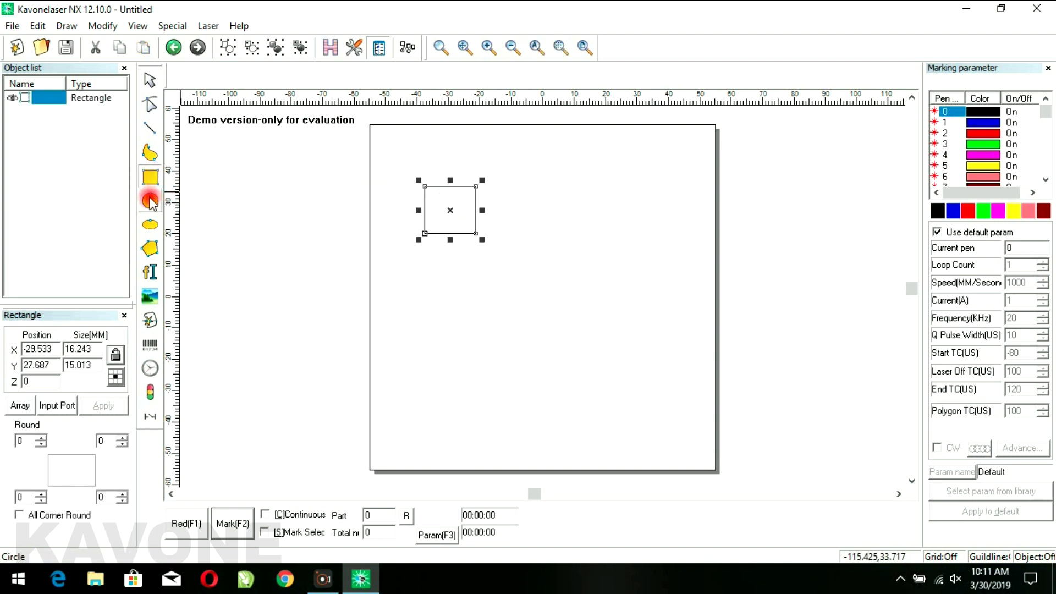
drag(537, 198, 557, 223)
click(150, 224)
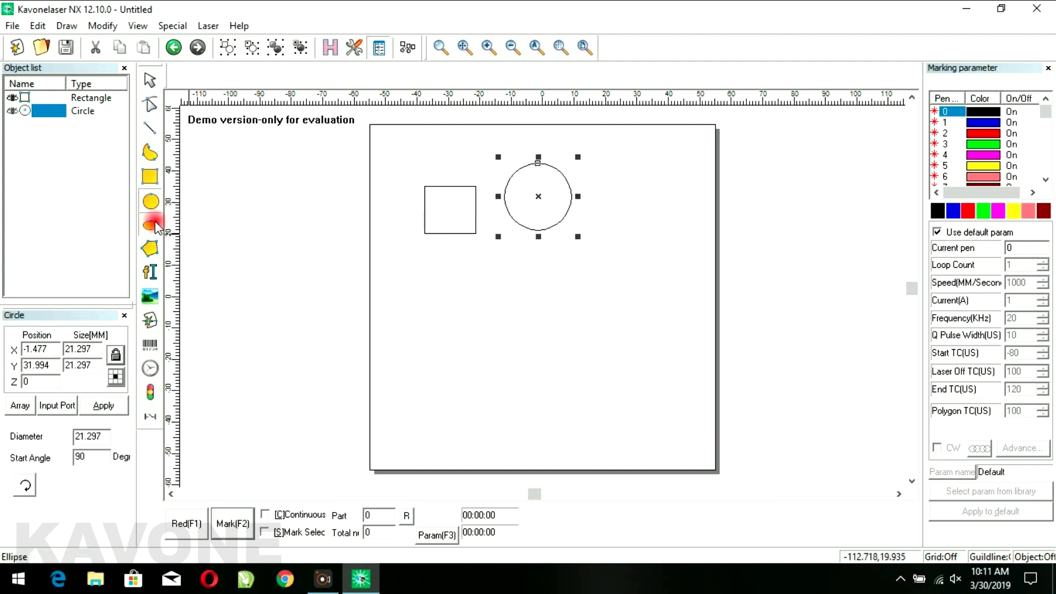
drag(493, 264, 566, 339)
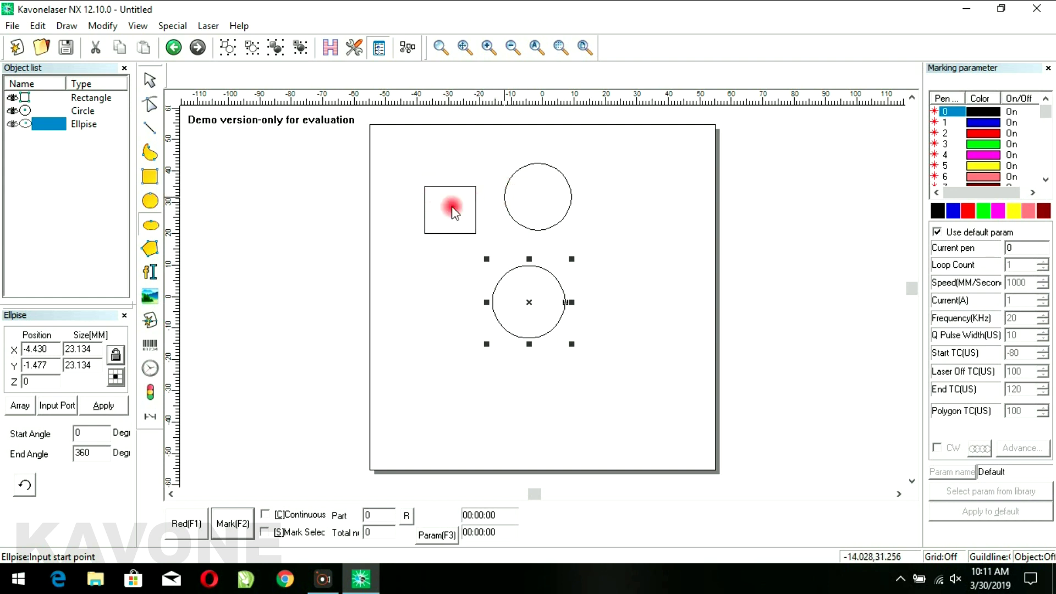
Select all three shapes and move them together to about X -8.4, Y 16.
click(149, 80)
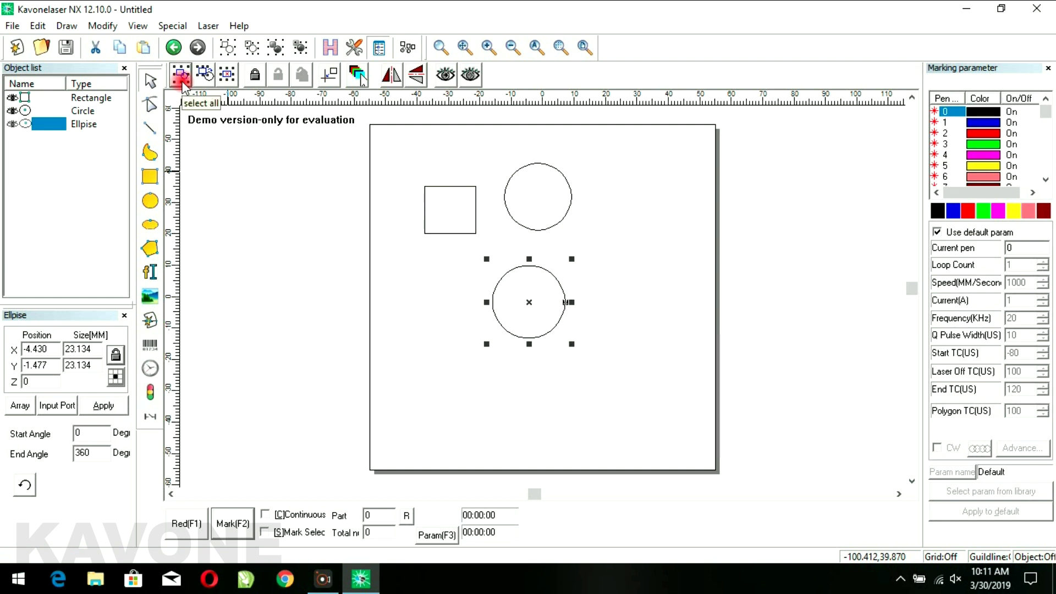
click(181, 79)
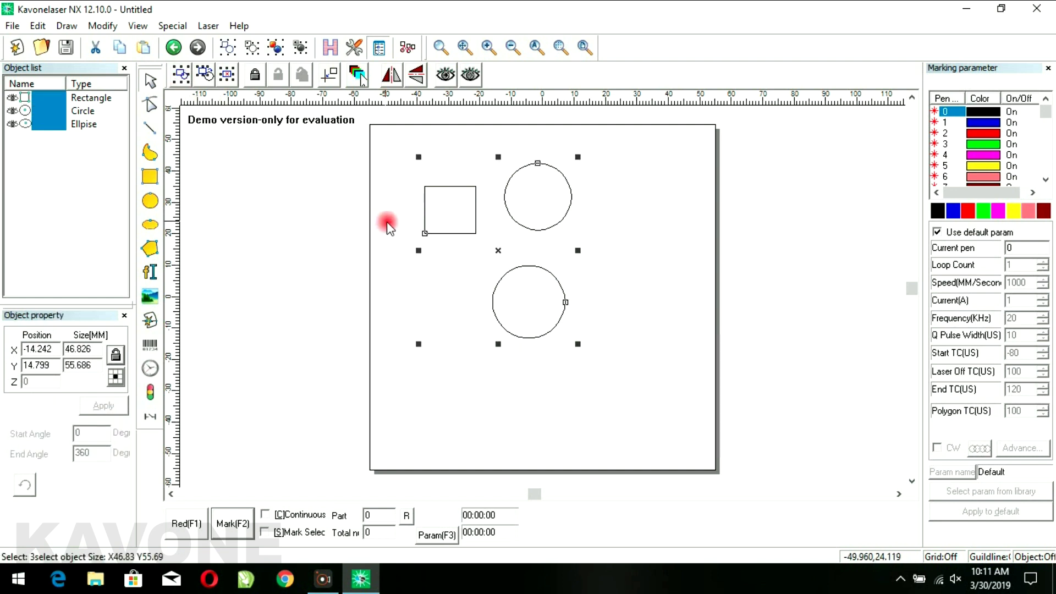
mouse_move(497, 249)
mouse_down()
mouse_move(572, 255)
mouse_move(500, 259)
mouse_move(477, 240)
mouse_up()
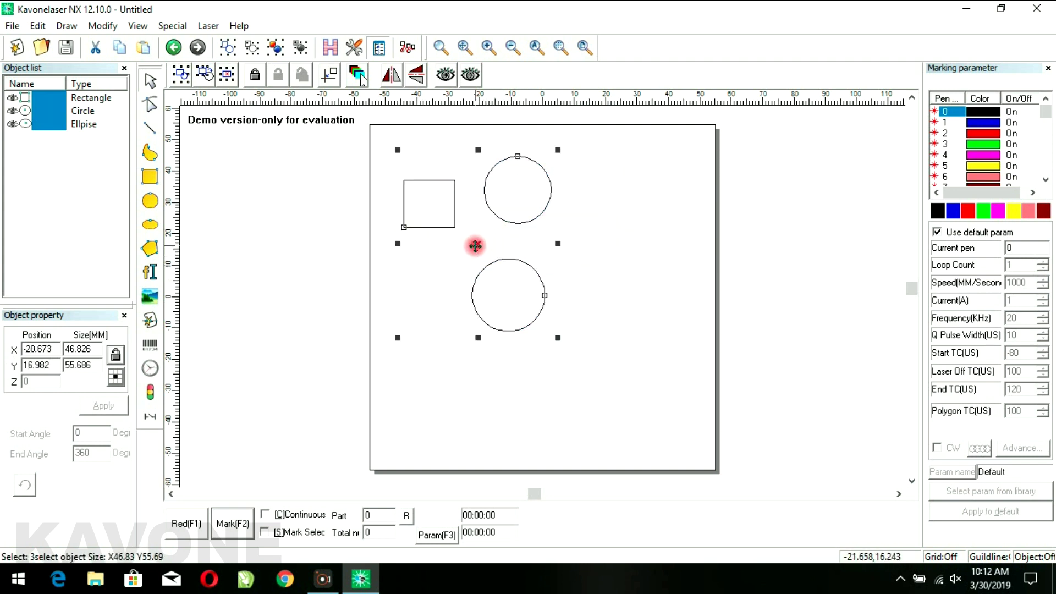
drag(475, 245, 514, 247)
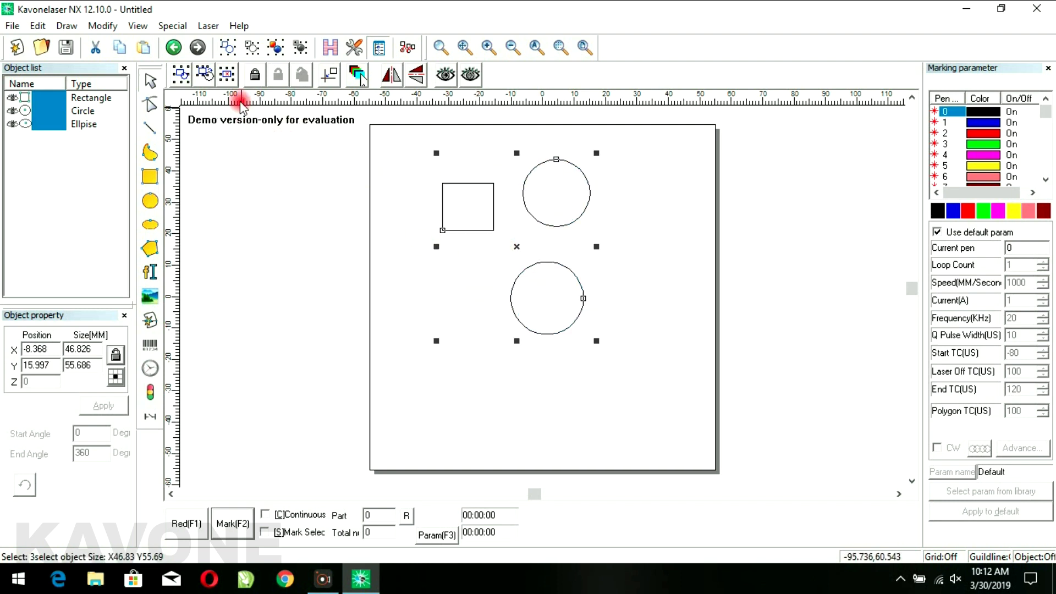
Invert the selection, and move only the rectangle up and left to about X -27.3, Y 35.2.
click(207, 75)
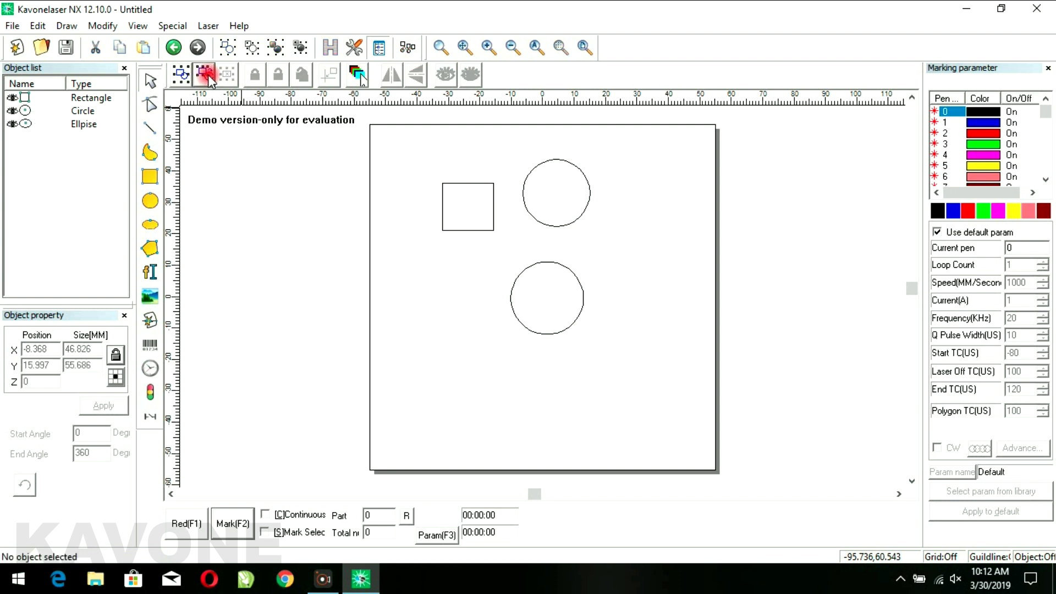
click(484, 230)
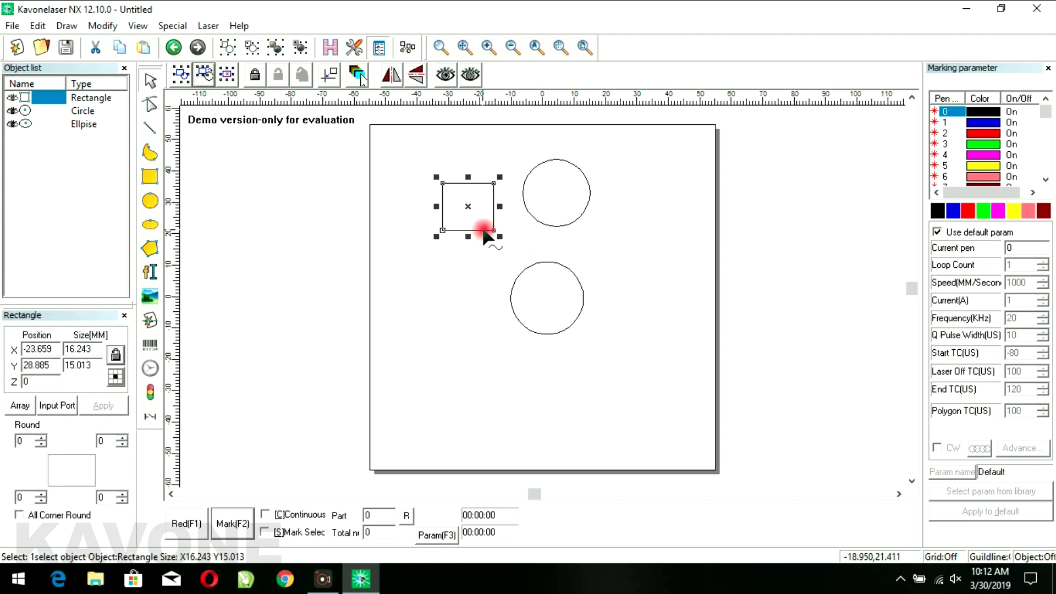
drag(470, 206, 458, 186)
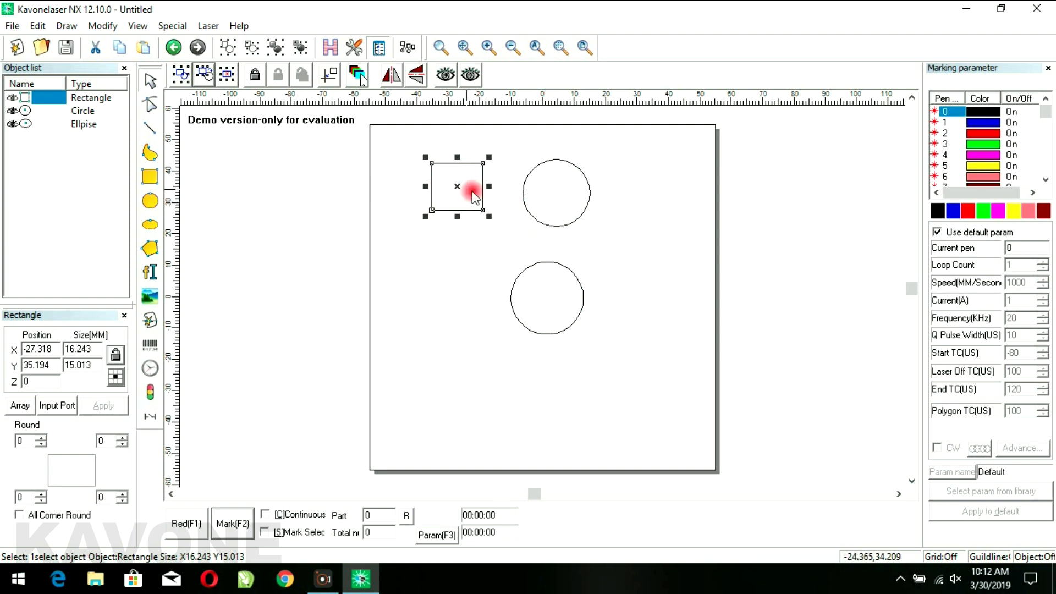
Delete the selected rectangle and the upper circle, leaving the ellipse on the work area.
click(230, 81)
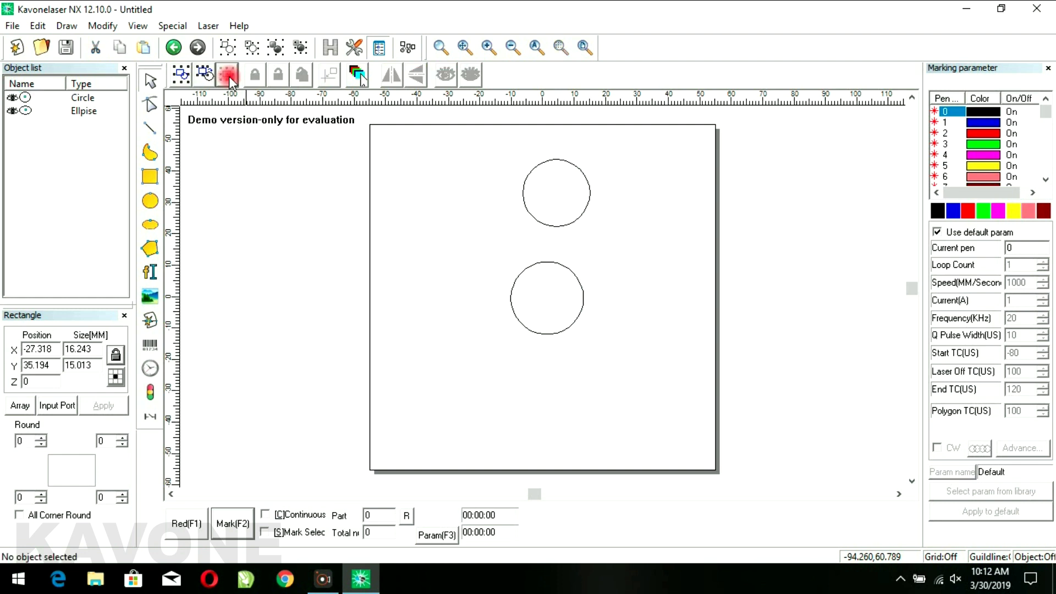
click(553, 225)
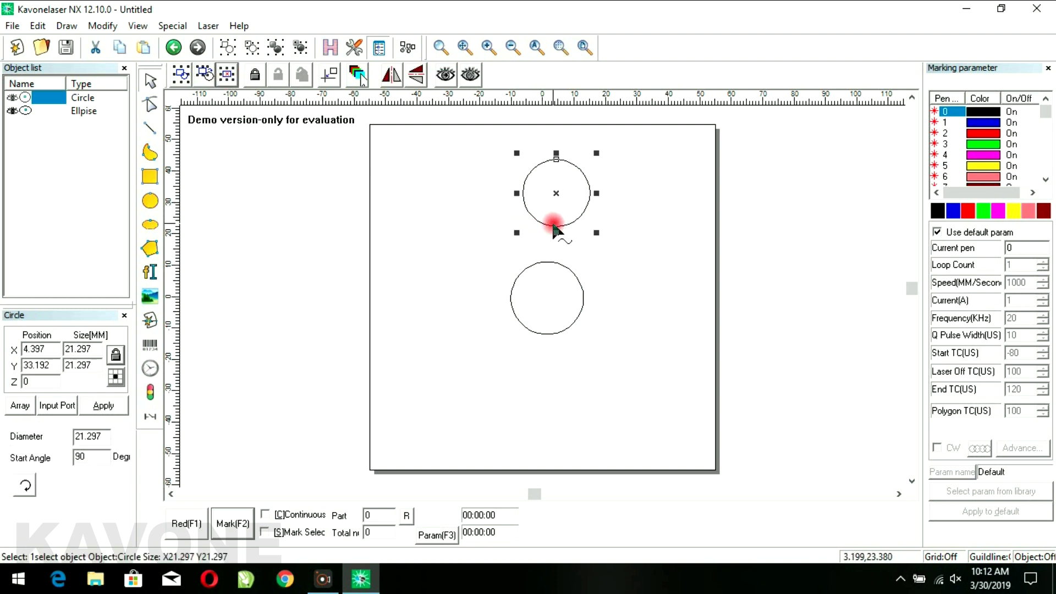
click(228, 76)
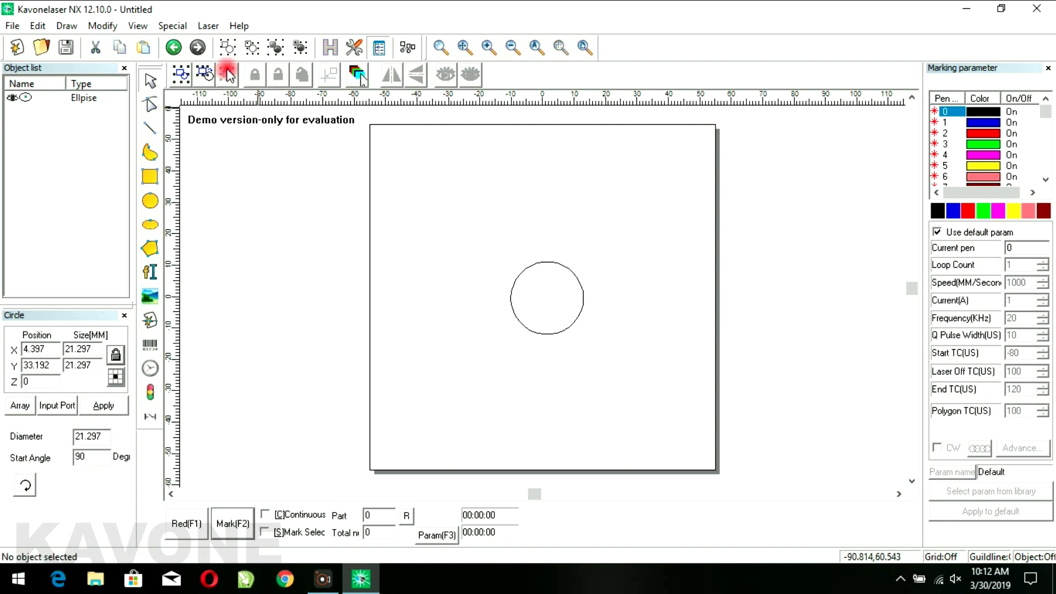
Draw a circle about 37.5 mm in diameter in the upper-left work area and a rectangle about 8.9 by 15.8 mm right of the ellipse.
click(513, 280)
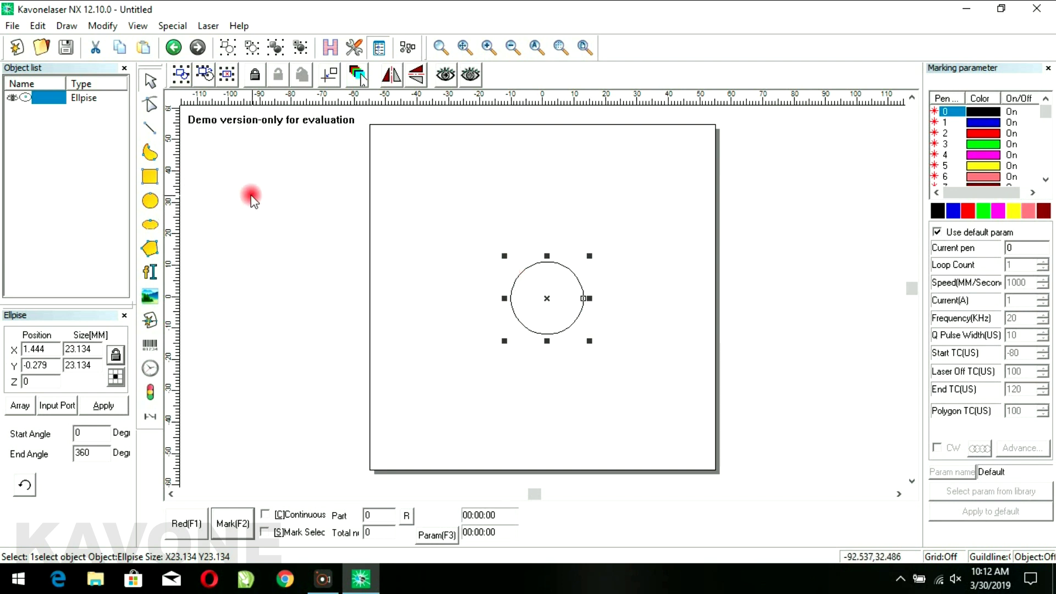
click(150, 201)
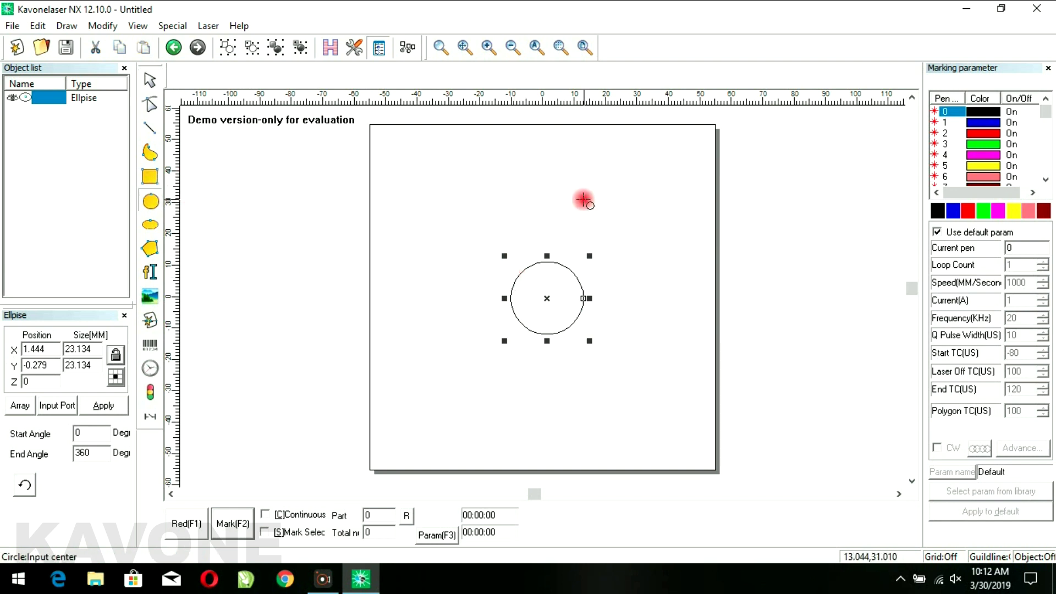
click(437, 184)
click(469, 234)
click(149, 205)
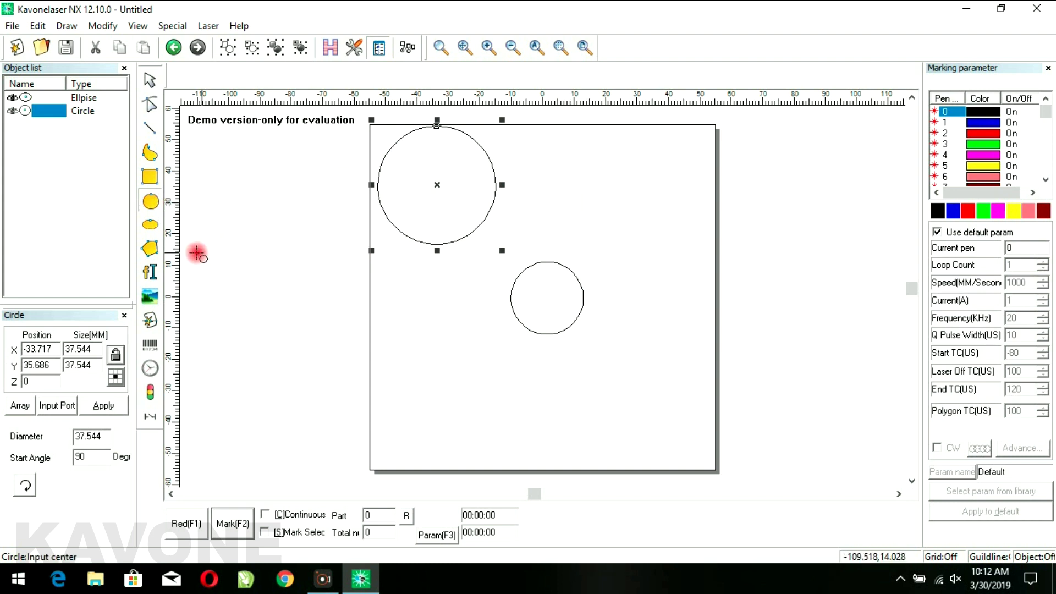
click(158, 185)
drag(617, 196, 645, 247)
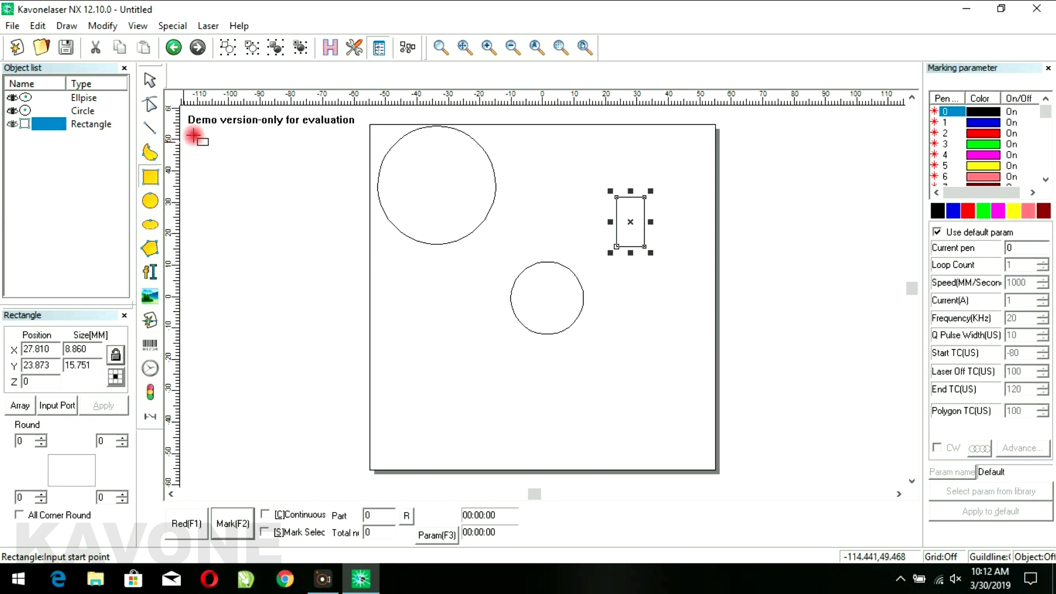
Lock the large circle and try to move it out of the work area.
click(149, 79)
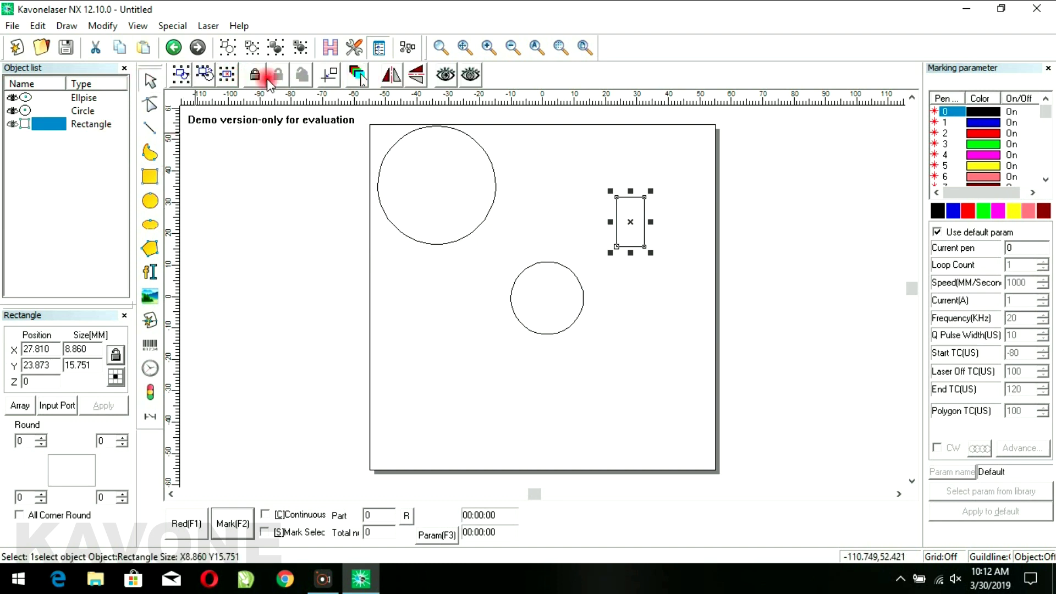
click(438, 243)
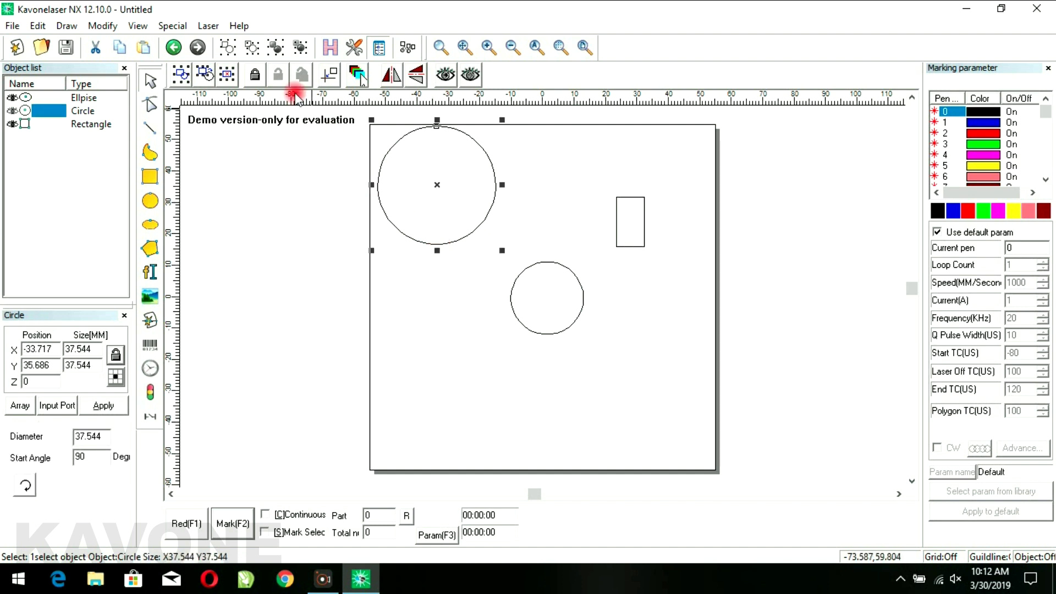
click(255, 75)
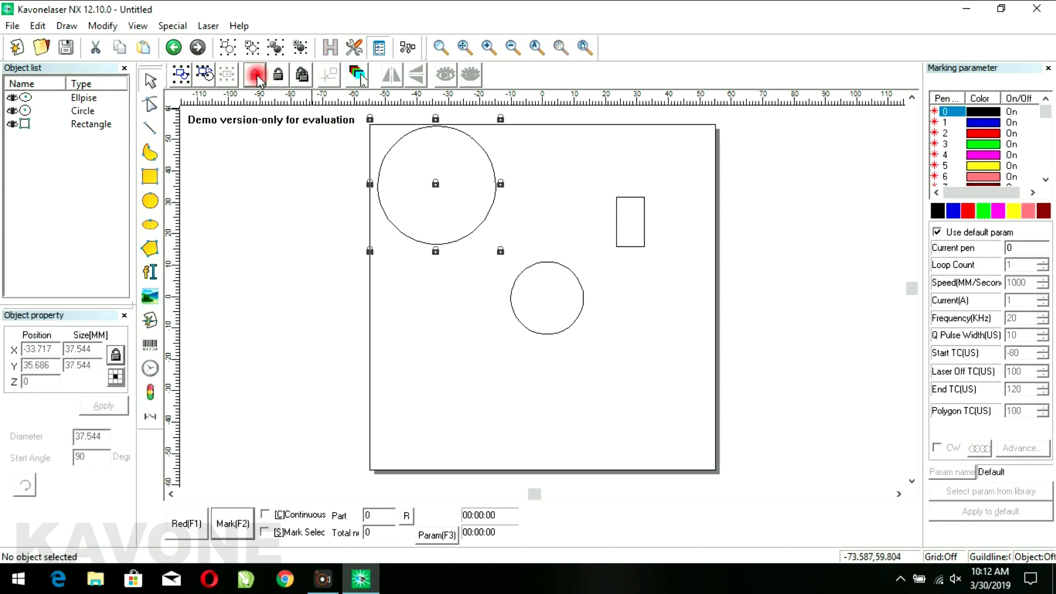
mouse_move(438, 185)
mouse_down()
mouse_move(486, 235)
mouse_move(432, 248)
mouse_move(429, 276)
mouse_move(439, 241)
mouse_move(427, 201)
mouse_move(438, 185)
mouse_move(498, 265)
mouse_move(385, 250)
mouse_move(346, 160)
mouse_up()
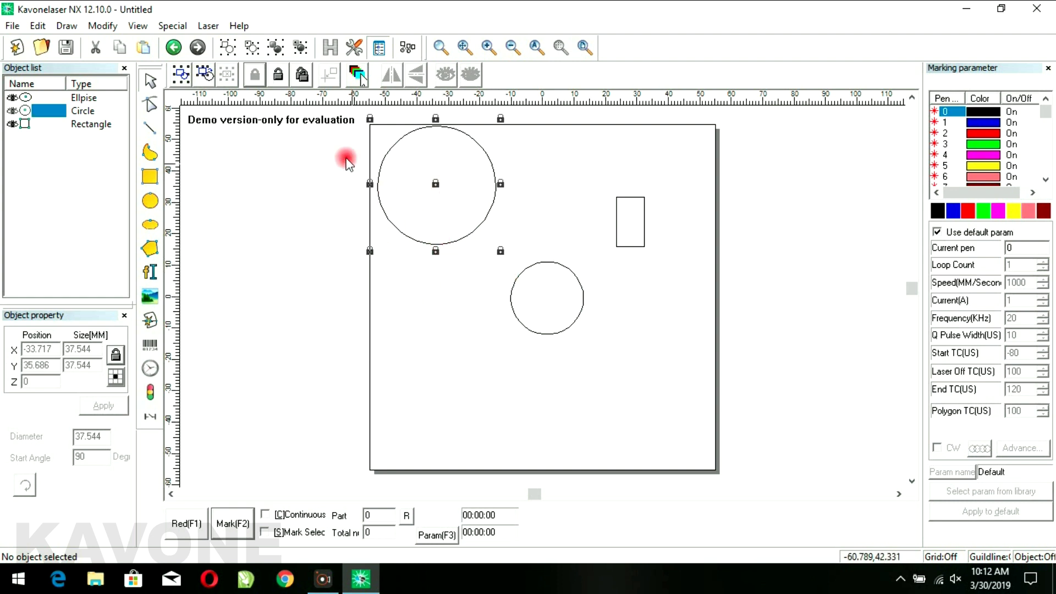
Unlock the large circle.
click(278, 75)
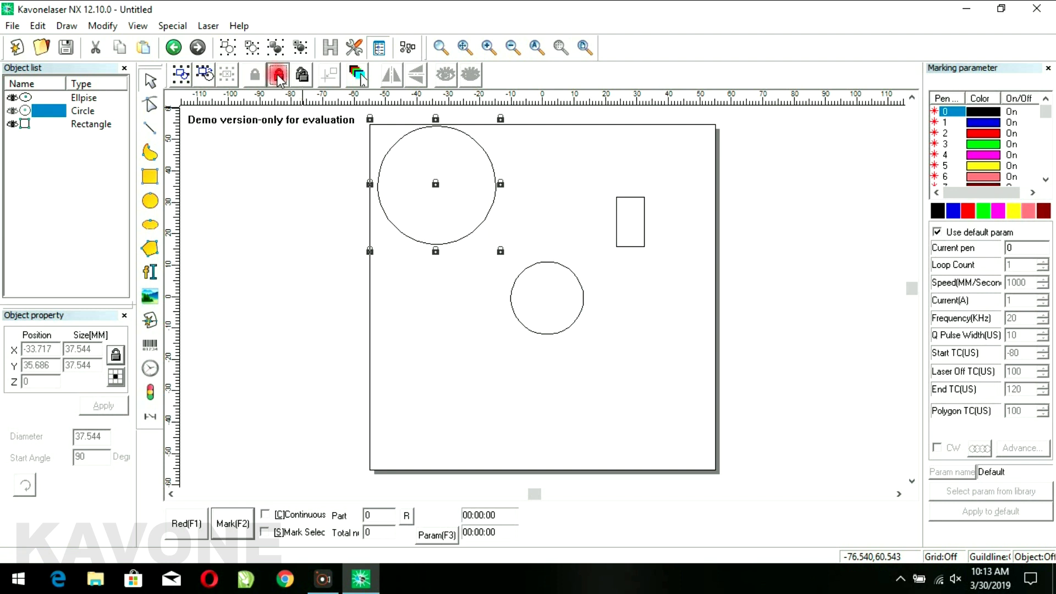
click(403, 177)
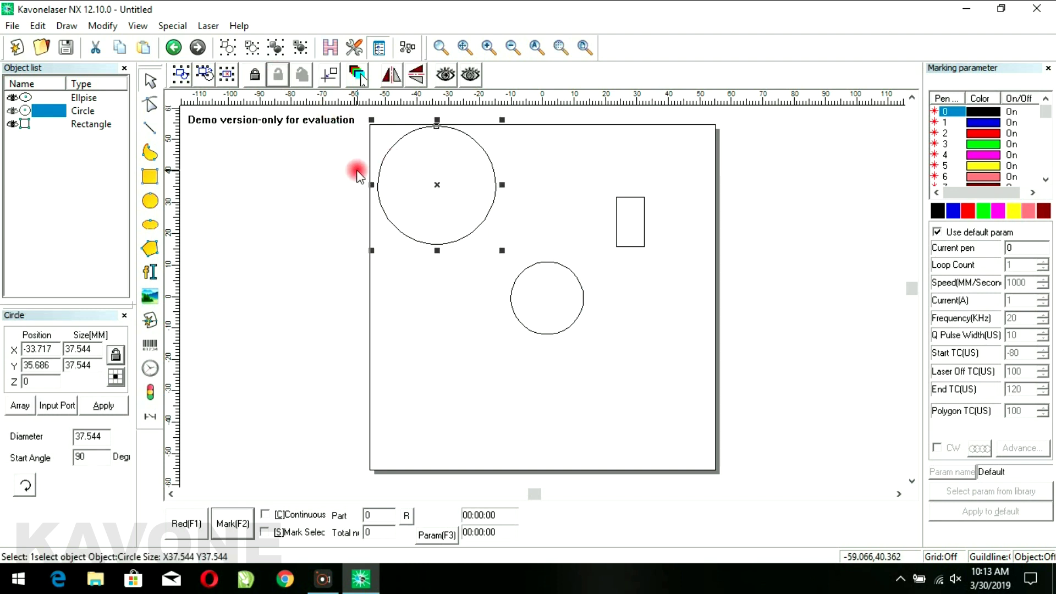
click(304, 76)
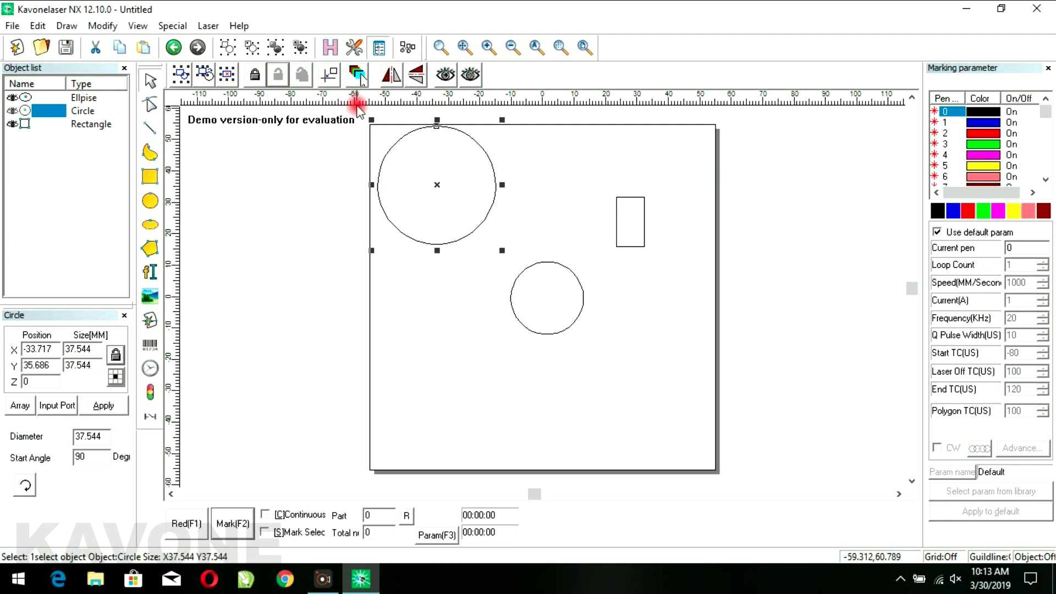
Select the ellipse, circle and rectangle together, lock them, and unlock all objects at once.
drag(356, 116, 740, 391)
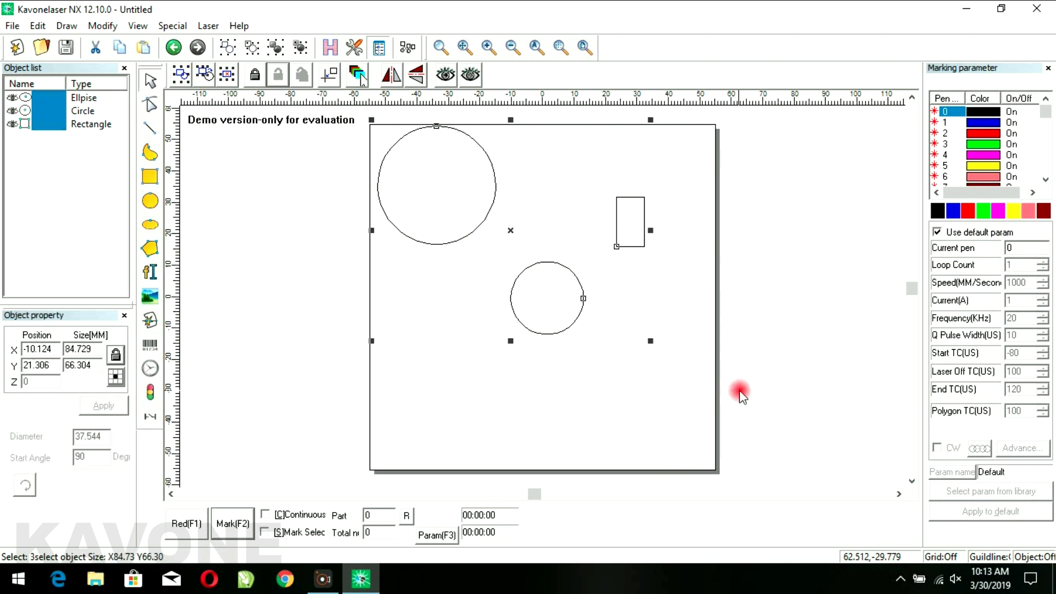
click(276, 74)
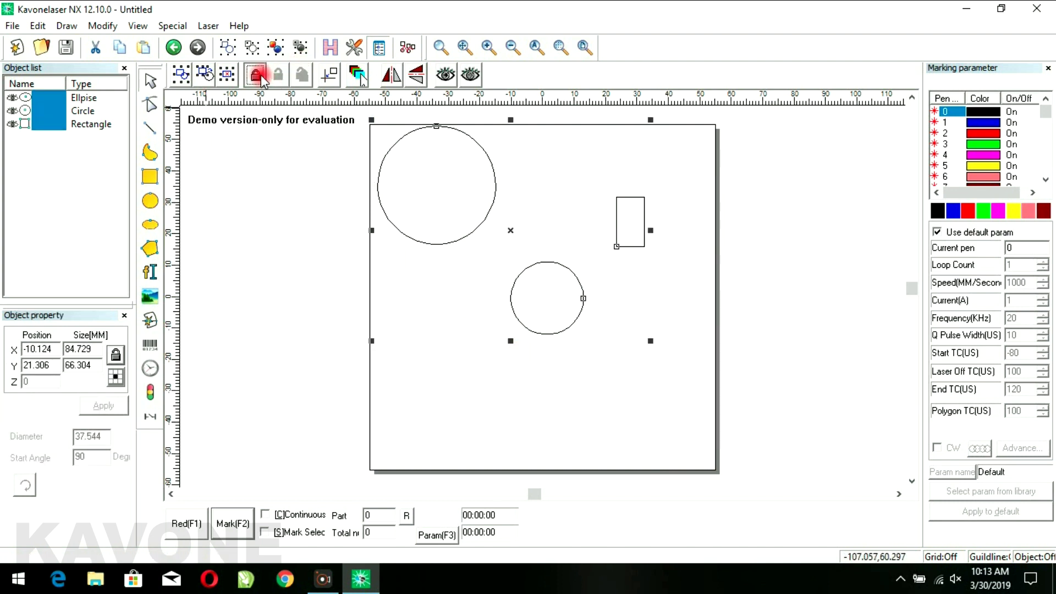
click(299, 77)
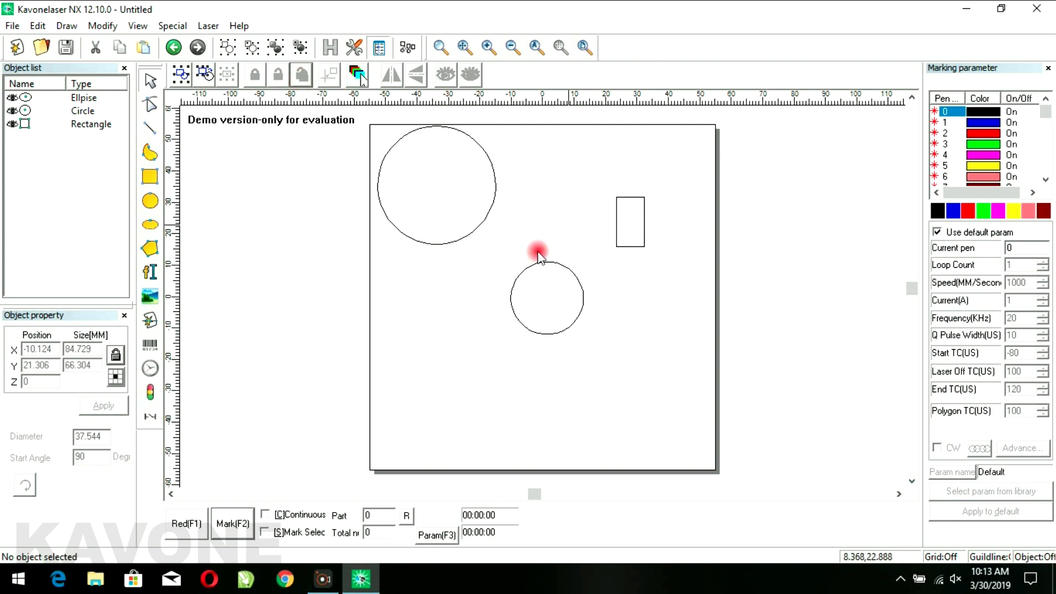
Move the large circle down and left across the work area's edge, move the ellipse up to about Y 14, and select the rectangle.
click(459, 242)
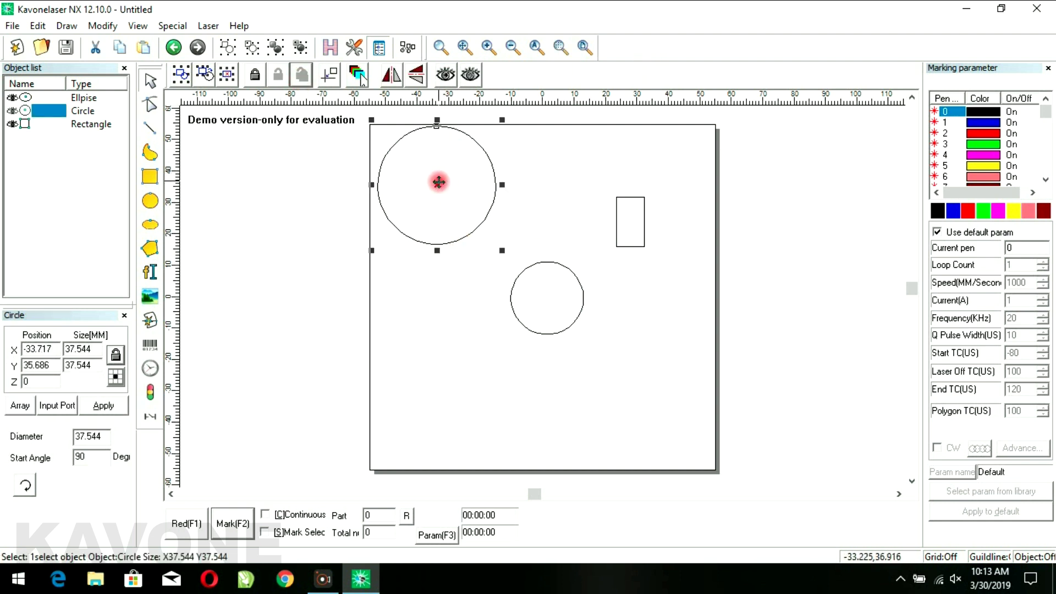
drag(437, 183, 407, 227)
click(546, 302)
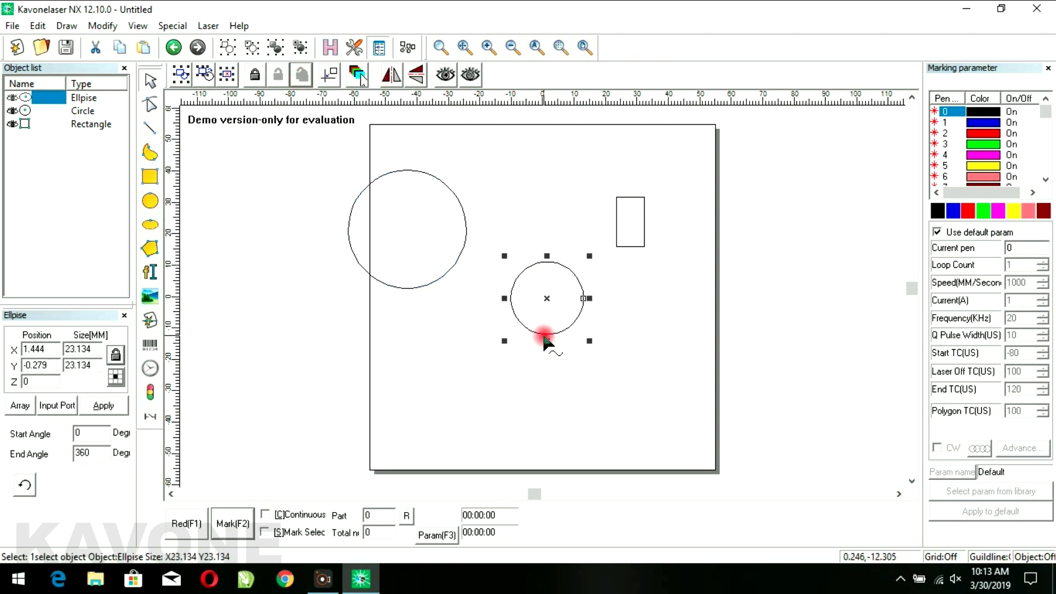
drag(549, 300, 548, 254)
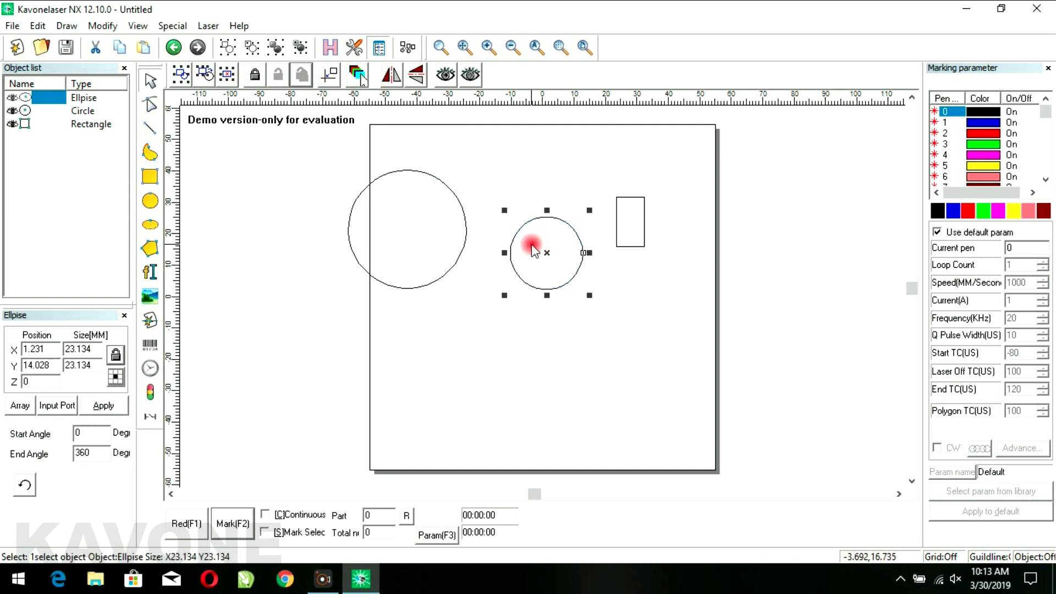
click(629, 246)
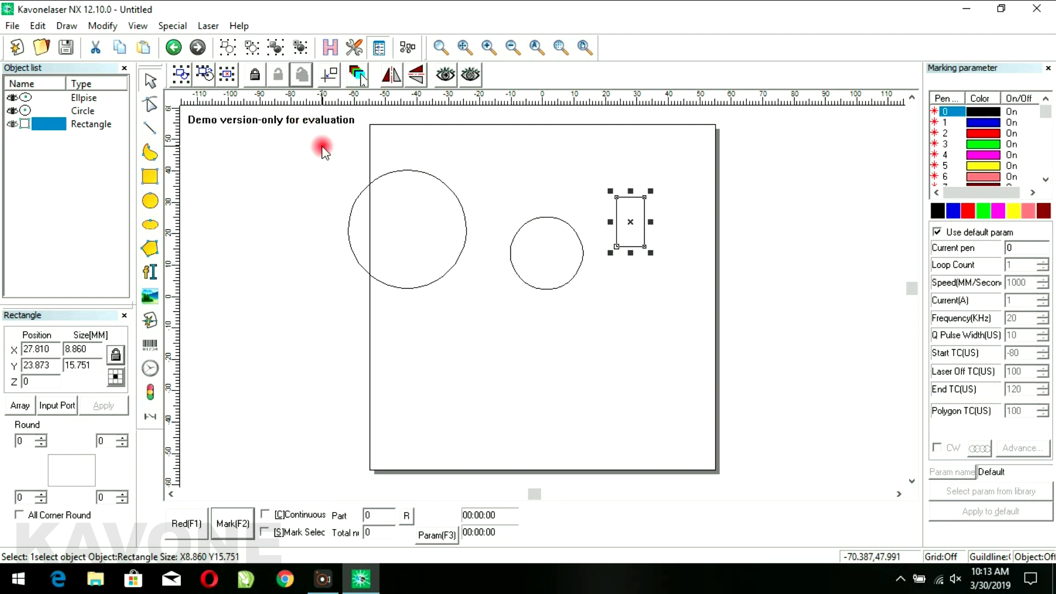
Delete the large circle, and put the ellipse and rectangle together at the origin.
drag(321, 142, 484, 311)
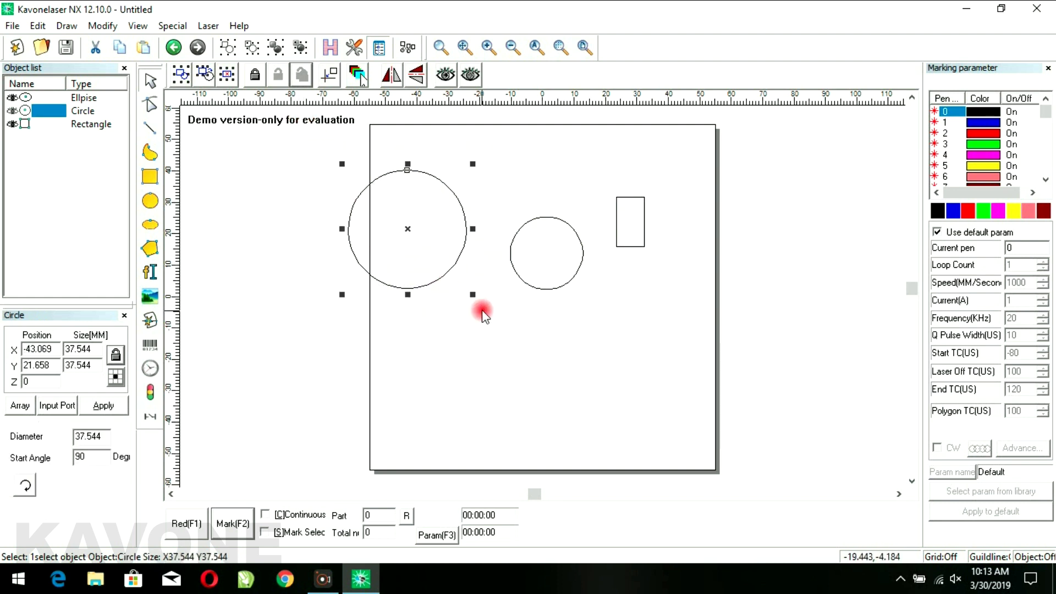
key(Delete)
drag(448, 154, 697, 344)
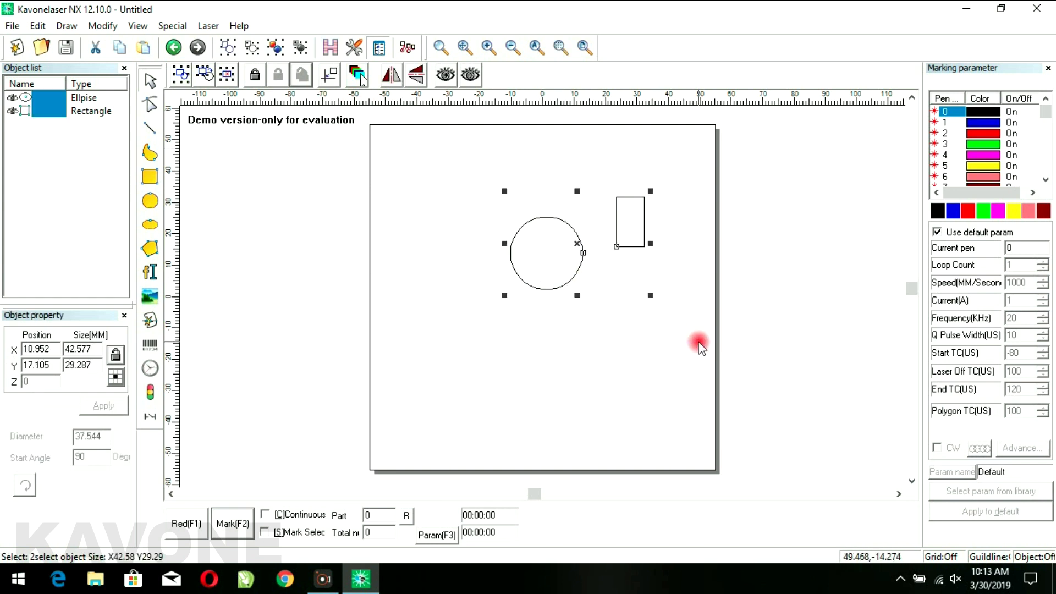
click(331, 78)
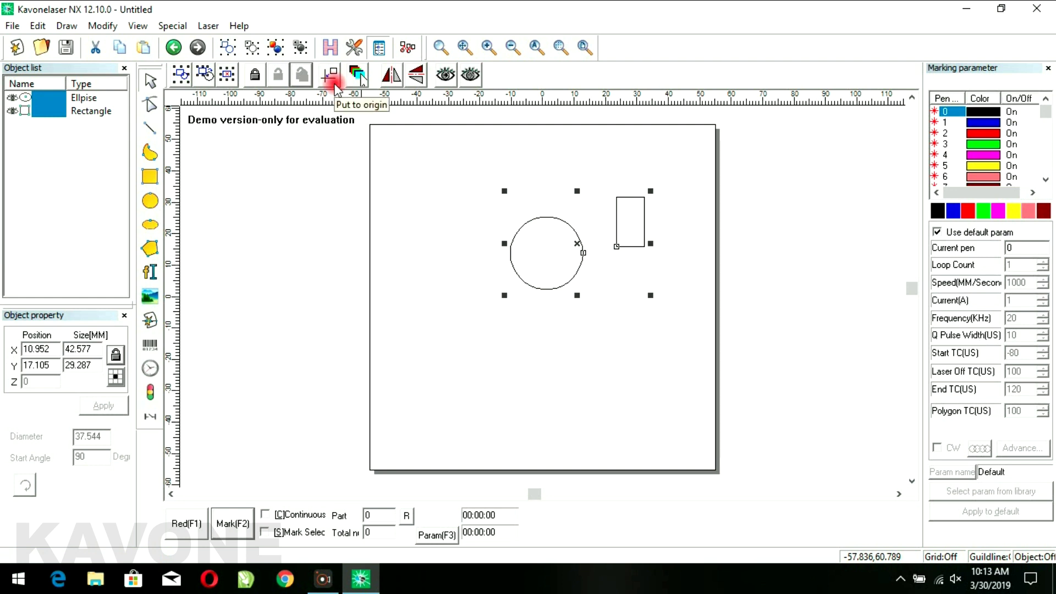
click(334, 83)
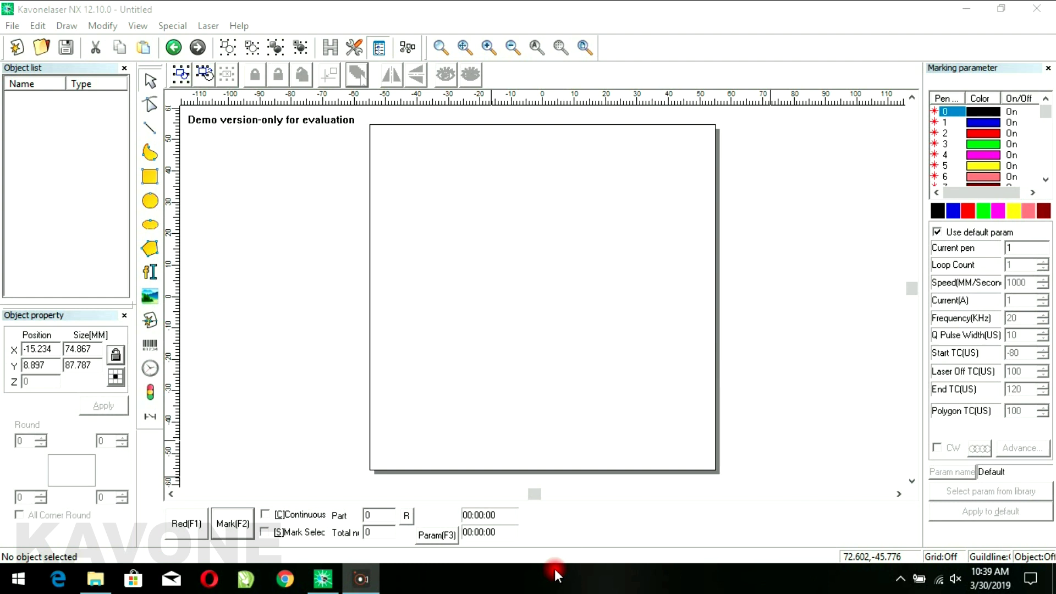
Draw a rectangle about 12.3 × 13.8 mm in the work area's upper left and a circle about 18.9 mm in diameter near its top edge.
click(150, 177)
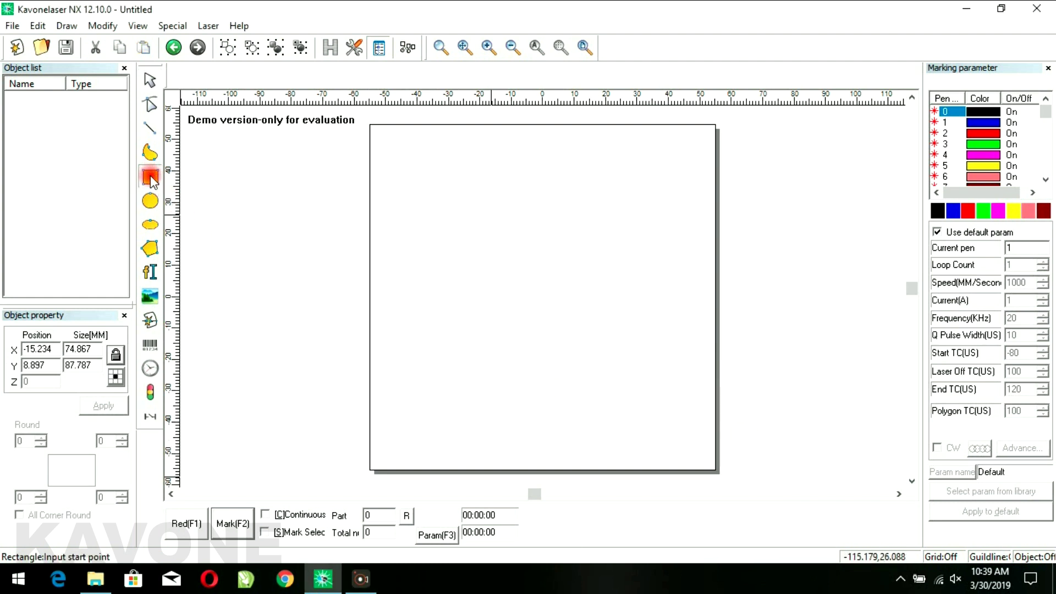
drag(412, 201, 451, 243)
click(151, 202)
drag(531, 150, 561, 160)
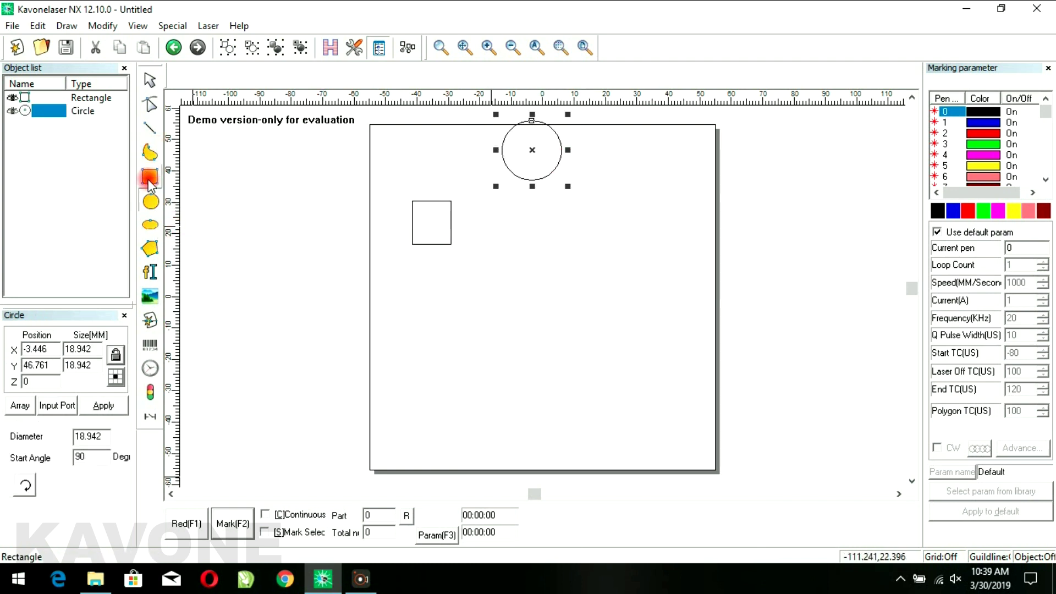
Draw a circle about 24.7 mm in diameter below the first one and a rectangle about 21.7 × 22.9 mm on the right.
click(150, 199)
drag(533, 283, 566, 308)
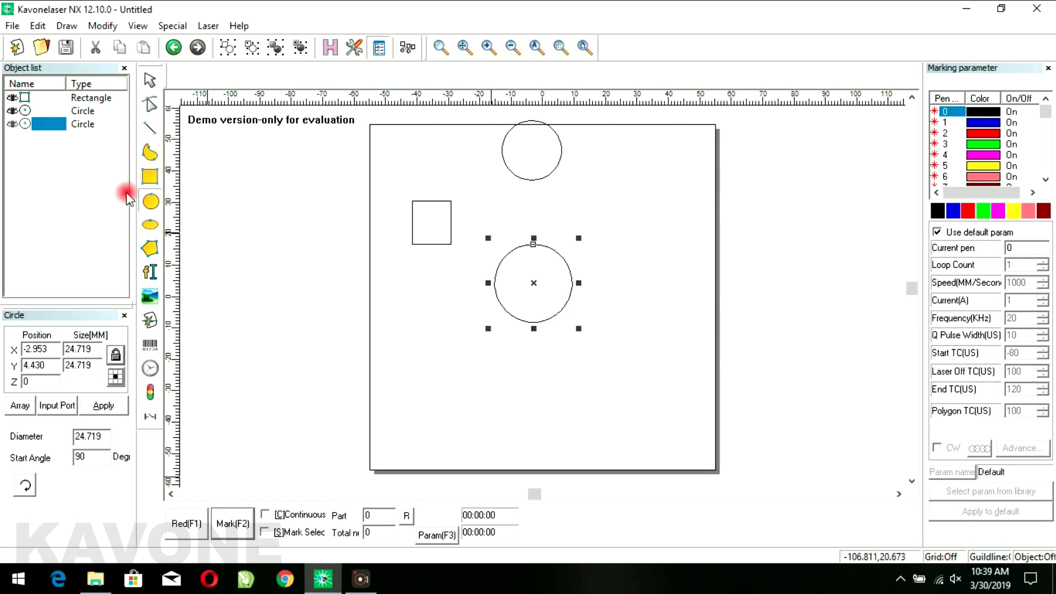
click(150, 177)
drag(619, 186, 688, 257)
Assign blue pen 1 to the small rectangle and red pen 2 to the upper circle.
click(150, 80)
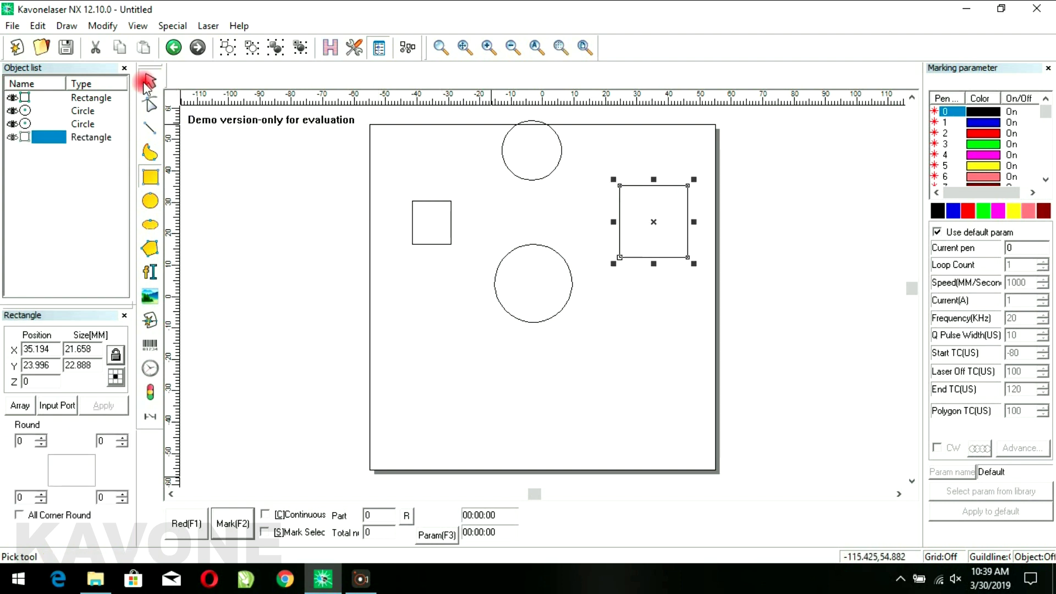
click(447, 244)
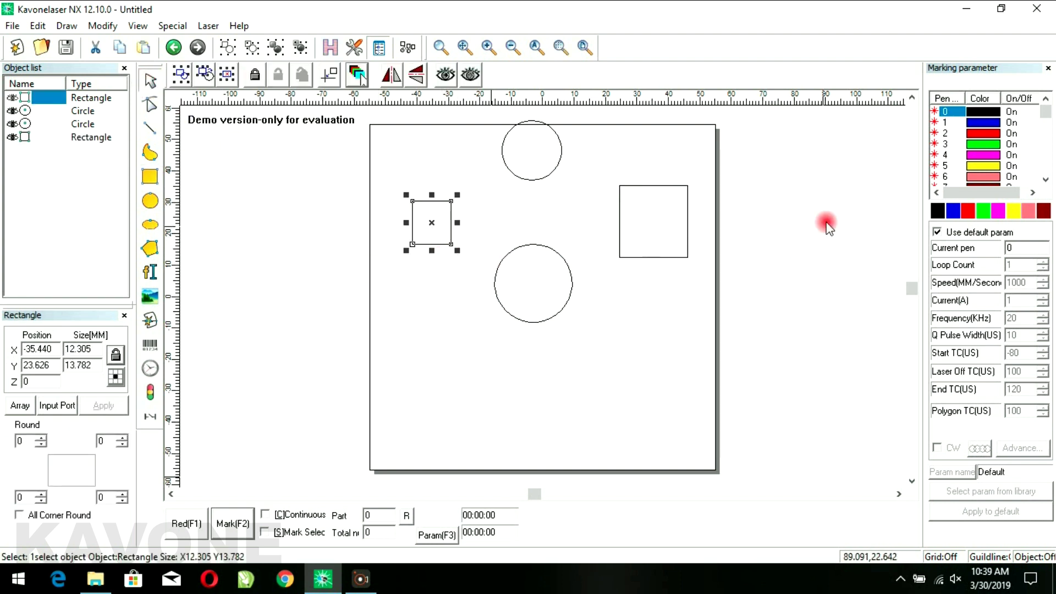
click(954, 210)
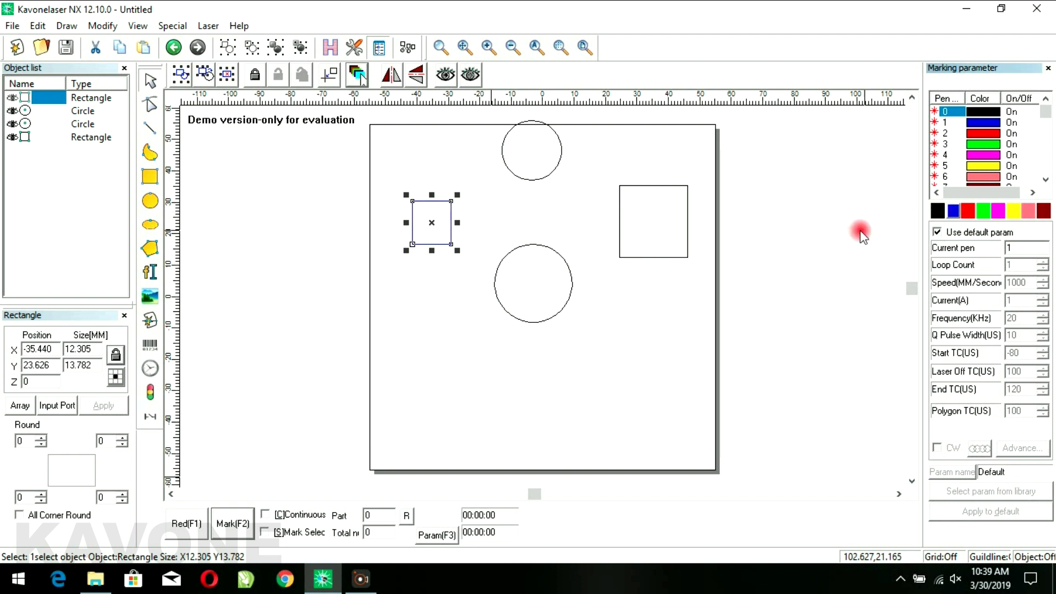
click(523, 184)
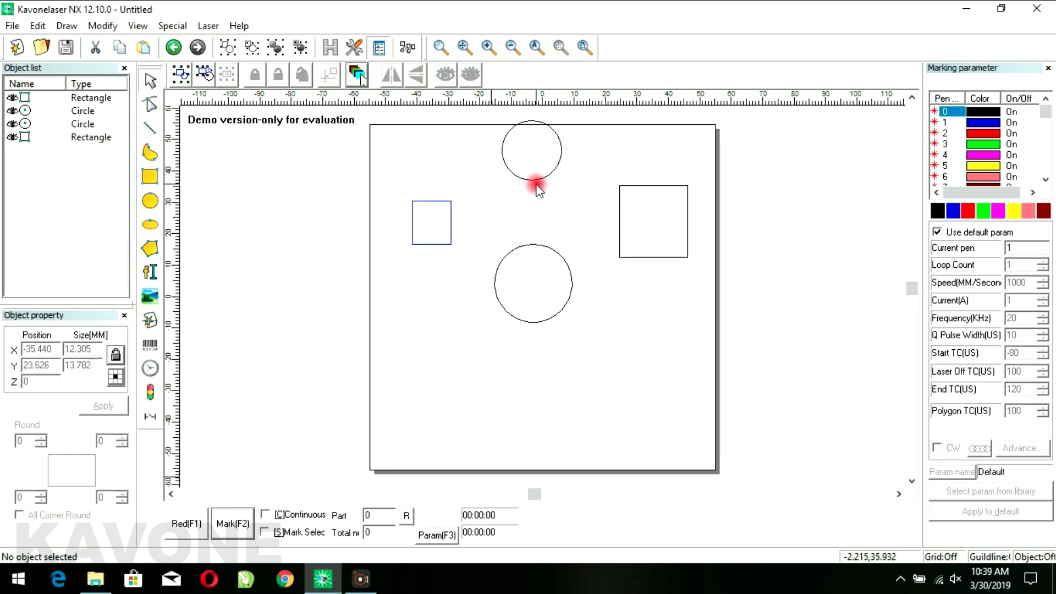
click(535, 181)
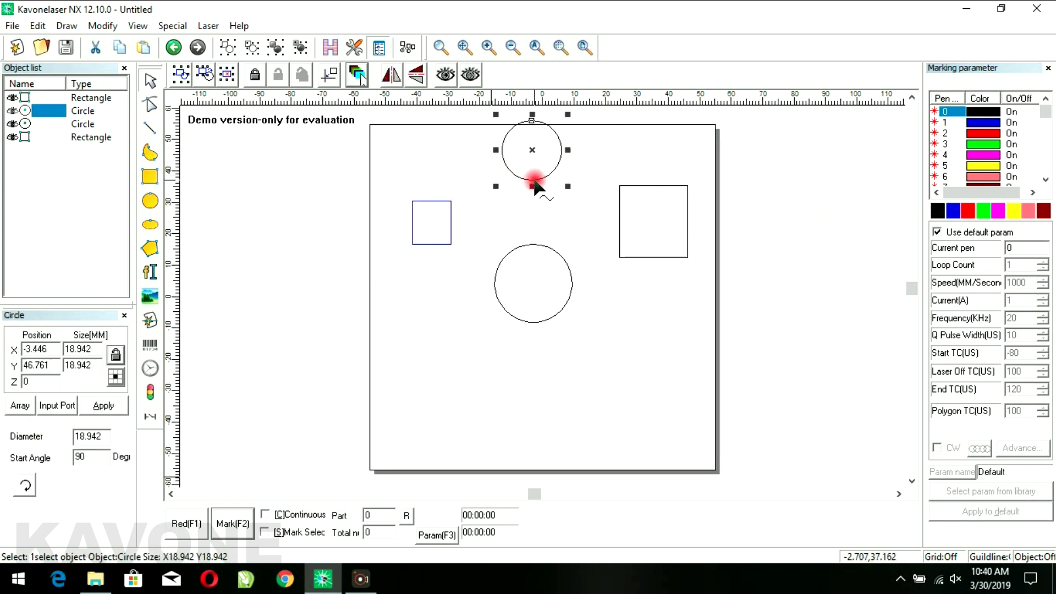
click(968, 211)
Assign blue pen 1 to the lower circle and green pen 3 to the large rectangle.
click(563, 260)
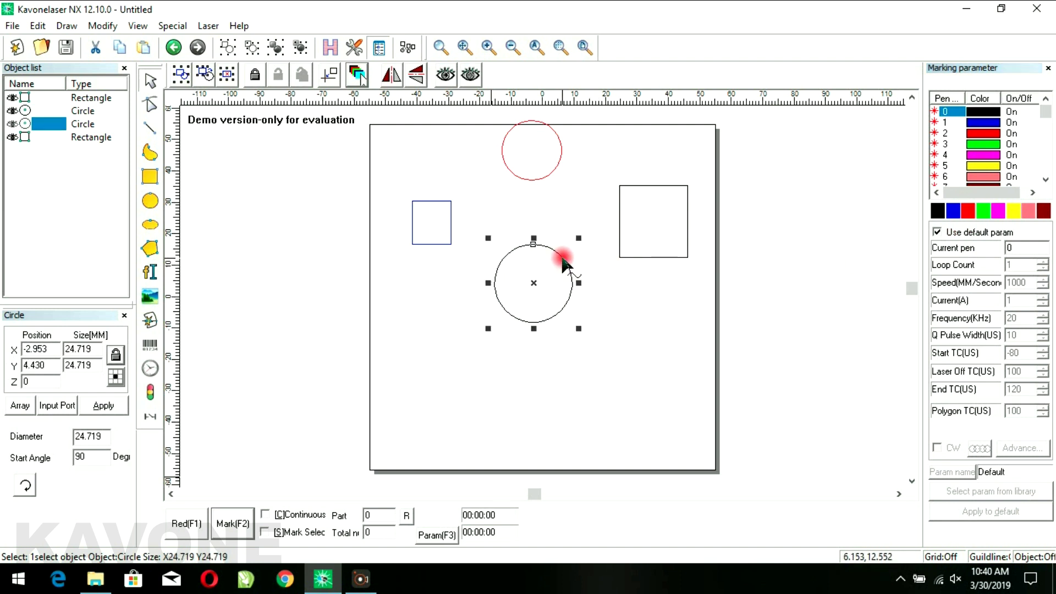
click(954, 212)
click(648, 259)
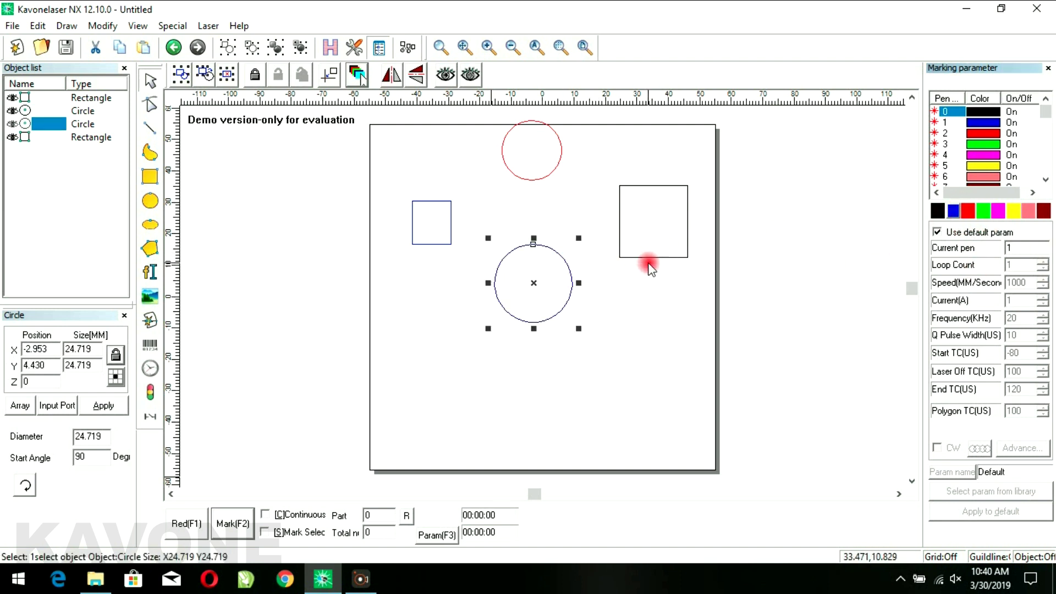
click(980, 214)
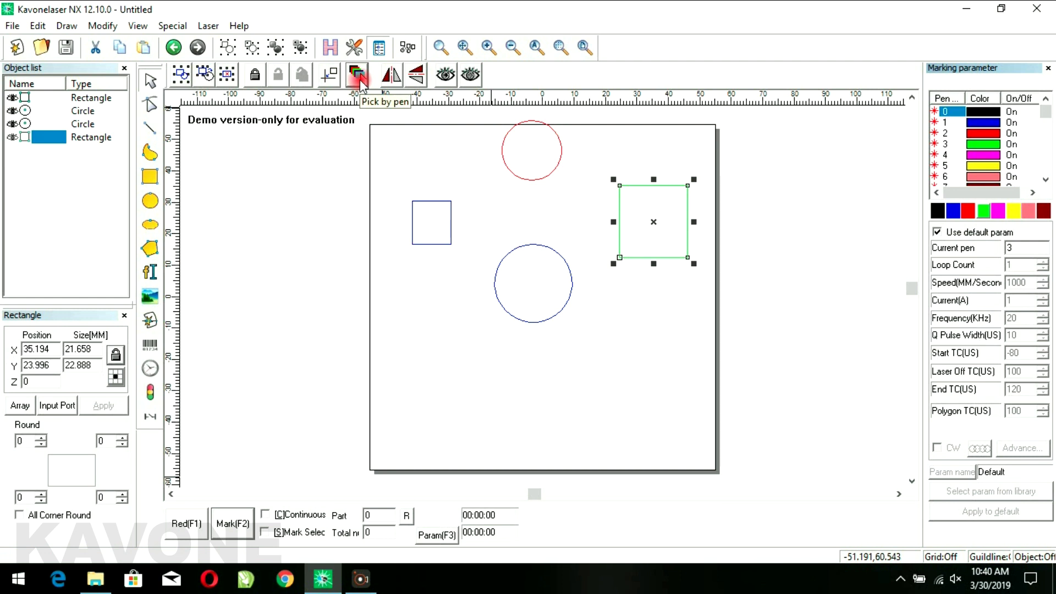
Pick all objects that use blue pen 1 and try to move them left together.
click(359, 77)
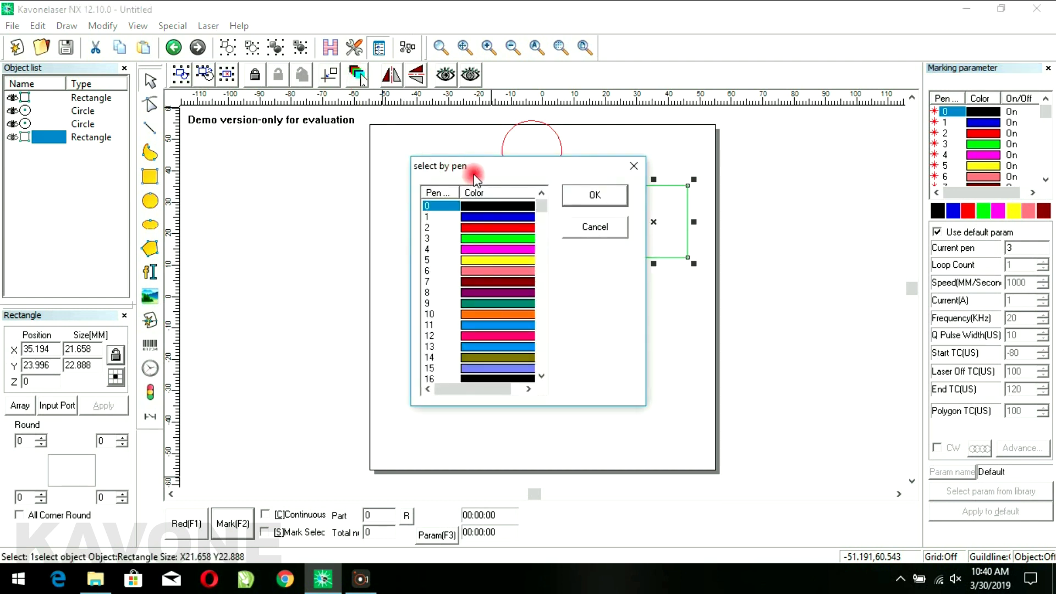
drag(482, 172, 726, 129)
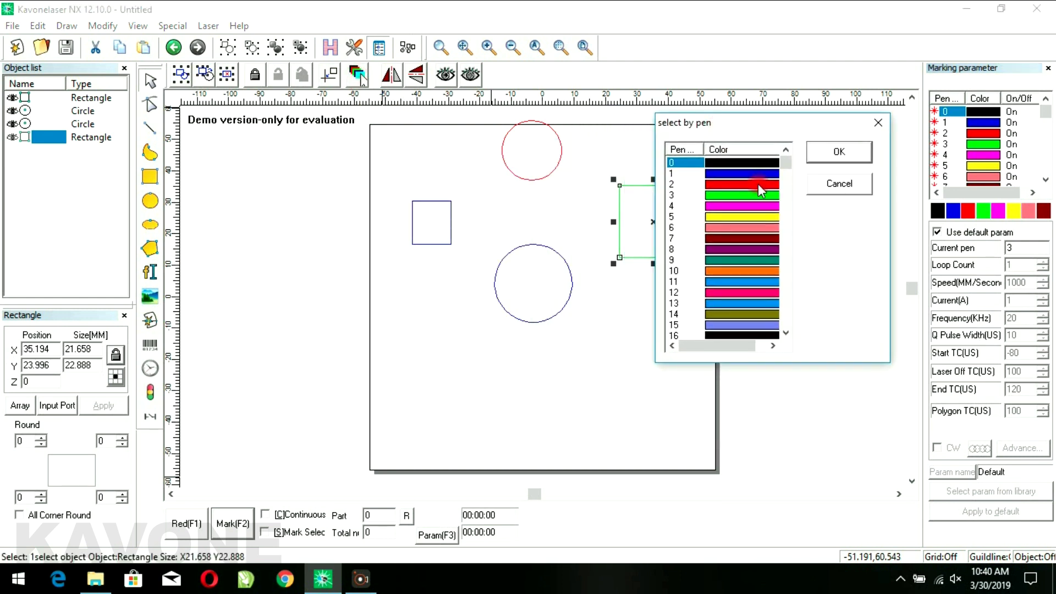
click(744, 172)
click(836, 155)
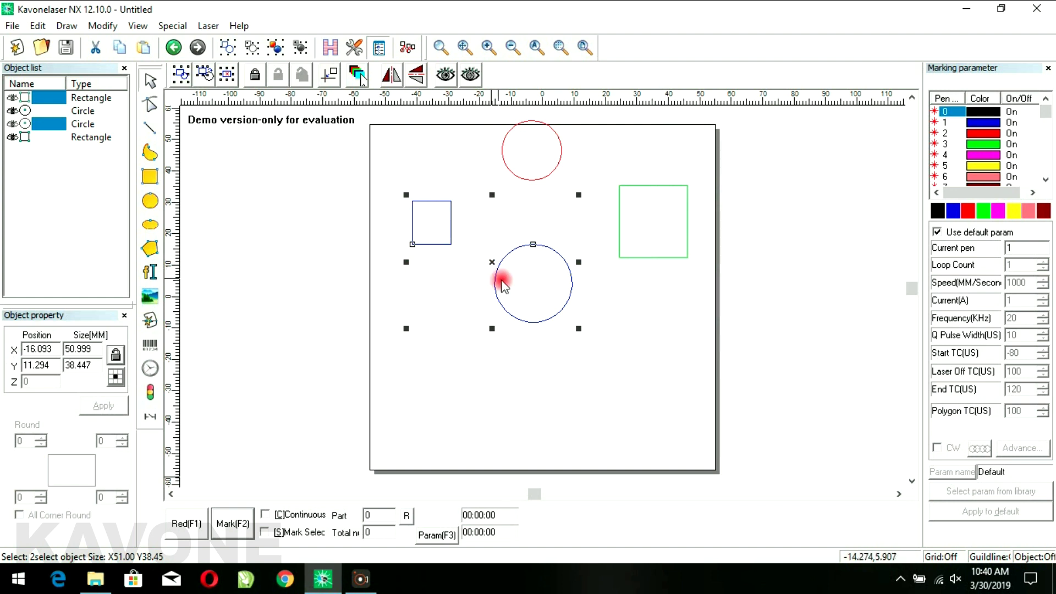
drag(491, 263, 385, 275)
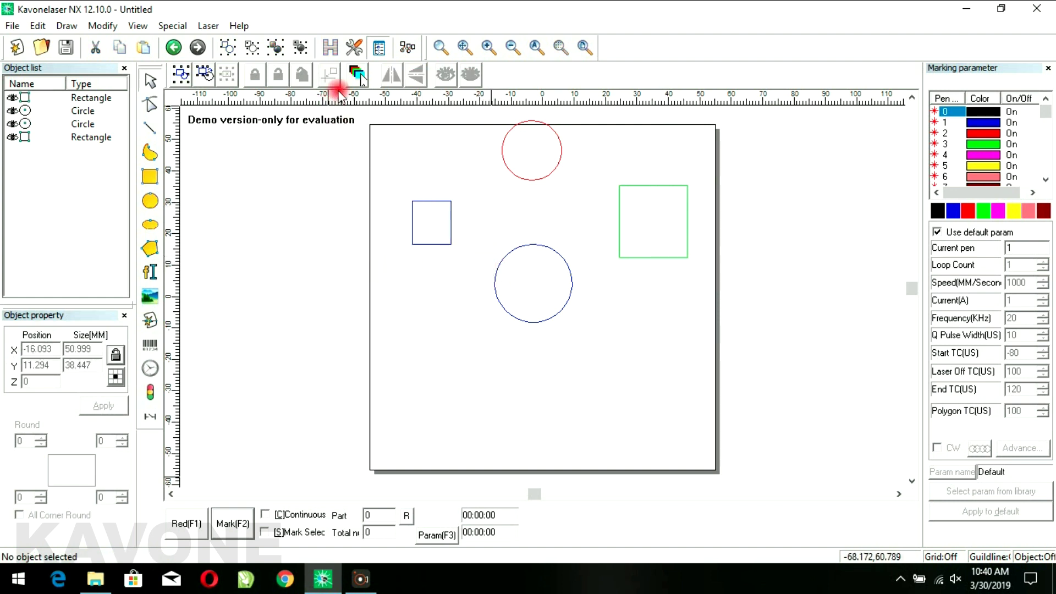
Pick the objects by blue pen 1 and move them together to about X -38.1, Y -0.5.
click(357, 76)
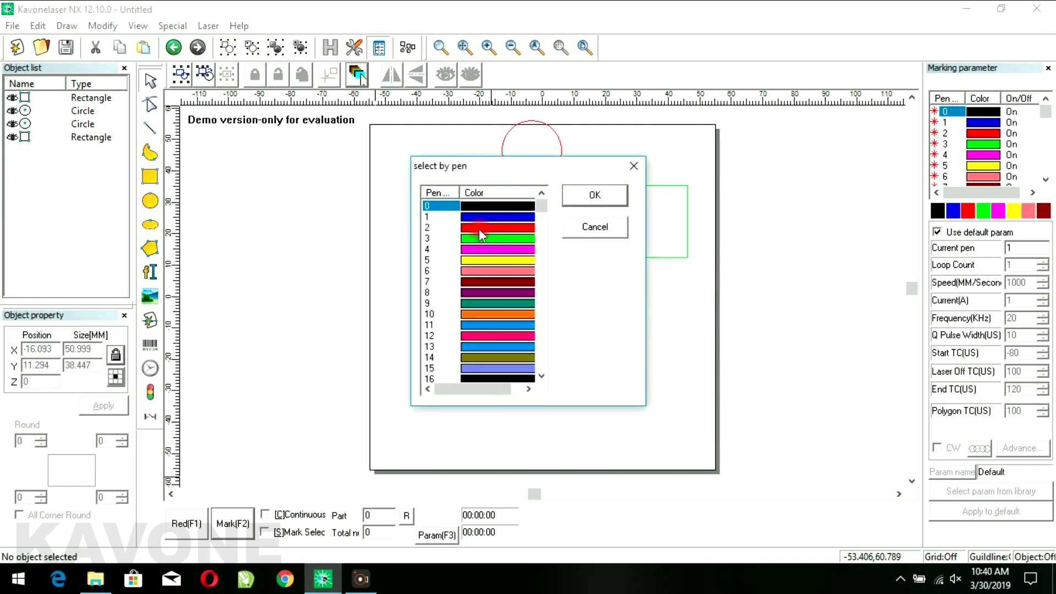
click(594, 194)
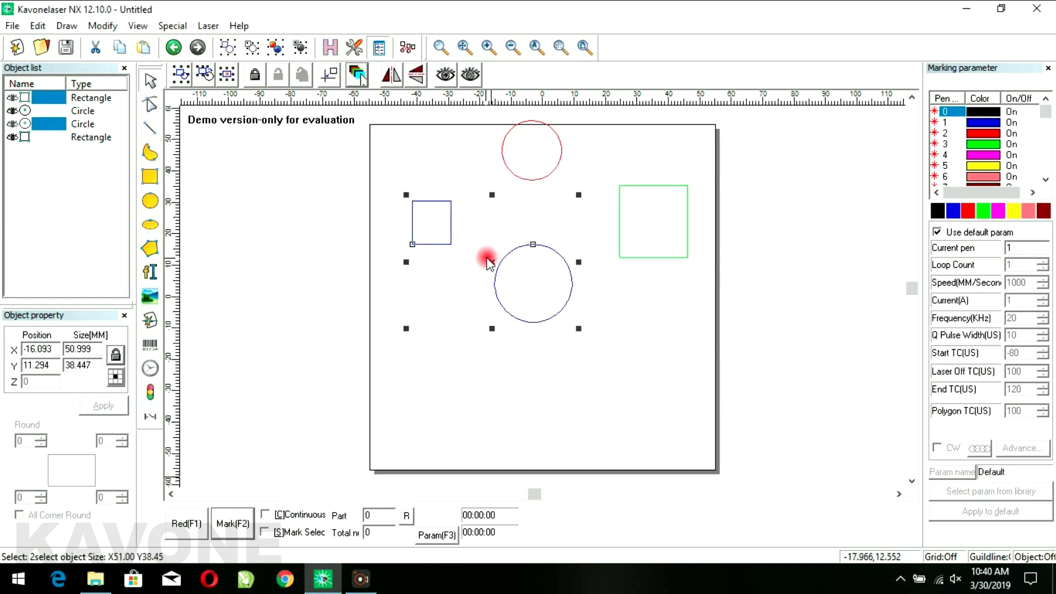
drag(492, 263, 423, 300)
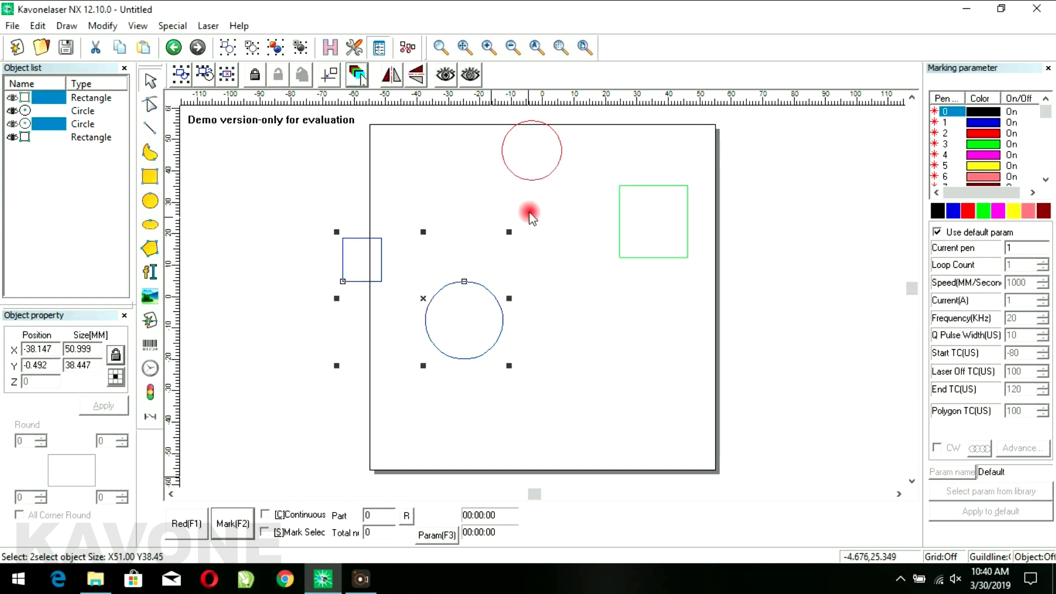
Pick the upper circle by its red pen 2 and move it to about X -5.9, Y 38.4.
click(532, 187)
click(533, 179)
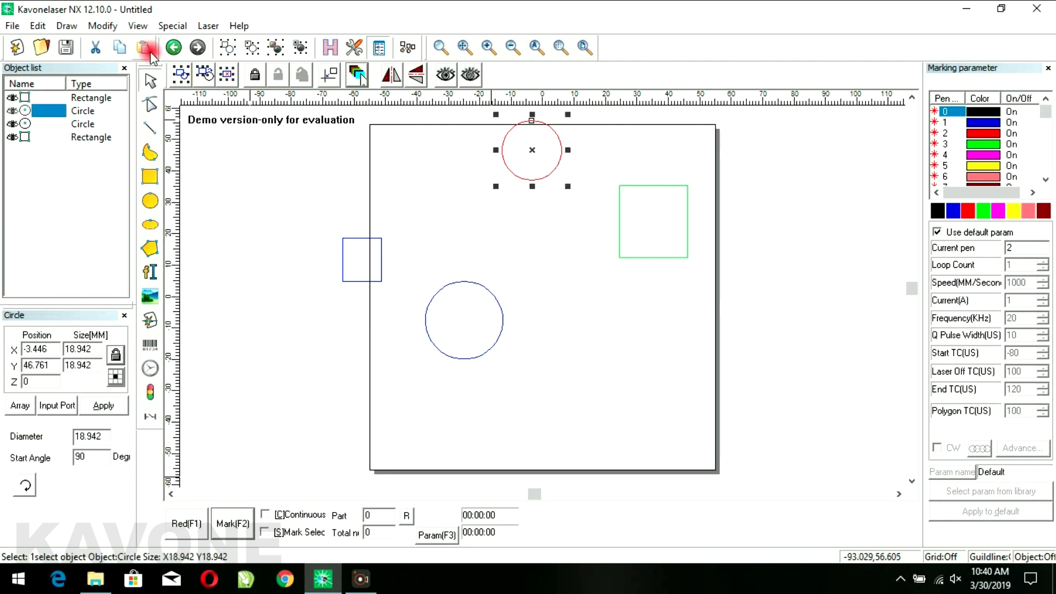
click(357, 74)
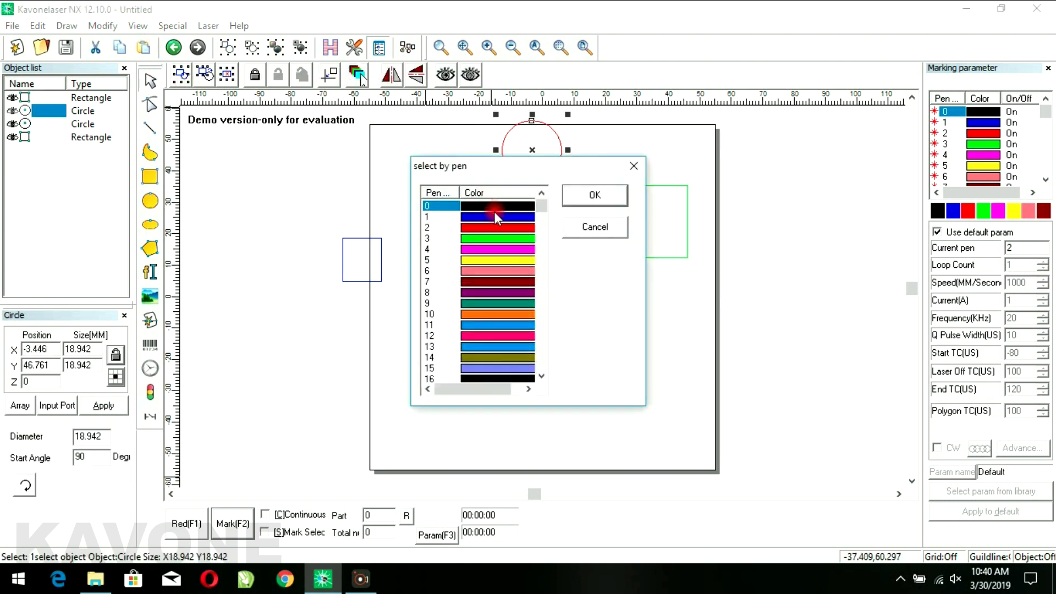
click(478, 227)
click(590, 196)
click(536, 156)
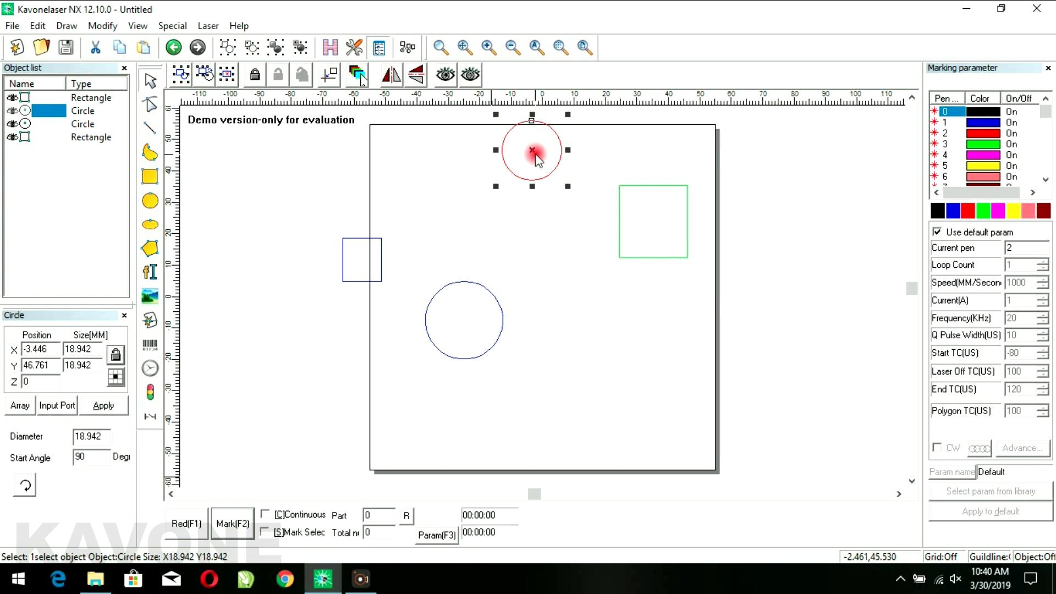
drag(532, 150, 524, 176)
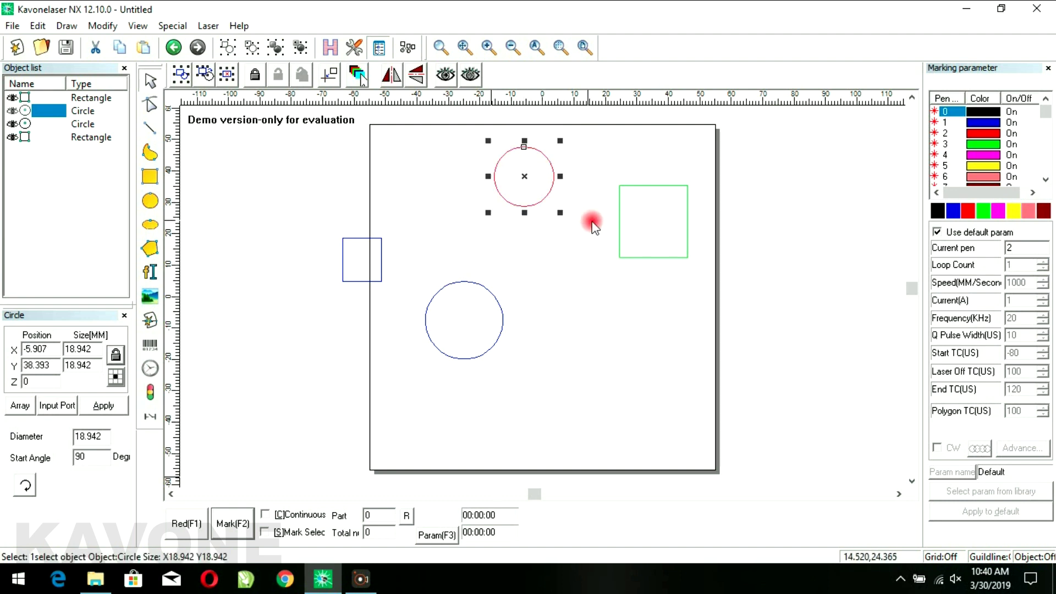
click(620, 225)
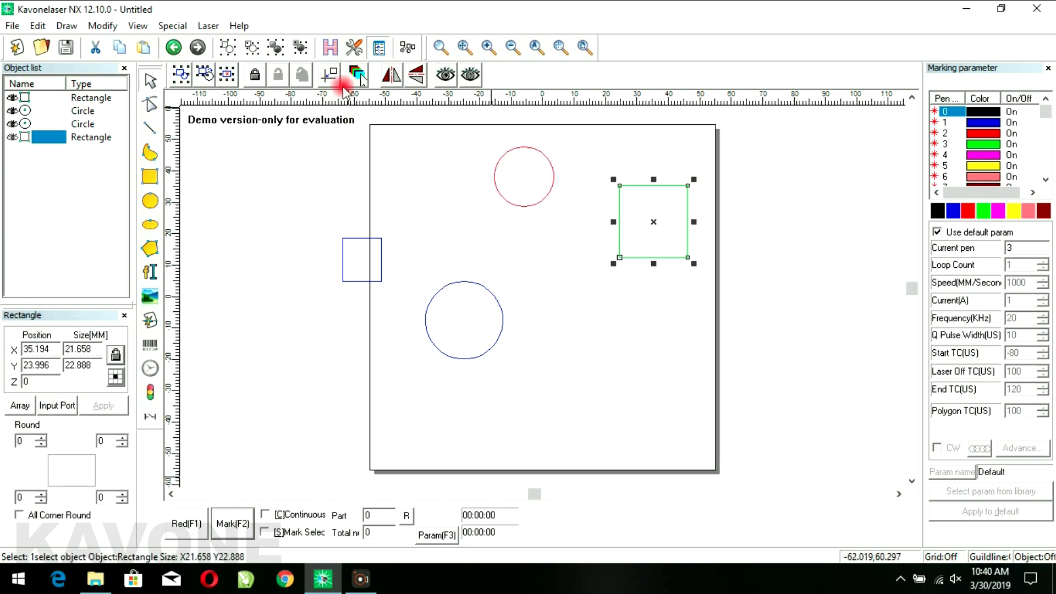
click(357, 74)
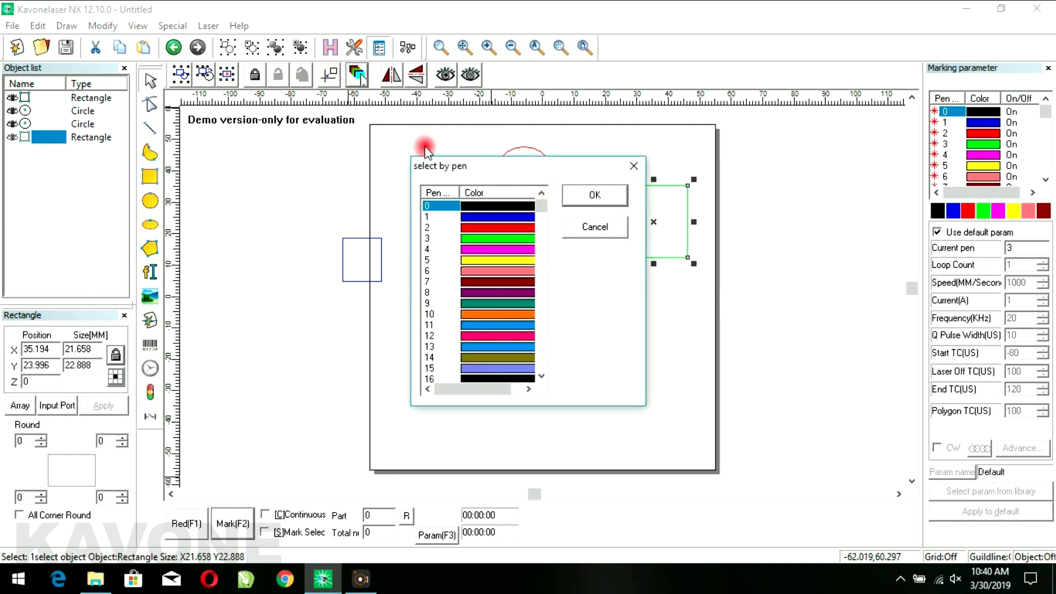
click(634, 166)
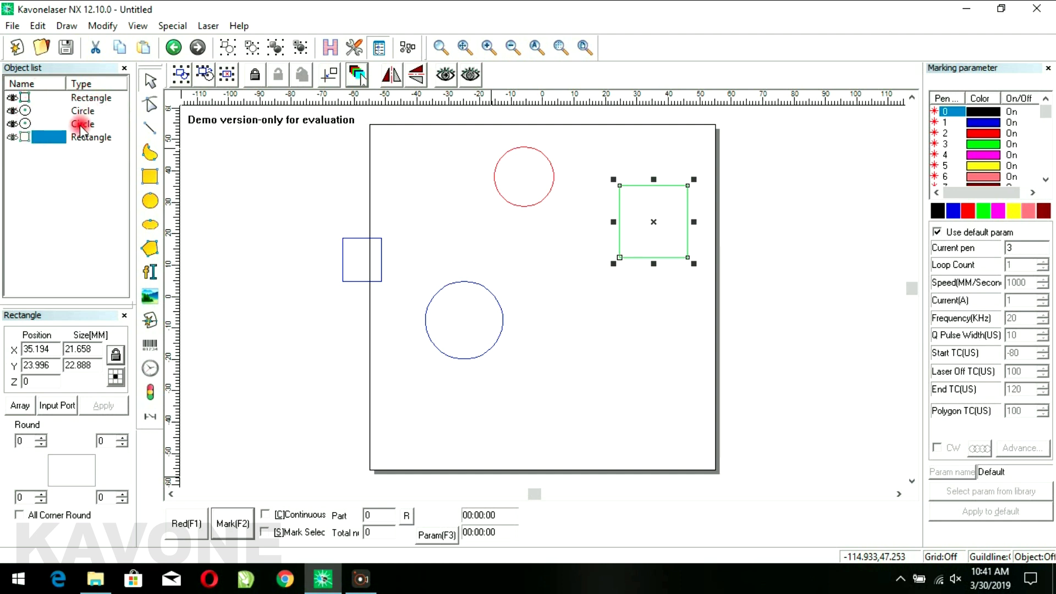
Move the green rectangle to the top of the object list and the small blue rectangle to the next position.
right_click(38, 134)
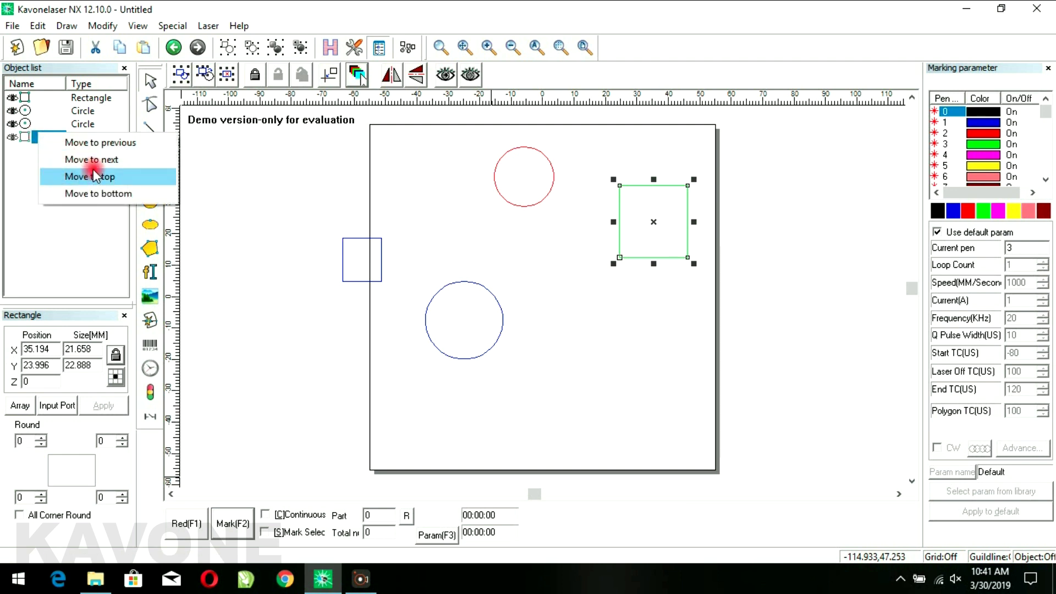
click(94, 176)
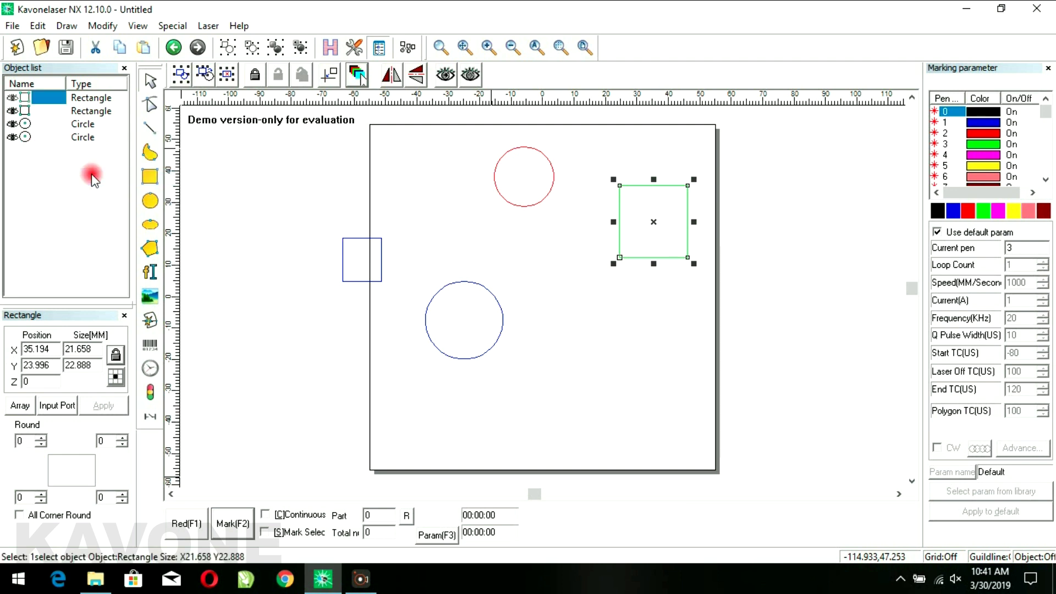
click(42, 111)
right_click(37, 112)
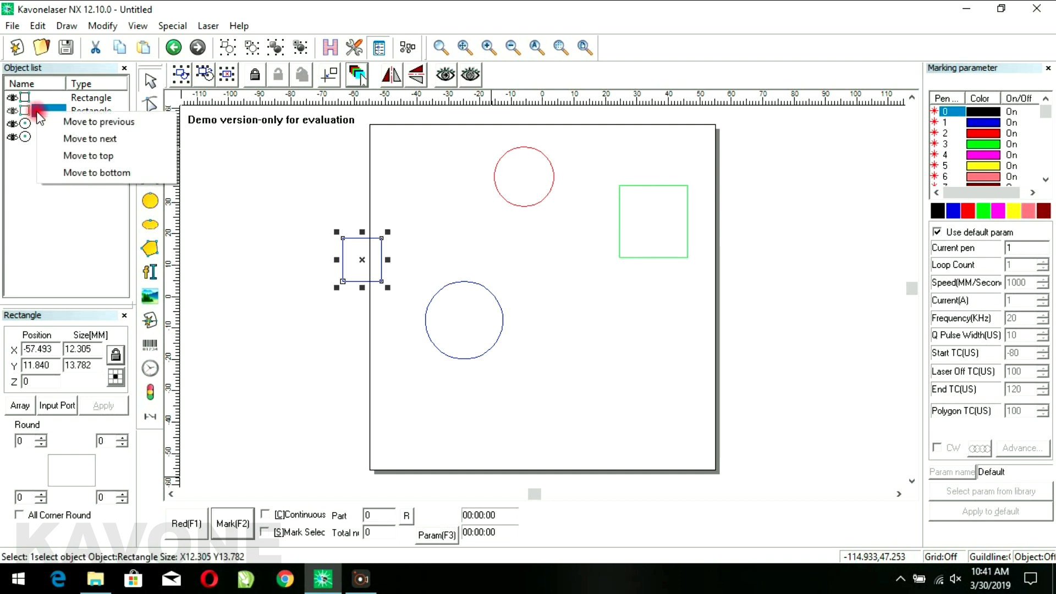
click(82, 140)
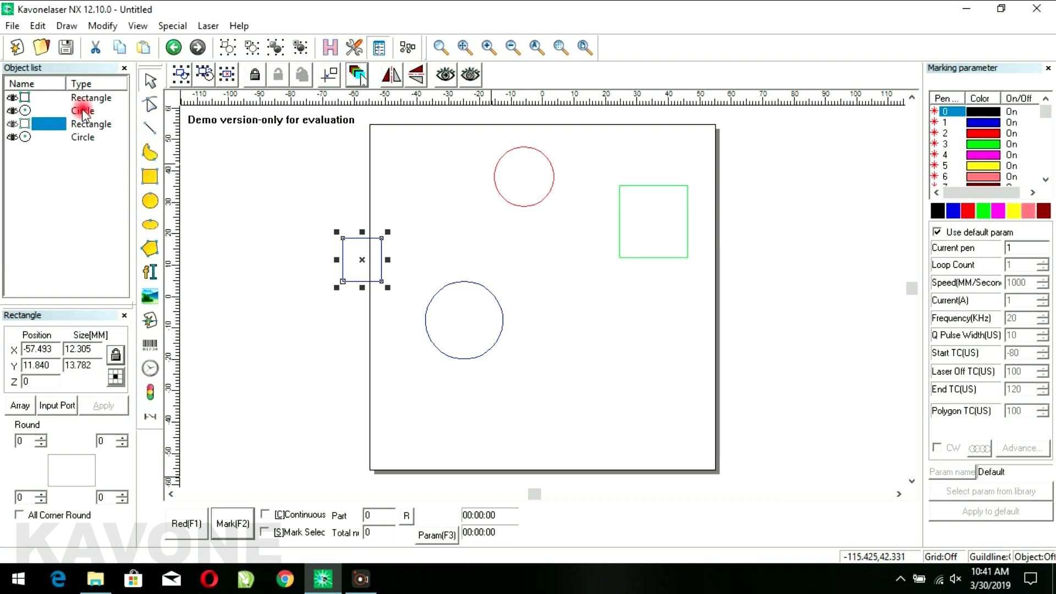
Move the red circle to the bottom of the object list.
click(82, 111)
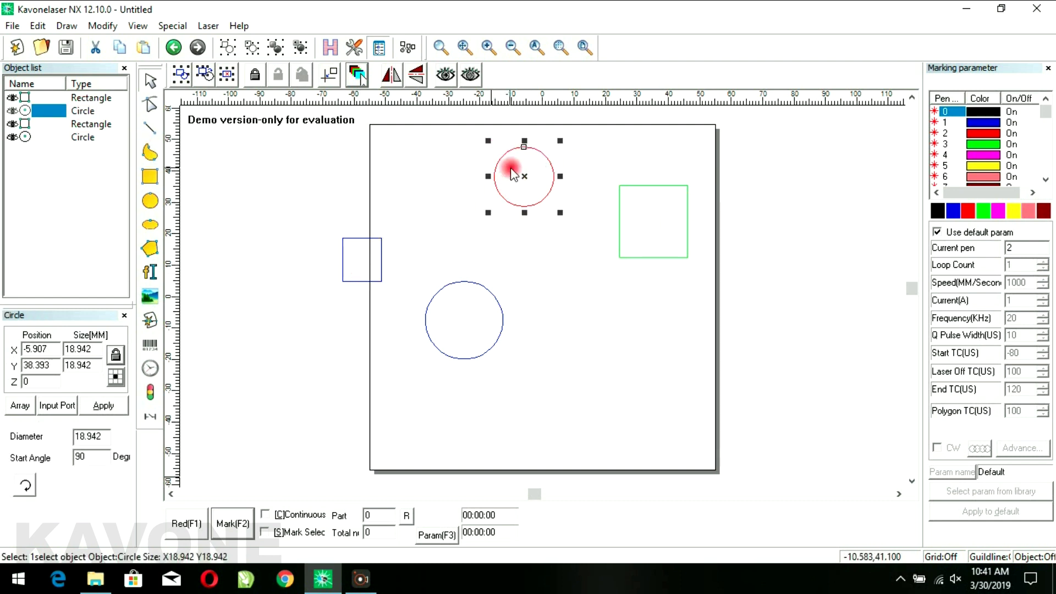
right_click(82, 111)
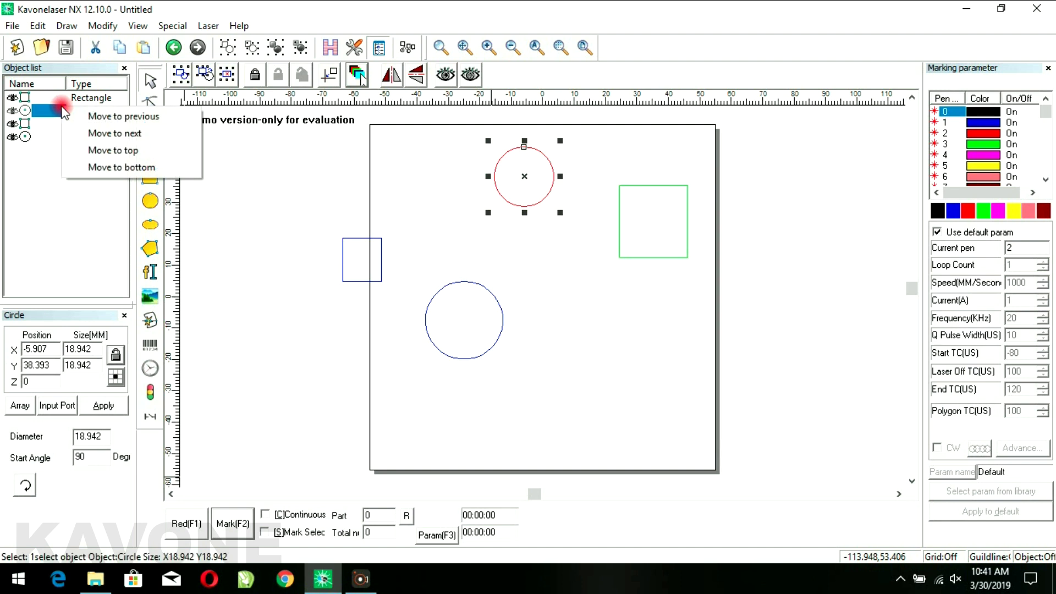
click(113, 167)
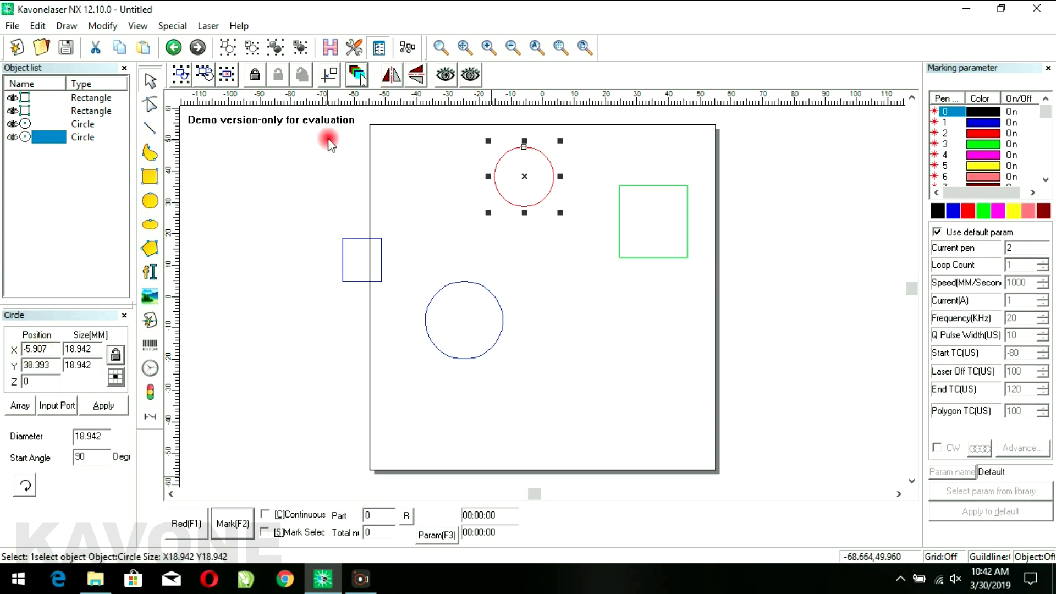
Shift the red circle toward the drawing area's upper-left corner and set its position to X -30, Y 50.
drag(524, 175, 466, 171)
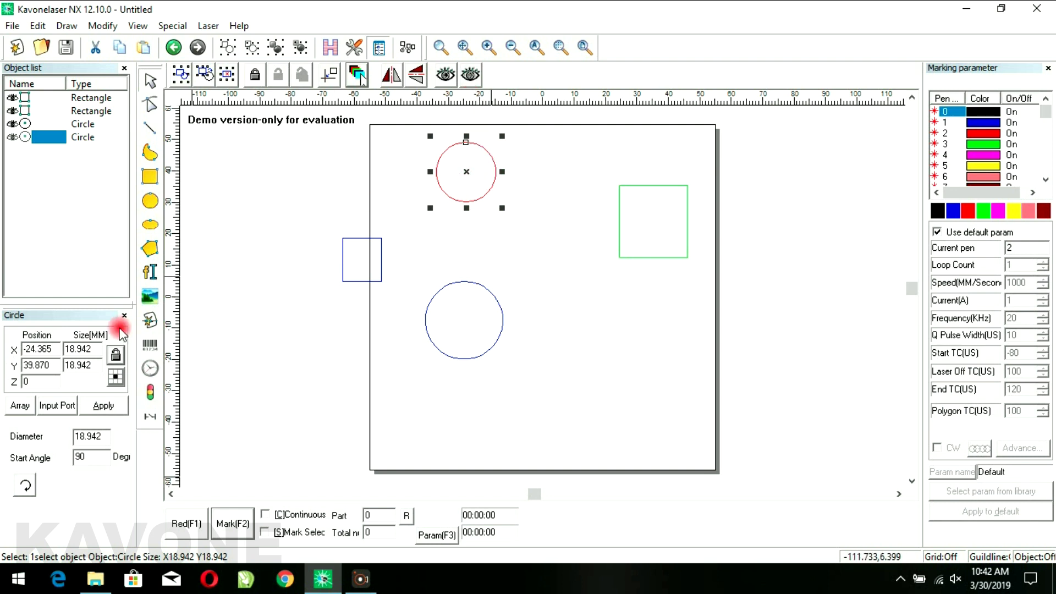
click(55, 348)
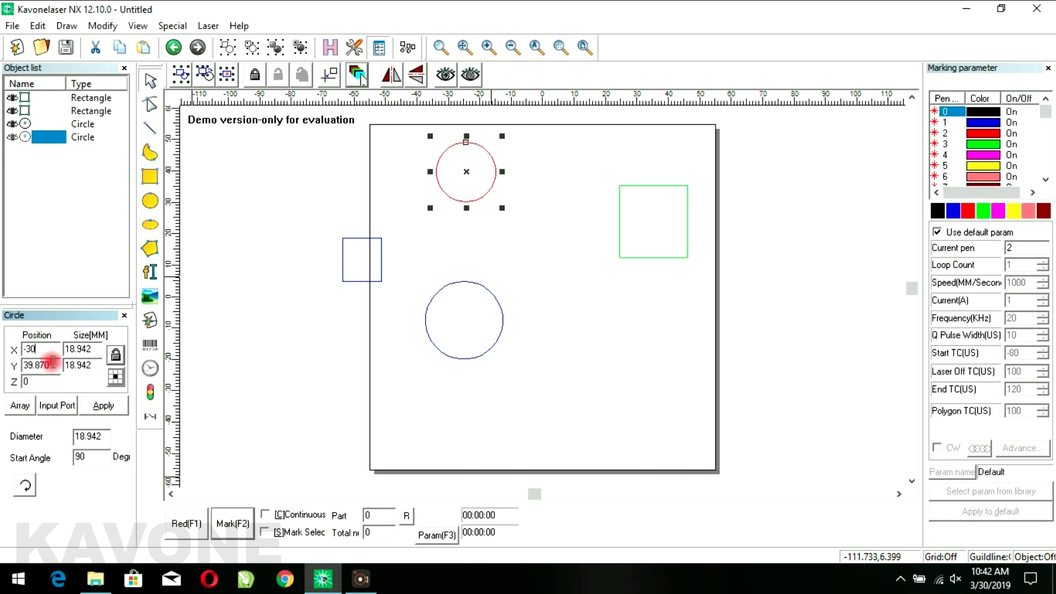
drag(52, 366, 10, 379)
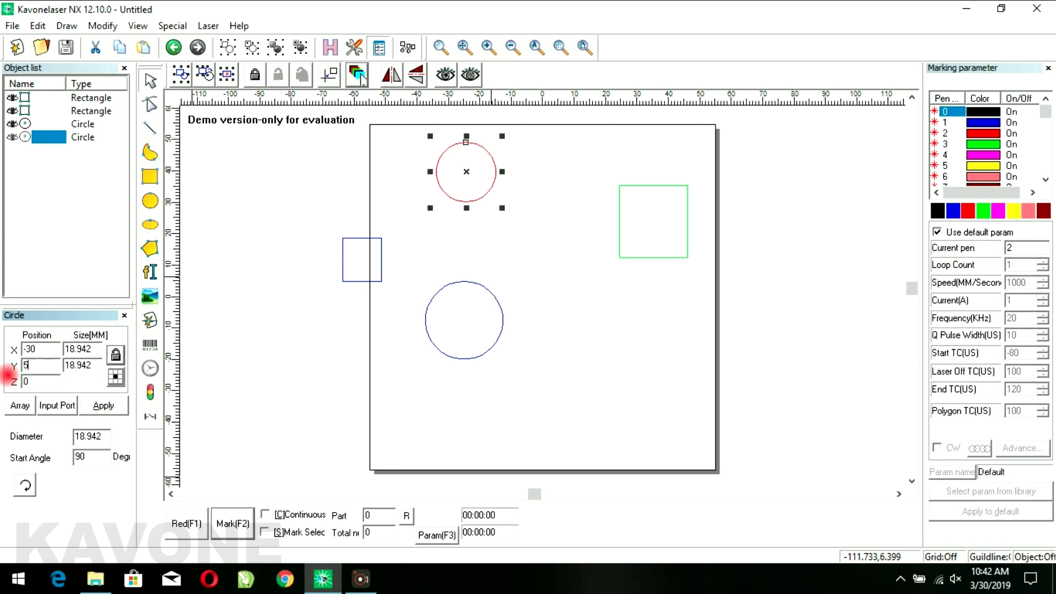
click(101, 406)
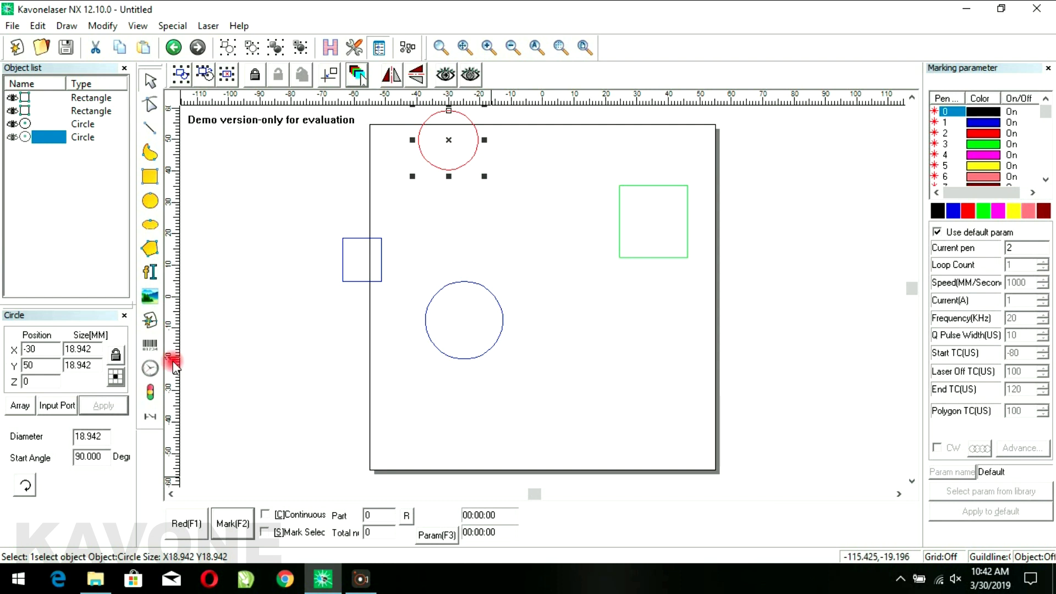
Apply an X size of 50 mm to the red circle, followed by a Y size of 50 mm.
scroll(497, 254, down, 2)
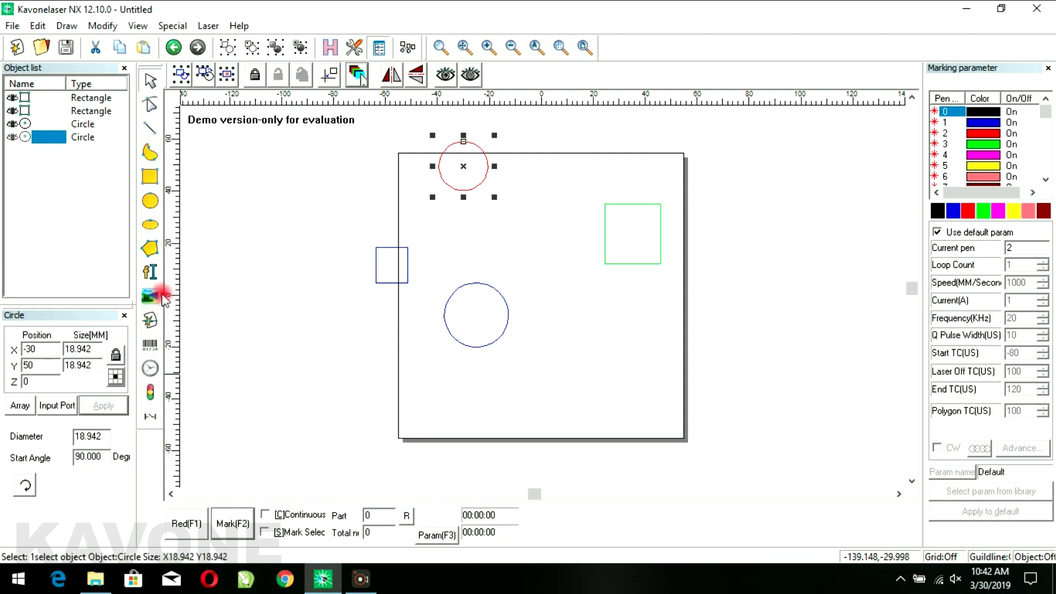
click(92, 349)
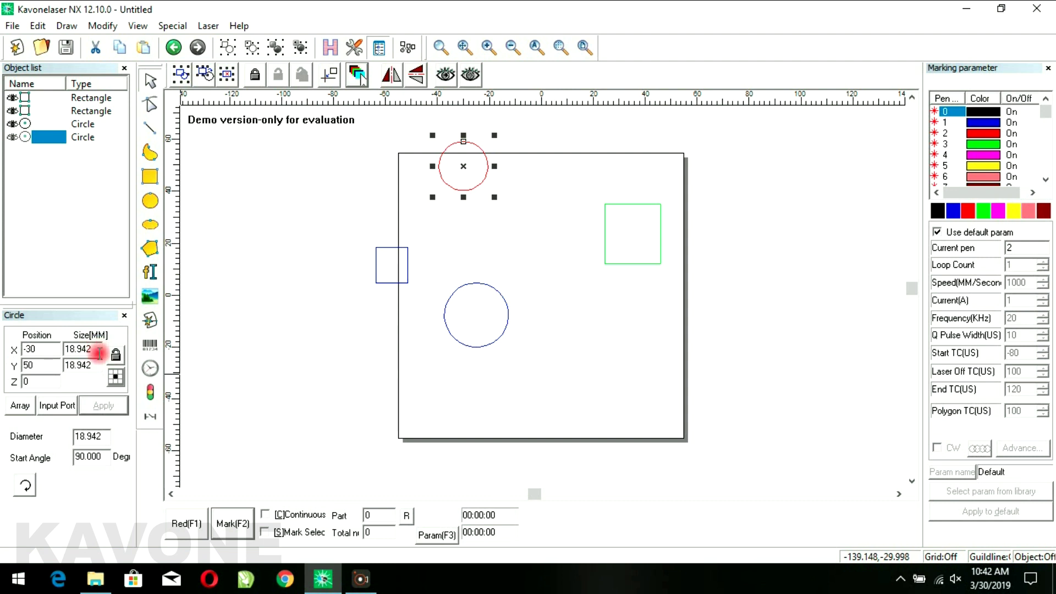
drag(98, 349, 48, 346)
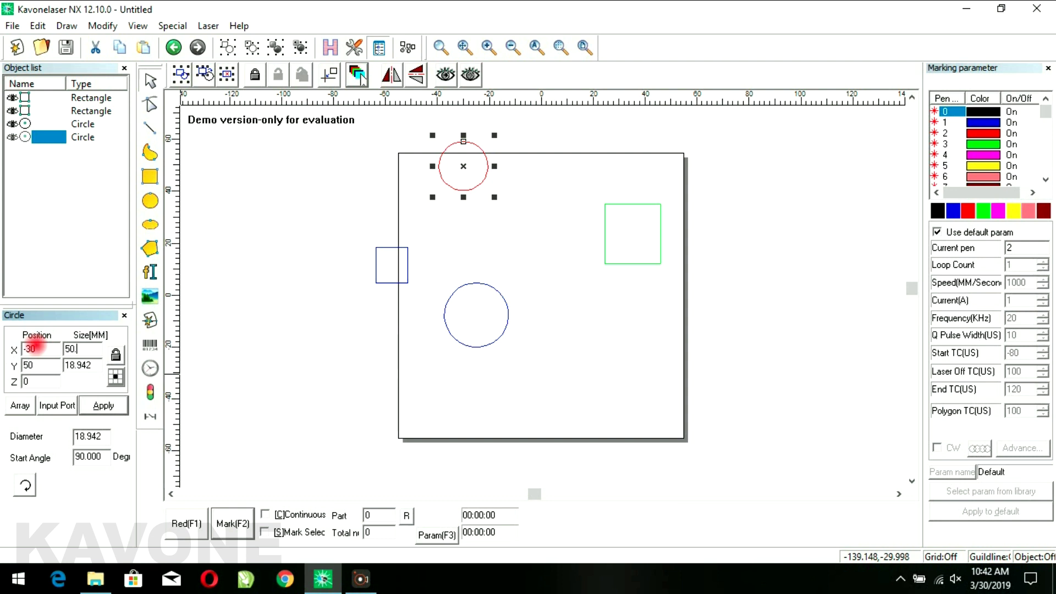
click(99, 406)
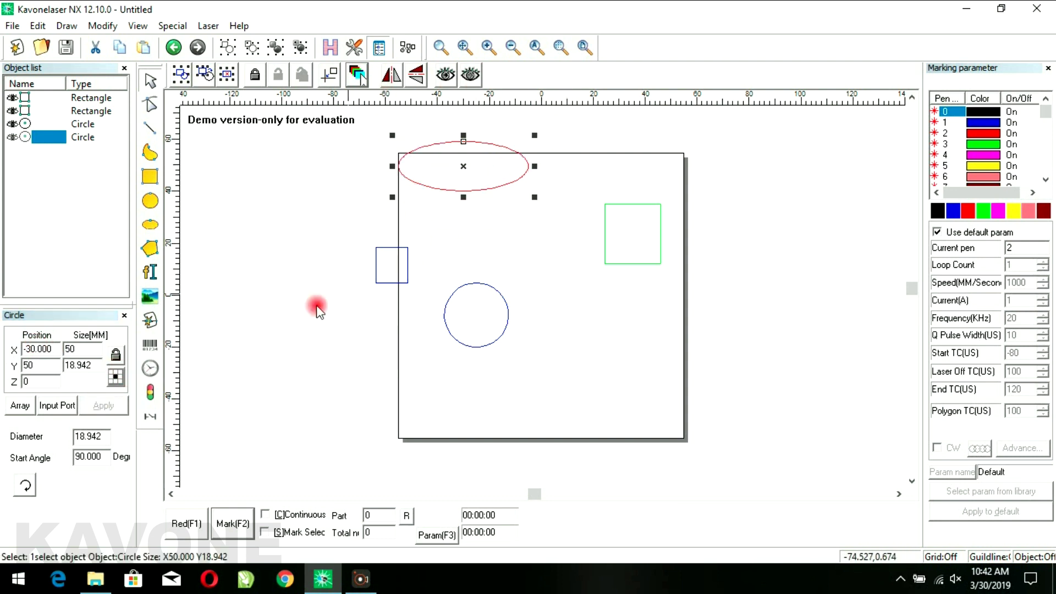
click(91, 366)
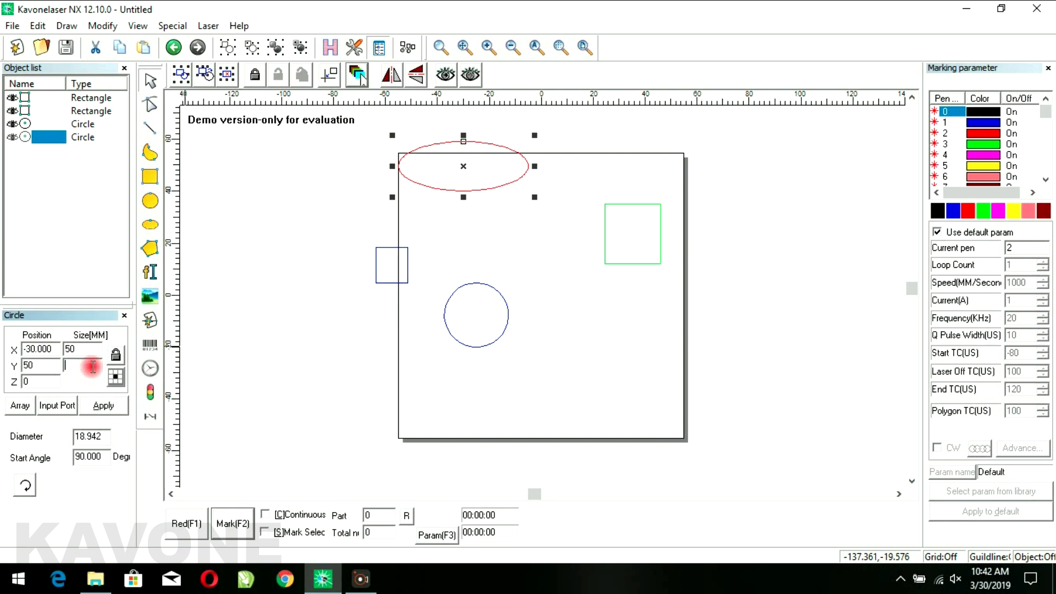
click(101, 408)
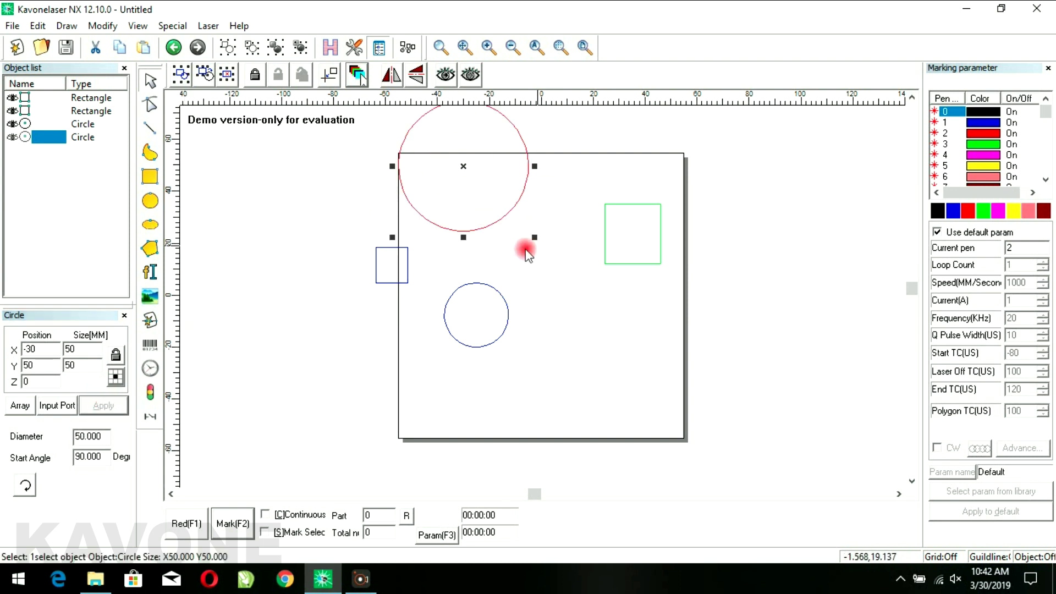
Move the red circle to about X -11.7, Y 33.4 and resize it to 25 mm with the aspect ratio locked.
drag(464, 168, 512, 209)
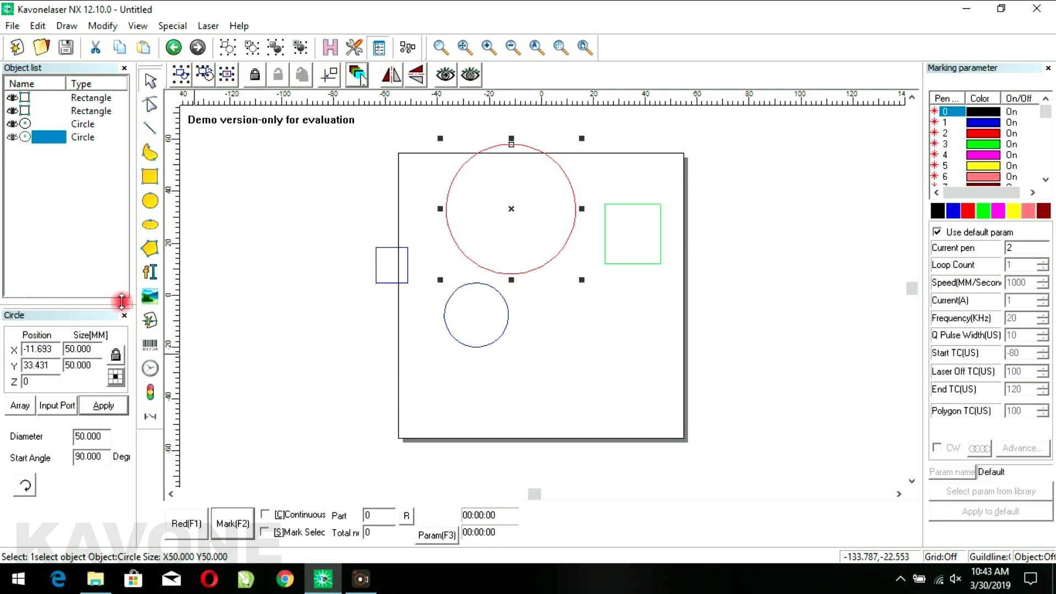
click(102, 410)
click(115, 360)
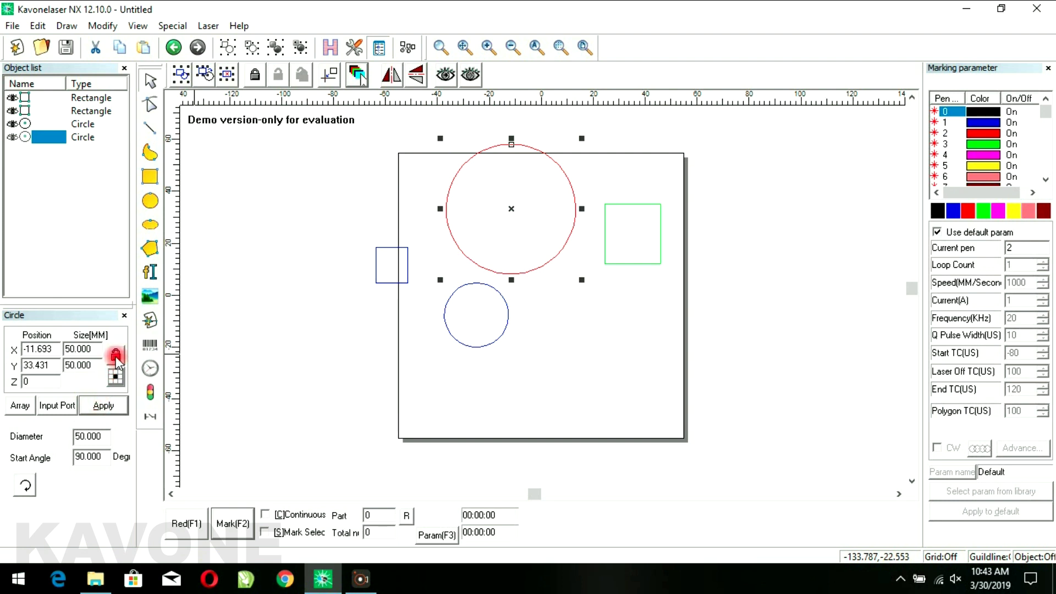
click(115, 357)
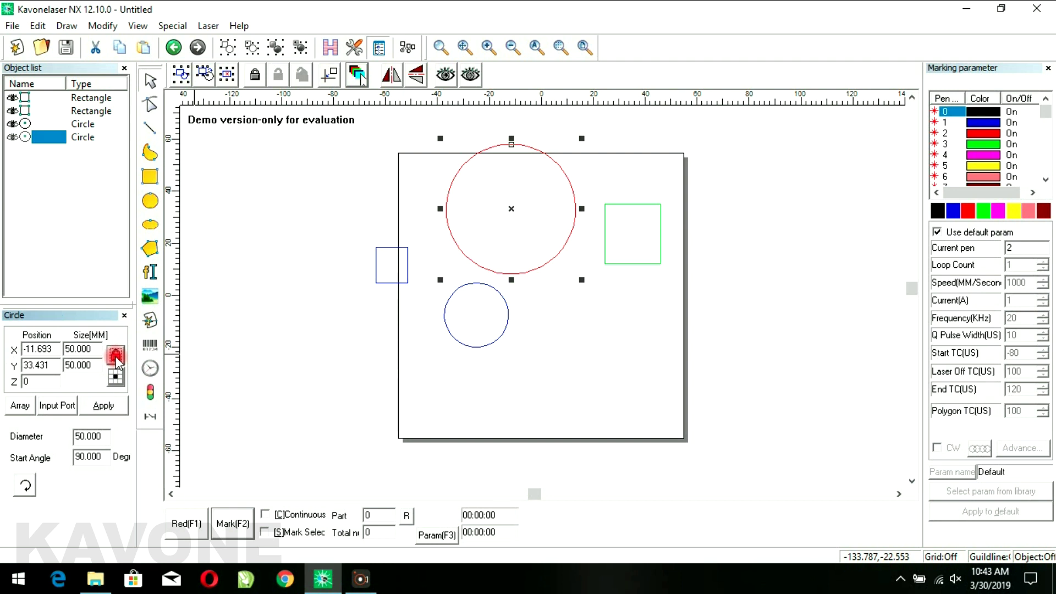
click(12, 351)
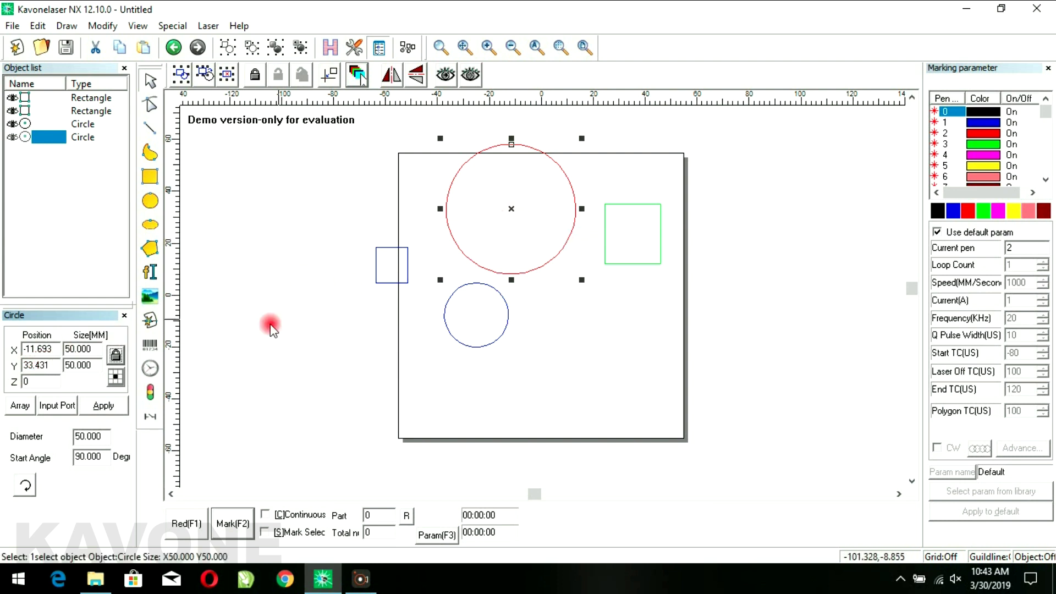
double_click(82, 349)
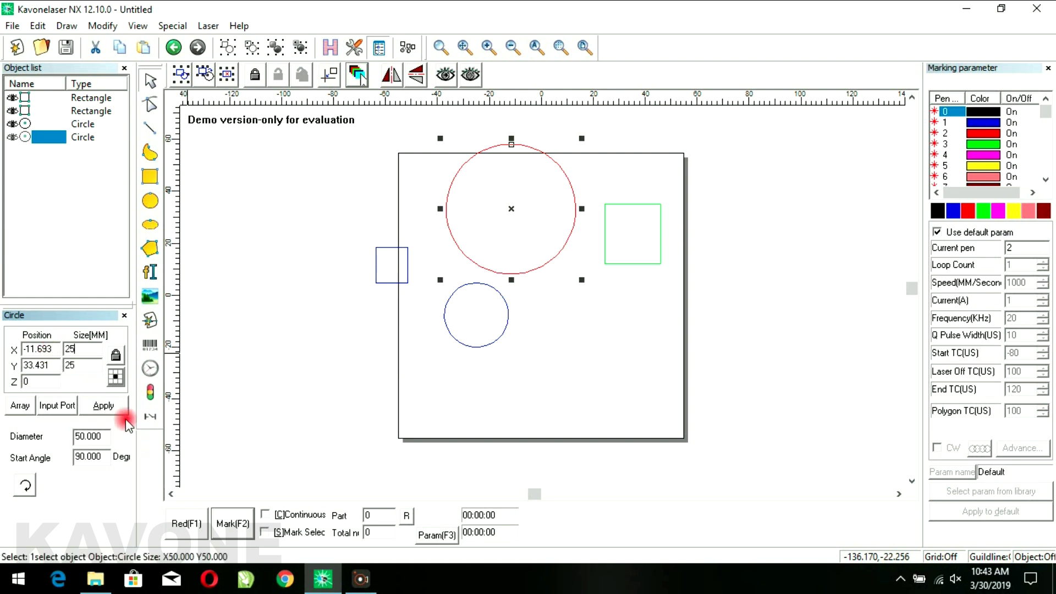
click(103, 405)
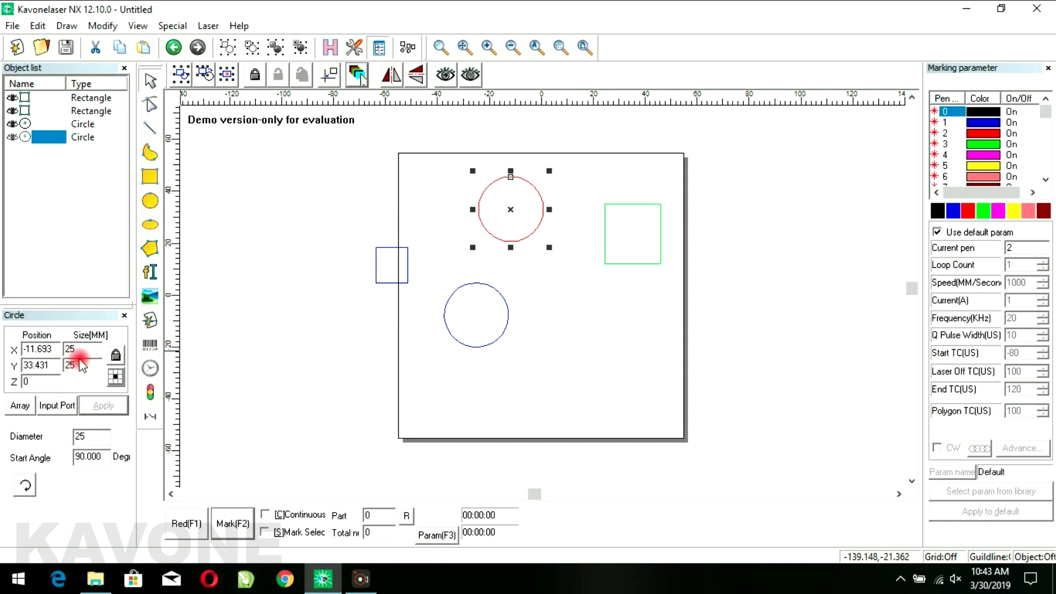
Unlock the aspect ratio to size the red circle 25 mm in X and 50 mm in Y, and lock the ratio again.
click(115, 354)
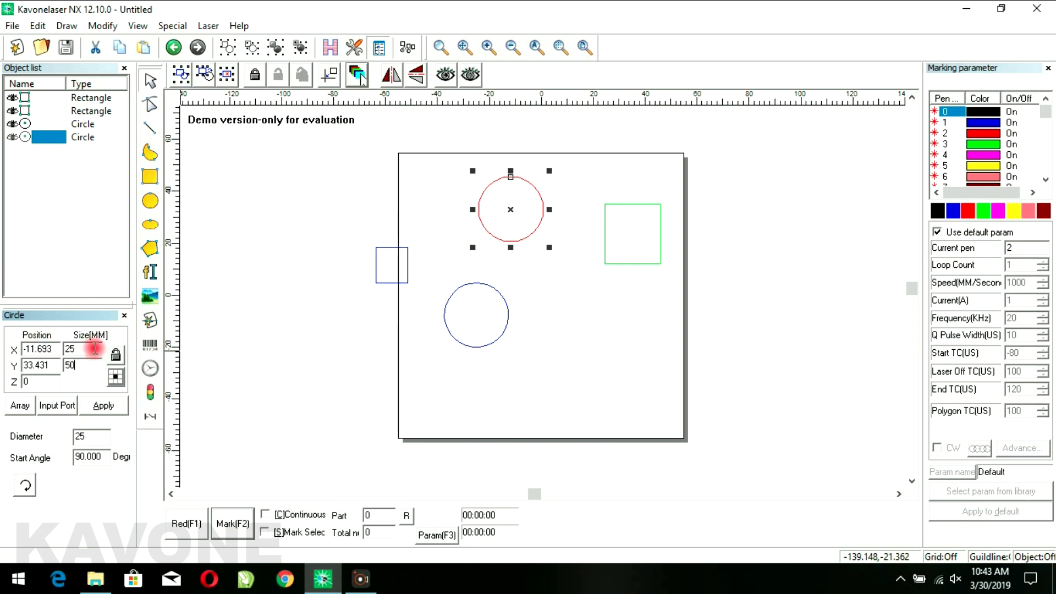
click(116, 355)
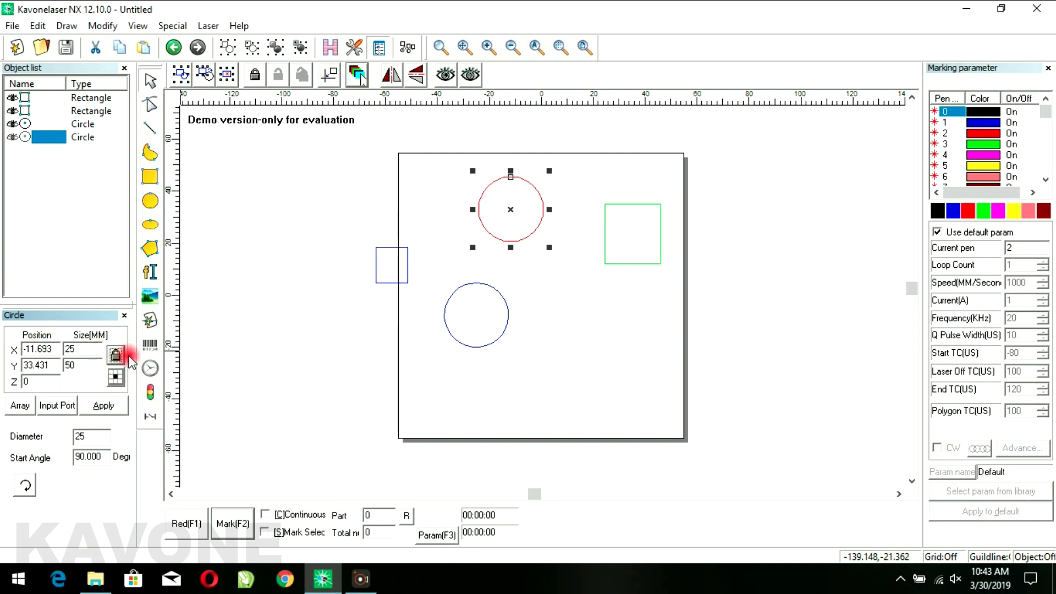
click(89, 352)
text(25)
click(103, 406)
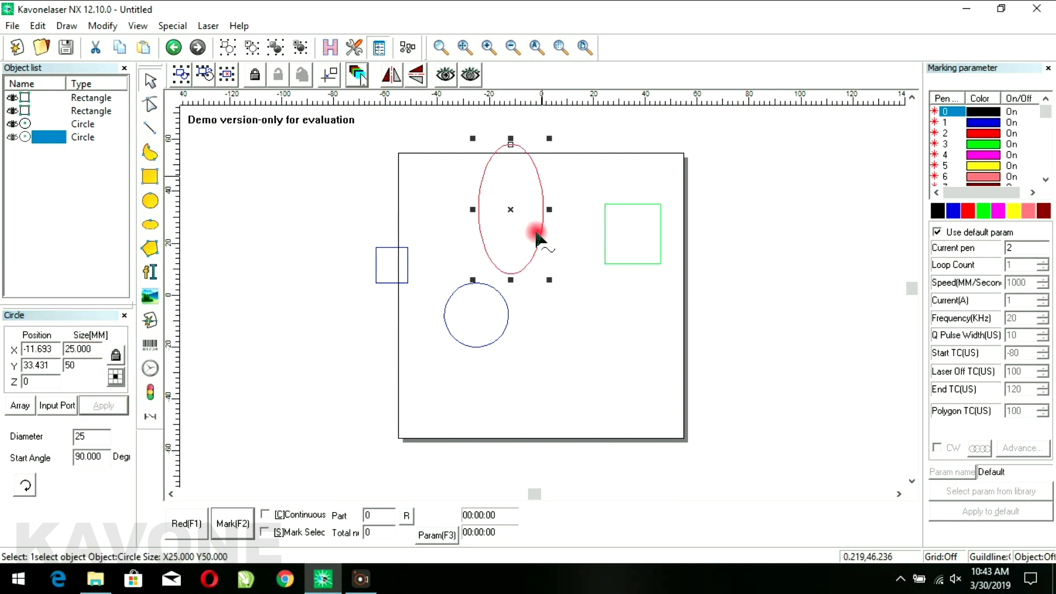
Scale the red ellipse proportionally to 30 mm in X and move it toward the center of the drawing area.
click(95, 350)
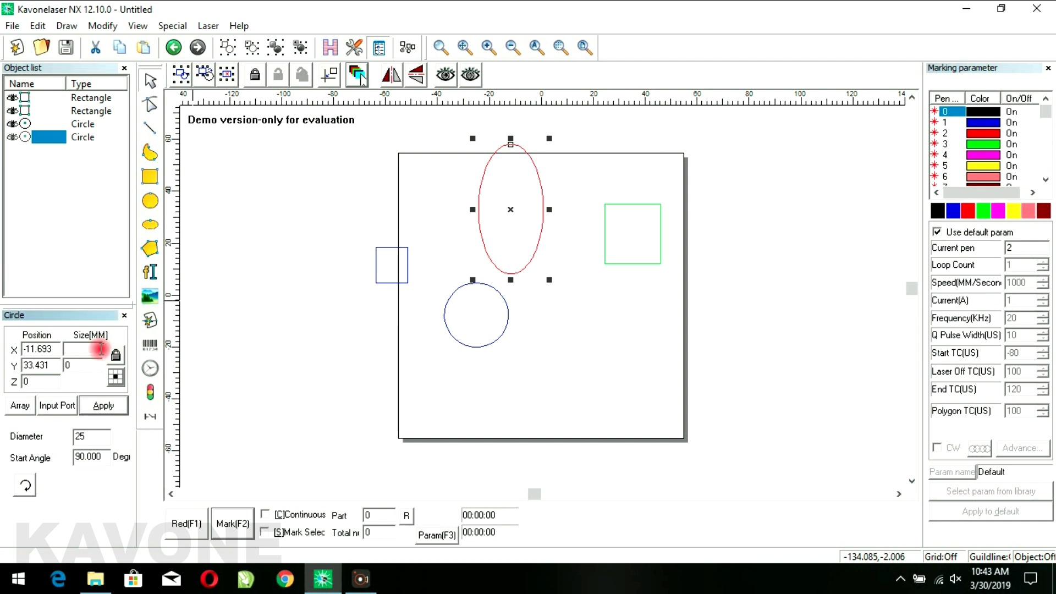
text(30)
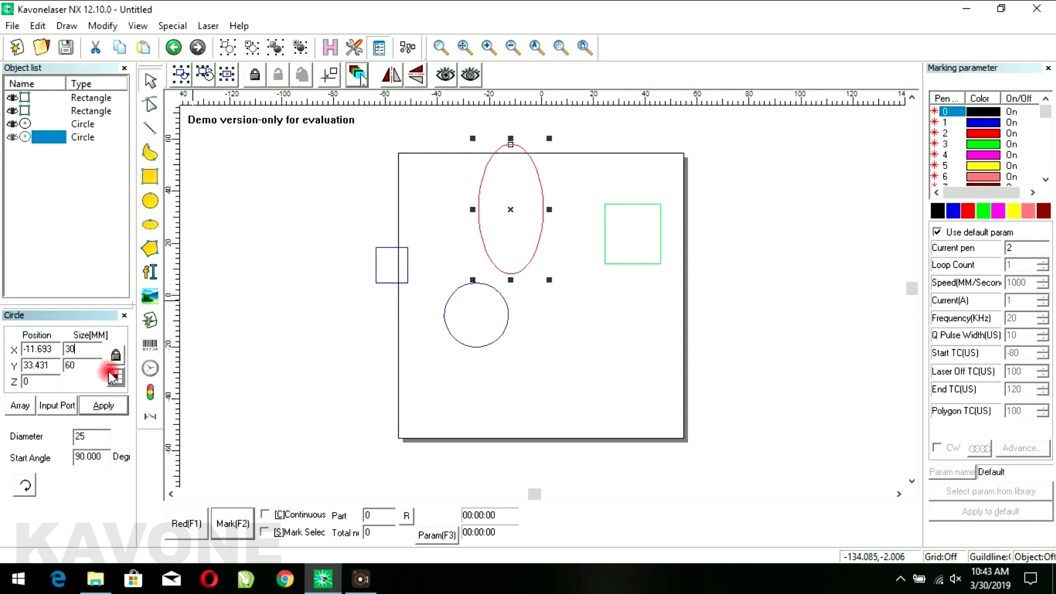
click(103, 405)
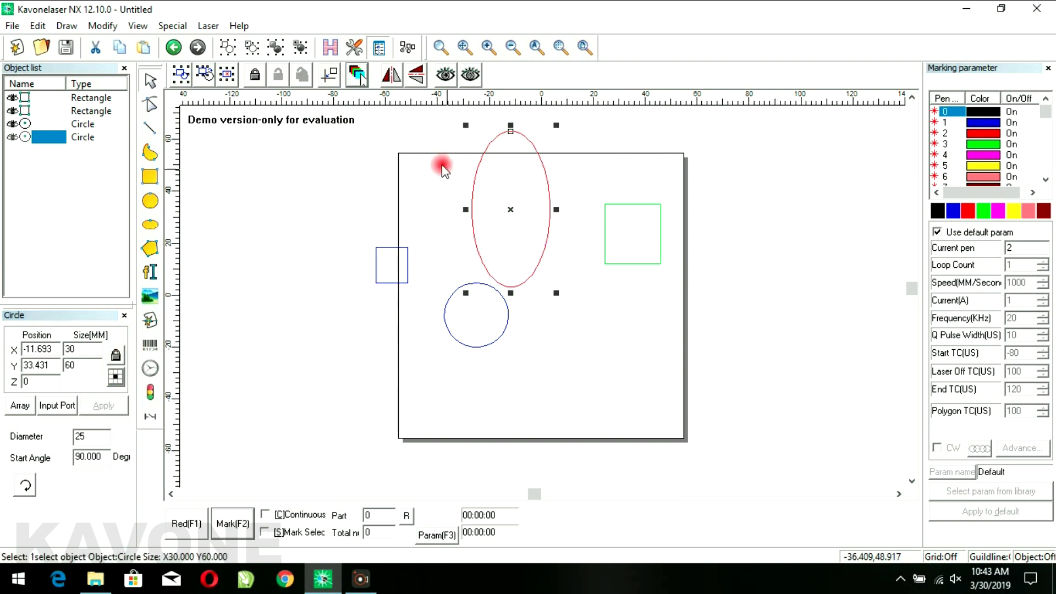
drag(512, 210, 566, 281)
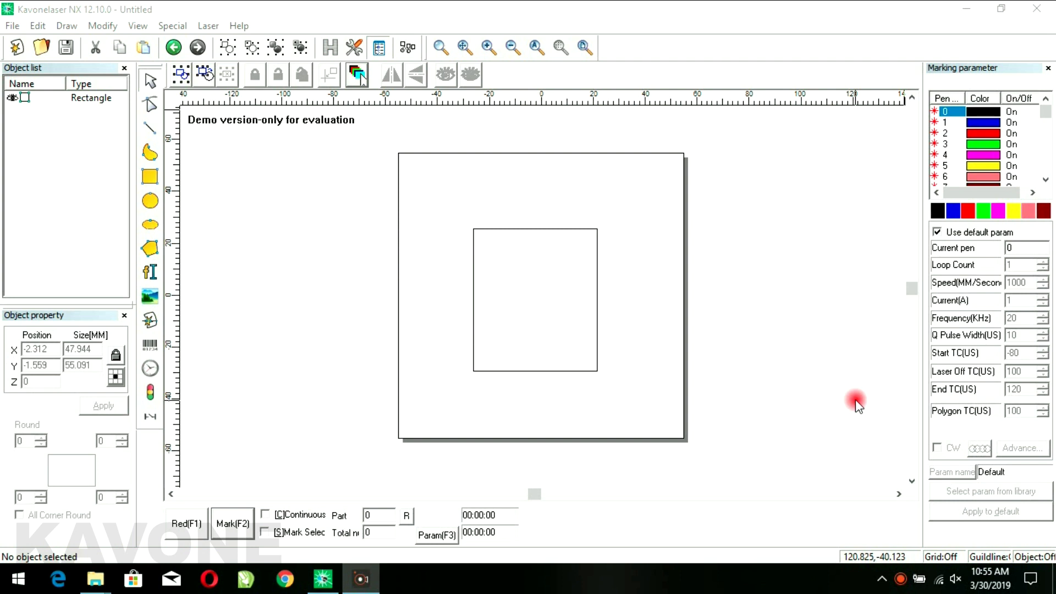
Select the black rectangle and inspect its X position value.
click(518, 231)
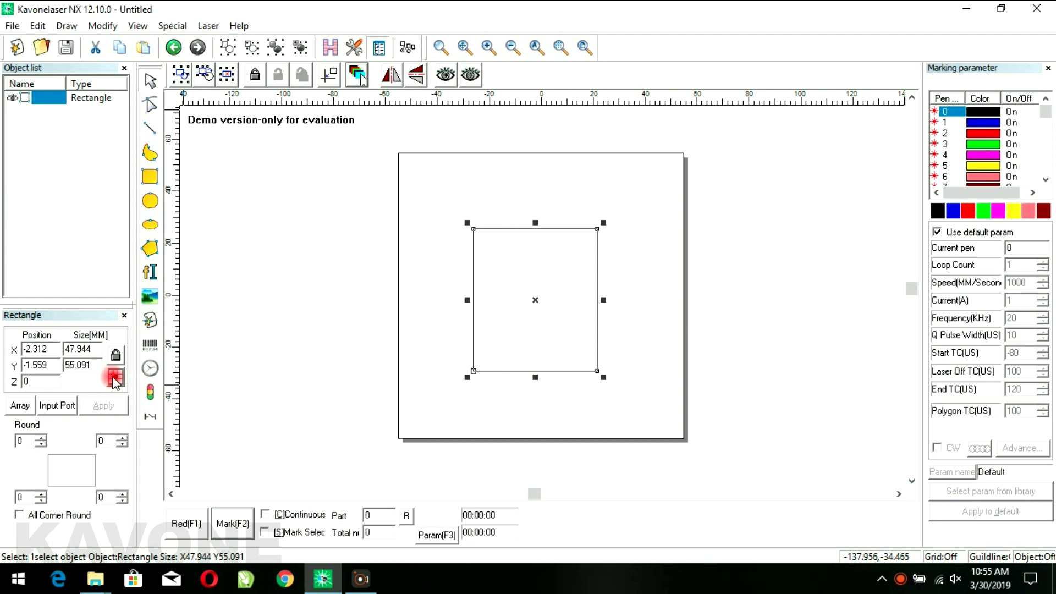
click(28, 353)
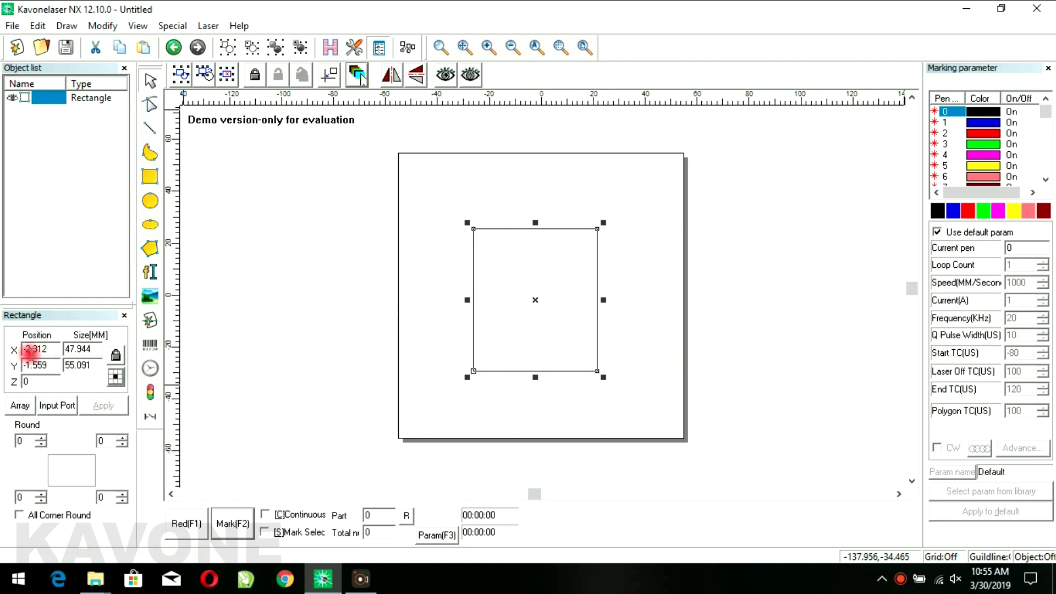
click(49, 355)
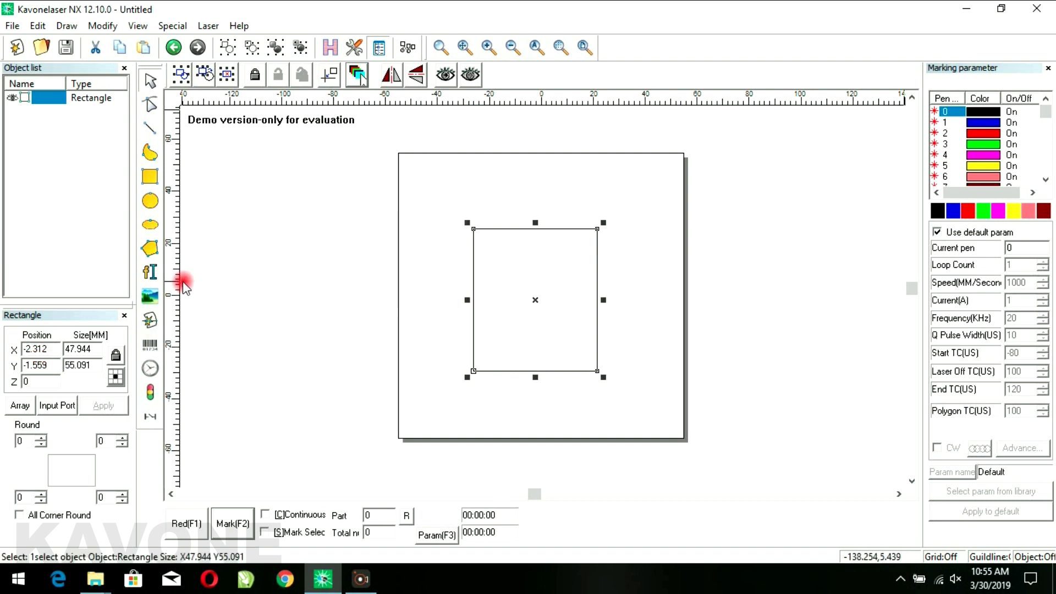
Place a vertical and a horizontal guideline crossing at the rectangle's center, and remove both guidelines.
drag(171, 273, 536, 304)
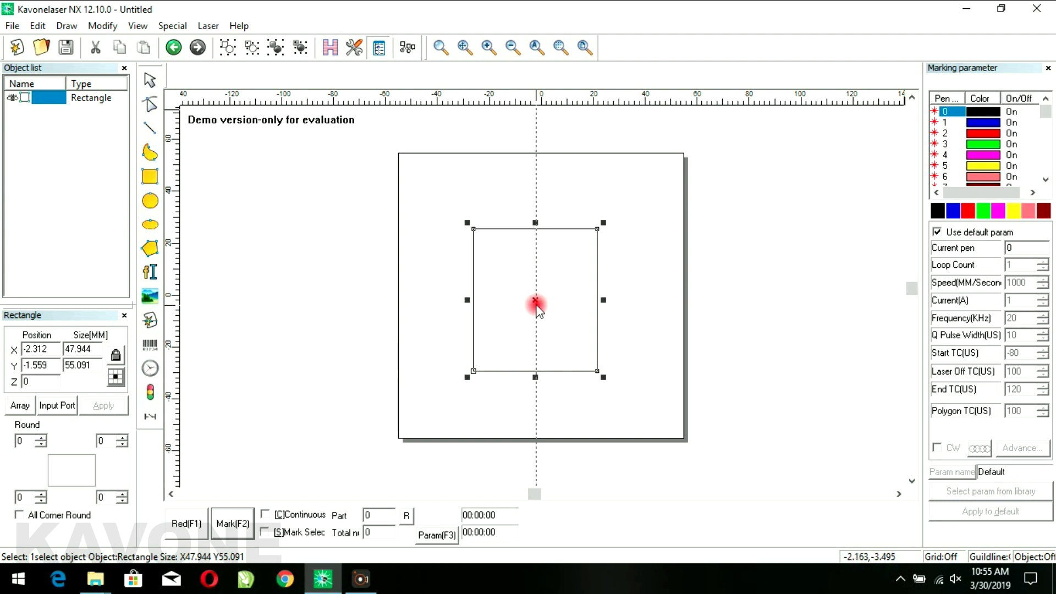
click(43, 372)
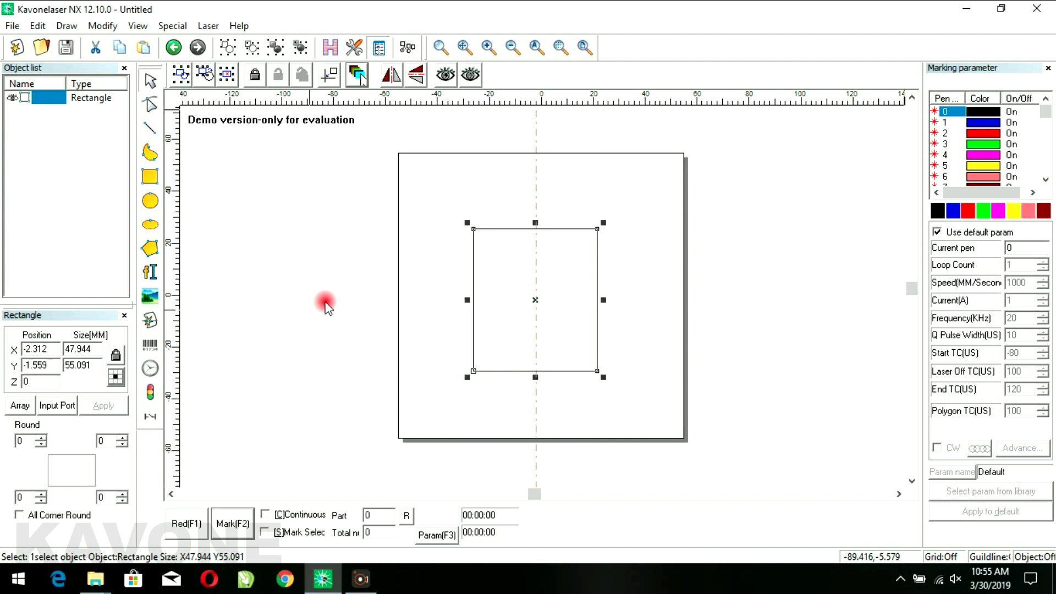
drag(554, 94, 609, 301)
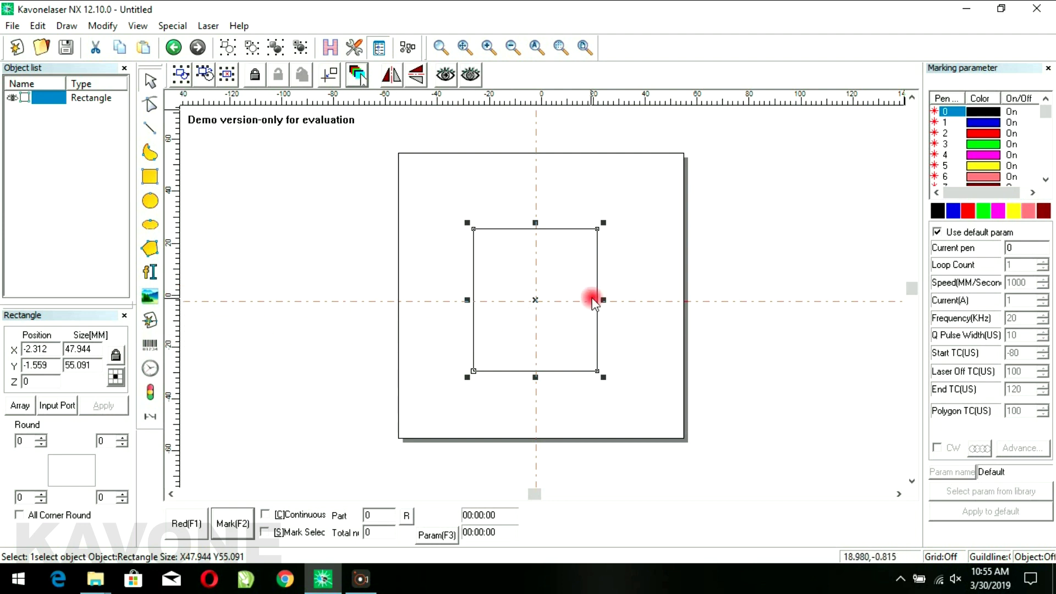
drag(718, 302, 700, 87)
drag(542, 135, 114, 363)
Set the rectangle's position reference to its upper-left corner and inspect its position values.
click(116, 378)
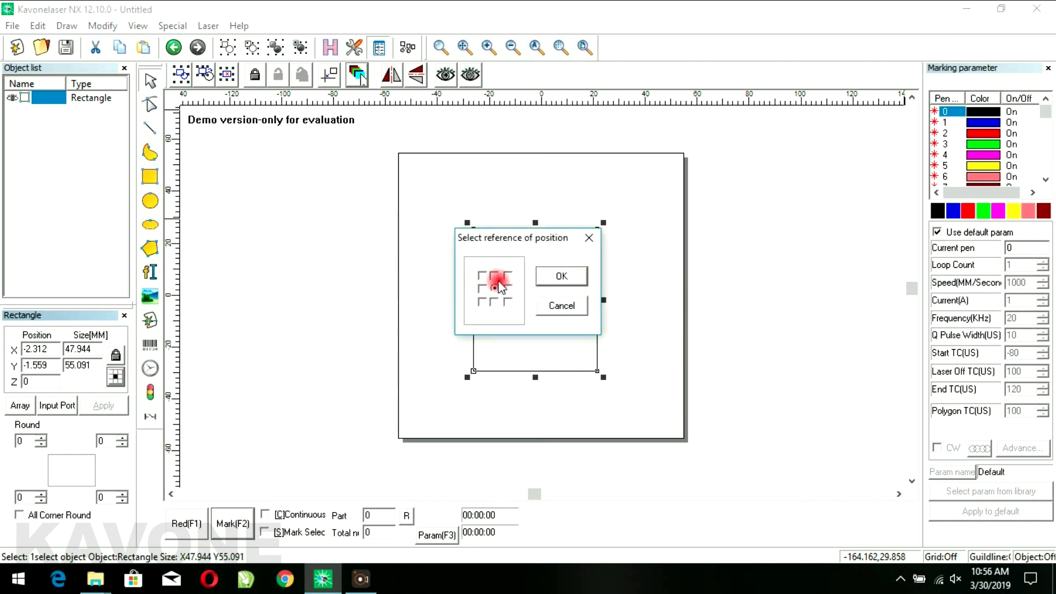
click(483, 273)
click(561, 277)
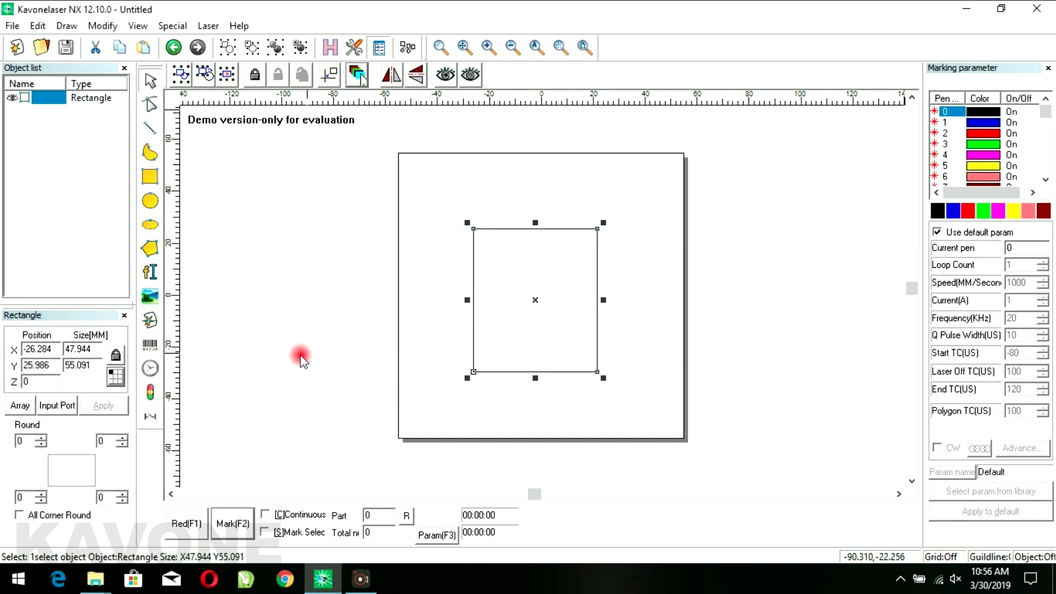
click(30, 349)
click(34, 351)
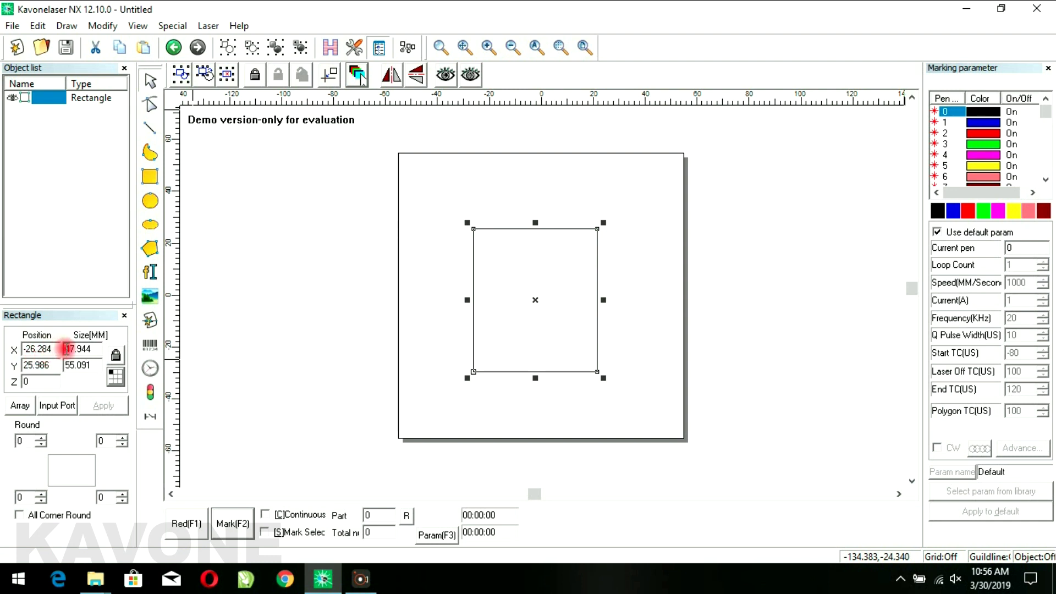
Place a vertical and a horizontal guideline along the rectangle's left and upper edges, and remove both guidelines.
mouse_move(176, 278)
mouse_down()
mouse_move(371, 313)
mouse_move(452, 302)
mouse_move(475, 311)
mouse_move(472, 302)
mouse_up()
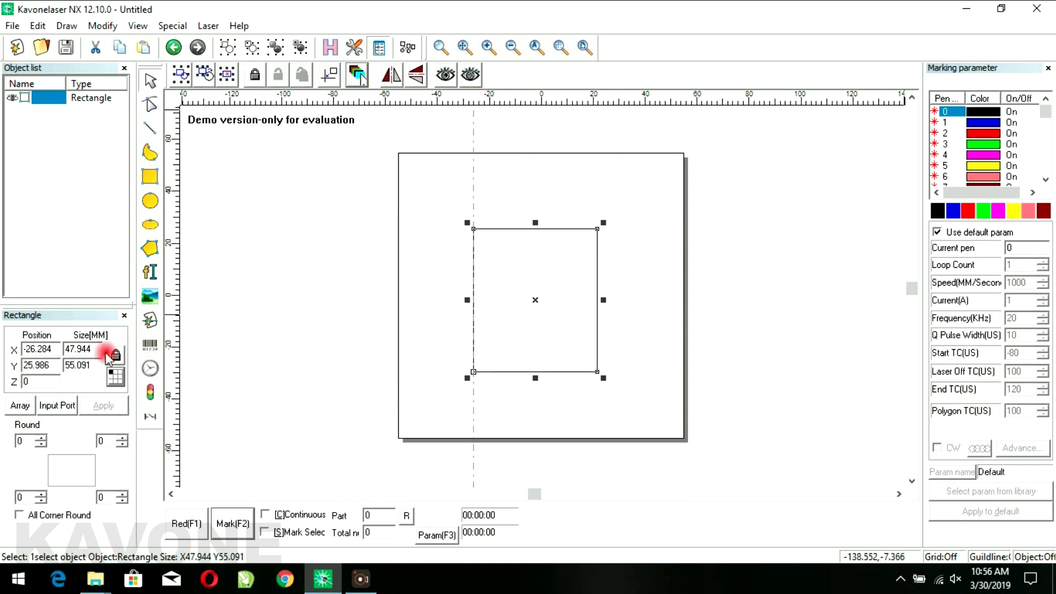
drag(525, 101, 545, 228)
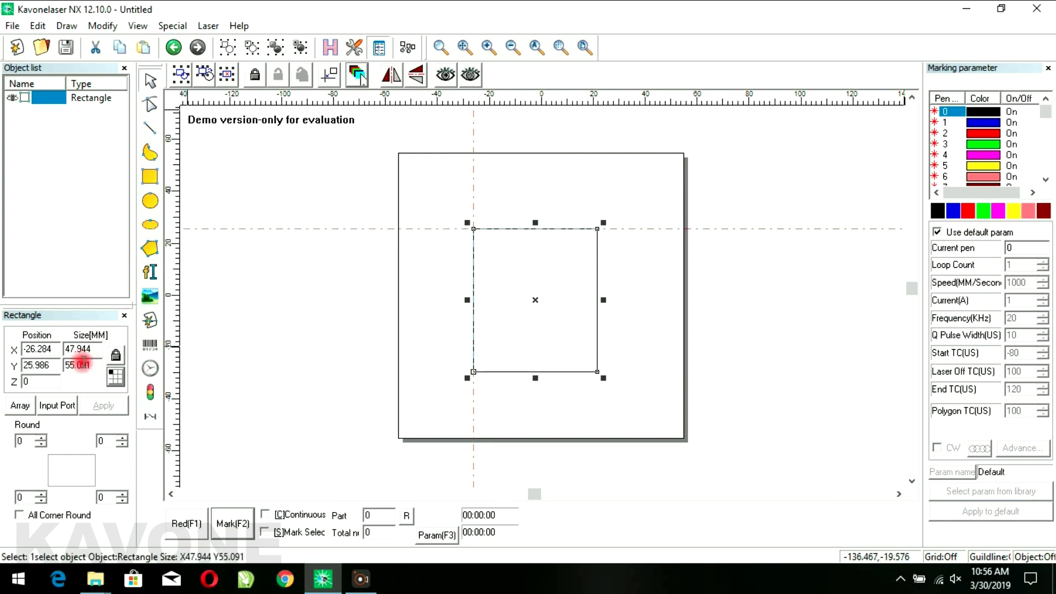
click(115, 377)
drag(493, 242, 165, 224)
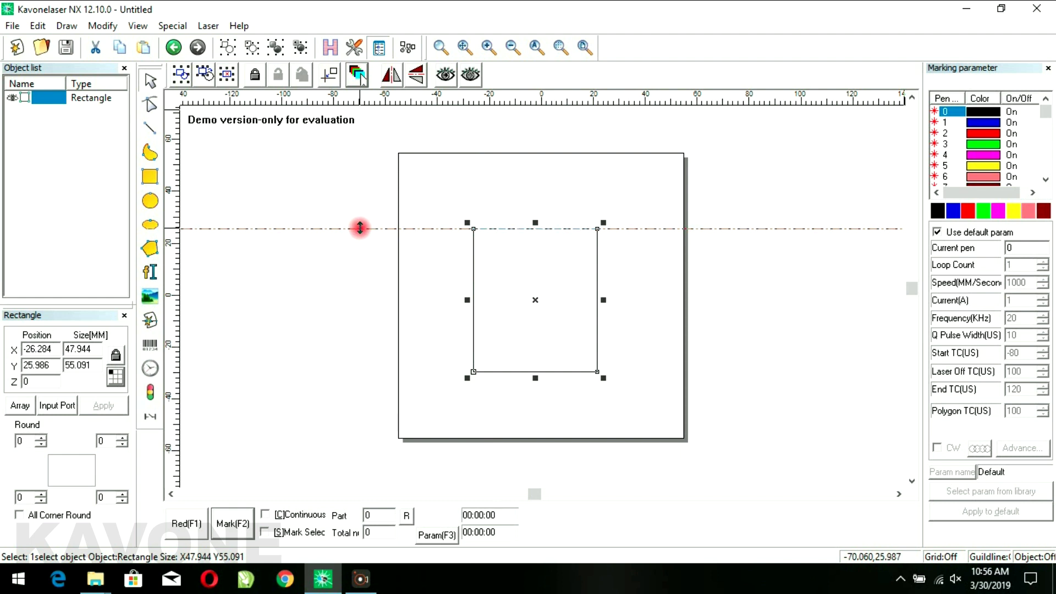
drag(360, 228, 401, 77)
Set the rectangle's position reference to its bottom-center point and inspect its position values.
click(114, 377)
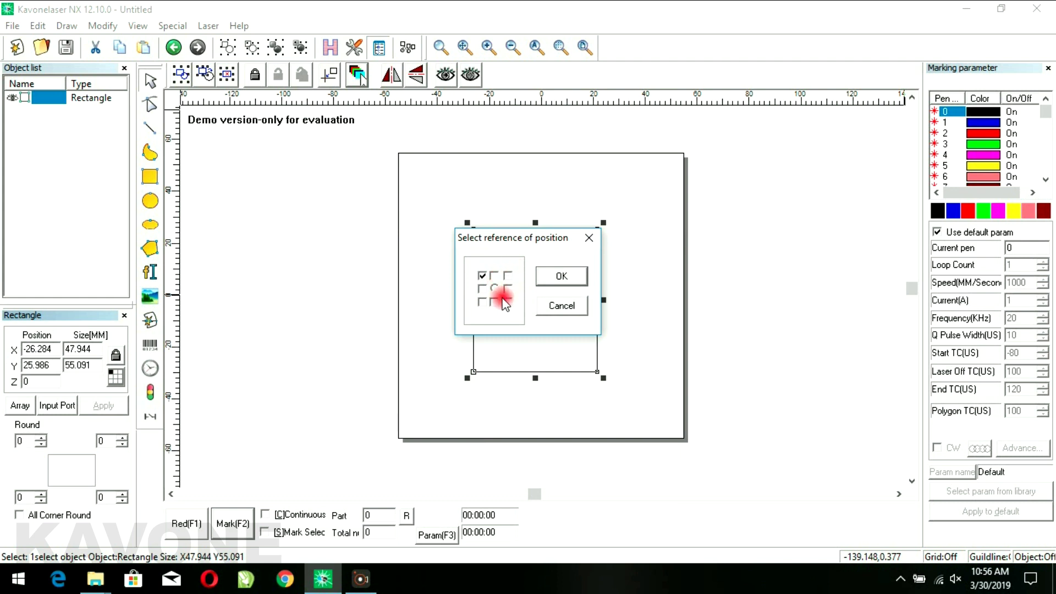
click(494, 303)
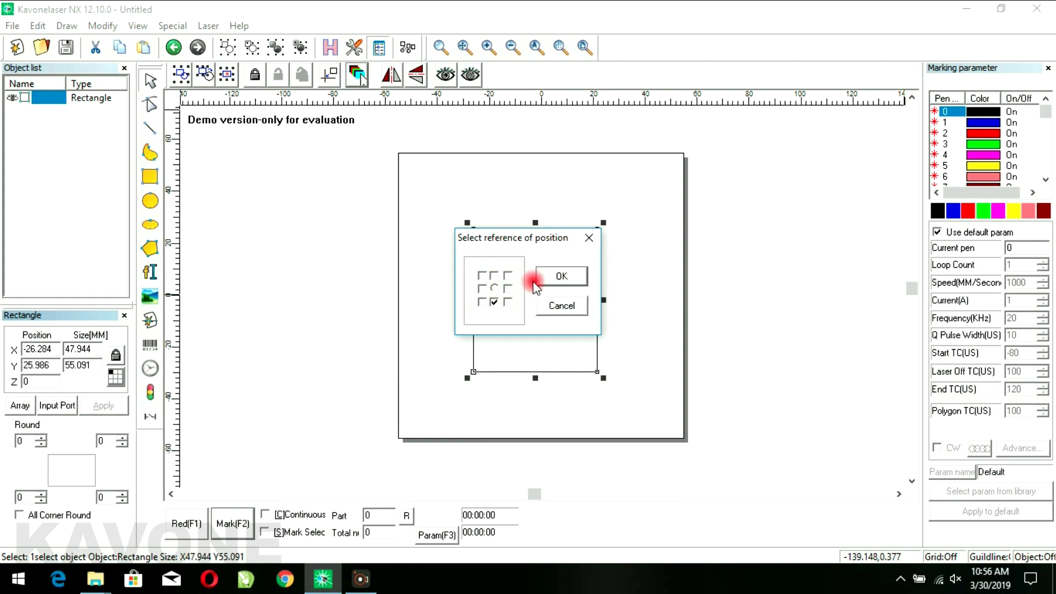
click(561, 277)
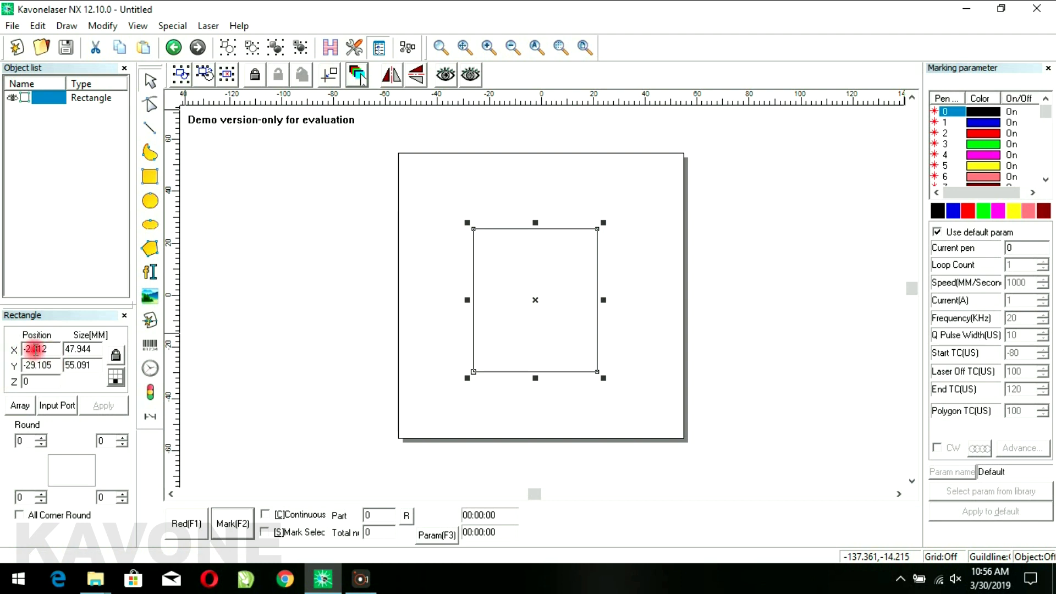
Set the rectangle's position reference to the middle of its right edge.
click(116, 378)
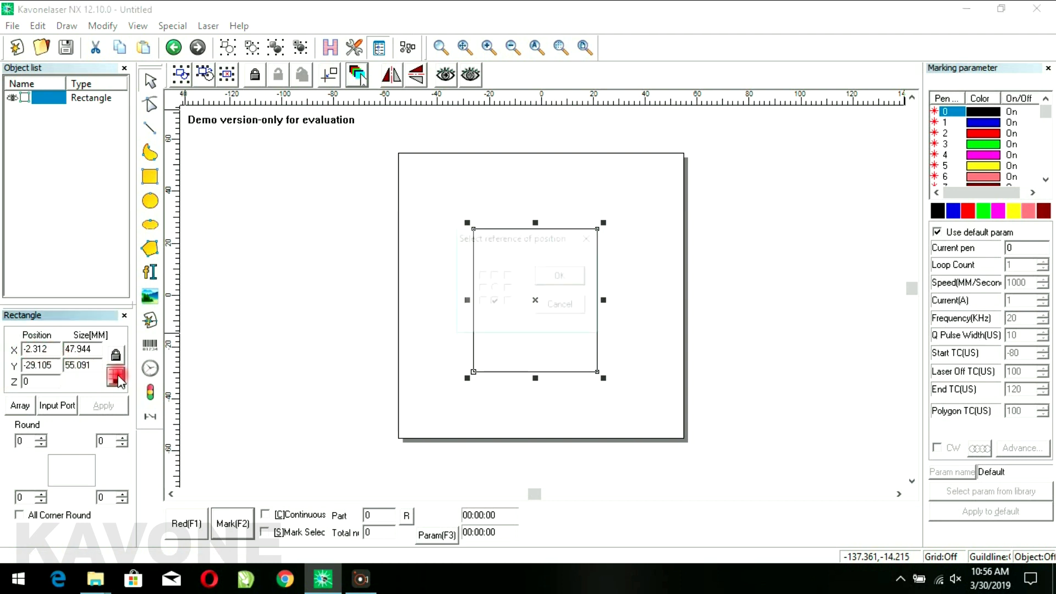
click(509, 288)
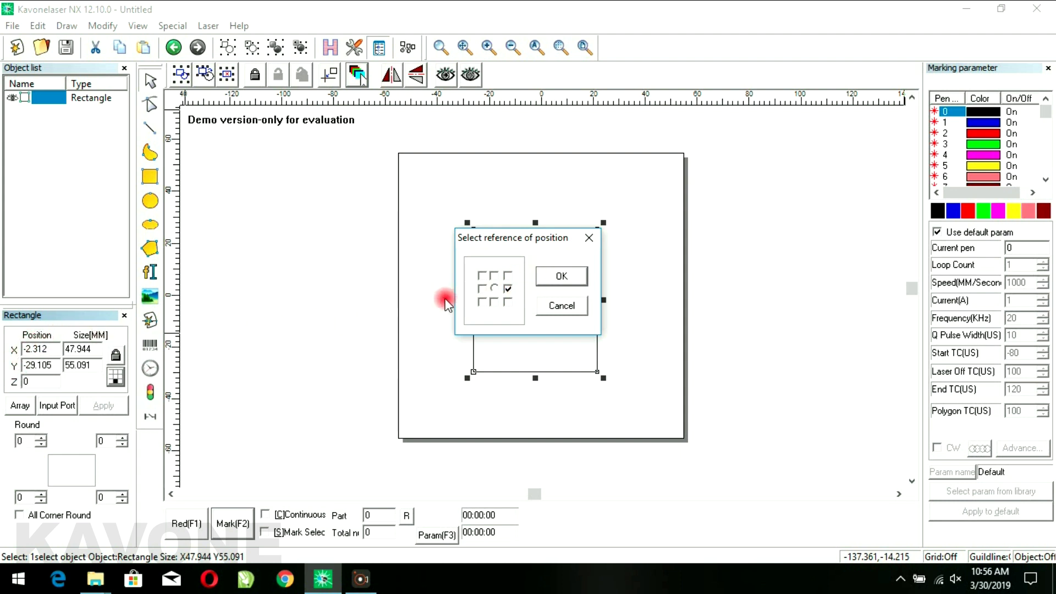
click(564, 275)
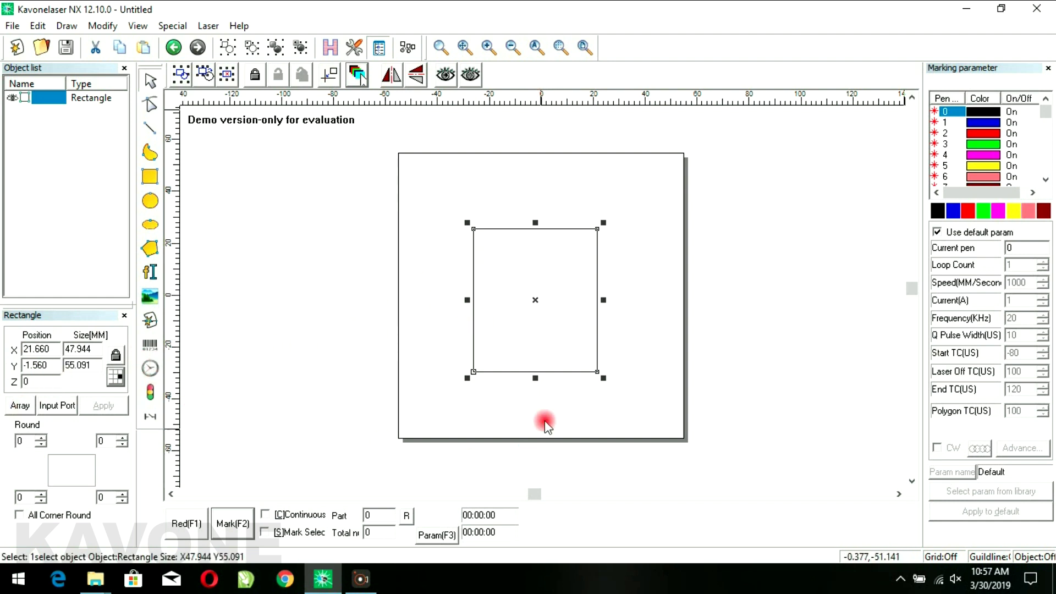
Shrink the rectangle to about 24.4 by 23.7 mm and move it onto the work area's left edge.
drag(536, 378, 521, 321)
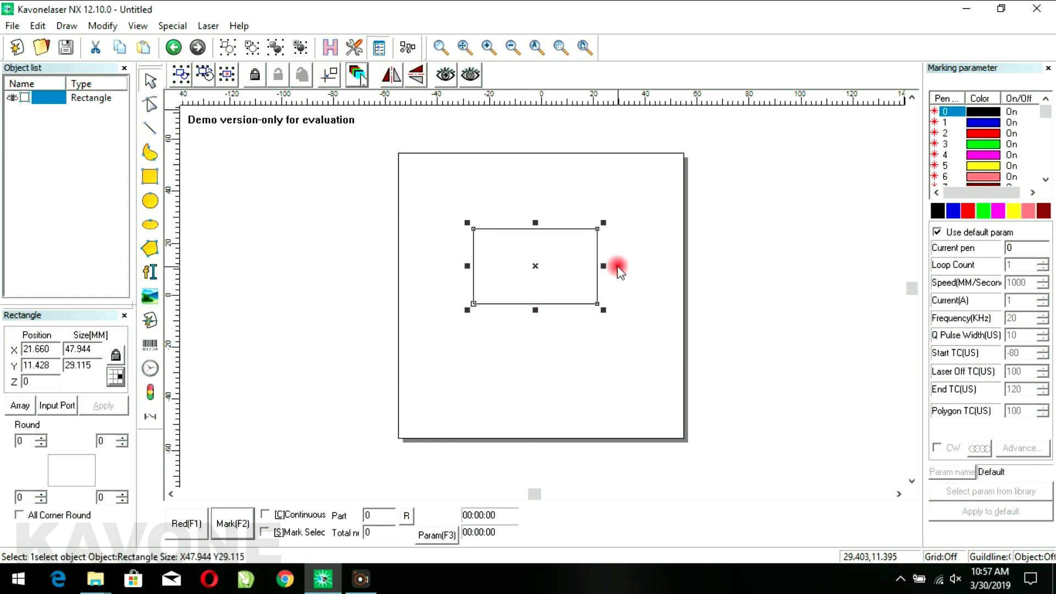
drag(605, 266, 397, 250)
drag(403, 288, 399, 276)
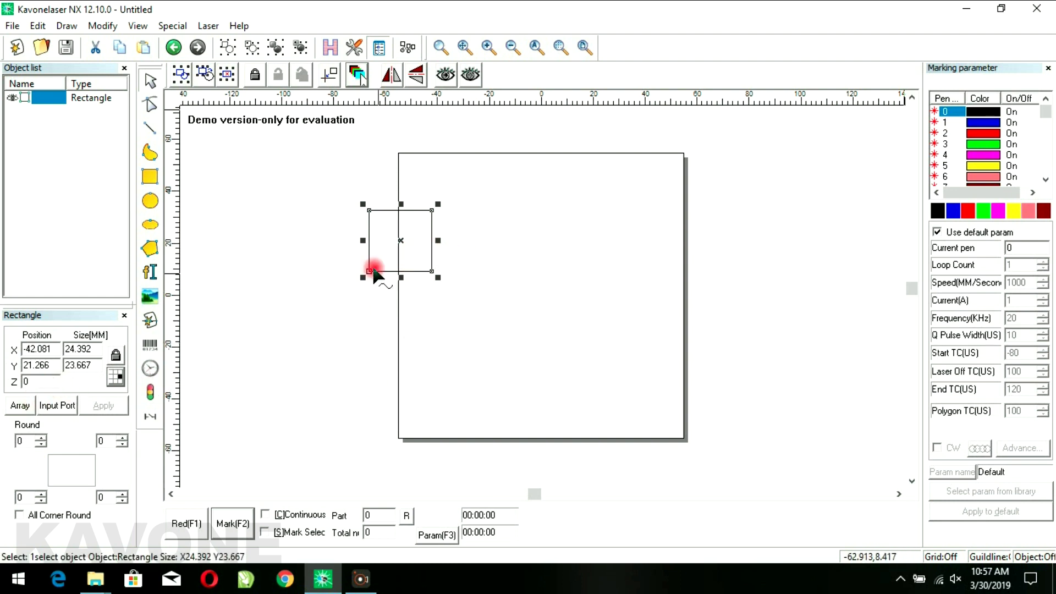
Array the rectangle with a count of 5 in X and Y and an increment of 10 mm in both directions.
click(28, 406)
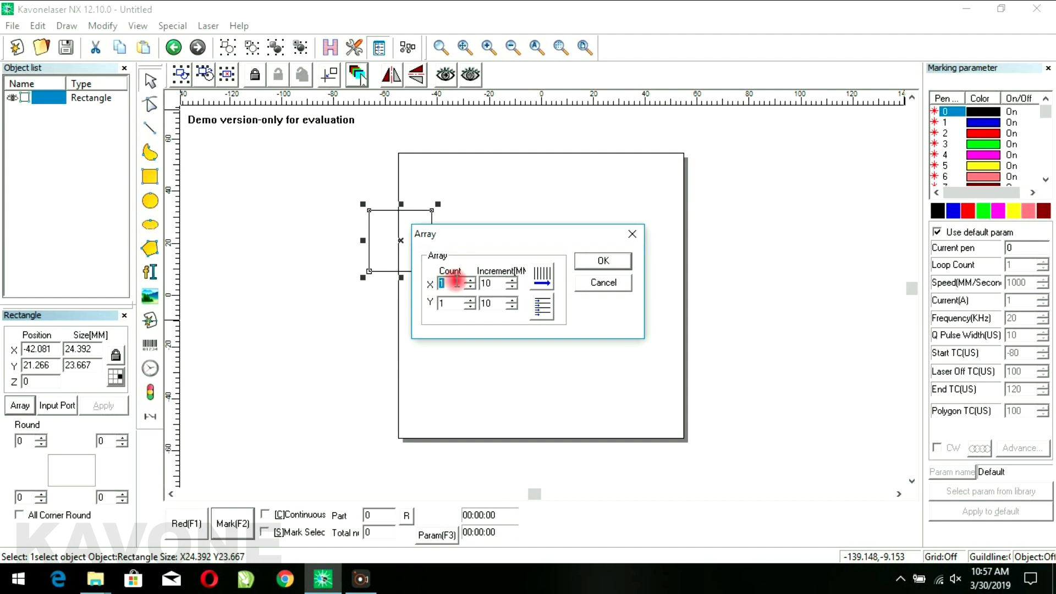
click(454, 284)
click(455, 303)
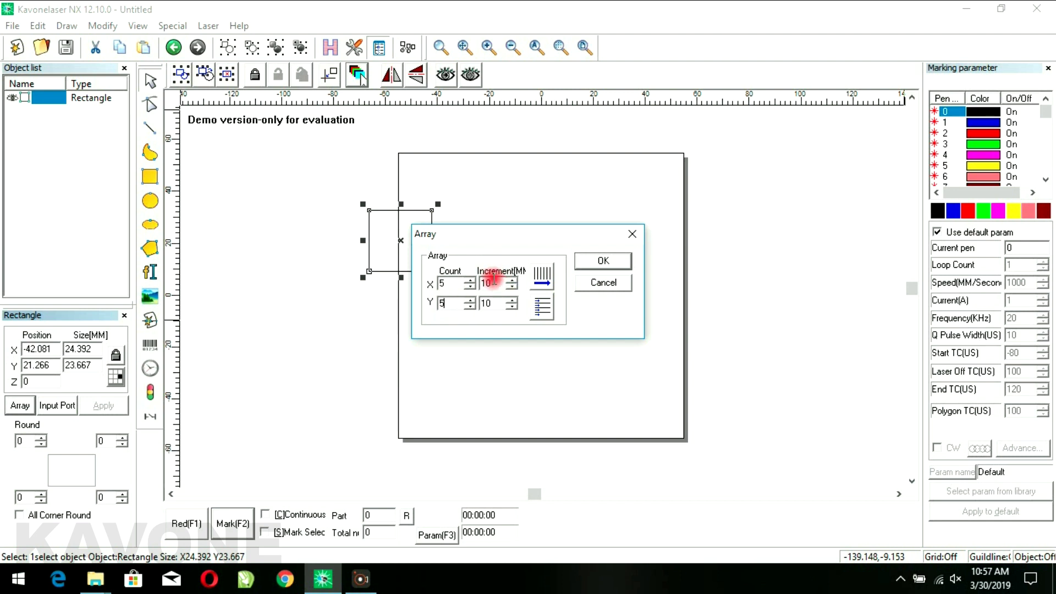
mouse_move(448, 288)
mouse_down()
mouse_move(457, 287)
mouse_move(441, 285)
mouse_up()
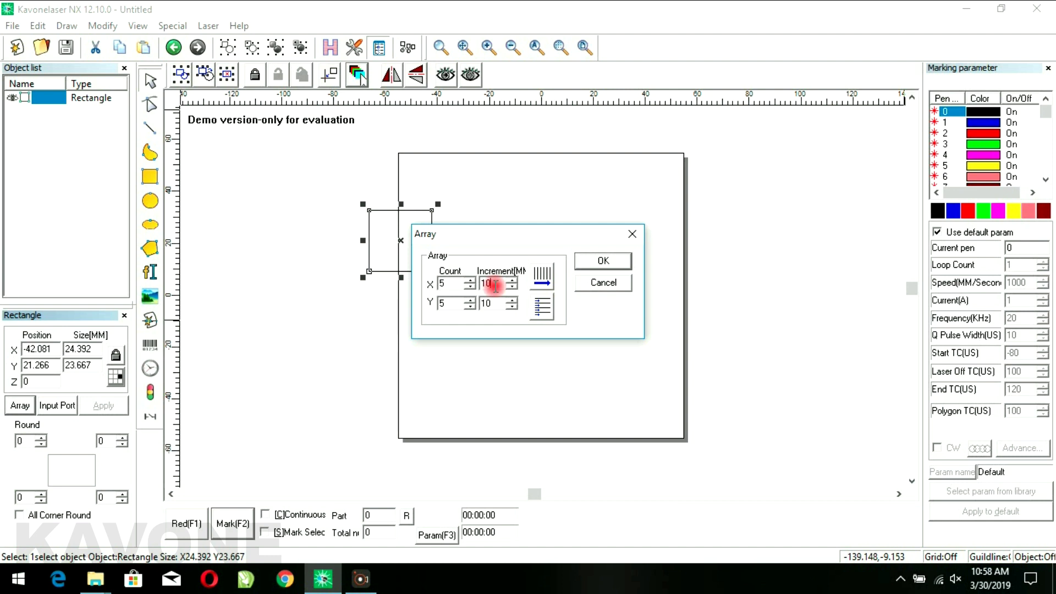
click(607, 262)
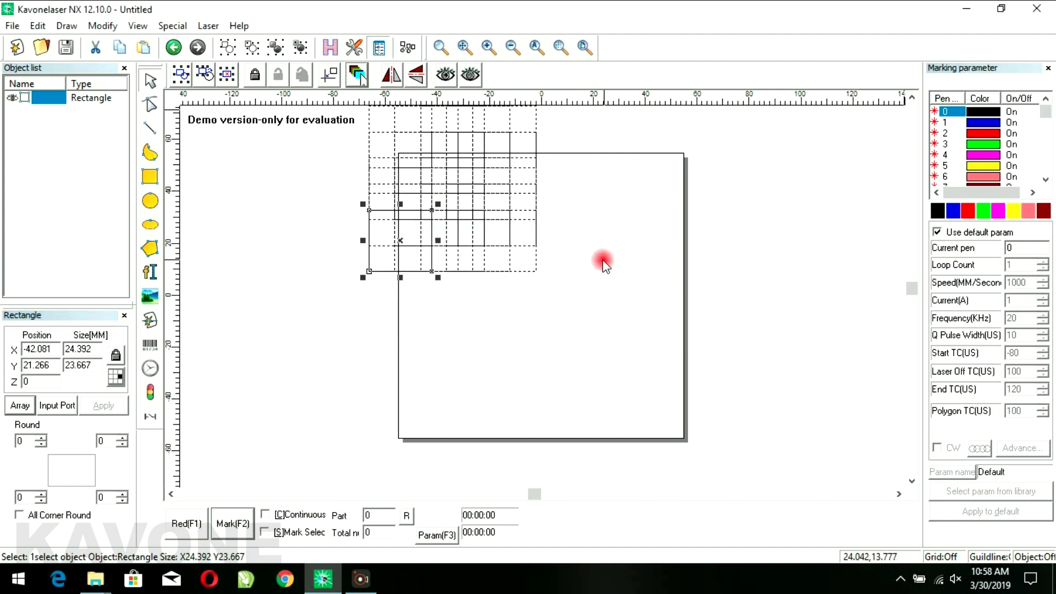
Undo the overlapping array of the rectangle.
click(439, 202)
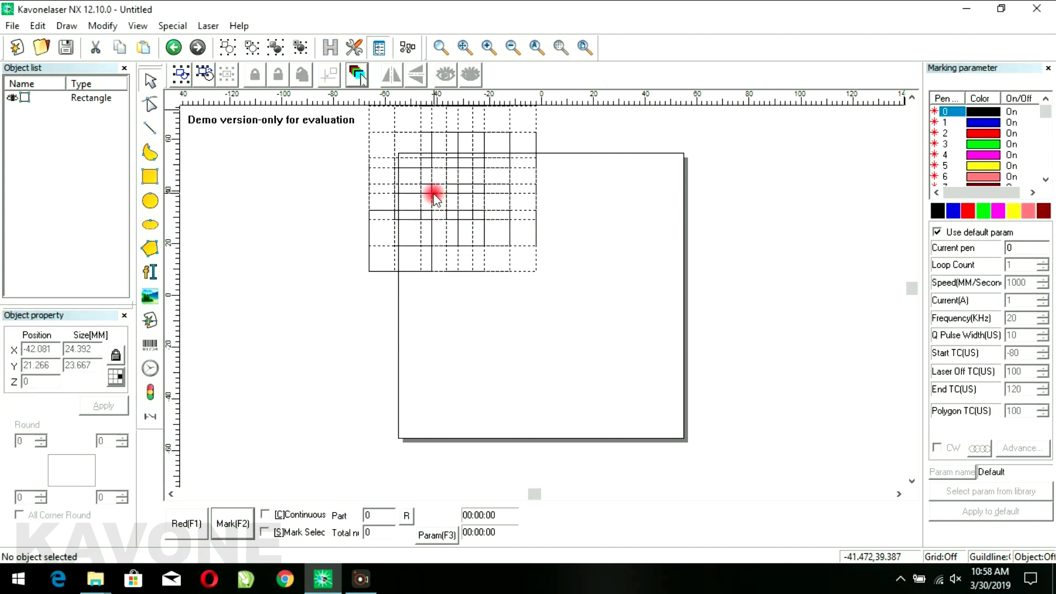
click(422, 271)
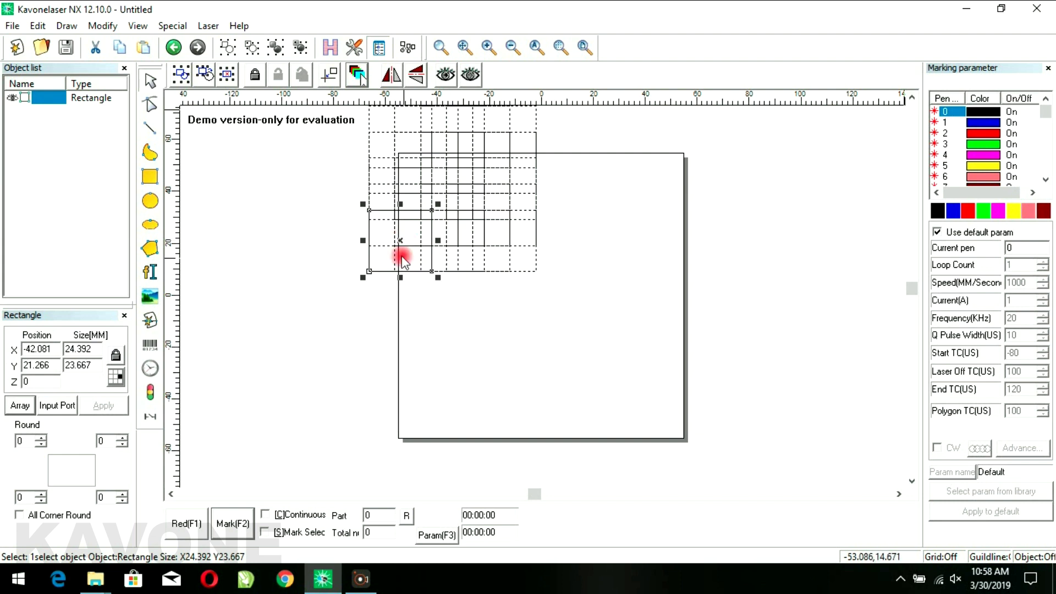
click(407, 236)
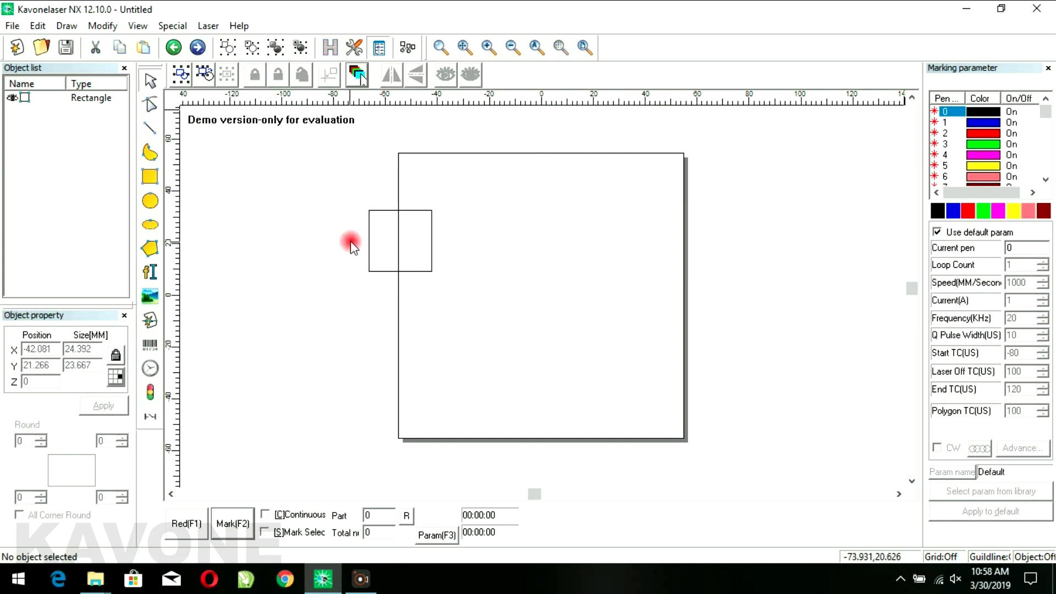
Array the rectangle with a count of 5 in X and Y and an increment of 30 mm in both directions.
click(372, 212)
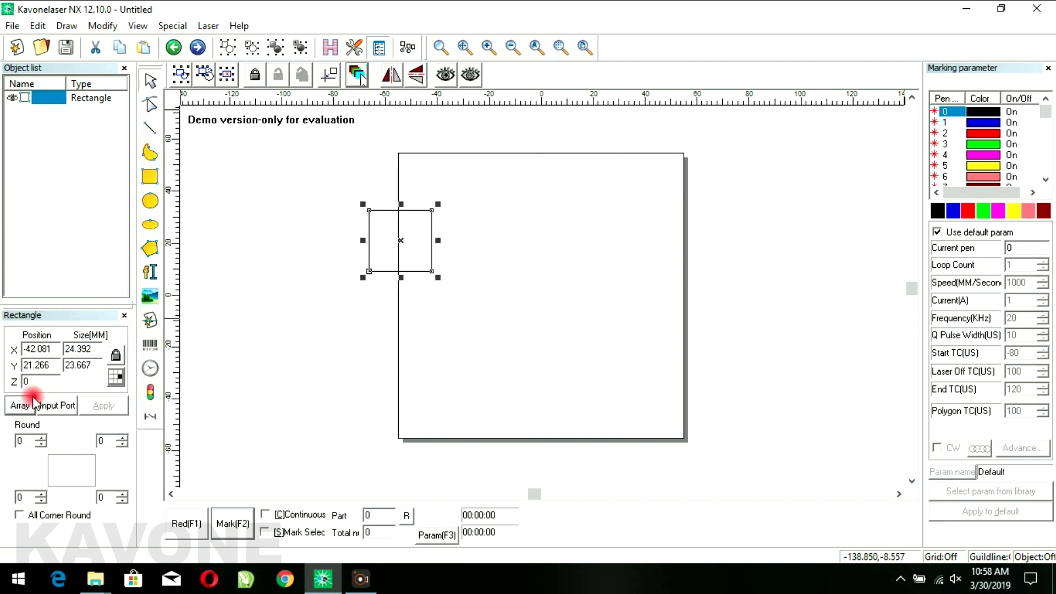
click(18, 405)
click(502, 285)
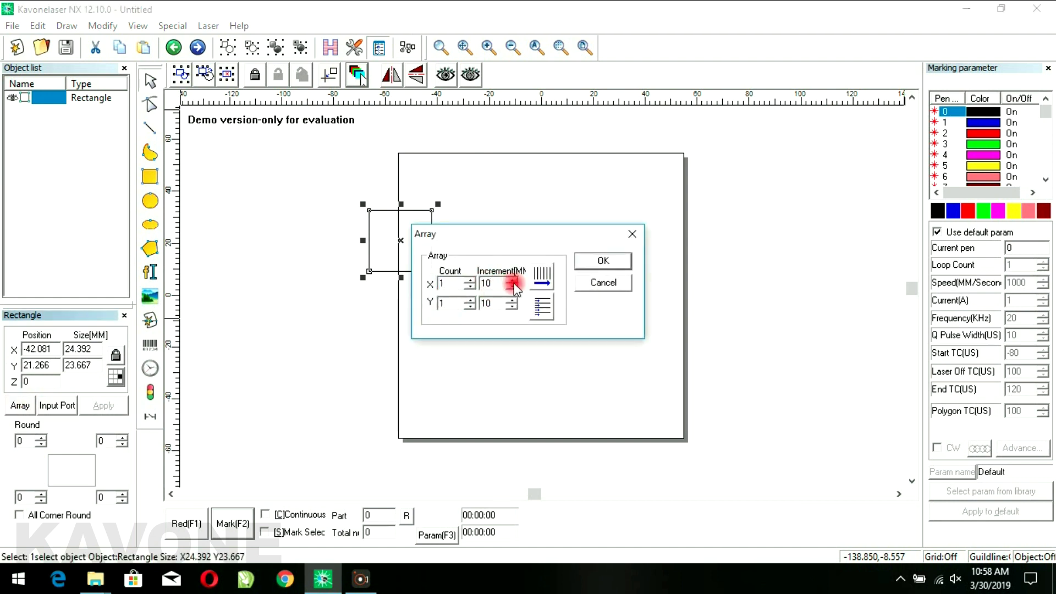
click(446, 284)
text(5)
click(445, 303)
text(5)
click(495, 284)
click(489, 303)
click(499, 284)
click(605, 259)
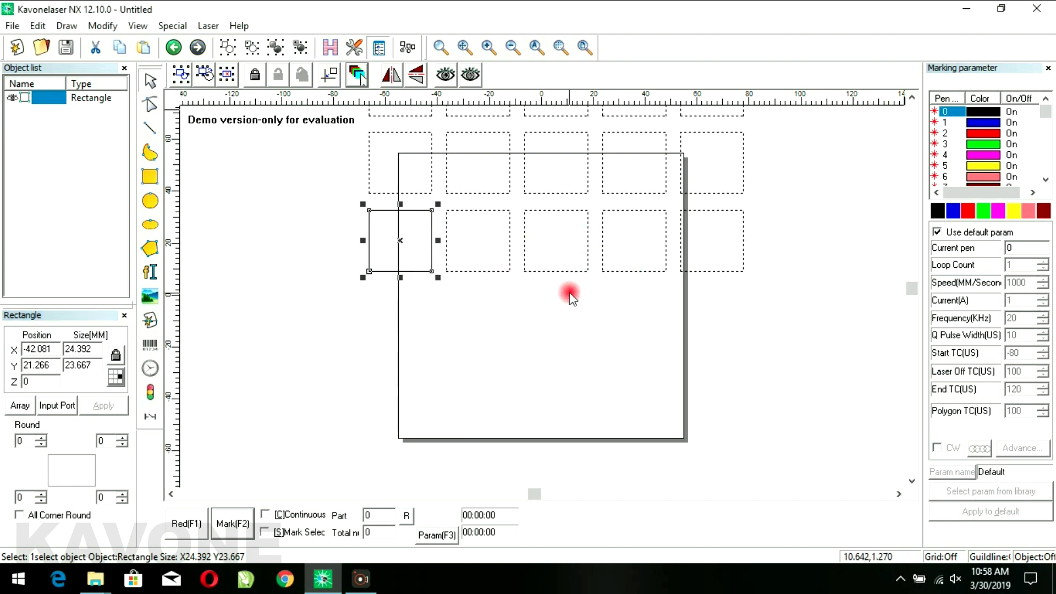
Move the arrayed rectangles straight down over the work area, to a Y position of about -59.7 mm.
scroll(570, 292, down, 3)
scroll(572, 294, down, 1)
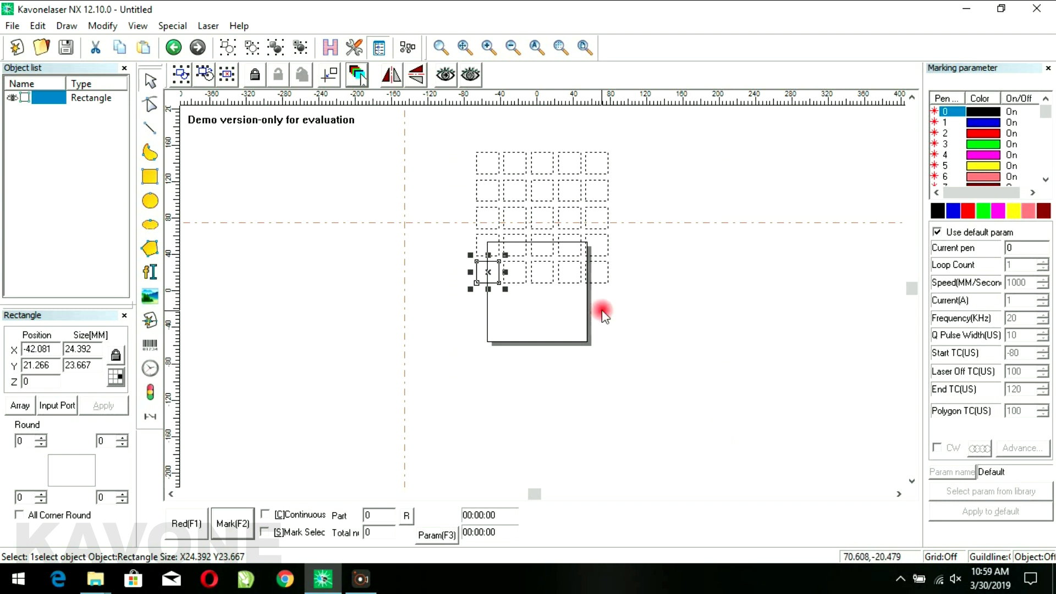
key(Down)
key(Down)
key(Down)
key(Down)
key(Down)
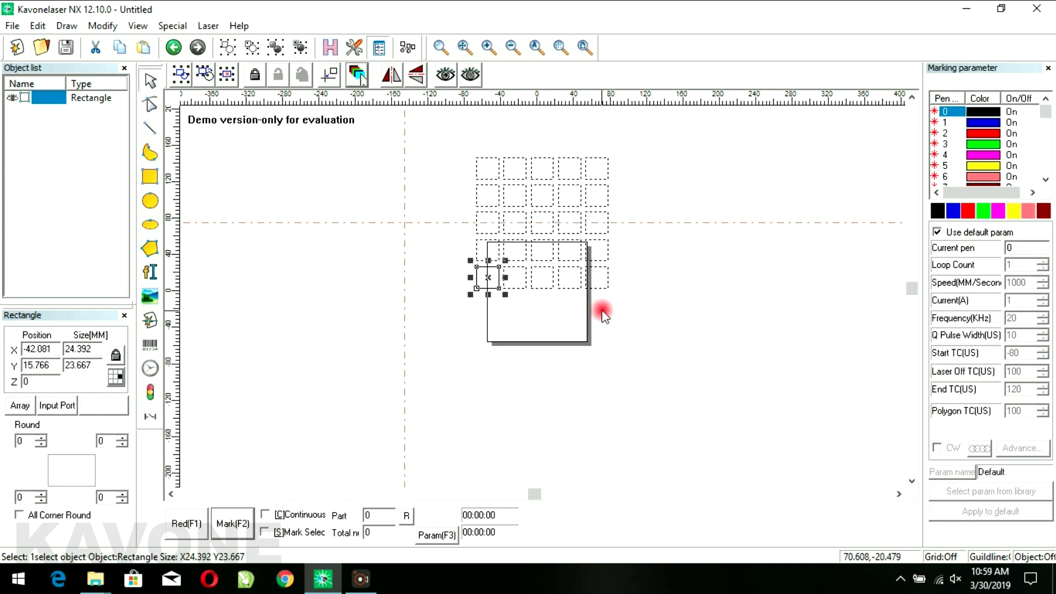
key(Down)
key(Down)
key(Down)
key(Down)
key(Down)
key(Down)
key(Down)
key(Down)
key(Down)
key(Down)
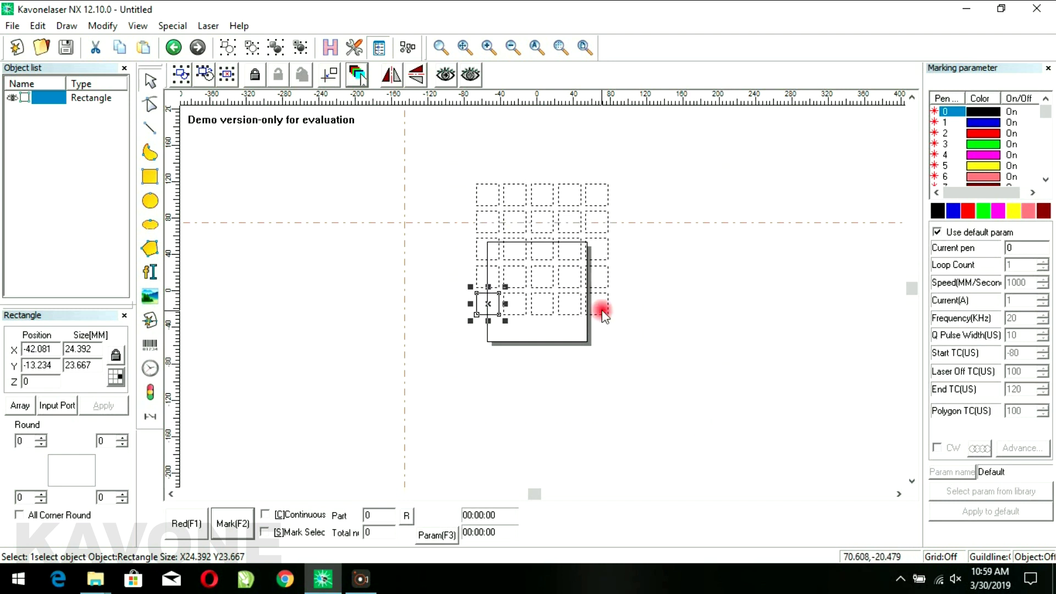
key(Down)
key(Down)
key(Down)
key(Down)
key(Down)
key(Down)
key(Down)
key(Down)
key(Down)
key(Down)
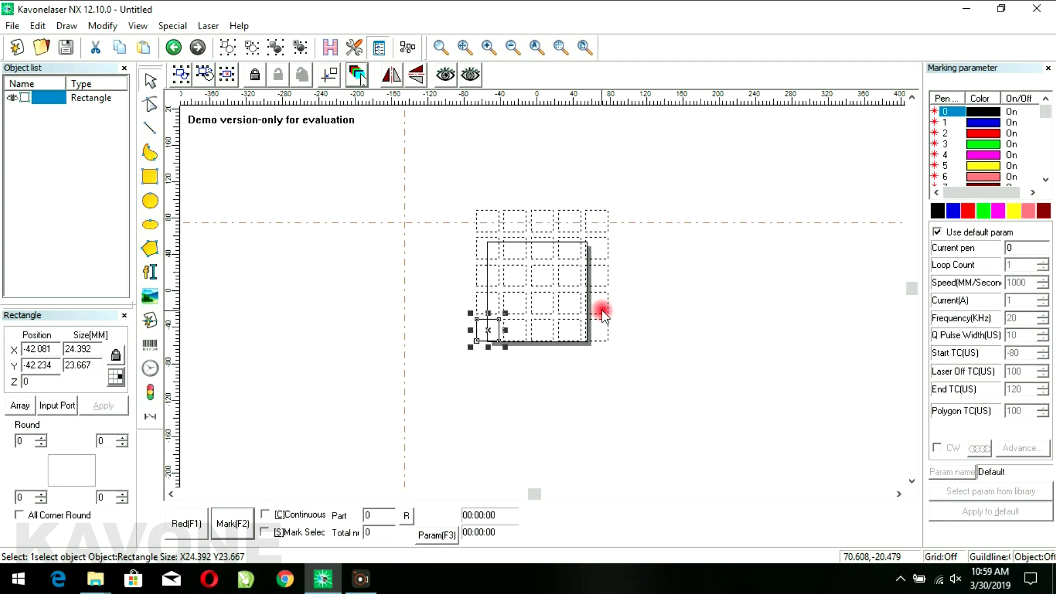
key(Down)
key(Down)
key(Down)
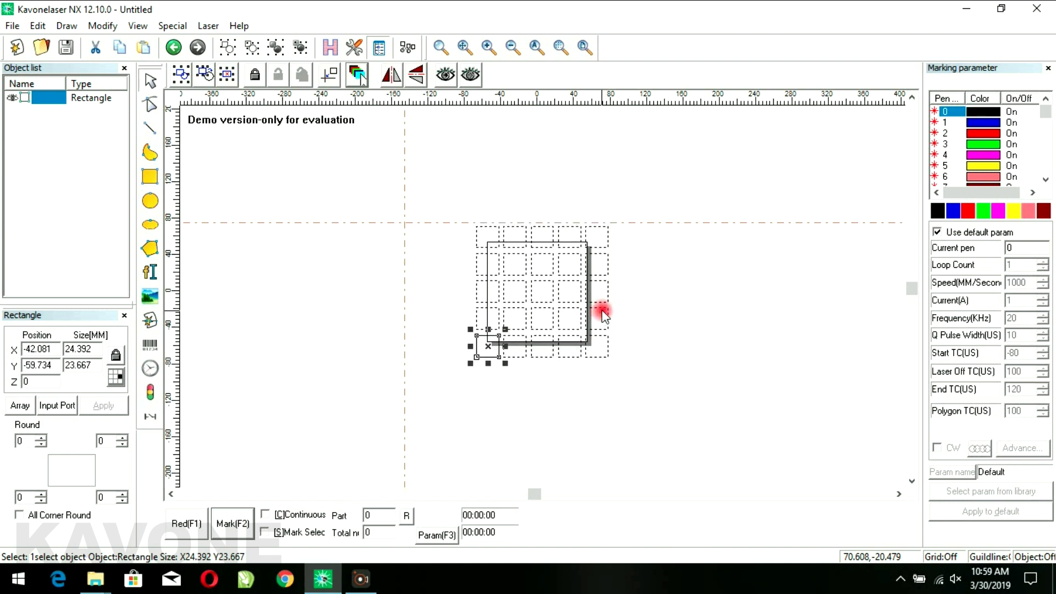
Change the rectangle array's order to the upward direction, switch its line pattern to back-and-forth, and apply the array settings.
scroll(603, 312, down, 2)
scroll(601, 312, up, 3)
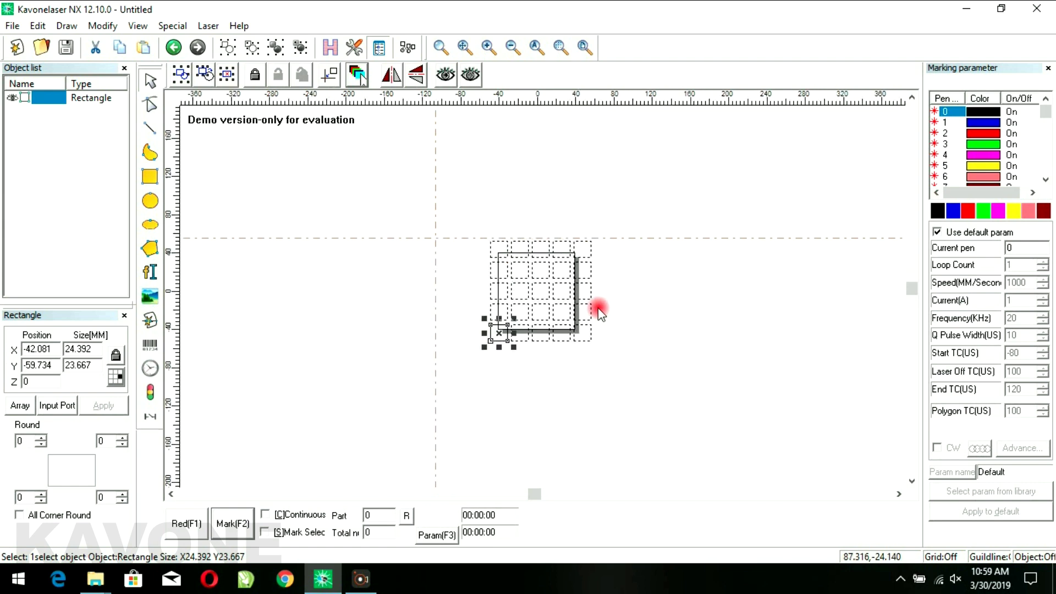
scroll(599, 311, up, 2)
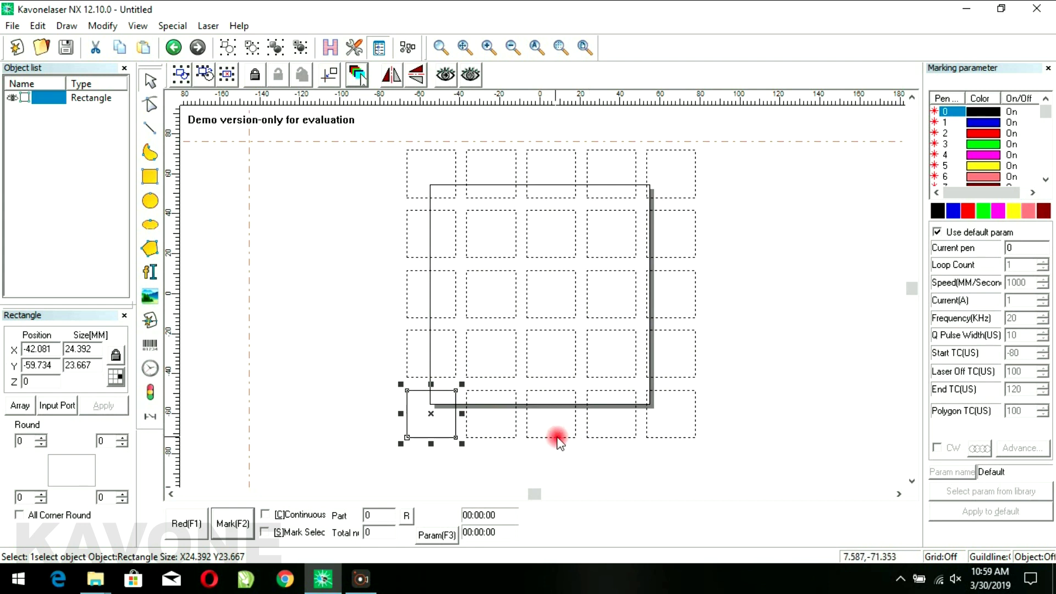
scroll(498, 435, down, 1)
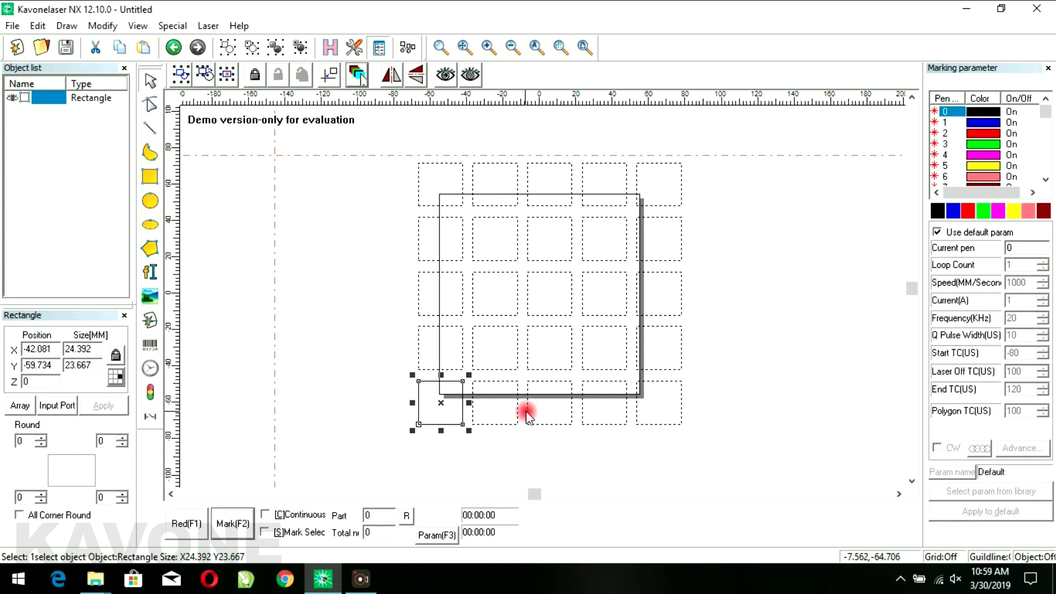
scroll(527, 417, down, 1)
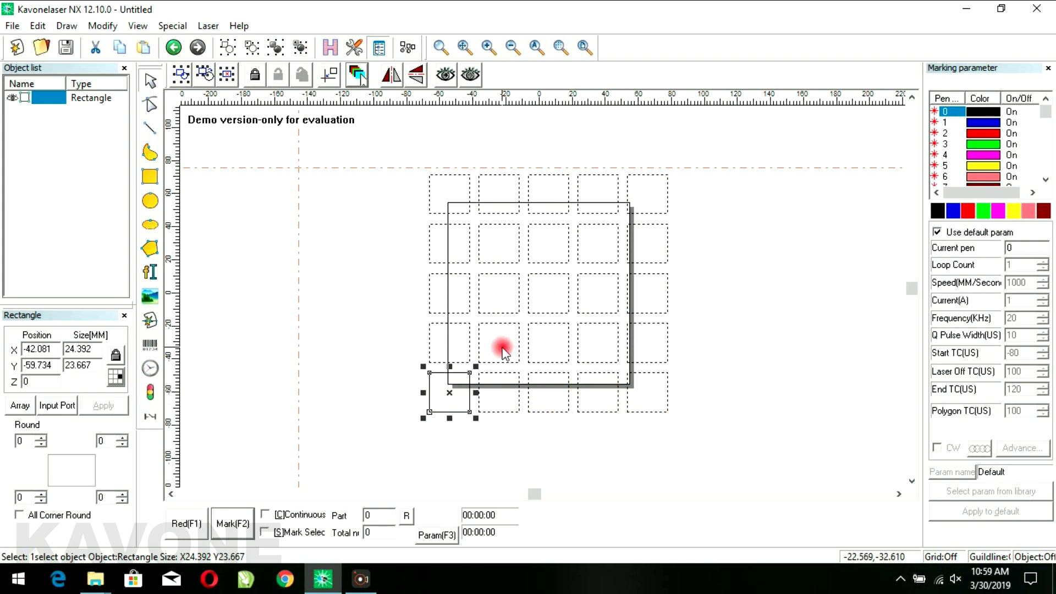
scroll(500, 346, down, 1)
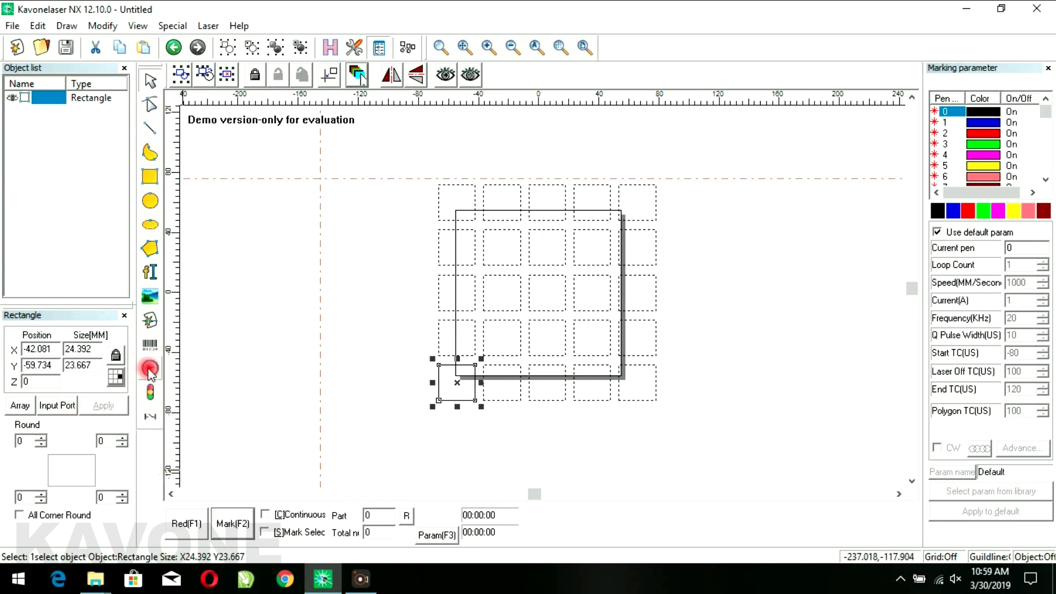
click(20, 405)
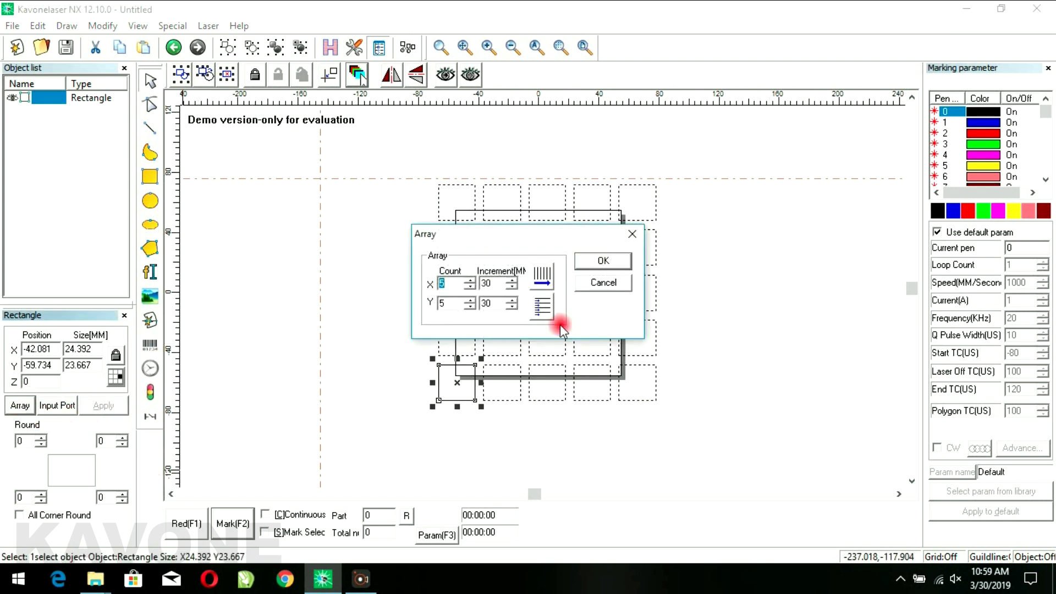
click(544, 278)
click(546, 308)
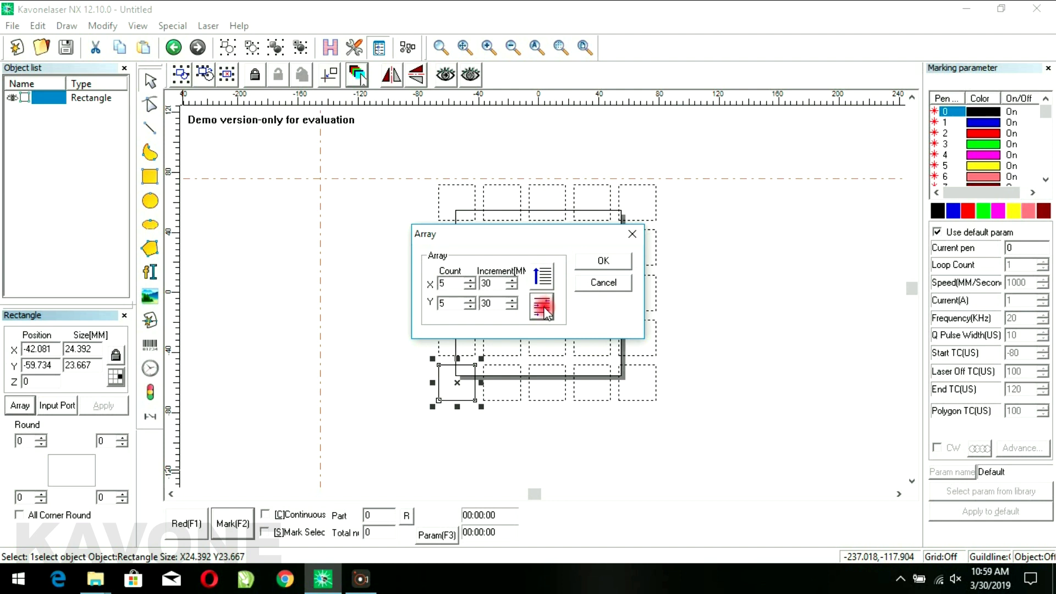
click(545, 282)
click(604, 261)
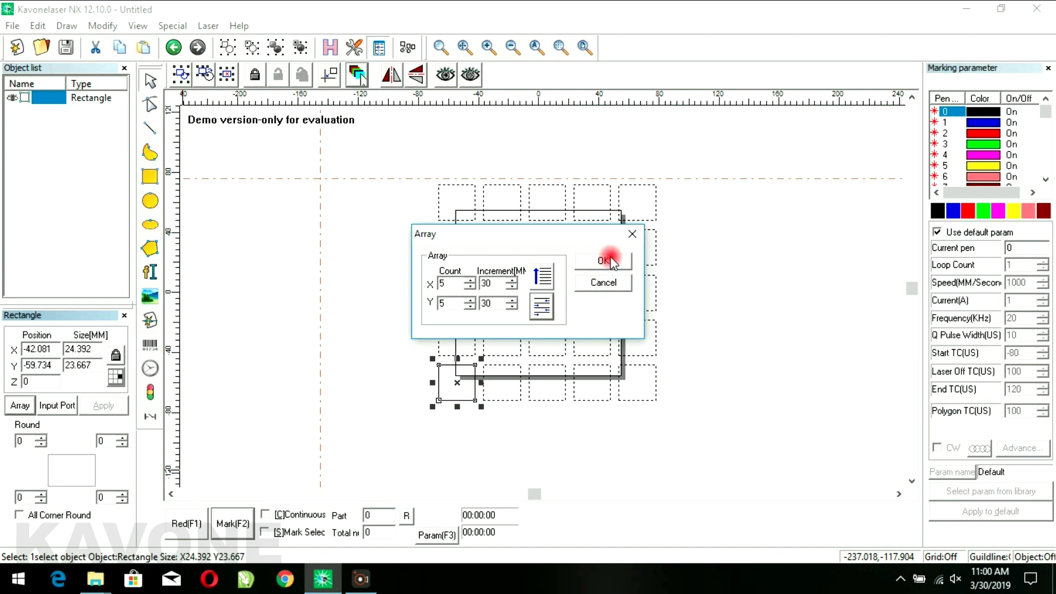
click(607, 260)
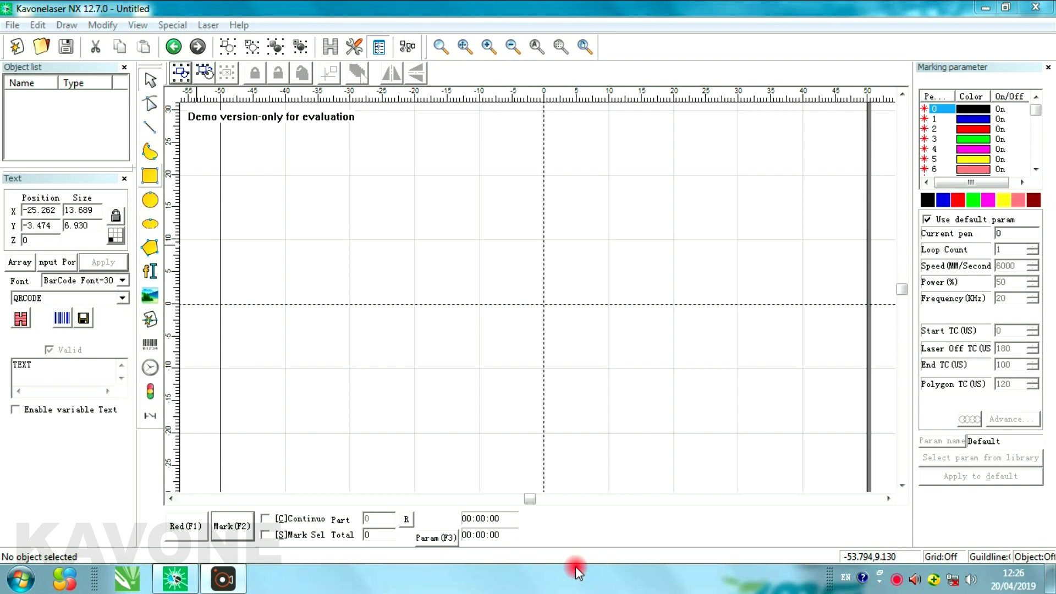
Draw a rectangle about 16.4 by 17.2 mm just beside the vertical centre line and round all its corners with a value of 10.
click(150, 175)
drag(422, 242, 529, 354)
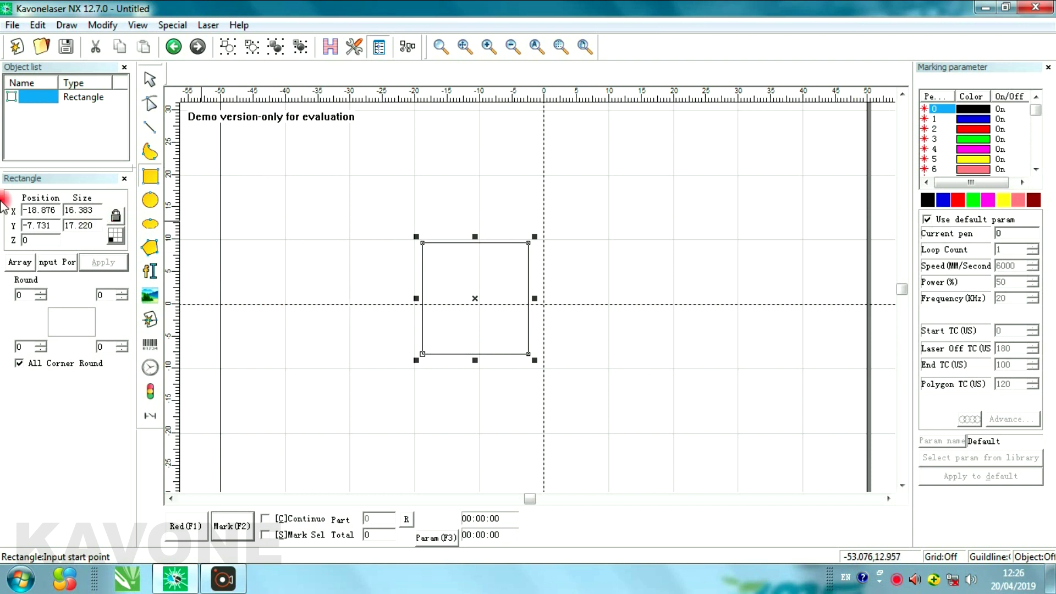
click(26, 295)
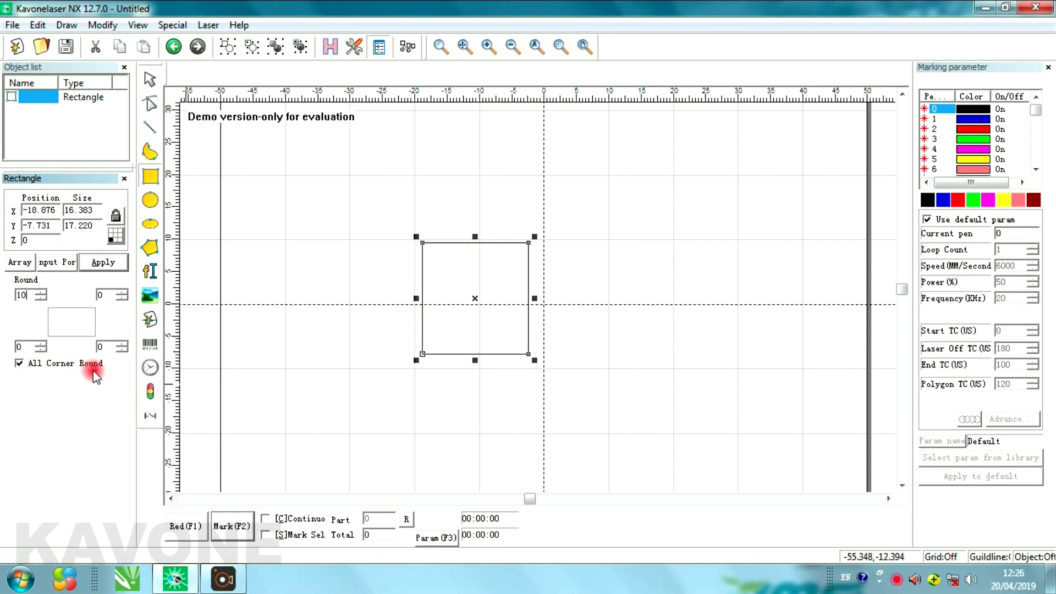
click(105, 263)
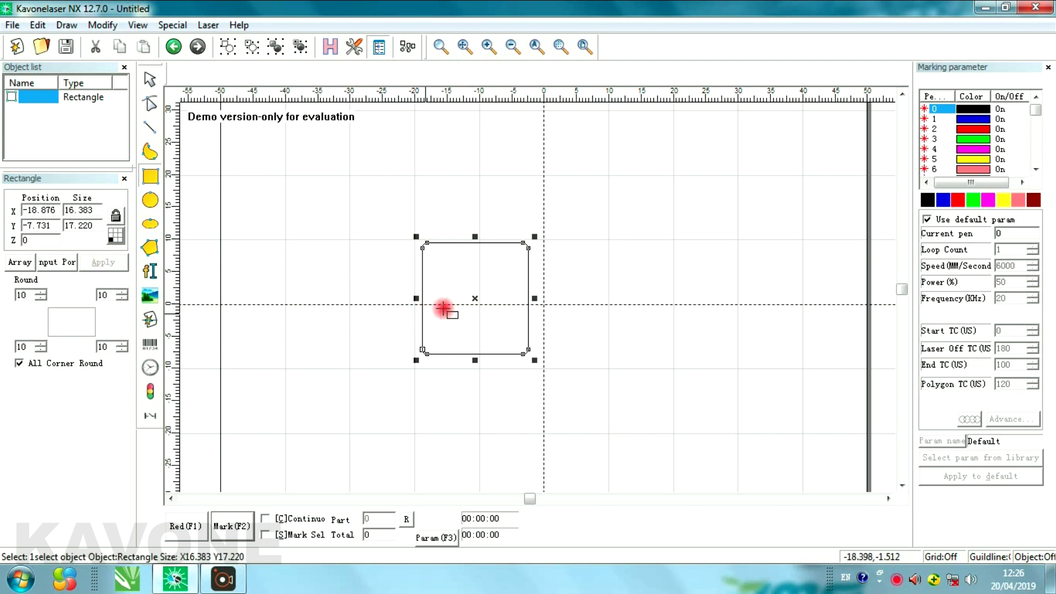
scroll(454, 256, up, 1)
scroll(454, 256, up, 2)
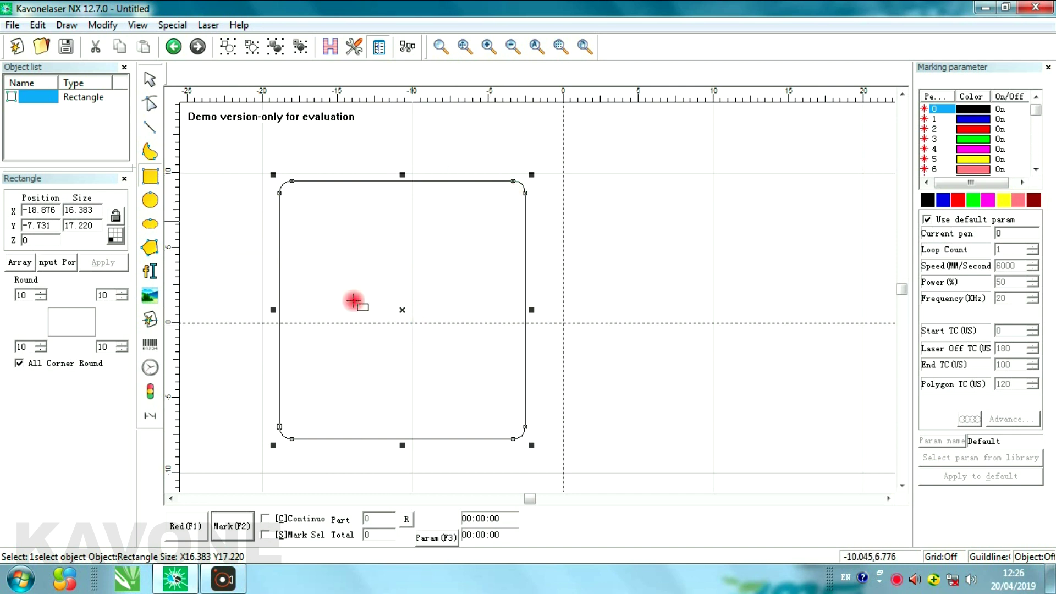
scroll(337, 333, down, 2)
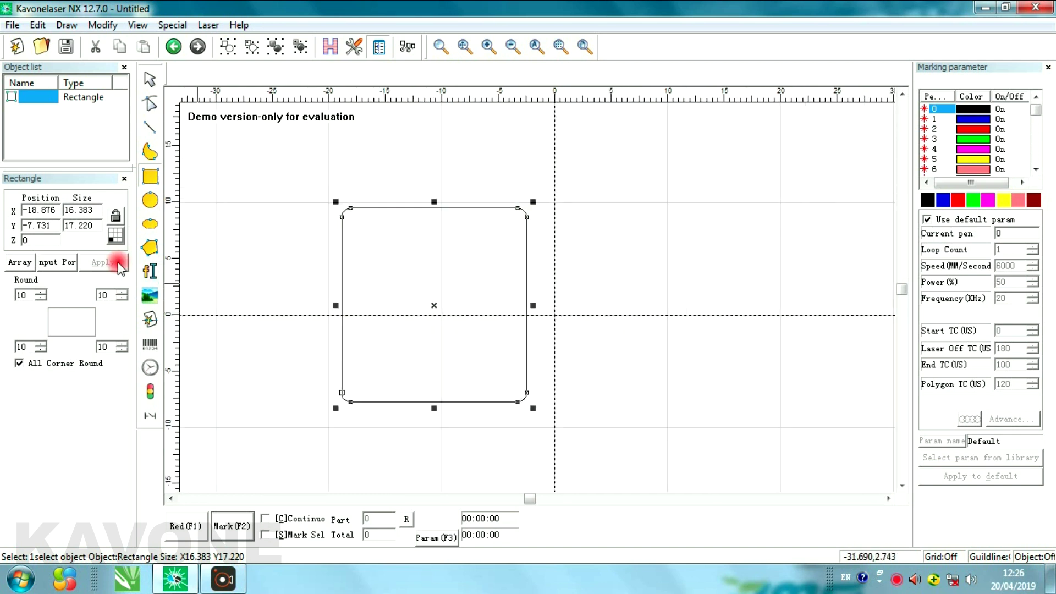
Draw a polygon about 6.1 by 7.1 mm to the right of the rounded rectangle and set its edge number to 5.
click(151, 249)
drag(641, 237, 718, 318)
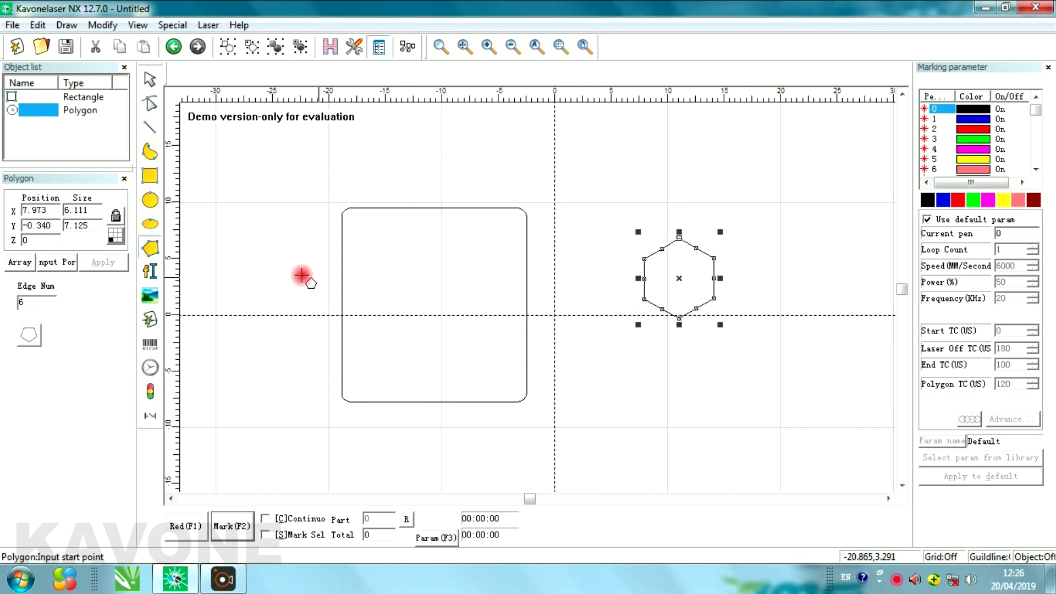
click(30, 301)
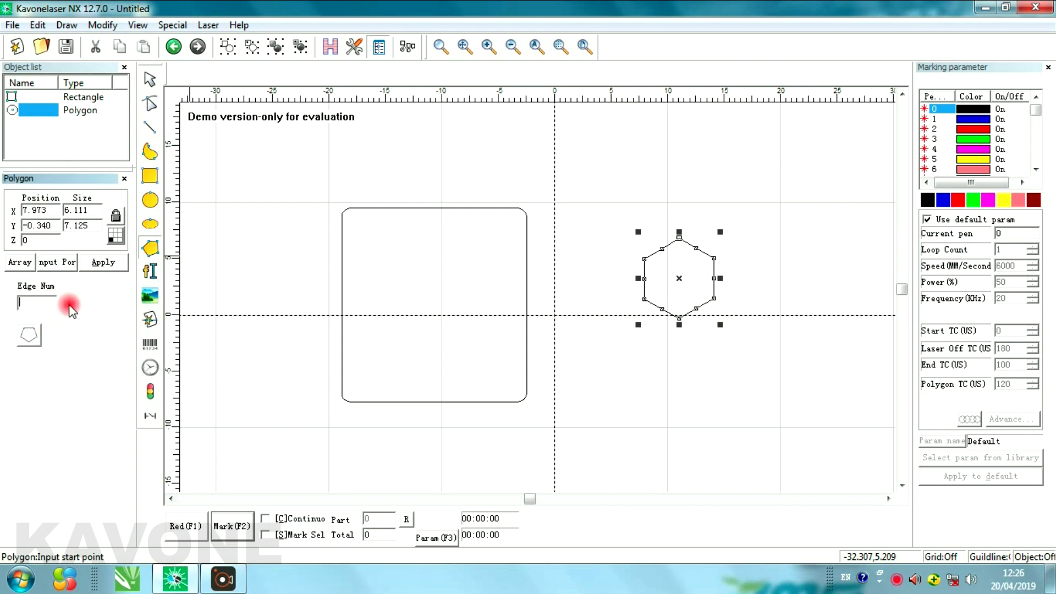
click(99, 263)
scroll(688, 288, up, 3)
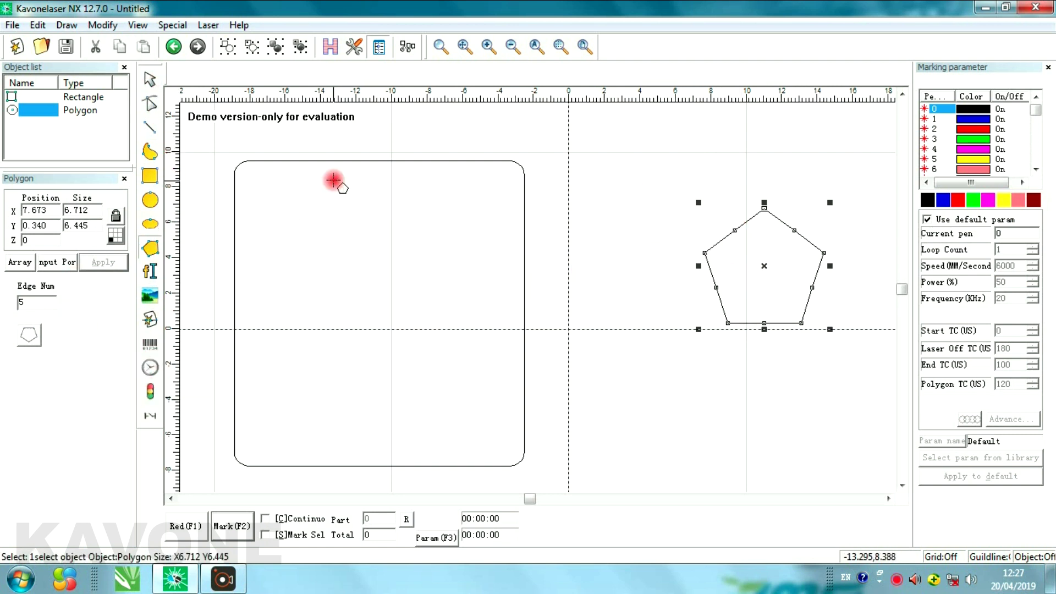
scroll(334, 182, down, 3)
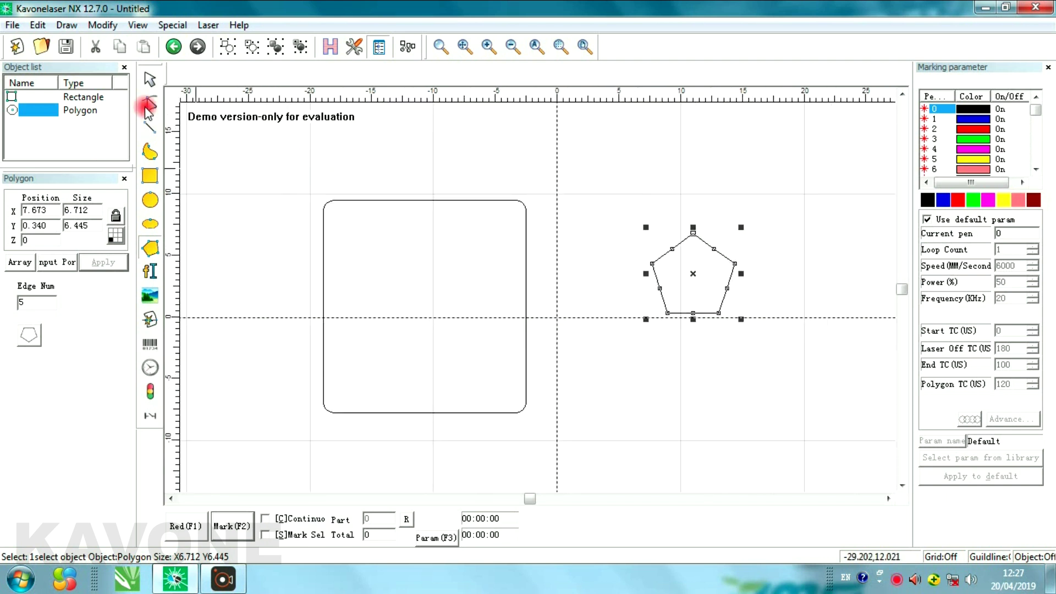
Select both the rounded rectangle and the pentagon and delete them from the work area.
click(150, 79)
drag(282, 144, 791, 447)
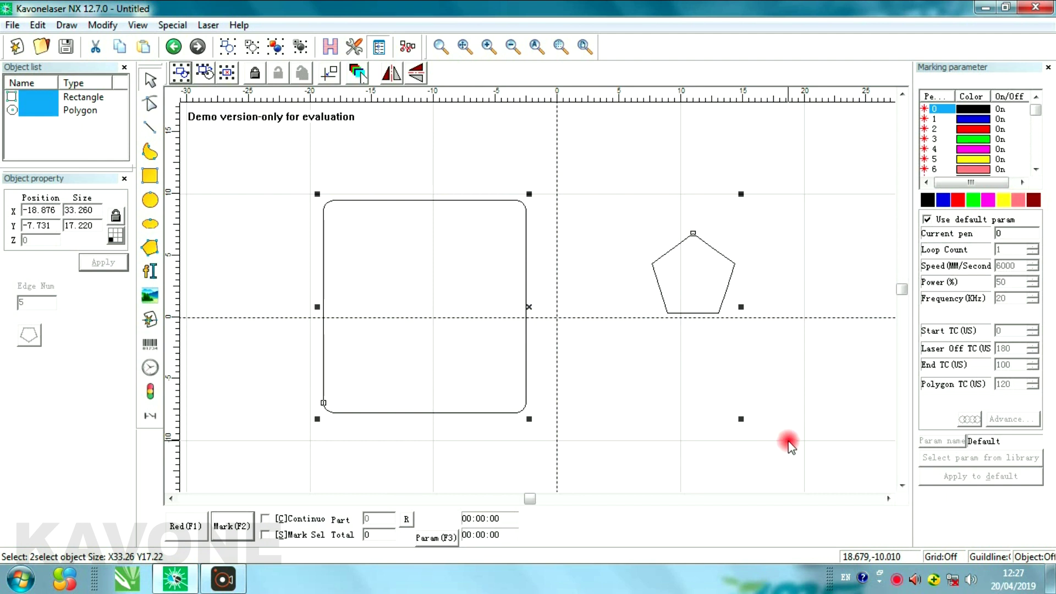
key(Delete)
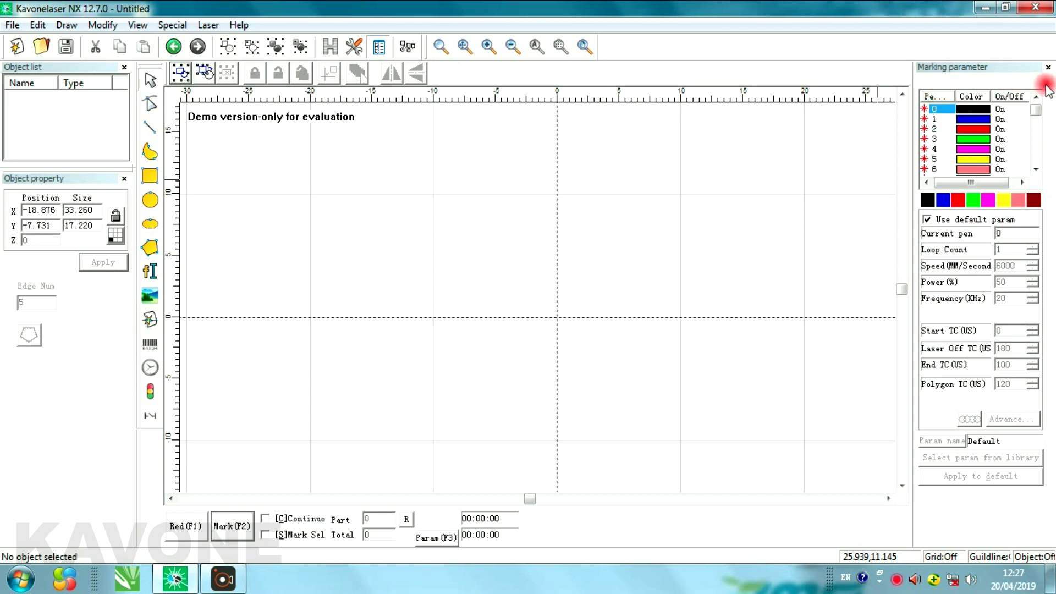
Draw a square about 3.3 mm wide and, to its right, a six-edged polygon about 4.1 by 4.7 mm.
click(153, 175)
drag(275, 219, 317, 261)
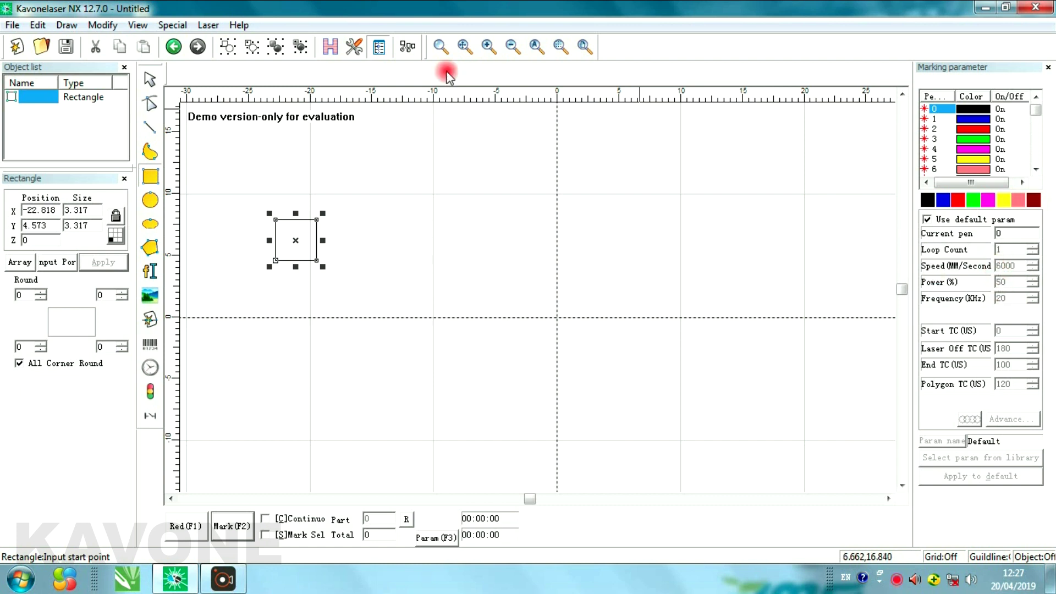
click(151, 251)
drag(432, 242, 463, 277)
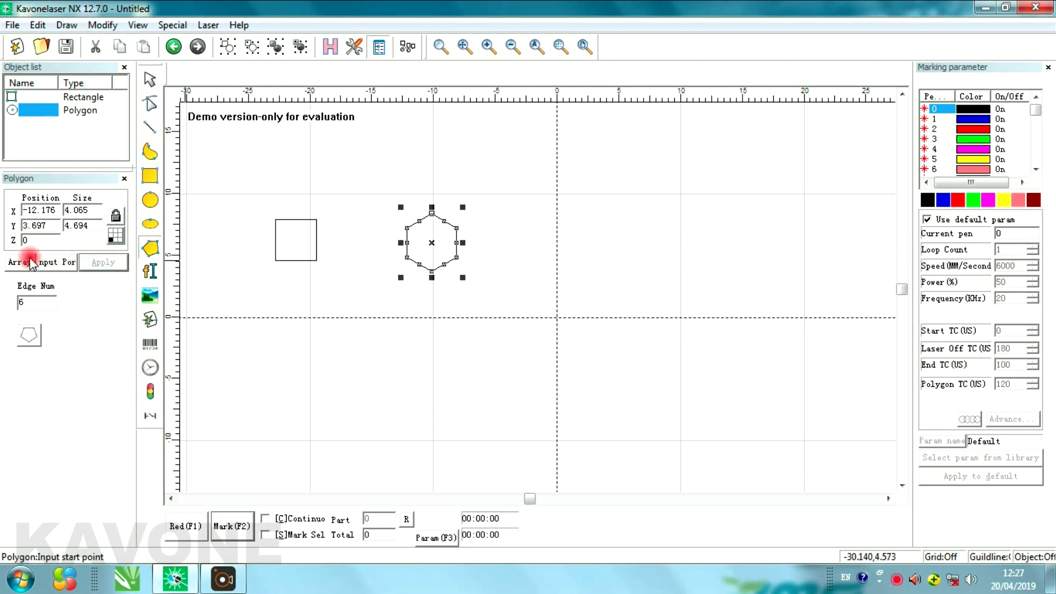
Draw a circle about 9.4 mm in diameter to the right of the hexagon, centred near the vertical axis.
click(150, 200)
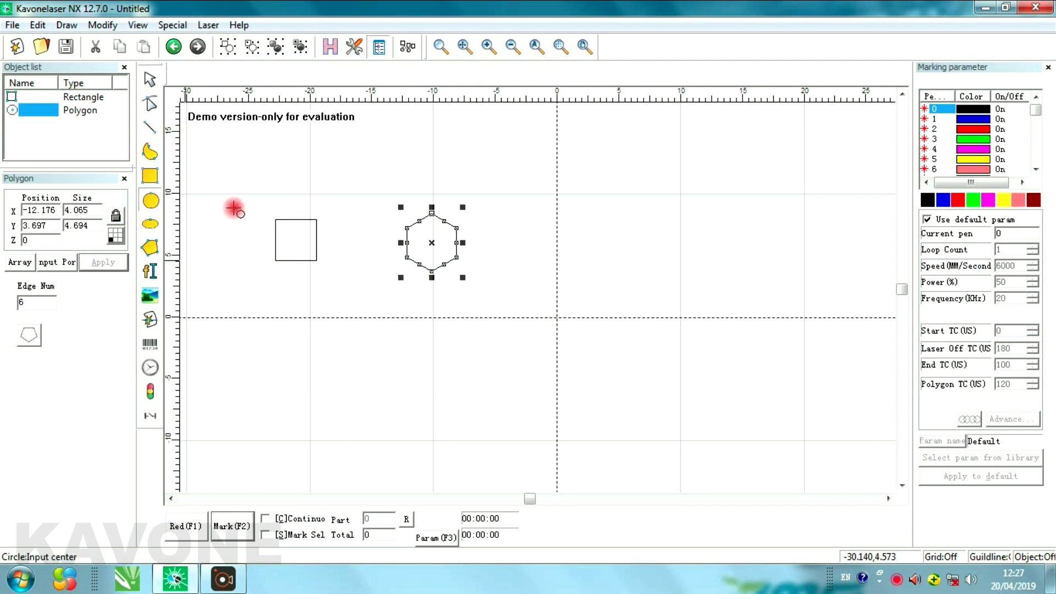
click(560, 205)
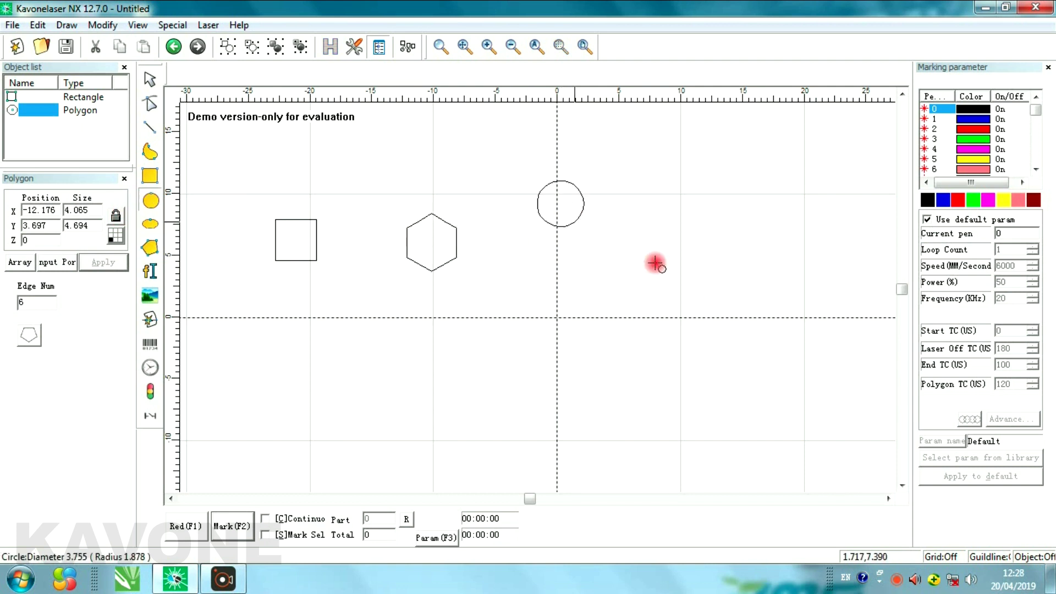
click(609, 235)
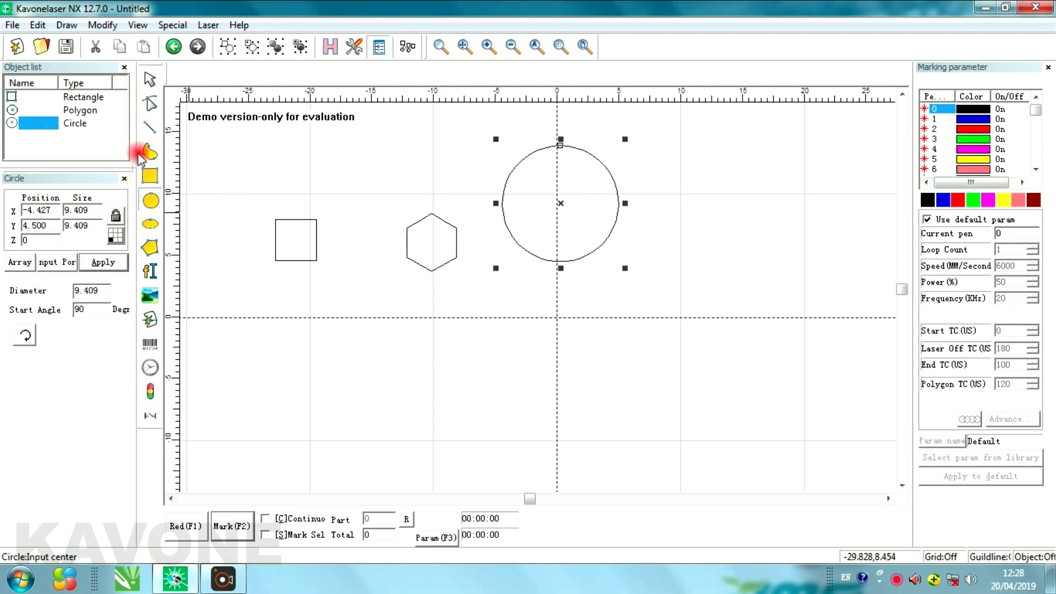
Select the square and turn off the default parameters for its black pen 0.
click(150, 79)
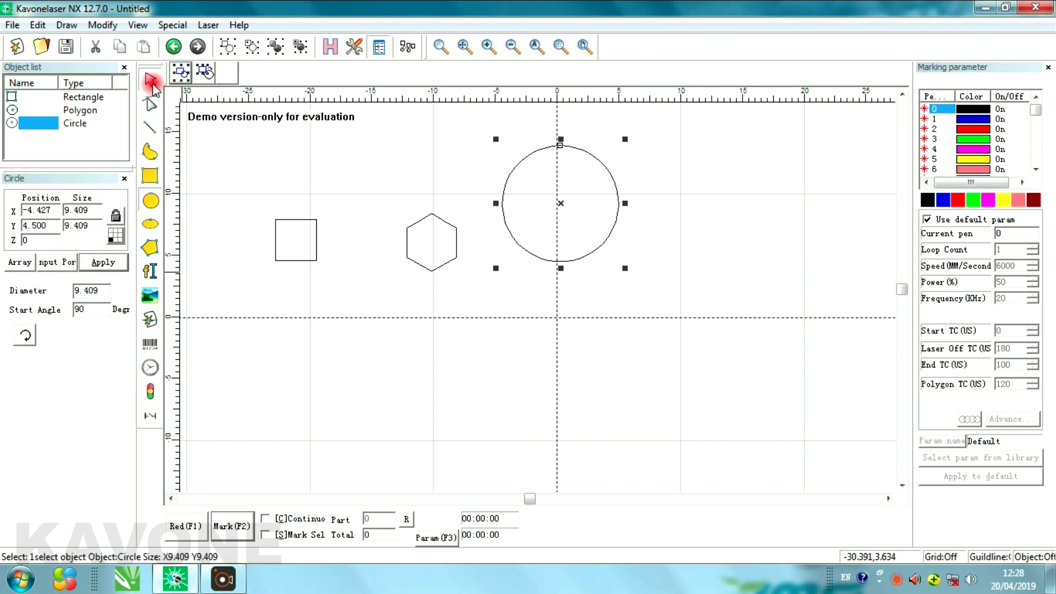
click(316, 254)
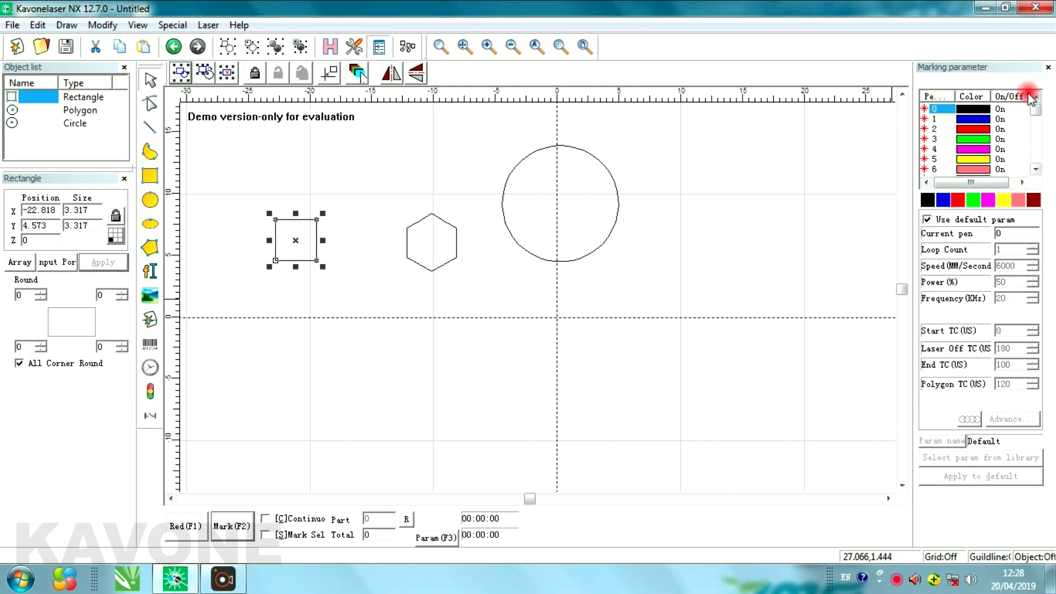
click(975, 111)
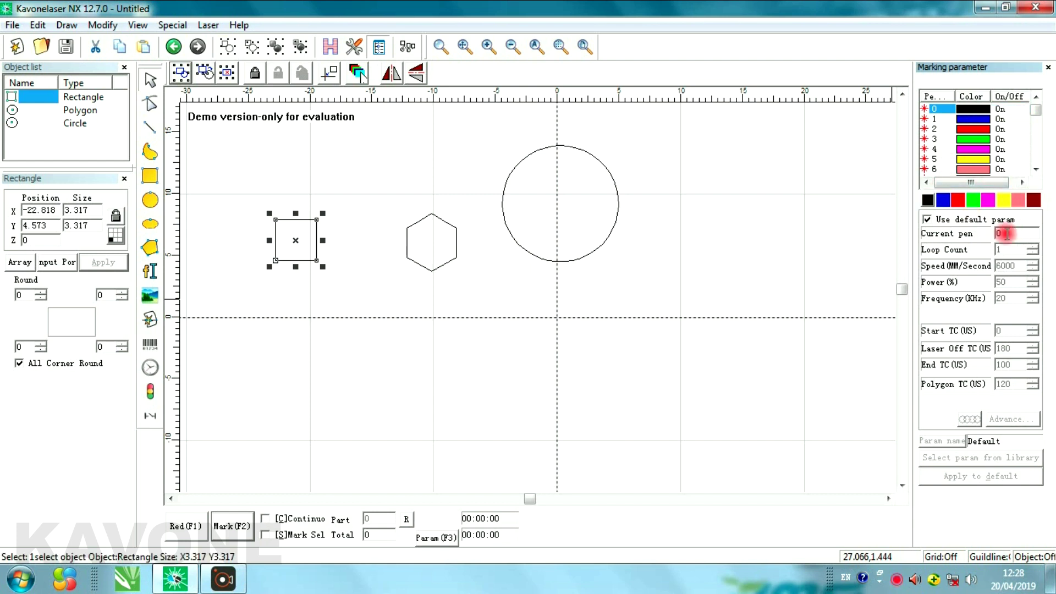
click(930, 221)
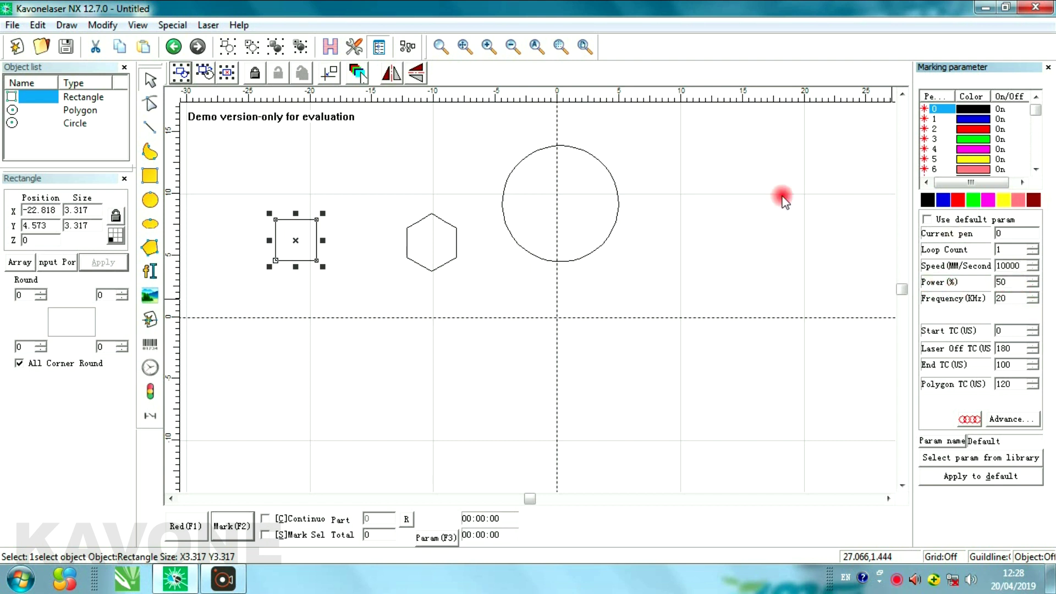
Assign blue pen 1 to the hexagon, turn off its default parameters and set its power to 60%.
click(417, 224)
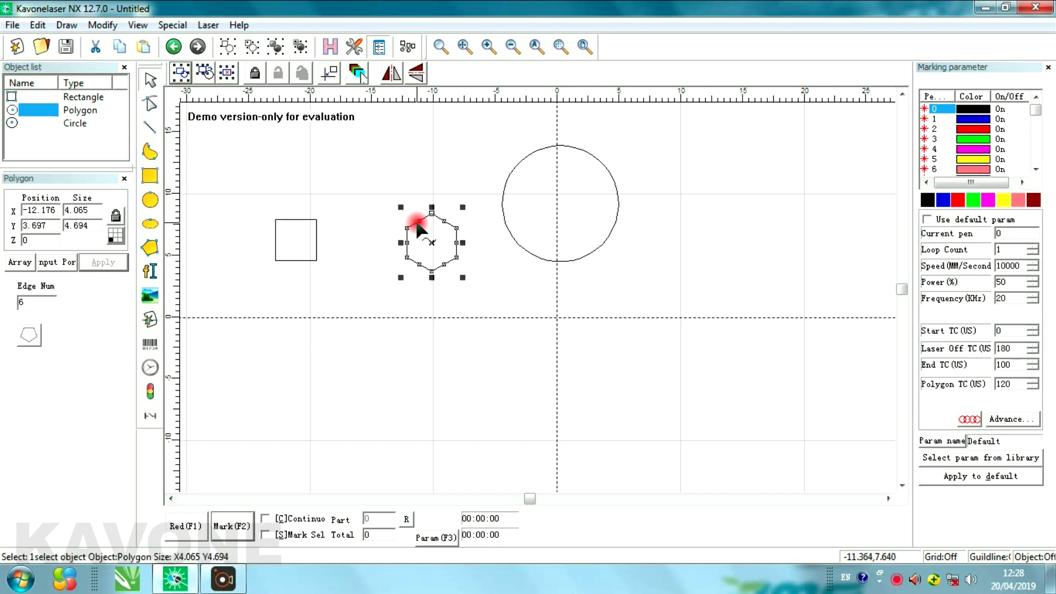
click(952, 119)
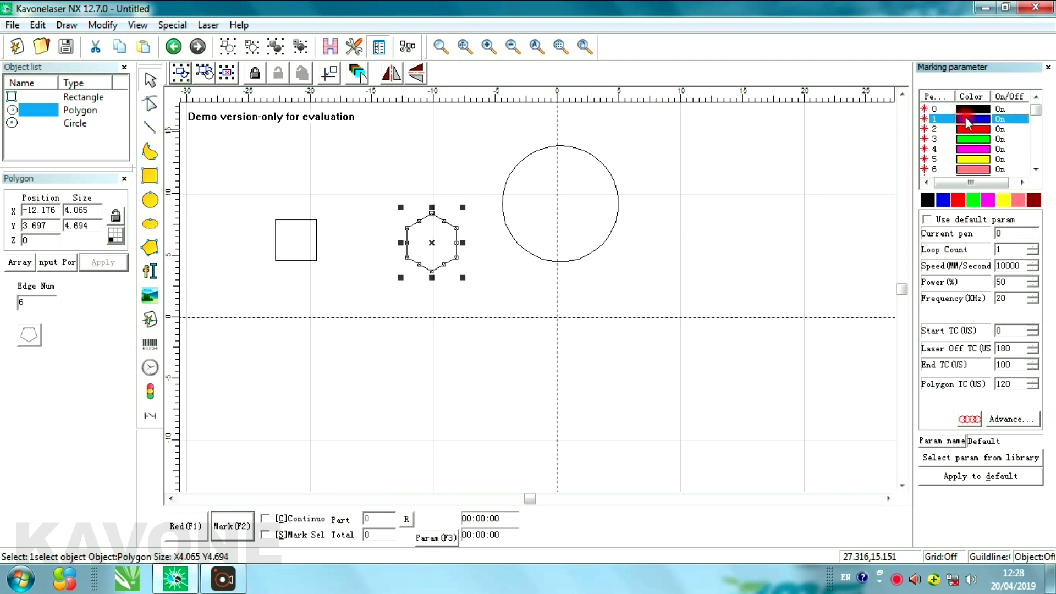
click(943, 199)
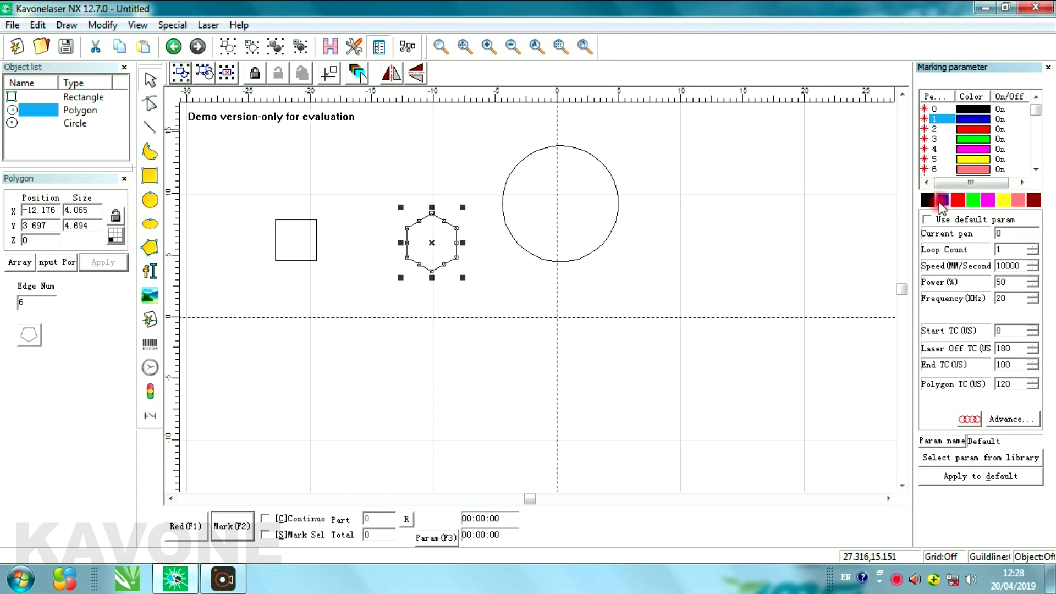
click(943, 219)
click(927, 220)
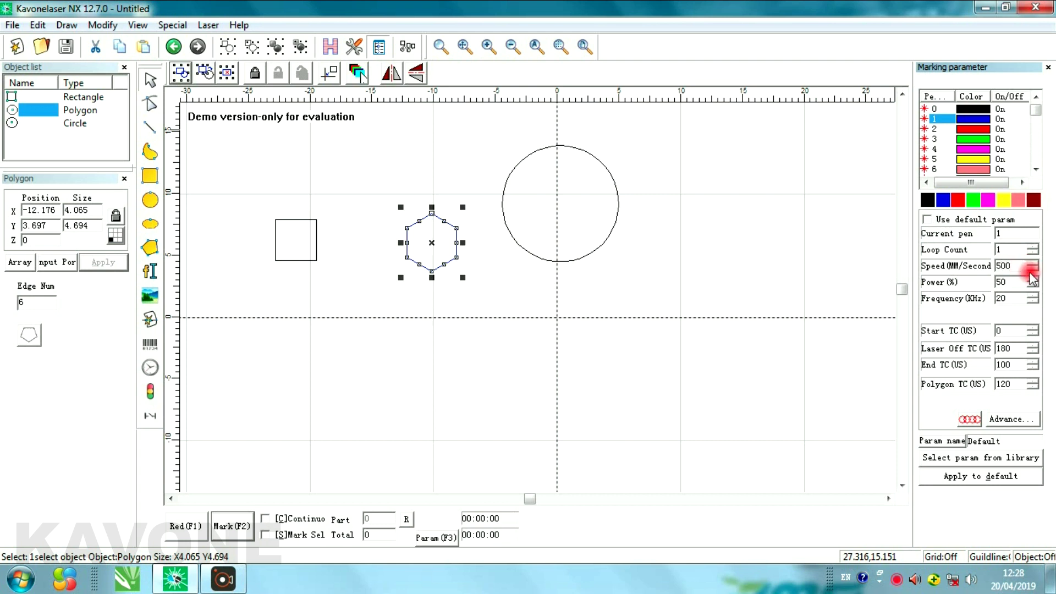
click(1004, 281)
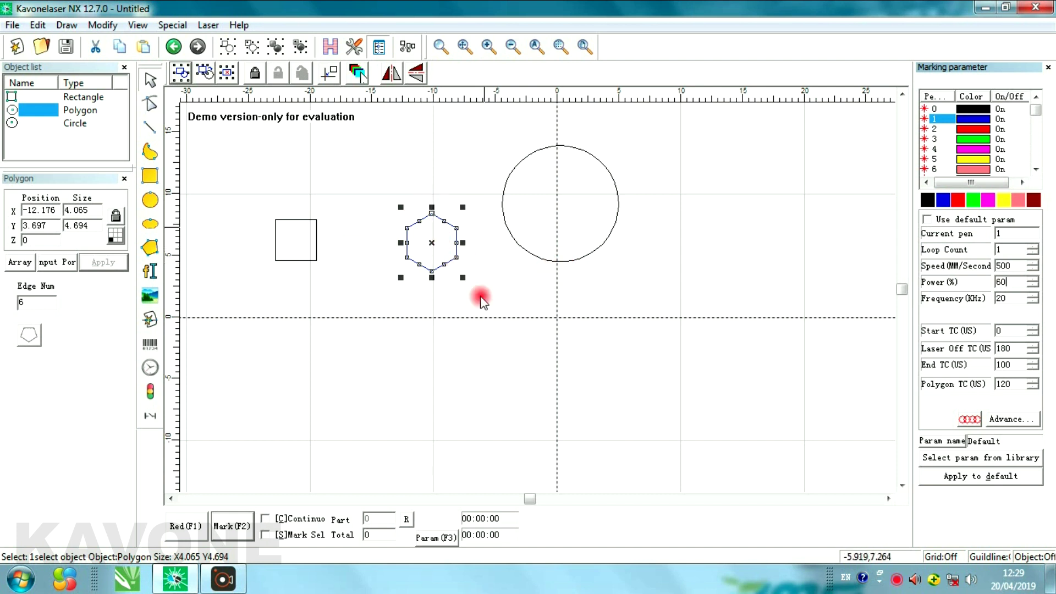
Assign red pen 2 to the circle, turn off its default parameters, and set the speed to 600 mm/s and the power to 100%.
click(556, 262)
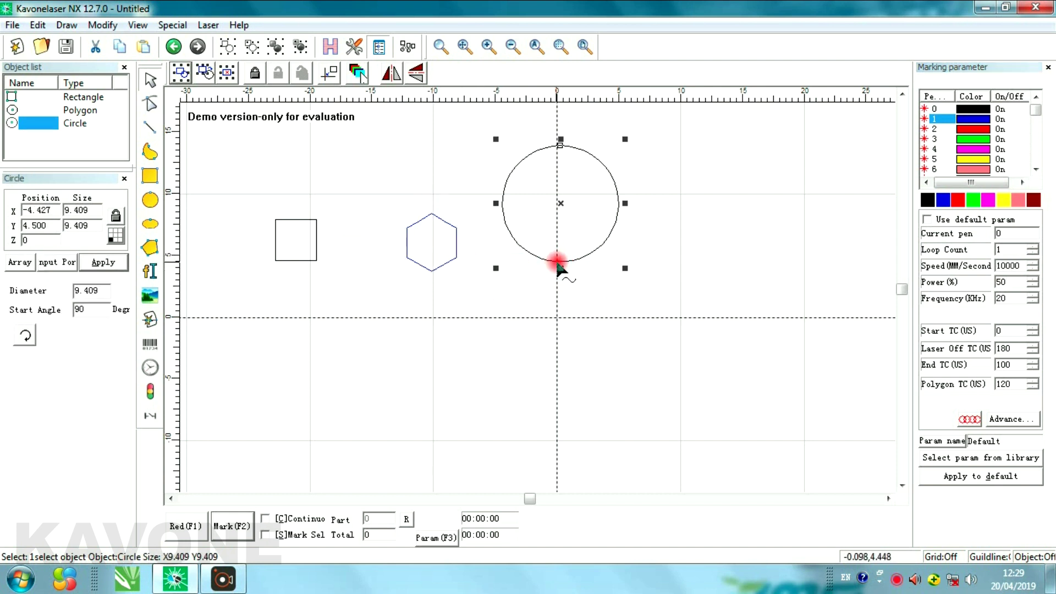
click(957, 200)
click(928, 220)
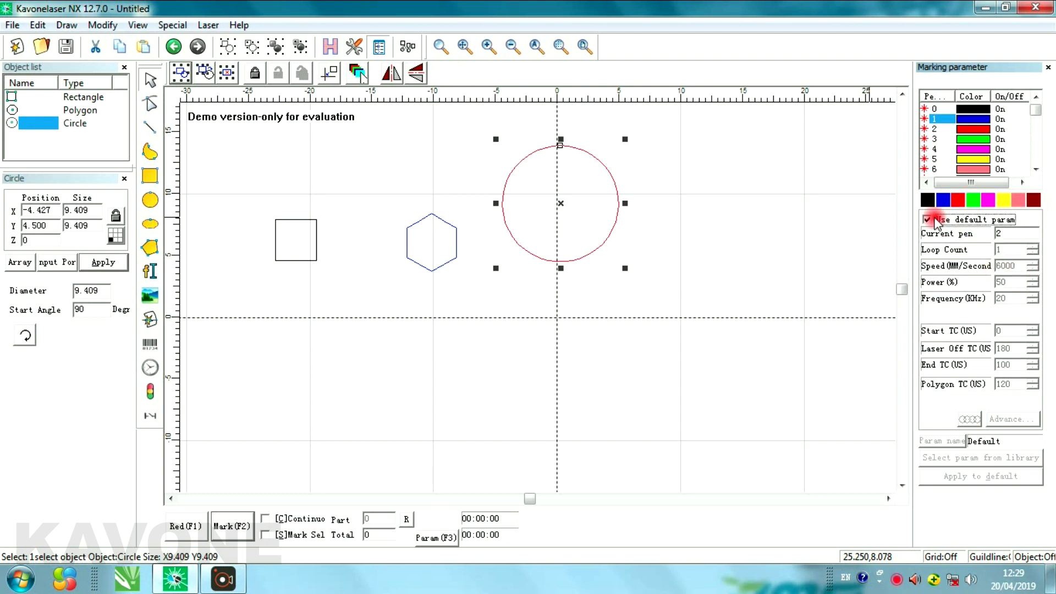
click(936, 220)
double_click(1011, 266)
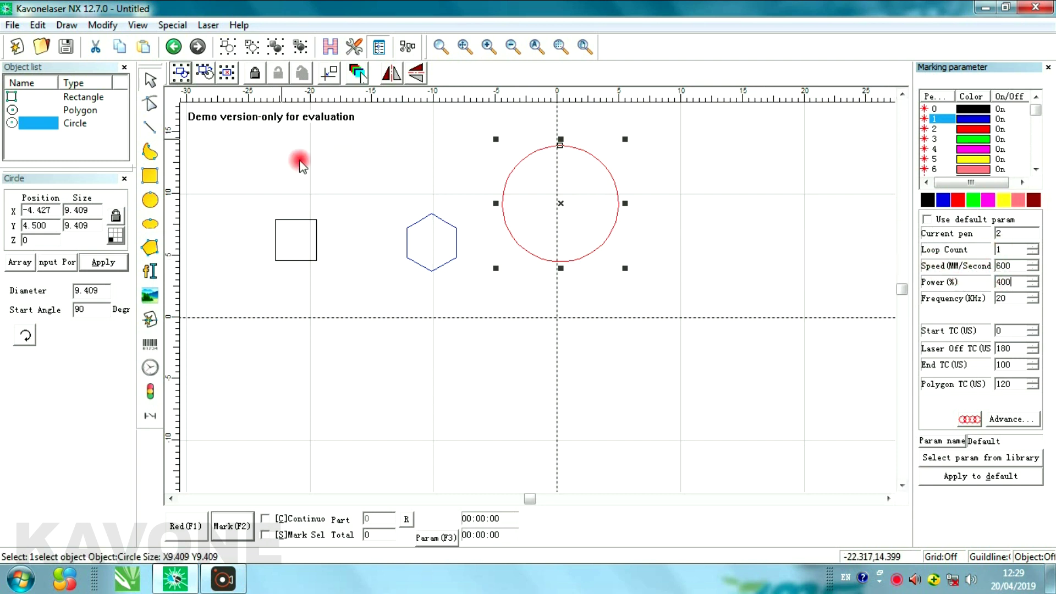
Select all three shapes and switch their pen to blue, to red, and finally back to black pen 0.
drag(227, 132, 693, 318)
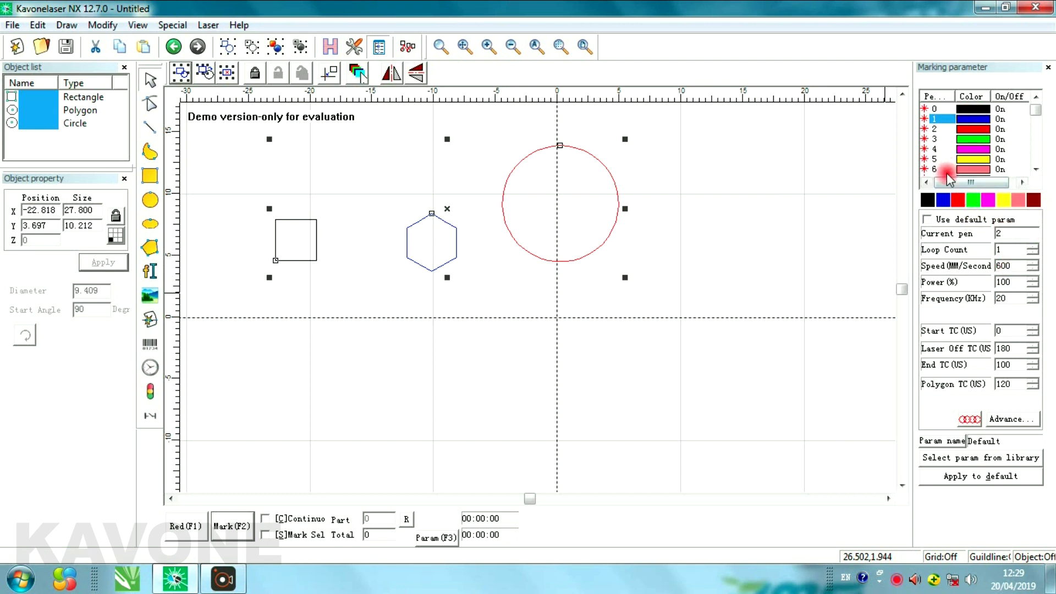
click(944, 201)
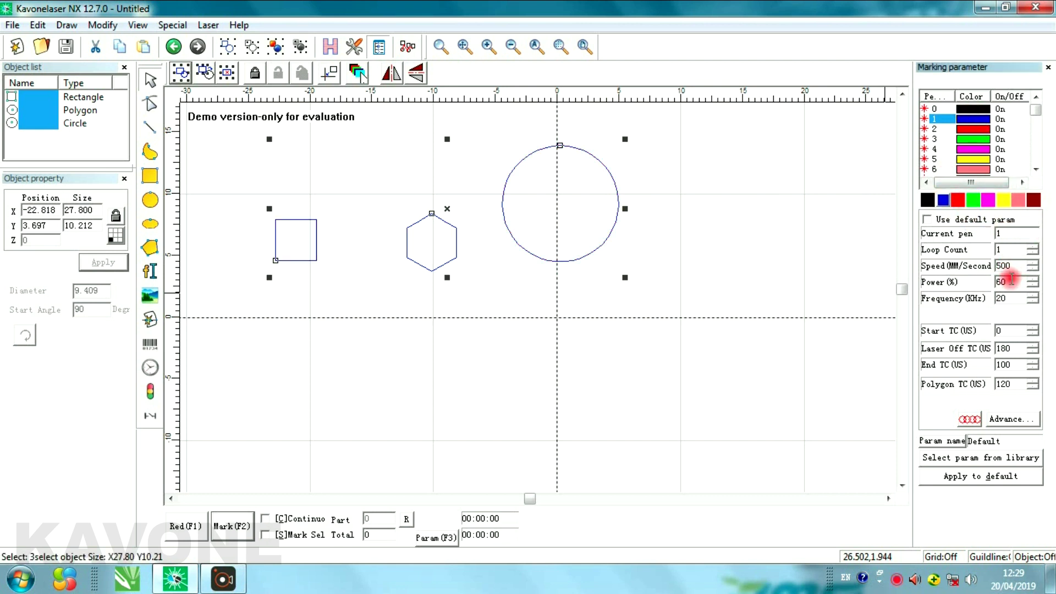
click(960, 201)
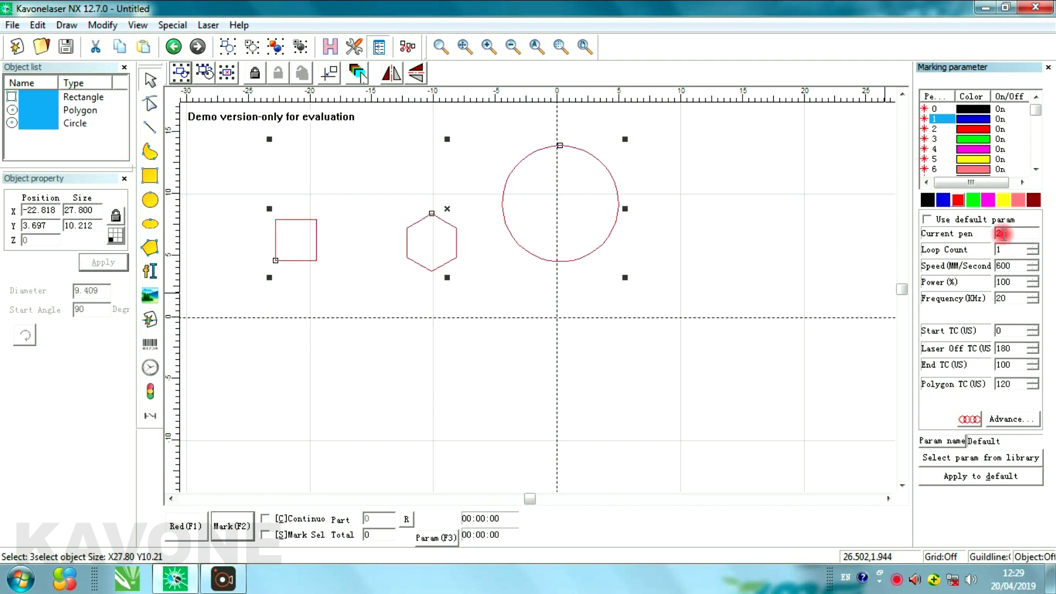
click(928, 202)
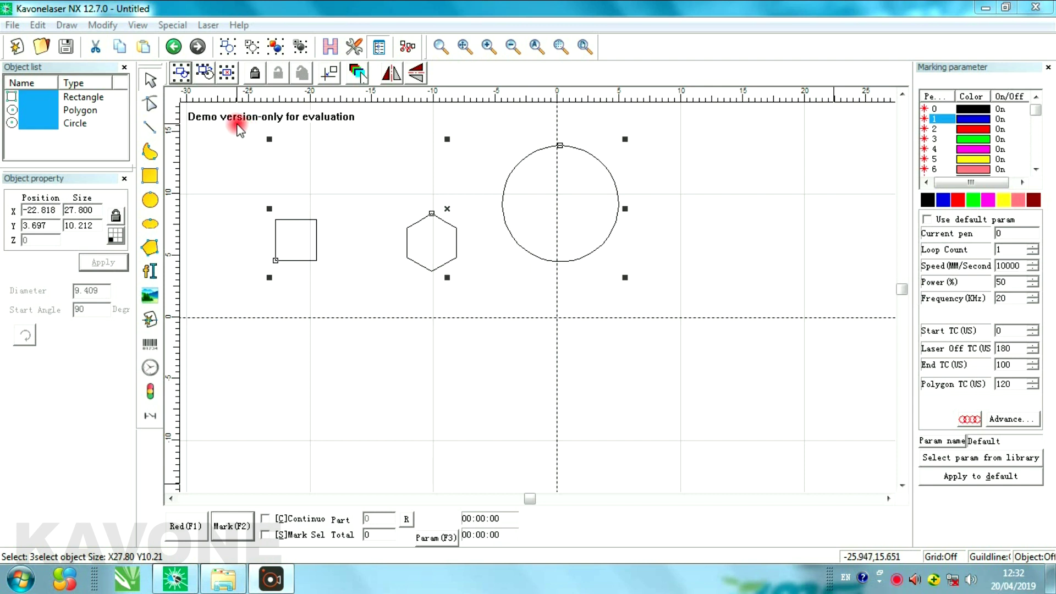
Select the square, hexagon and circle together and delete them from the work area.
drag(680, 120, 236, 295)
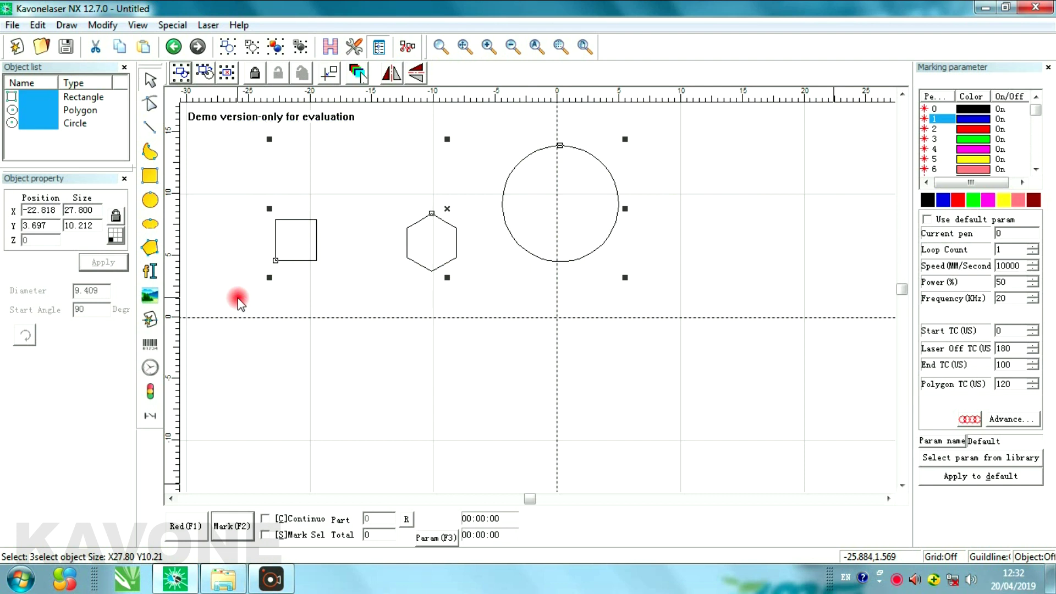
key(Delete)
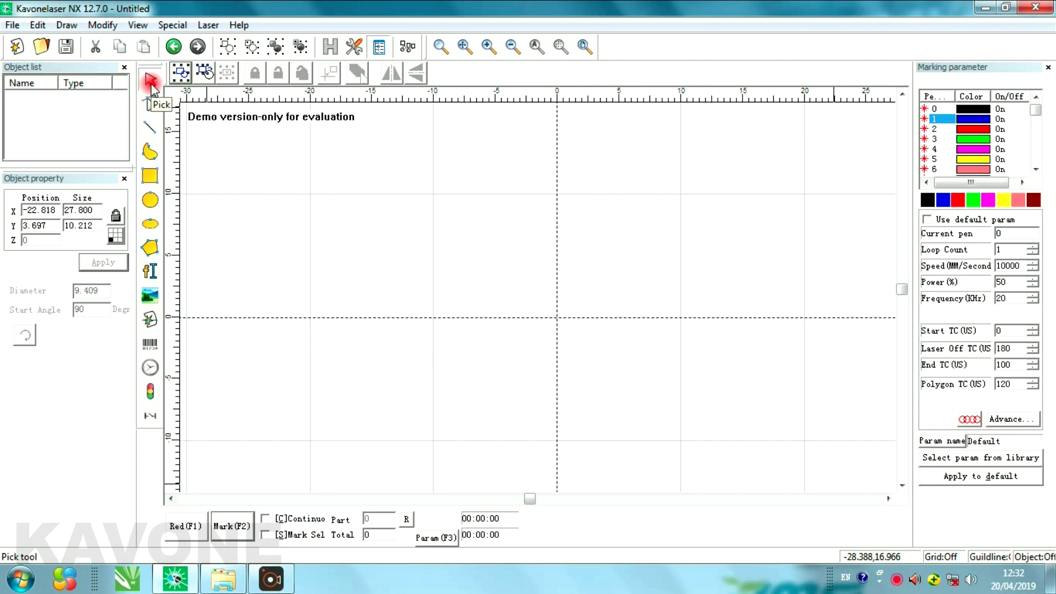
click(157, 173)
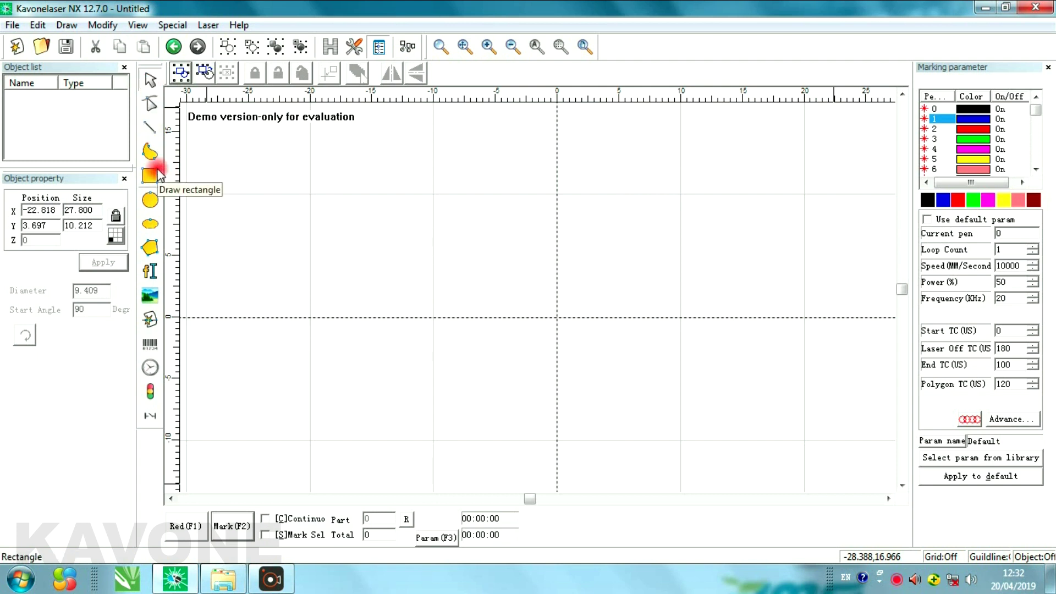
Draw a rectangle about 4.8 × 5.4 mm and, to its right, a circle about 13 mm in diameter.
click(155, 180)
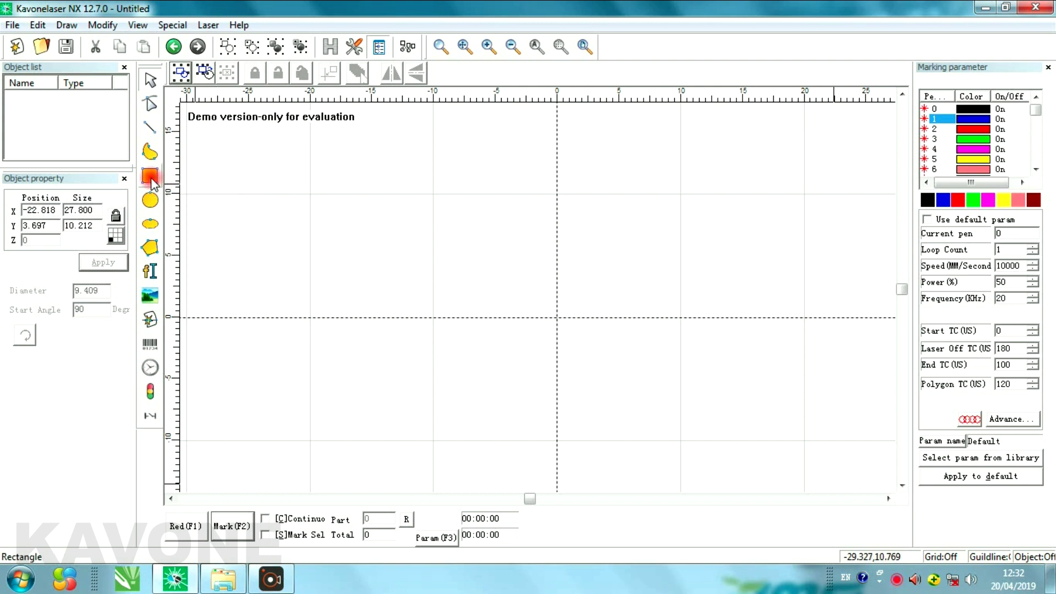
drag(326, 202, 385, 268)
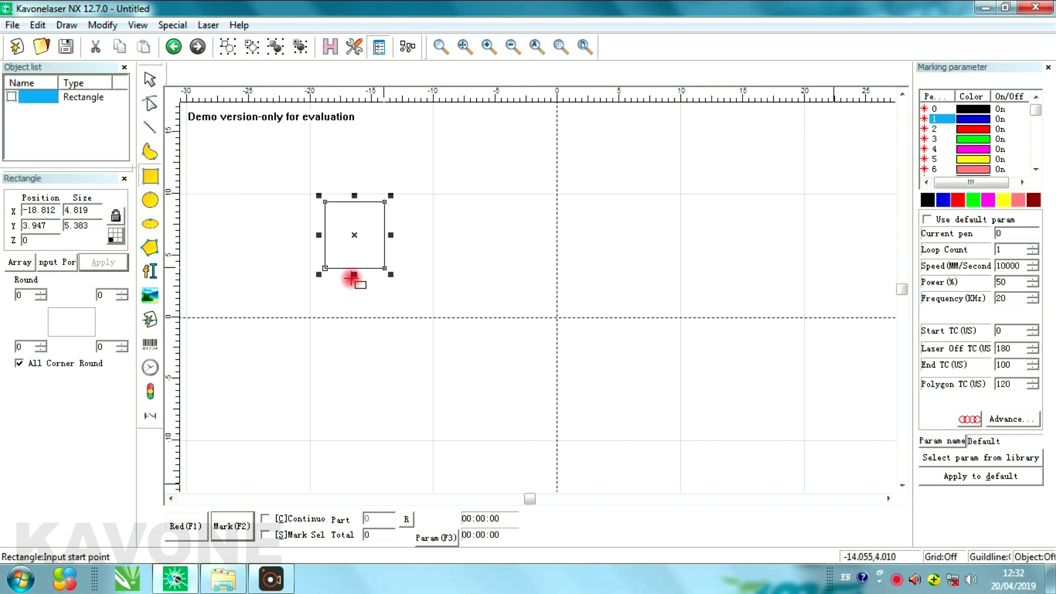
click(149, 200)
drag(453, 224, 508, 285)
drag(461, 227, 496, 242)
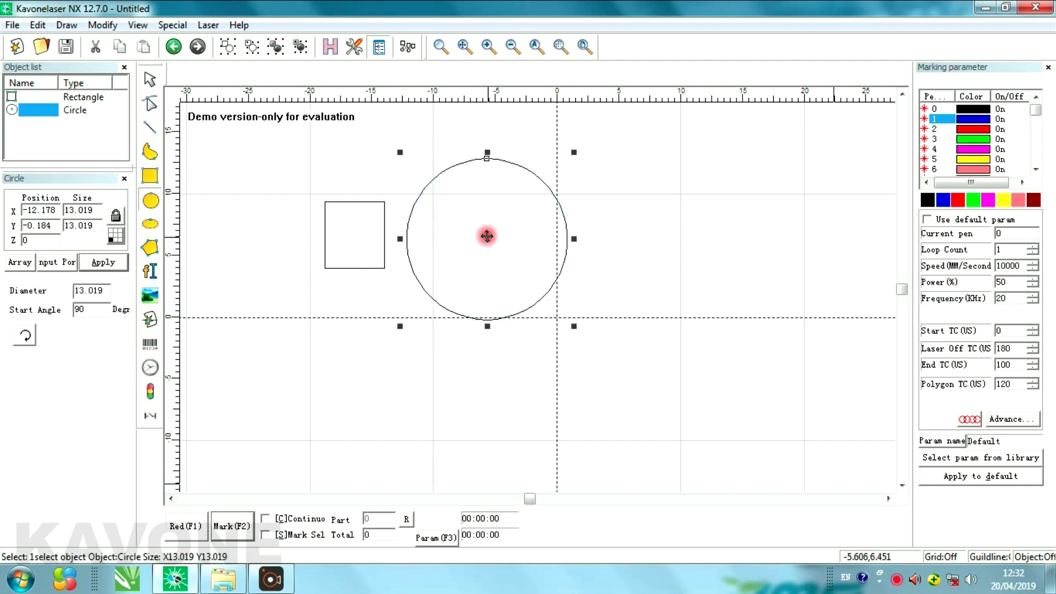
Draw an ellipse about 7.8 × 8.4 mm to the right of the circle.
click(150, 224)
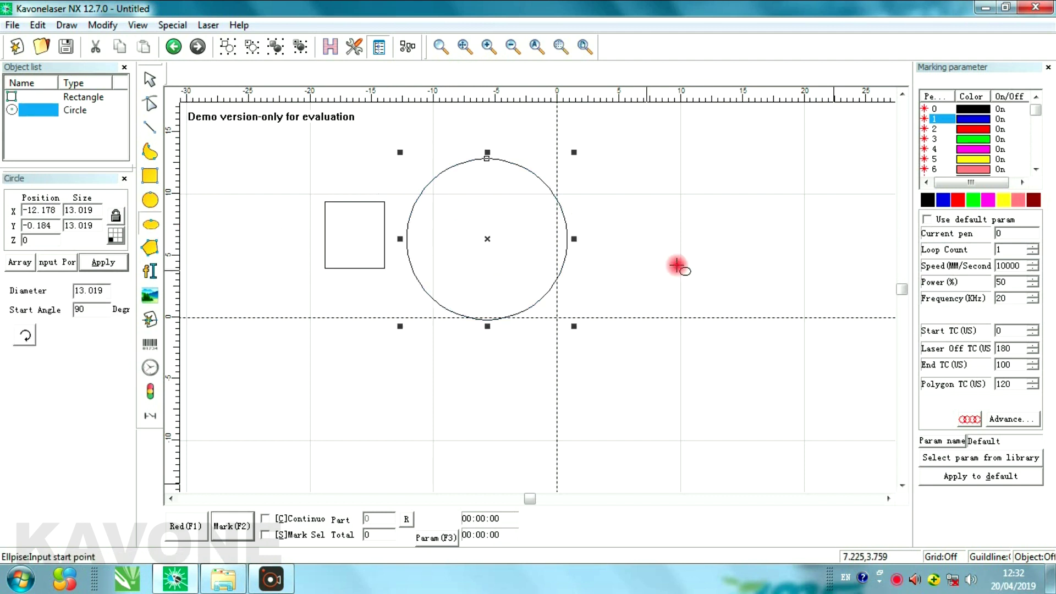
drag(688, 238, 786, 344)
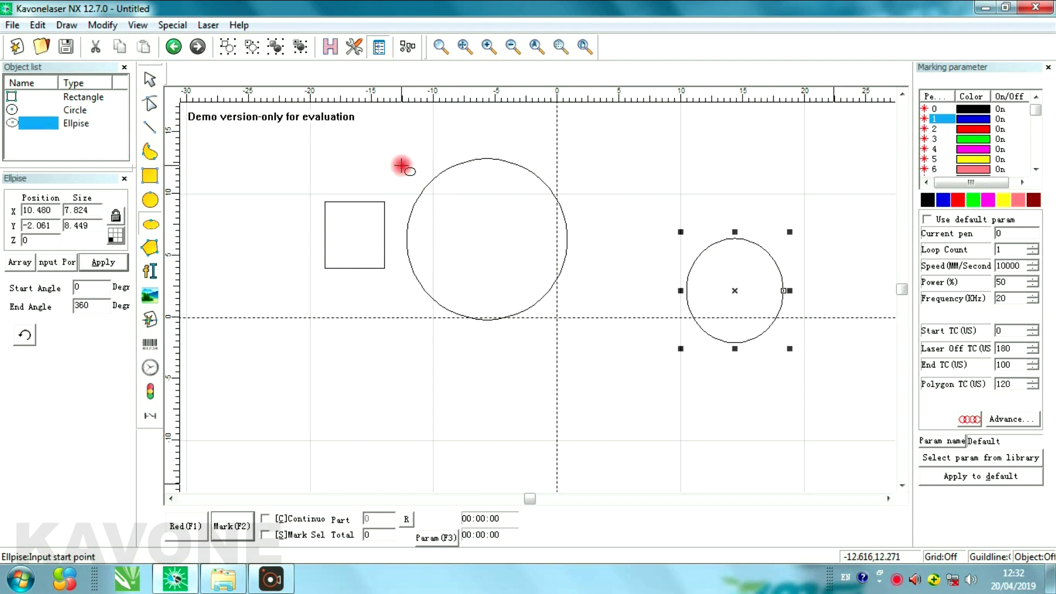
click(150, 79)
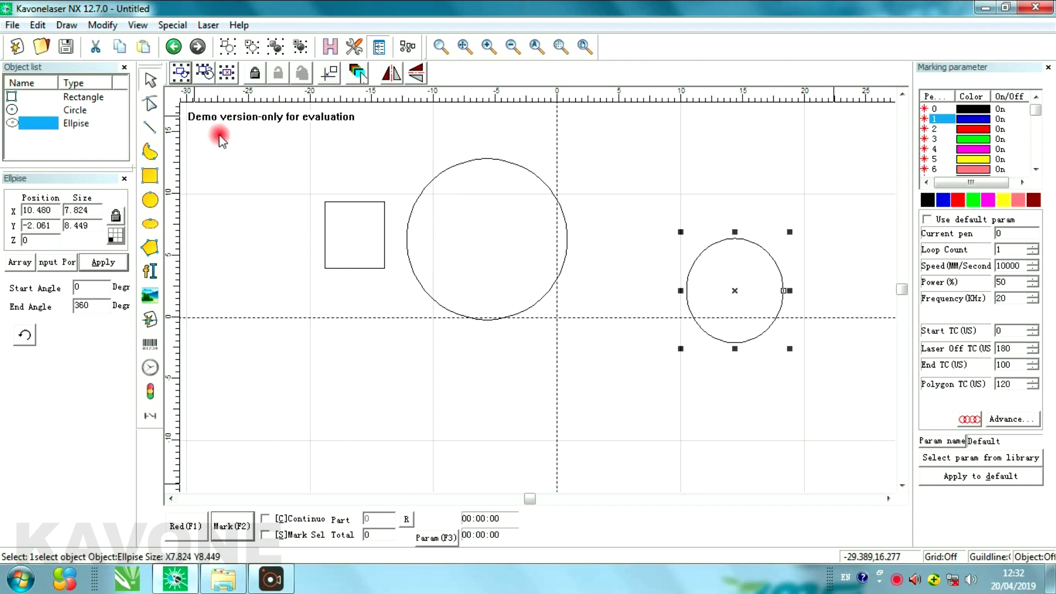
Pick the rectangle, circle and ellipse one after another, moving the circle about 4 mm toward the ellipse.
click(340, 269)
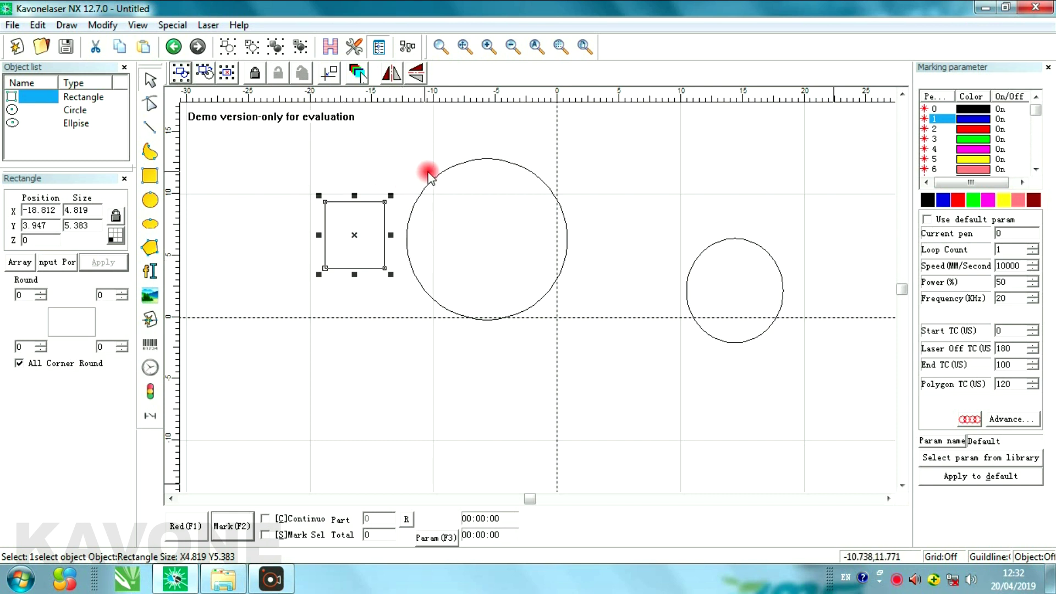
click(446, 175)
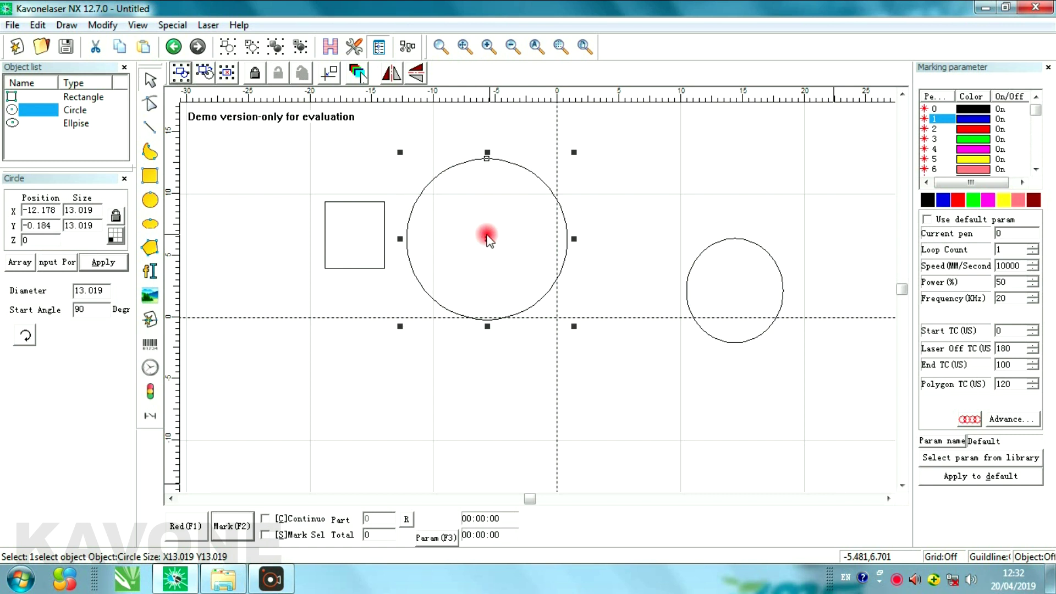
drag(486, 238, 536, 249)
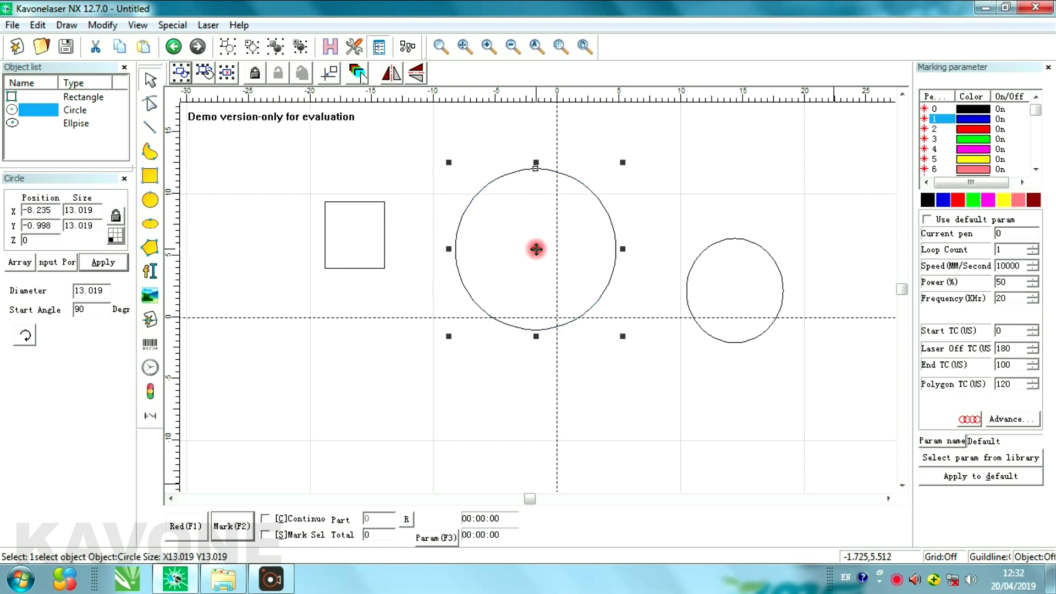
click(709, 248)
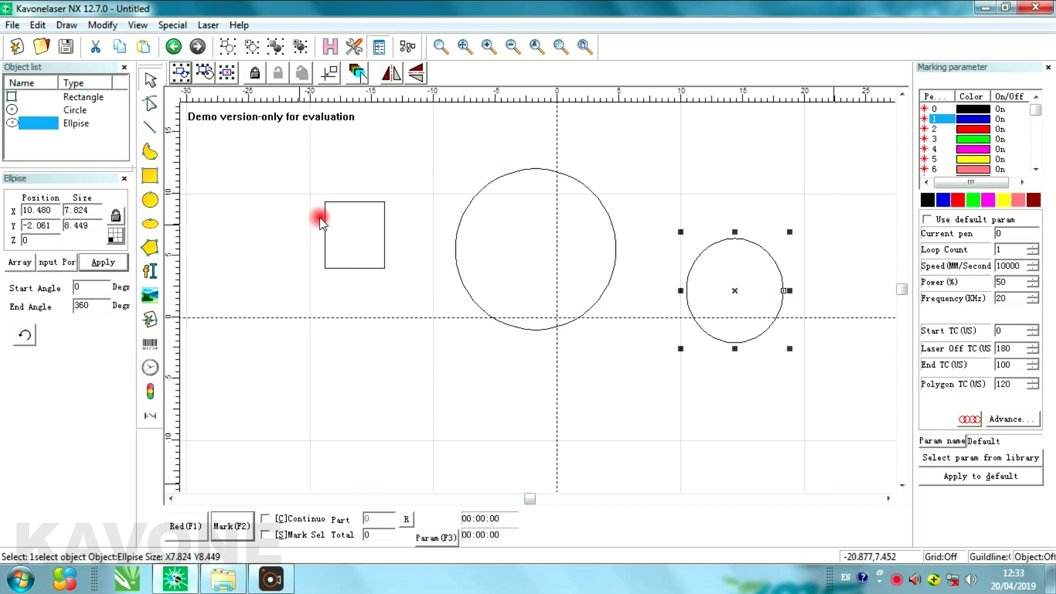
click(149, 128)
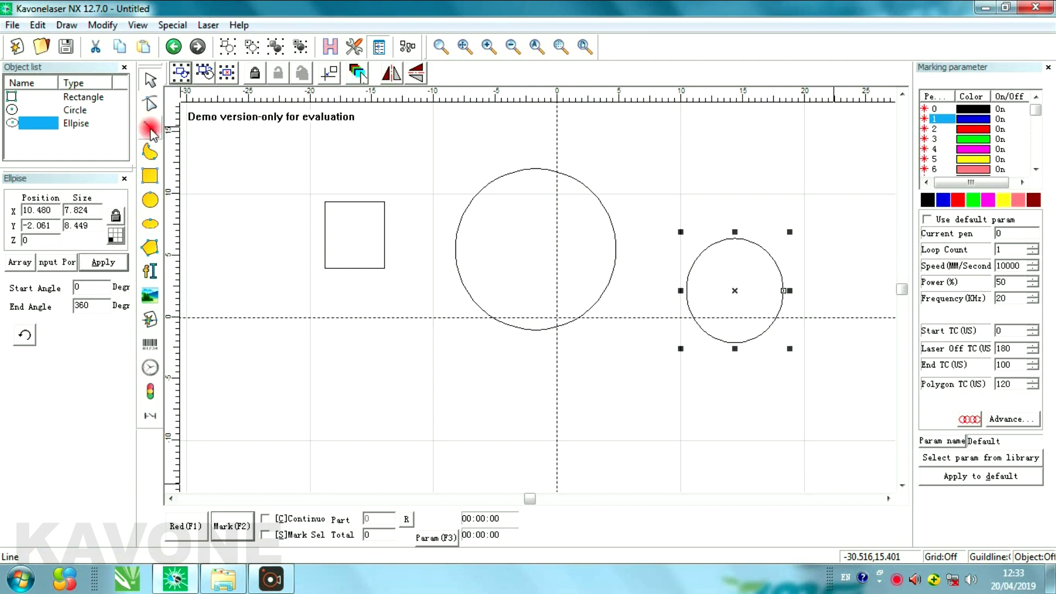
click(365, 365)
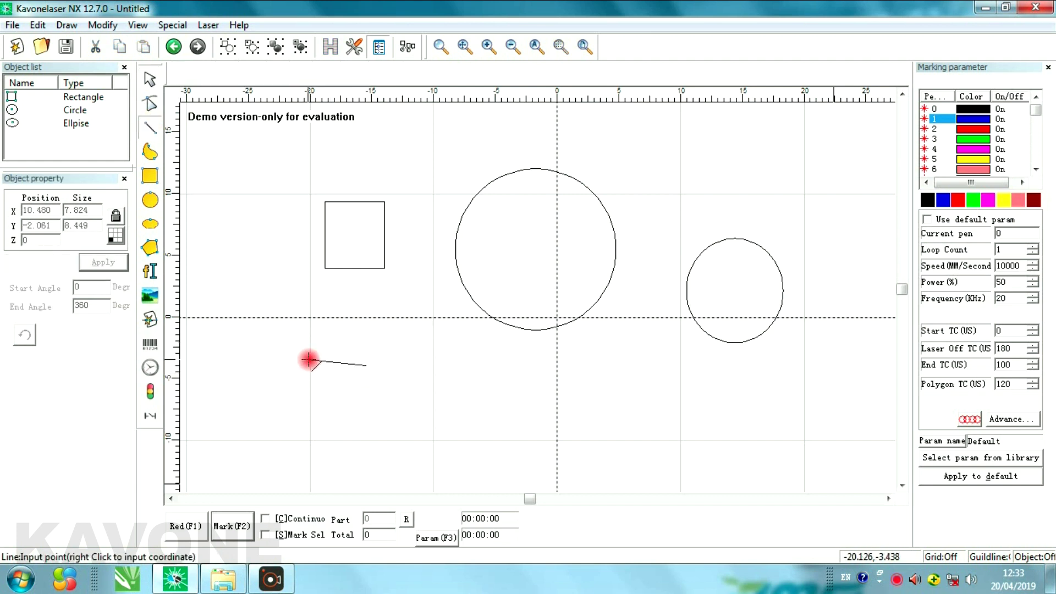
right_click(354, 365)
click(378, 376)
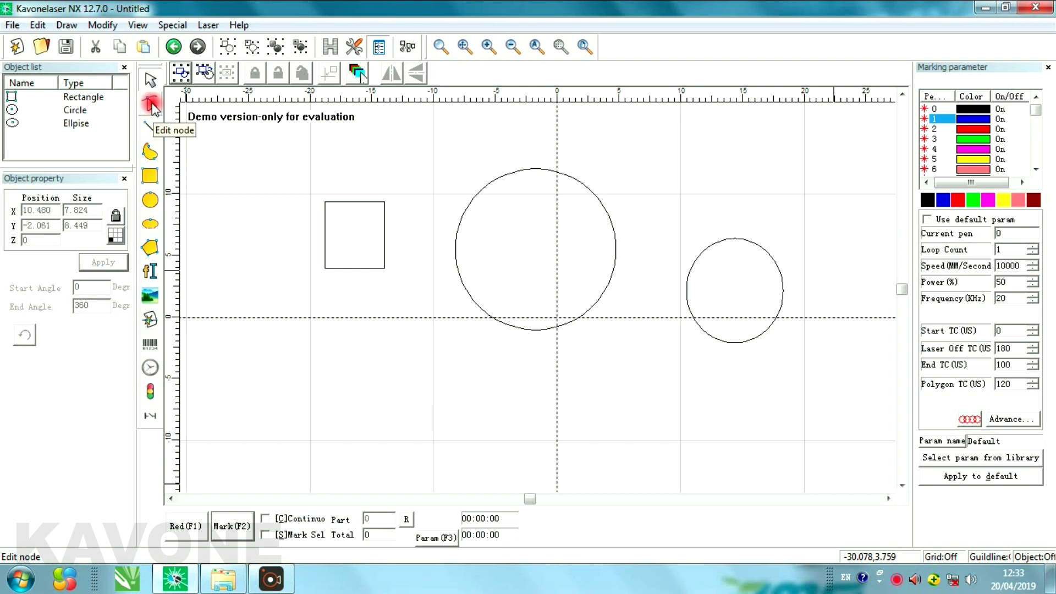
Select the rectangle and display its corner nodes with the Edit node tool.
click(152, 105)
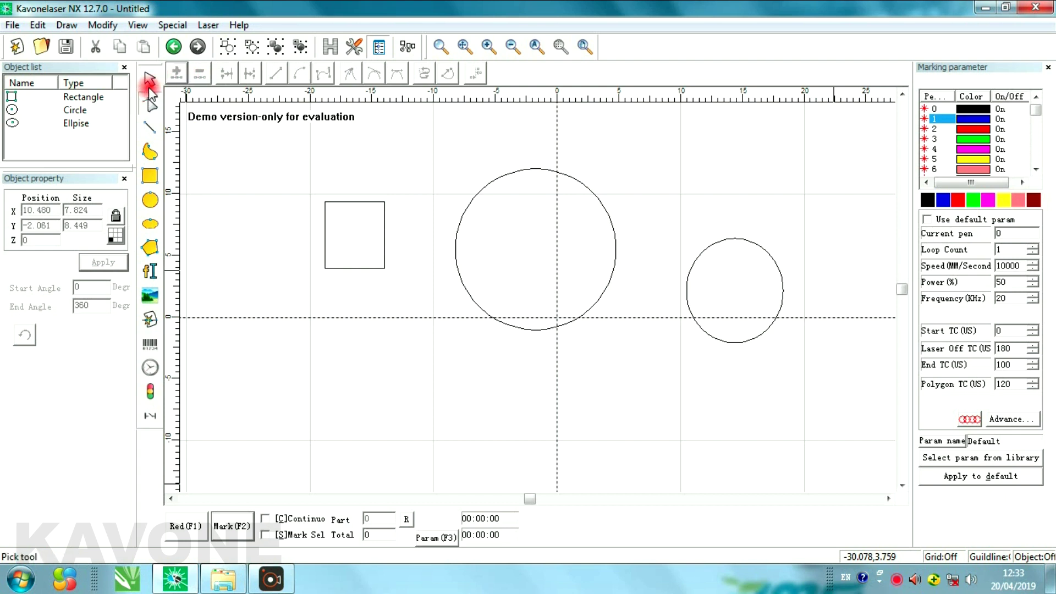
click(150, 80)
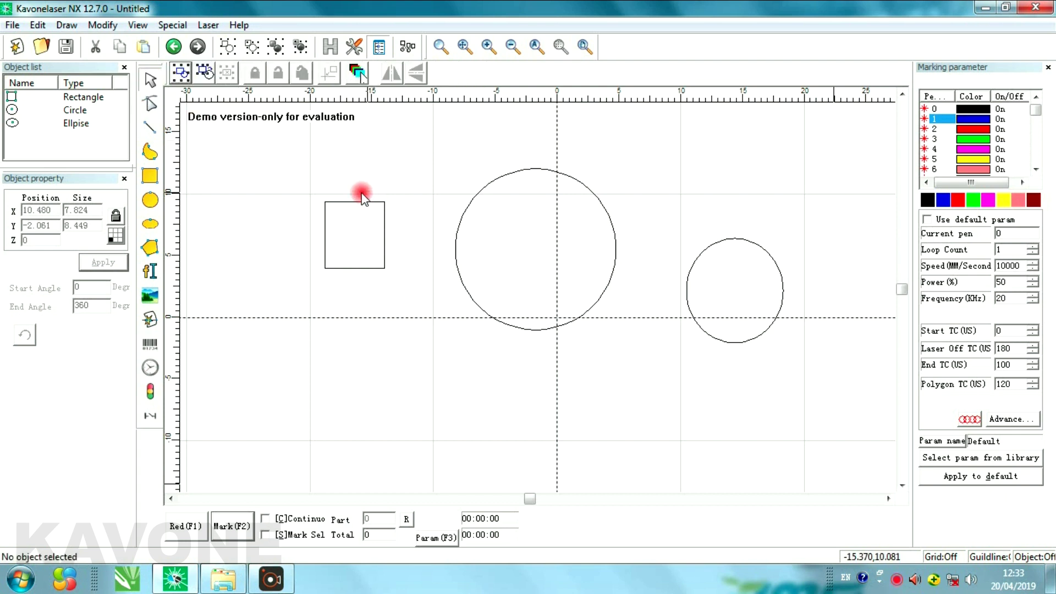
click(341, 202)
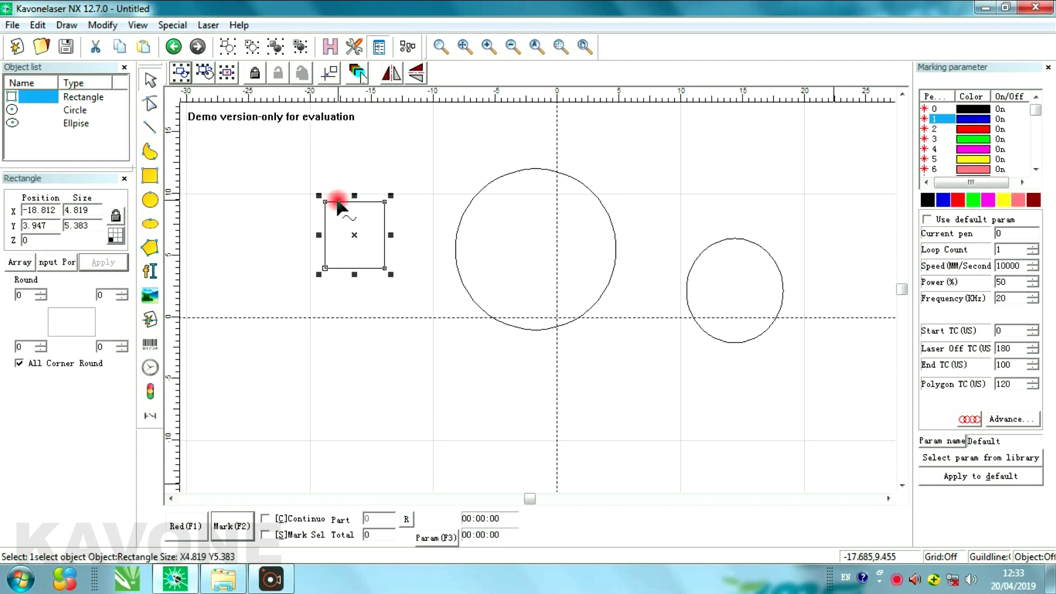
click(152, 105)
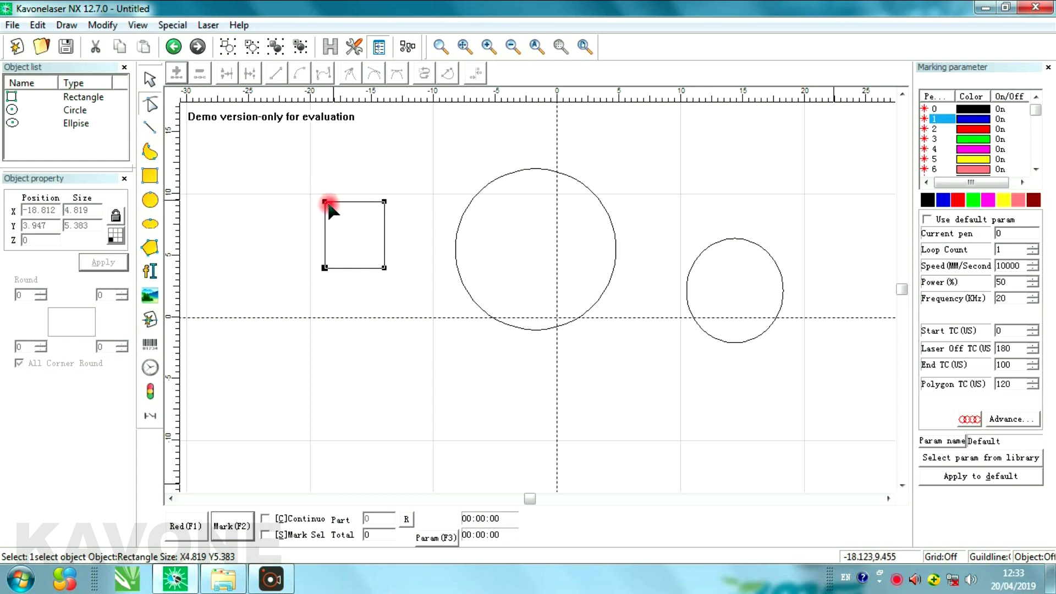
Draw an open two-segment line above the rectangle, bending slightly downward in its shorter right segment.
click(156, 131)
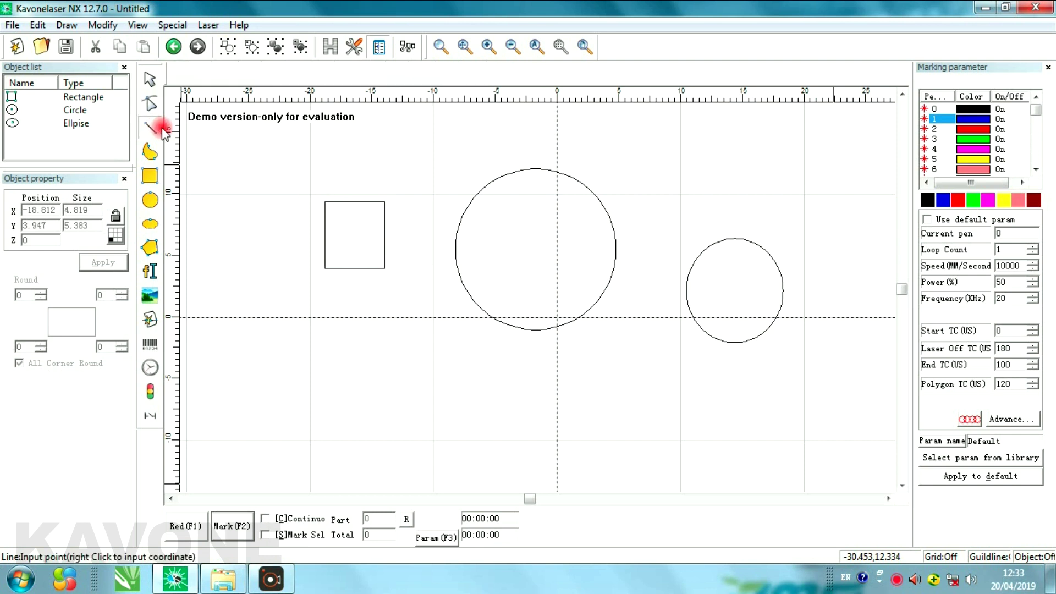
click(295, 153)
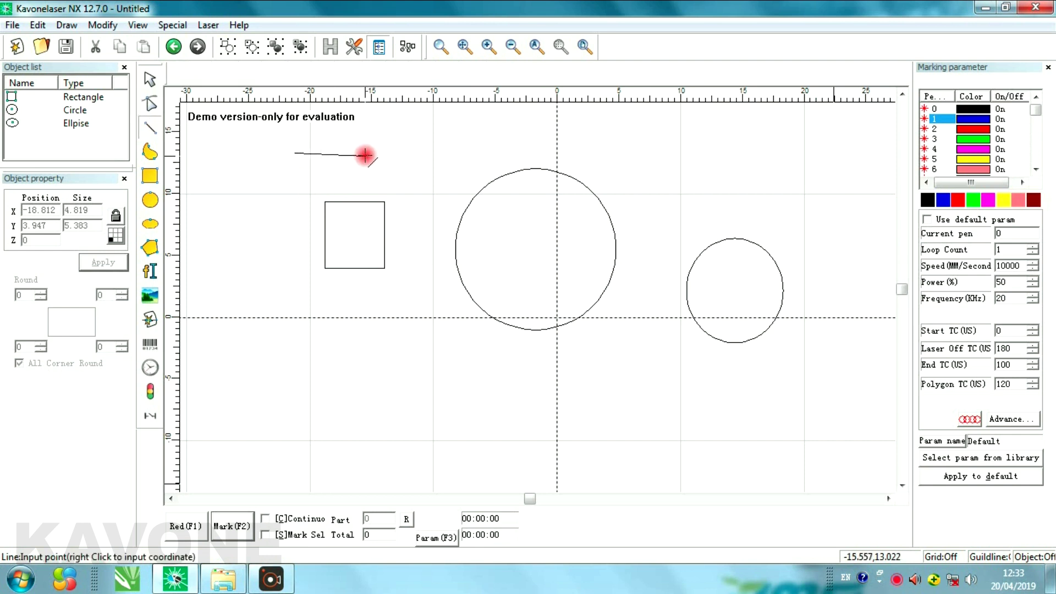
click(357, 152)
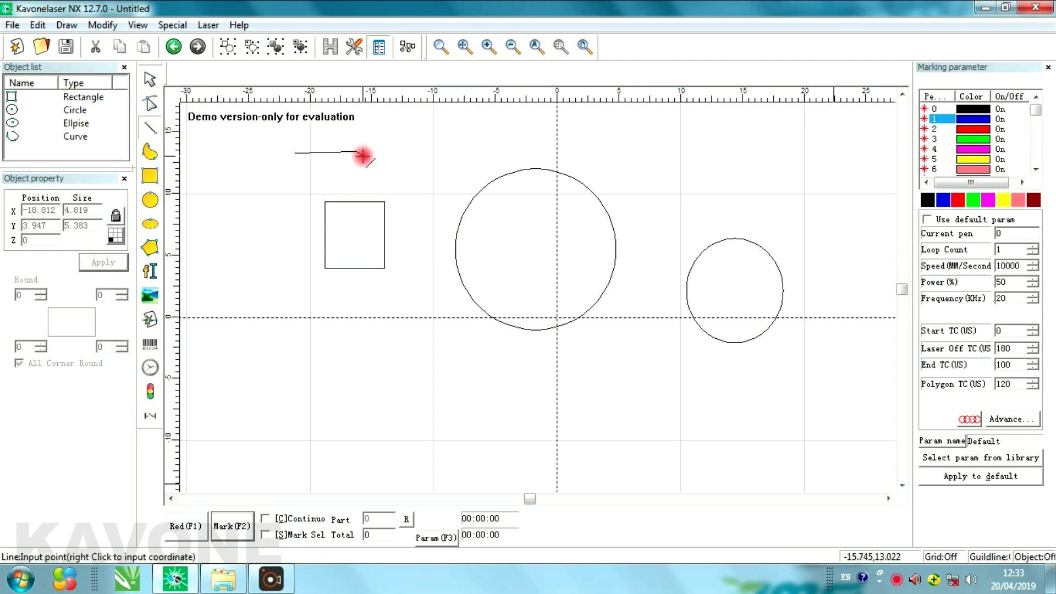
right_click(396, 162)
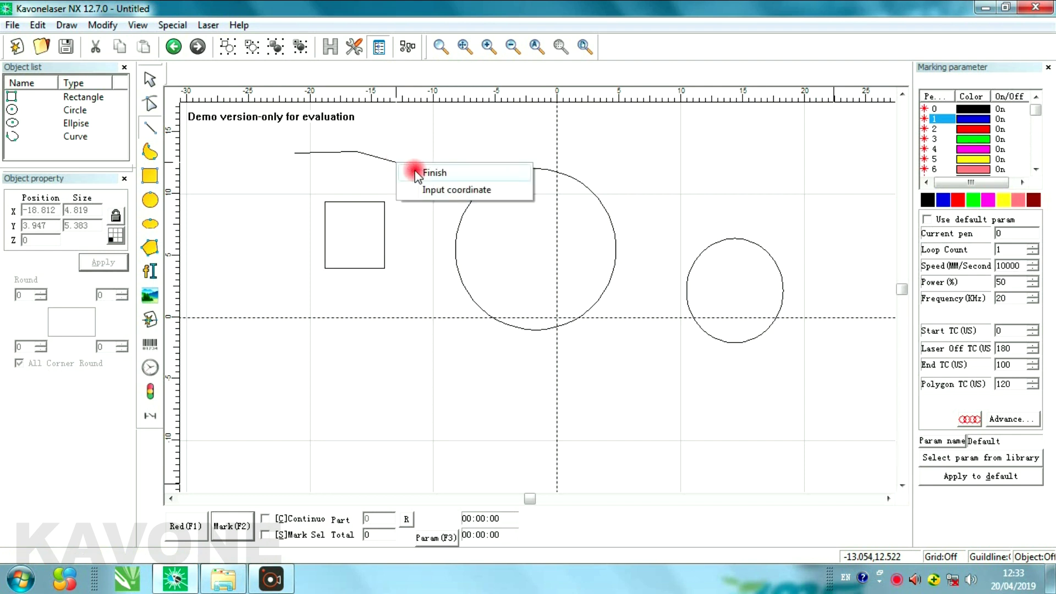
click(414, 170)
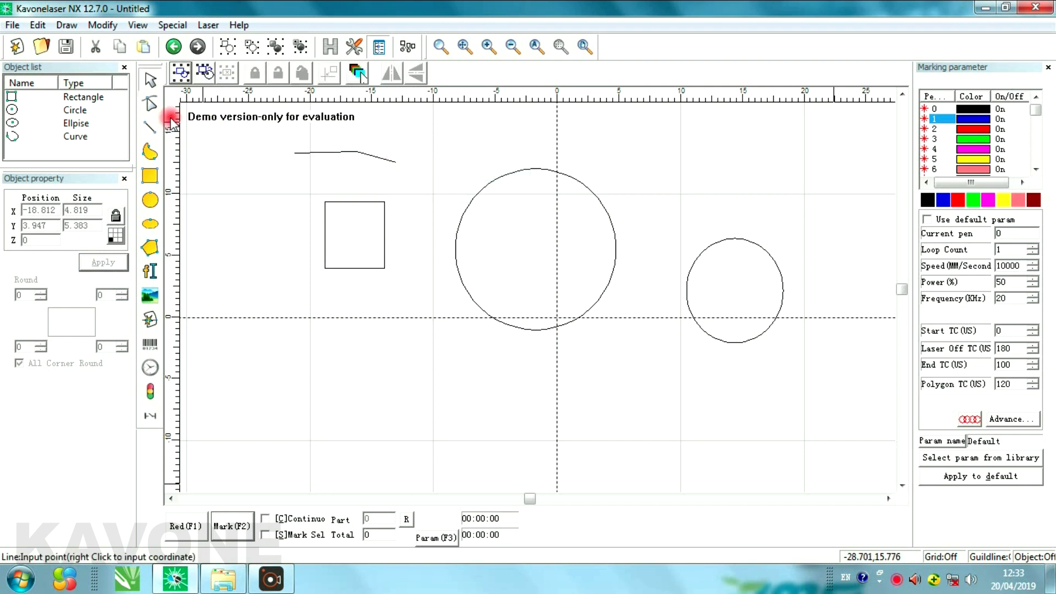
Delete the right end node of the two-segment line in node editing.
click(150, 103)
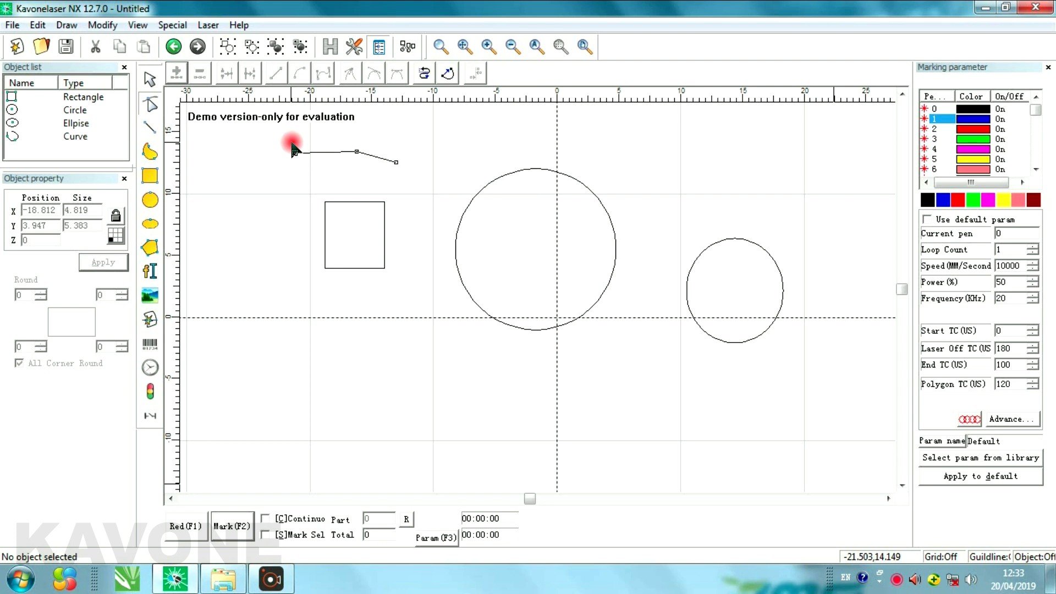
drag(268, 143, 421, 180)
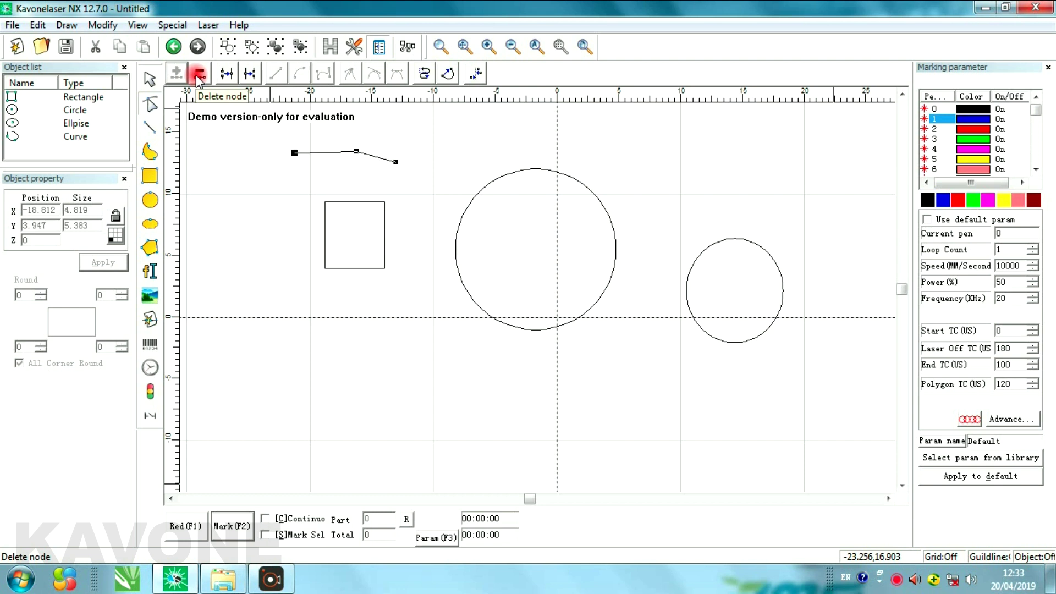
click(386, 151)
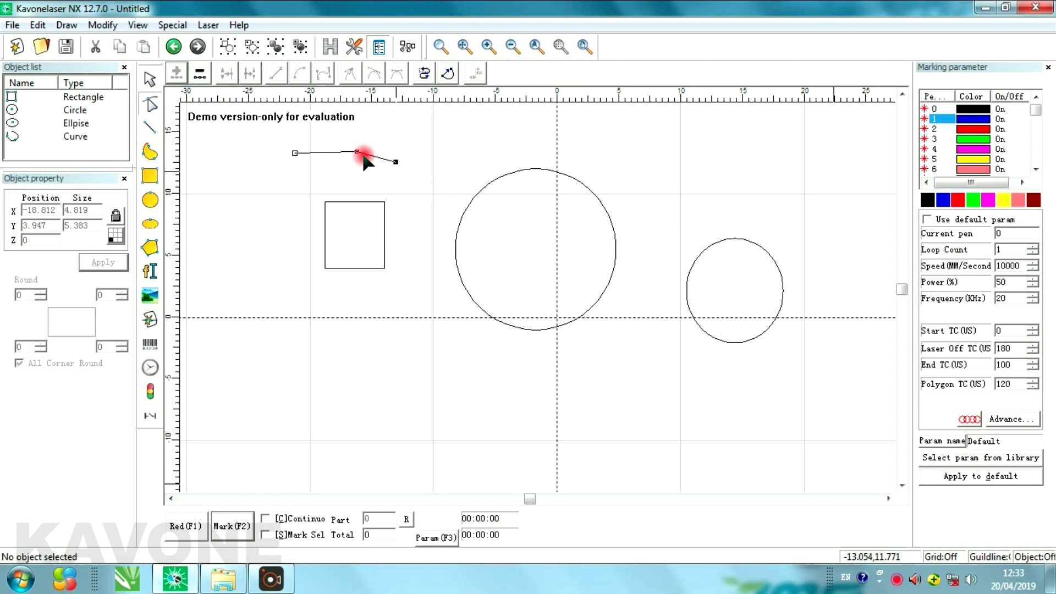
click(200, 72)
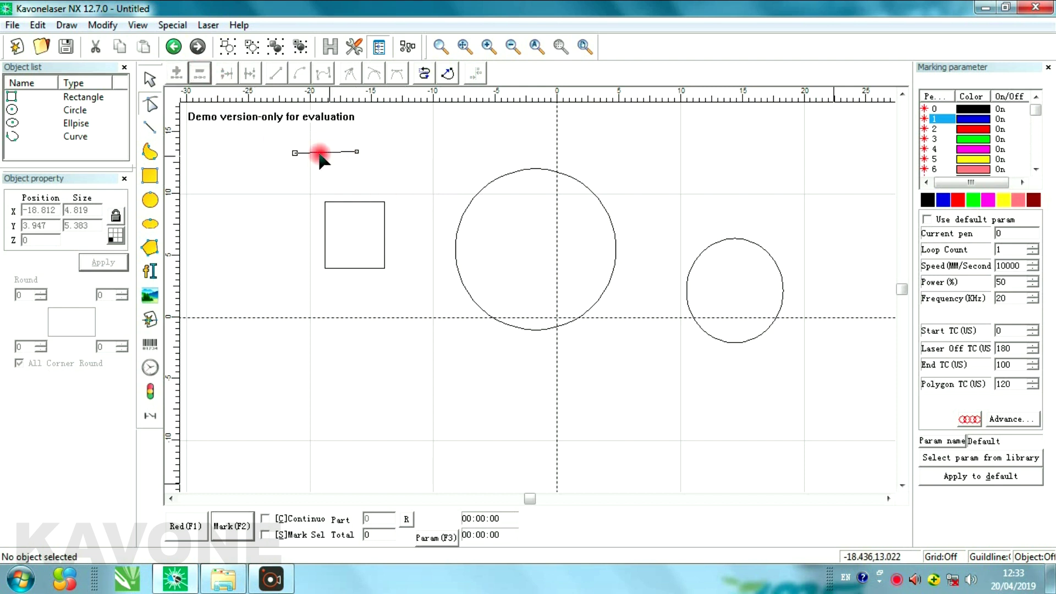
Select both end nodes of the remaining line and examine the unite node and add node tools.
click(295, 153)
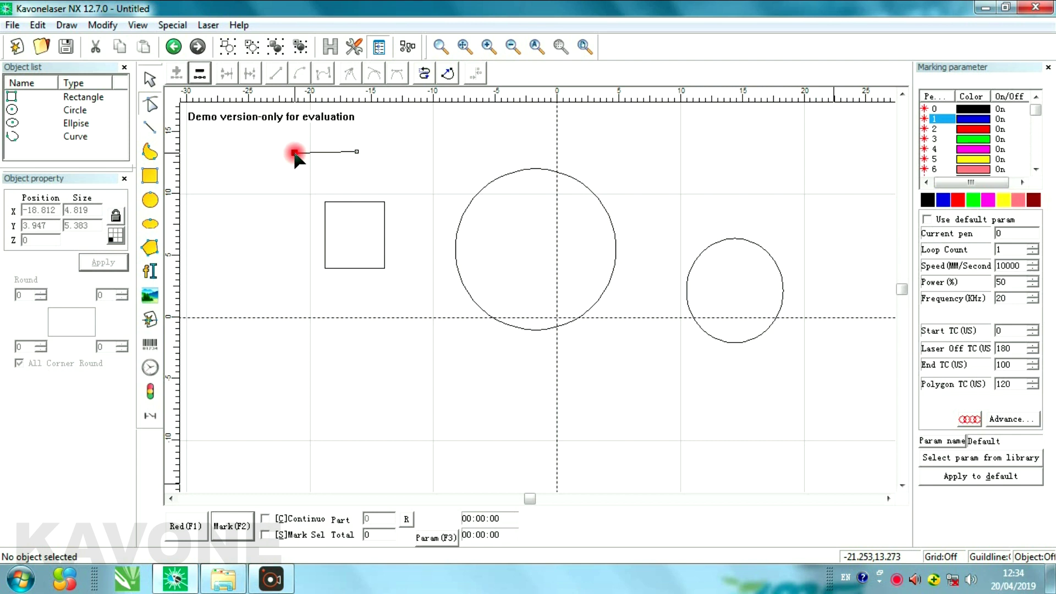
drag(271, 137, 379, 173)
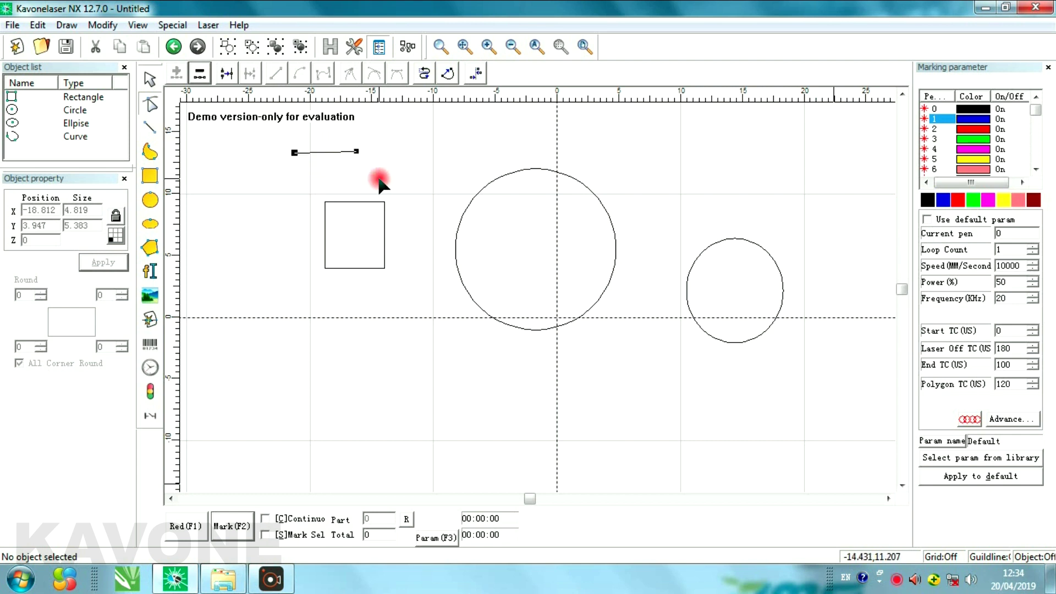
click(227, 74)
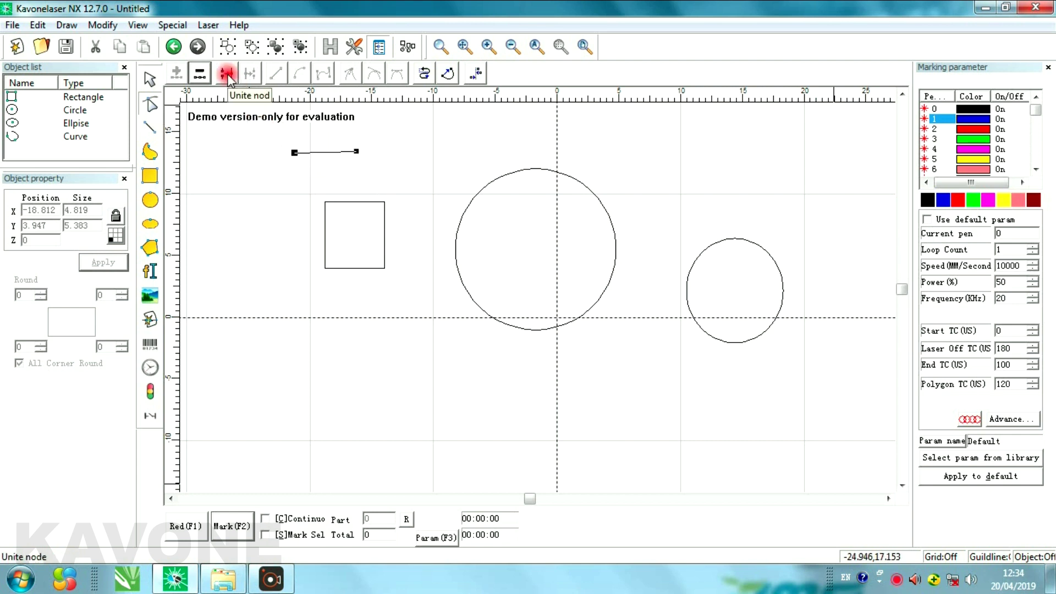
click(170, 74)
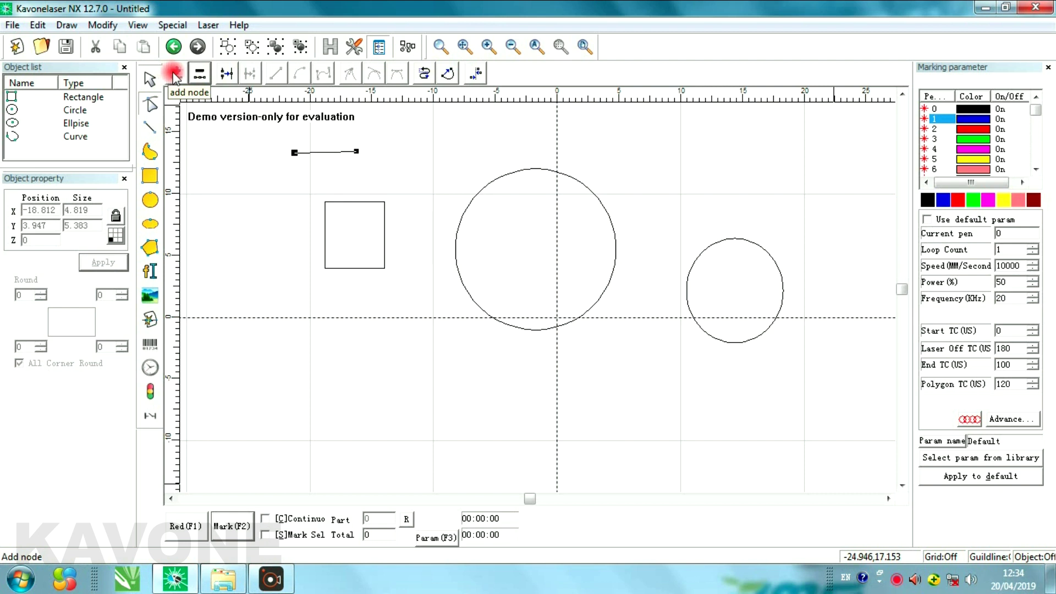
Add a node near the middle of the line above the rectangle.
click(306, 151)
click(315, 153)
click(332, 156)
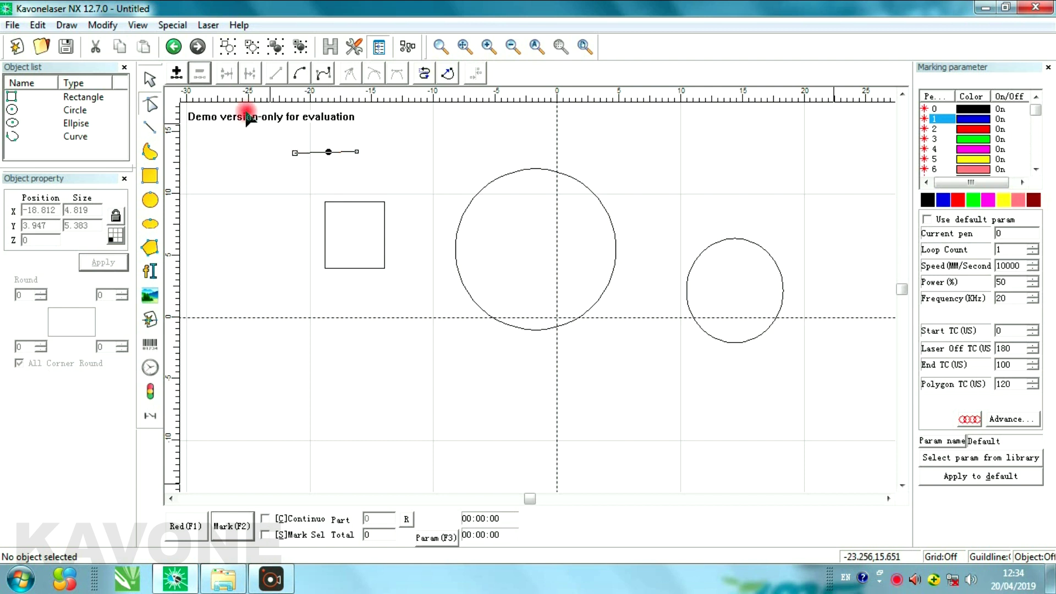
click(177, 72)
Move the line's middle node down and its right end node up and outward to form a V shape.
click(338, 149)
click(329, 152)
drag(329, 152, 332, 167)
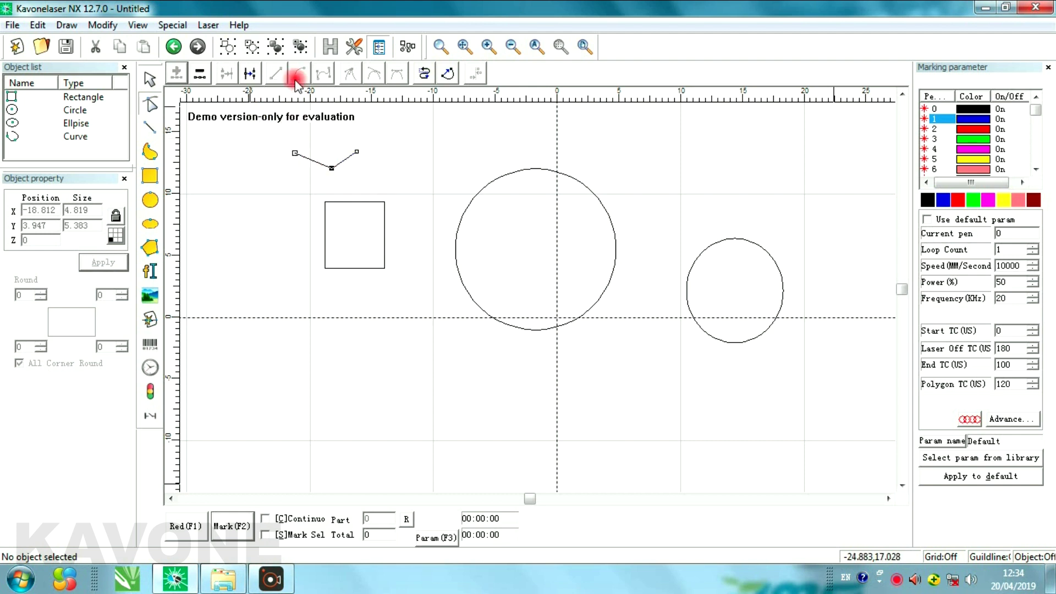
click(356, 152)
drag(357, 152, 391, 133)
Separate the V-shaped line at its middle node and move the left segment down and away from the right one.
click(229, 73)
click(282, 144)
drag(286, 145, 342, 193)
click(248, 75)
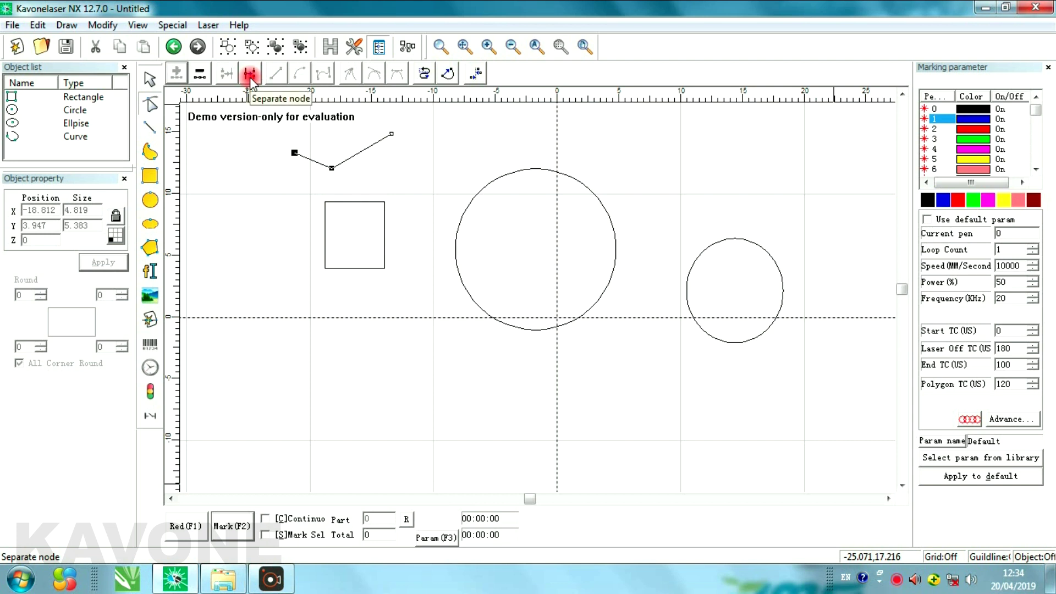
click(250, 77)
click(325, 164)
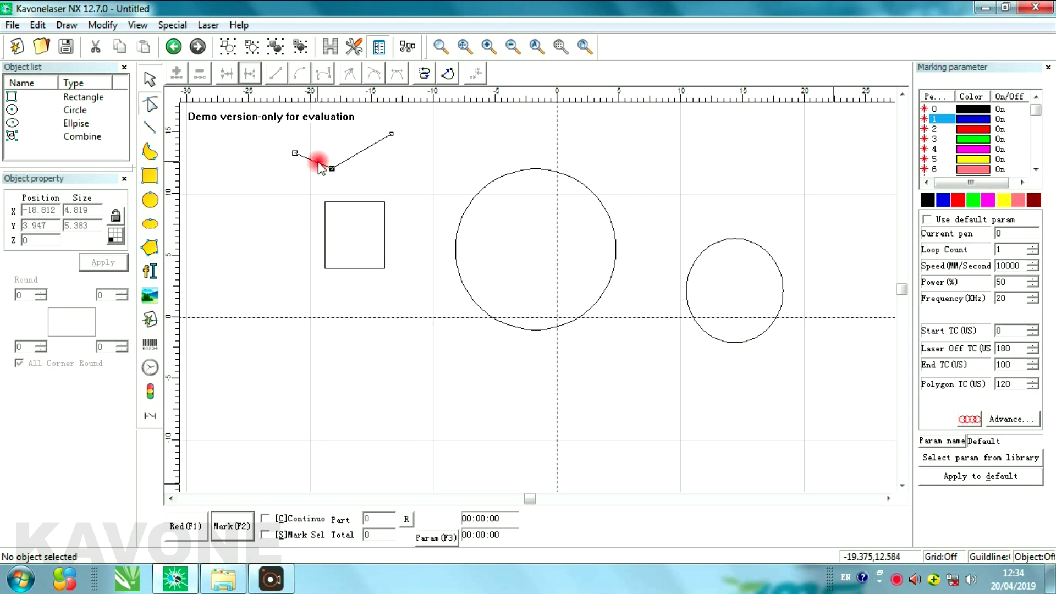
drag(319, 166, 278, 179)
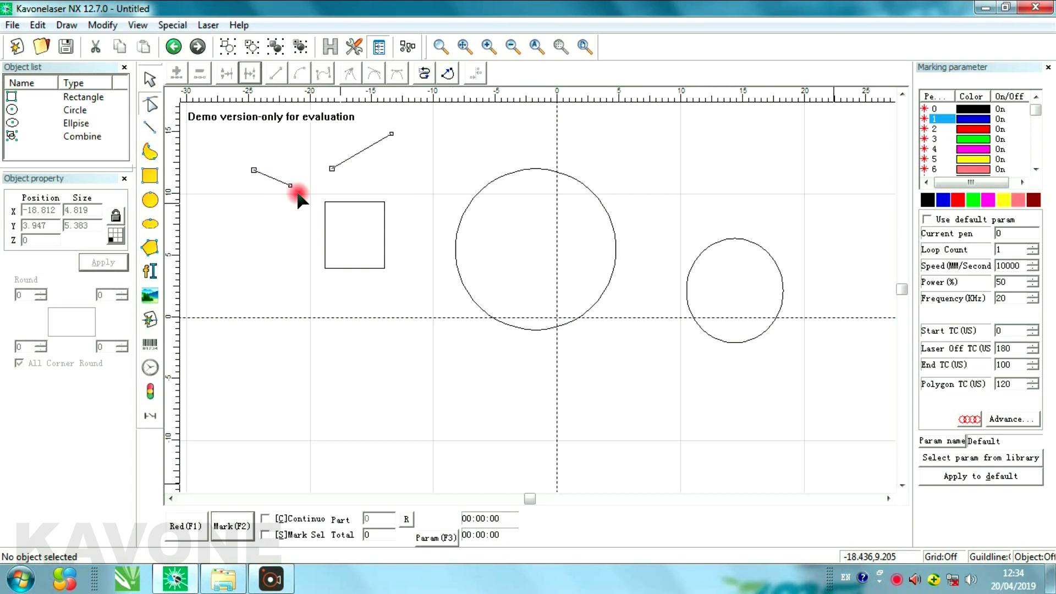
Move the short line segment up beside the longer one and unite the two facing end nodes into one V-shaped line.
drag(273, 177, 292, 158)
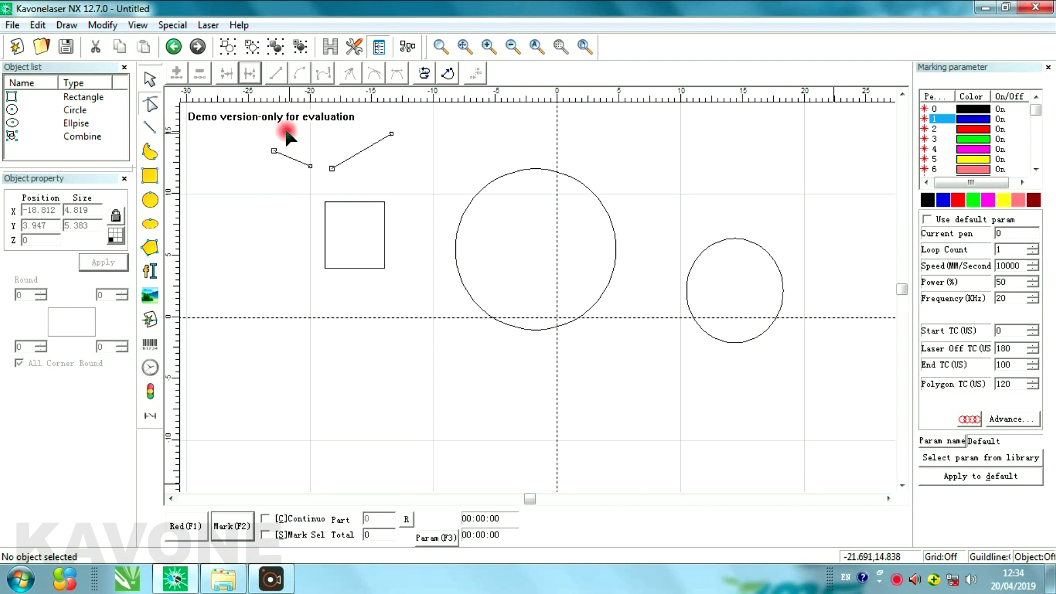
drag(301, 155, 354, 194)
click(224, 76)
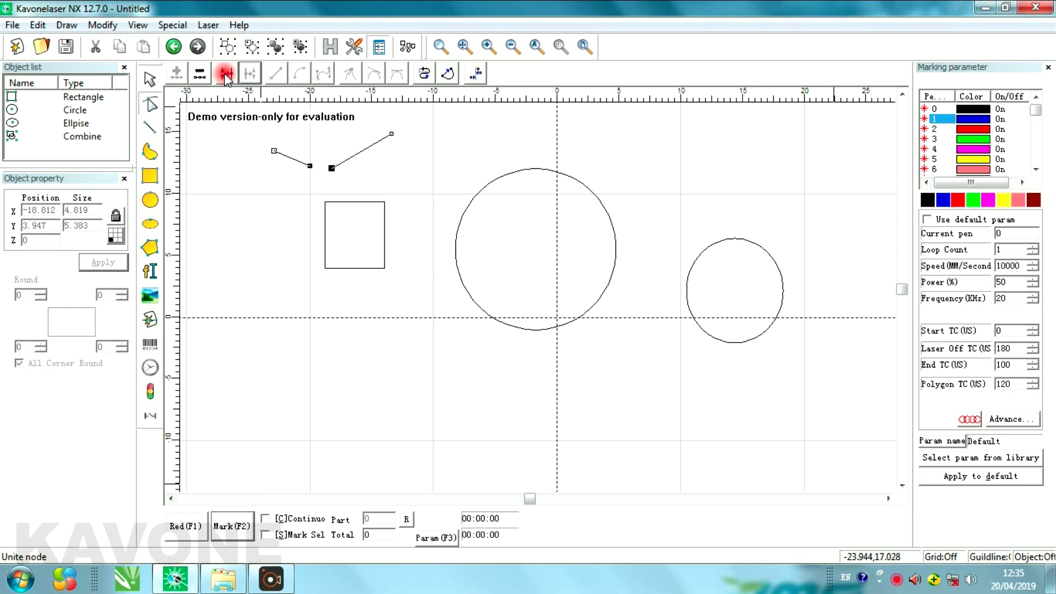
click(224, 75)
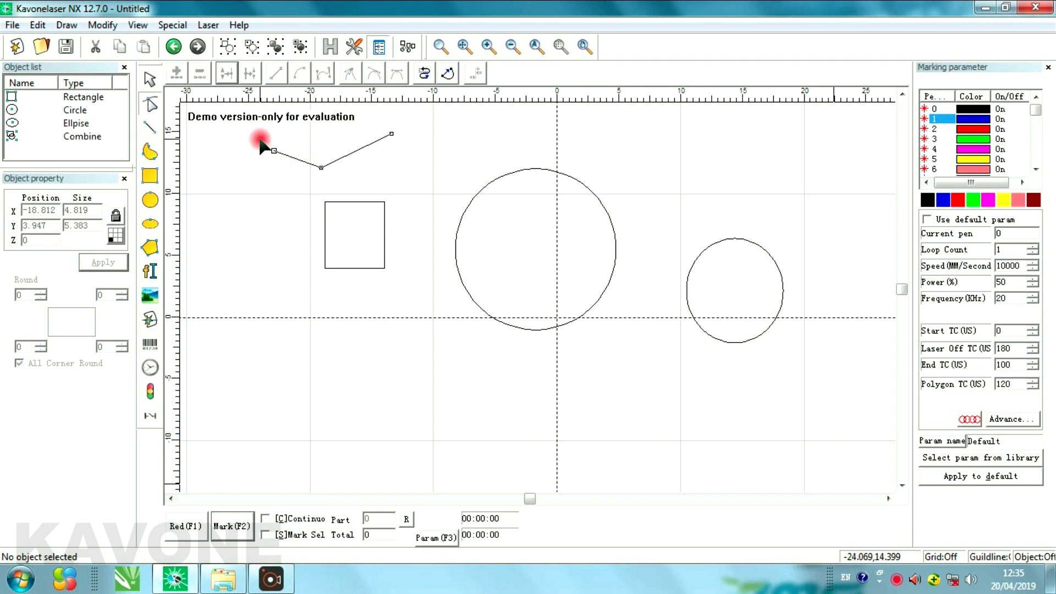
click(300, 75)
Draw an open four-segment polyline beside the rectangle, running down, across, up and back toward its start, and finish it.
click(157, 127)
click(241, 210)
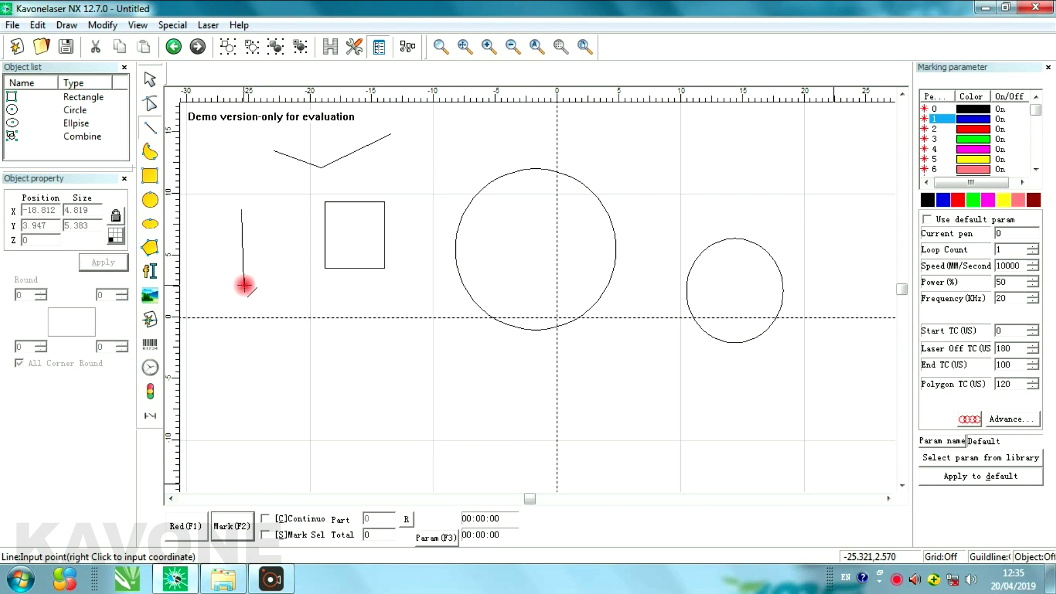
click(244, 285)
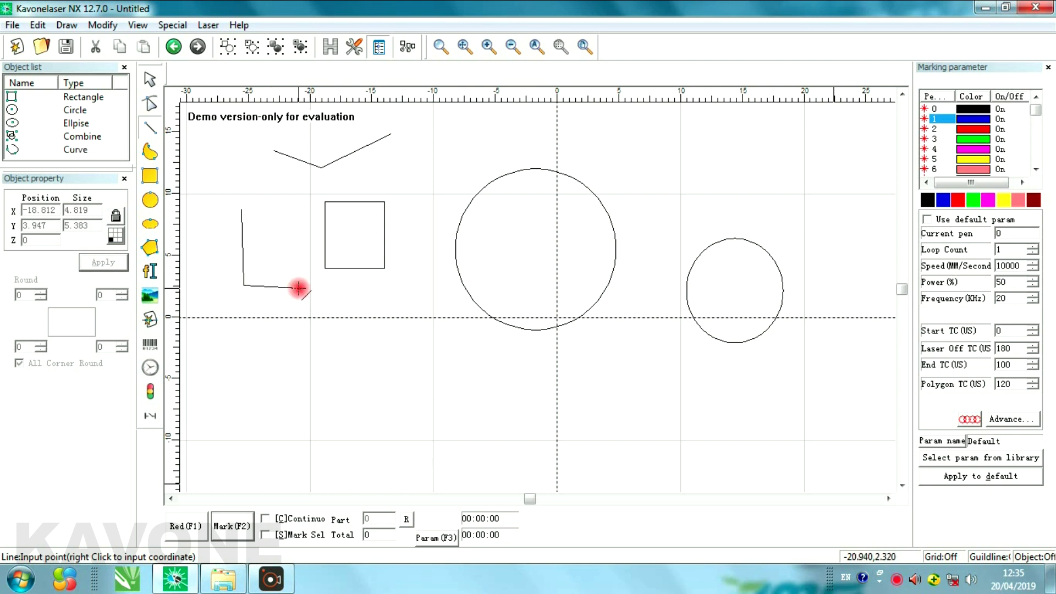
click(298, 288)
click(308, 218)
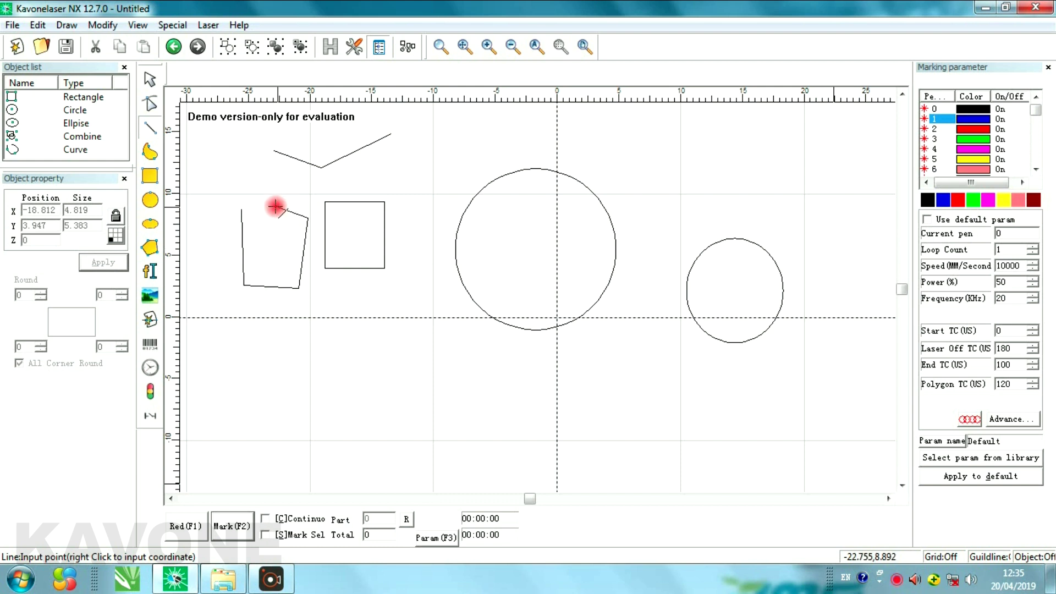
right_click(273, 207)
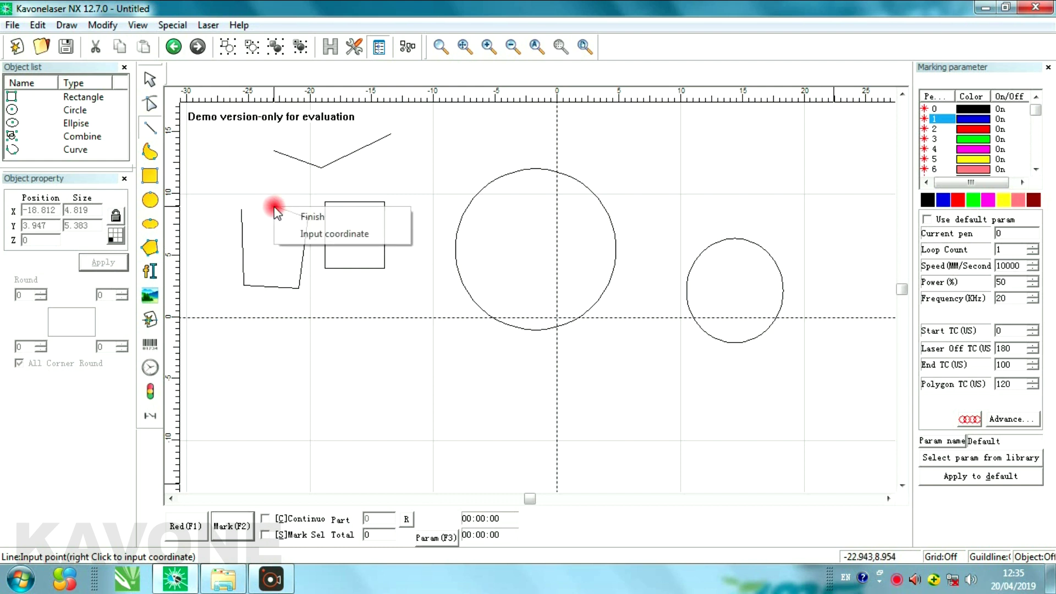
click(312, 216)
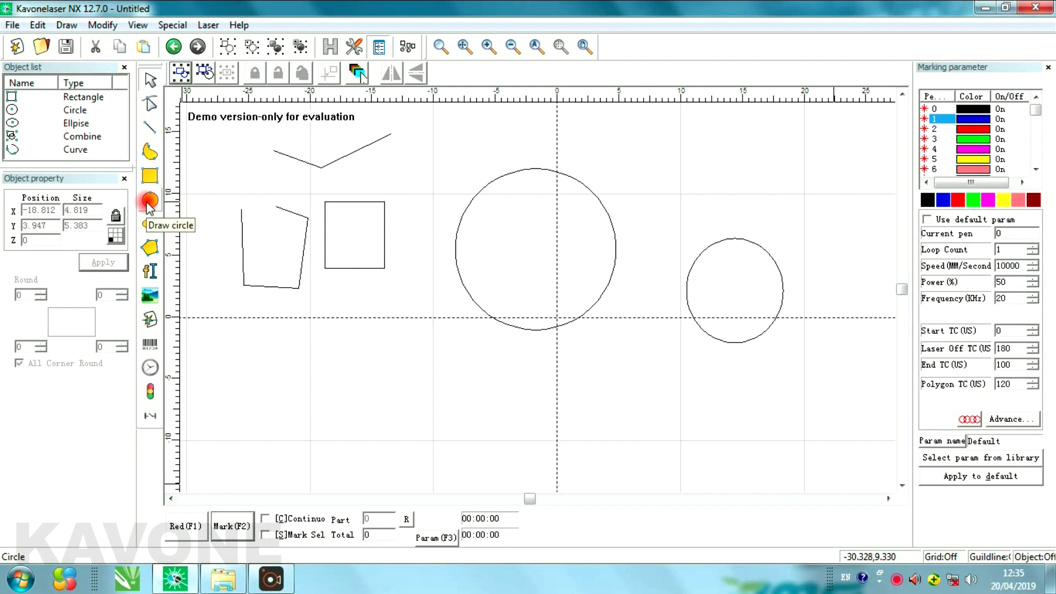
Place a text object below the rectangle, switch its font type to TrueType Font and apply the change.
click(150, 272)
click(308, 351)
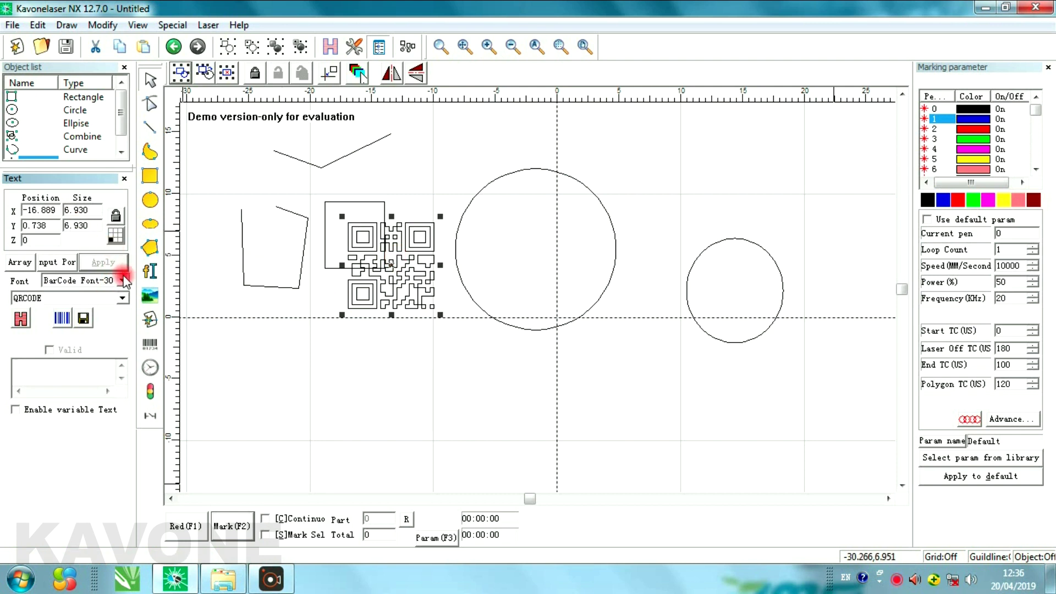
click(122, 280)
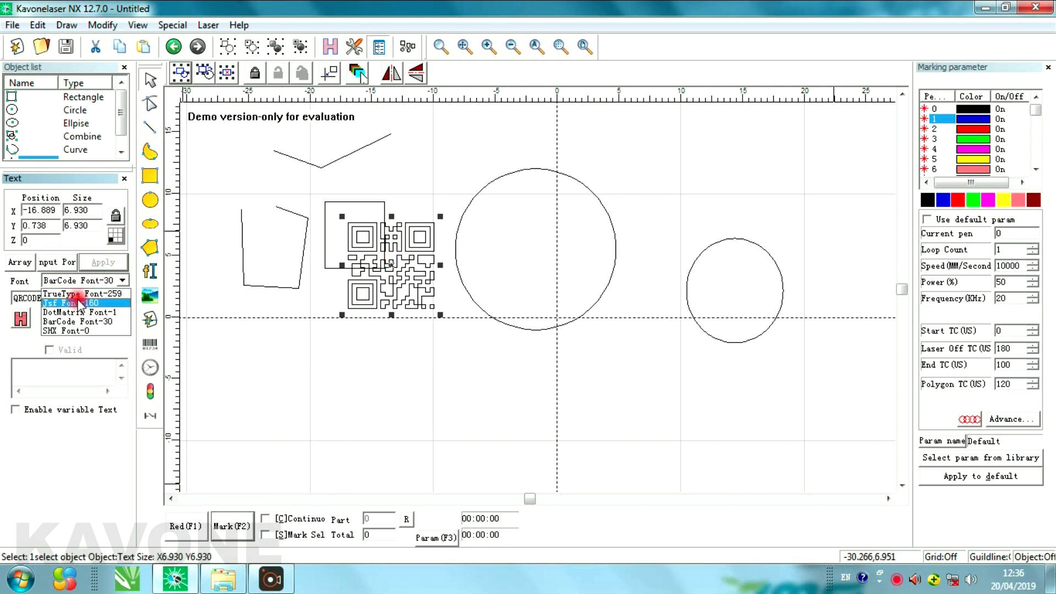
click(81, 293)
click(102, 263)
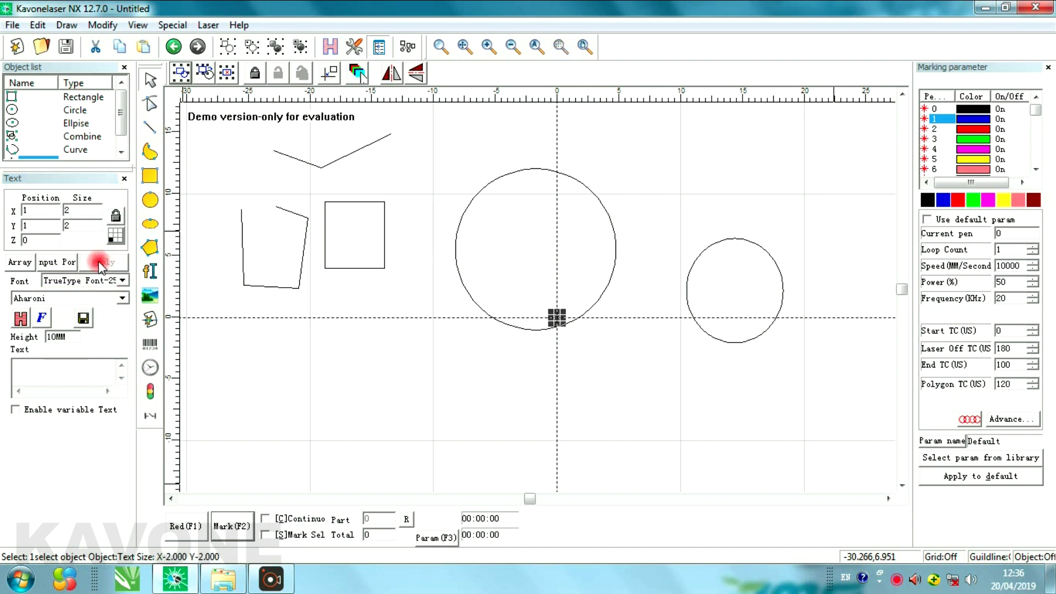
Look through the available font types and choose Cambria Math as the text object's typeface.
click(116, 282)
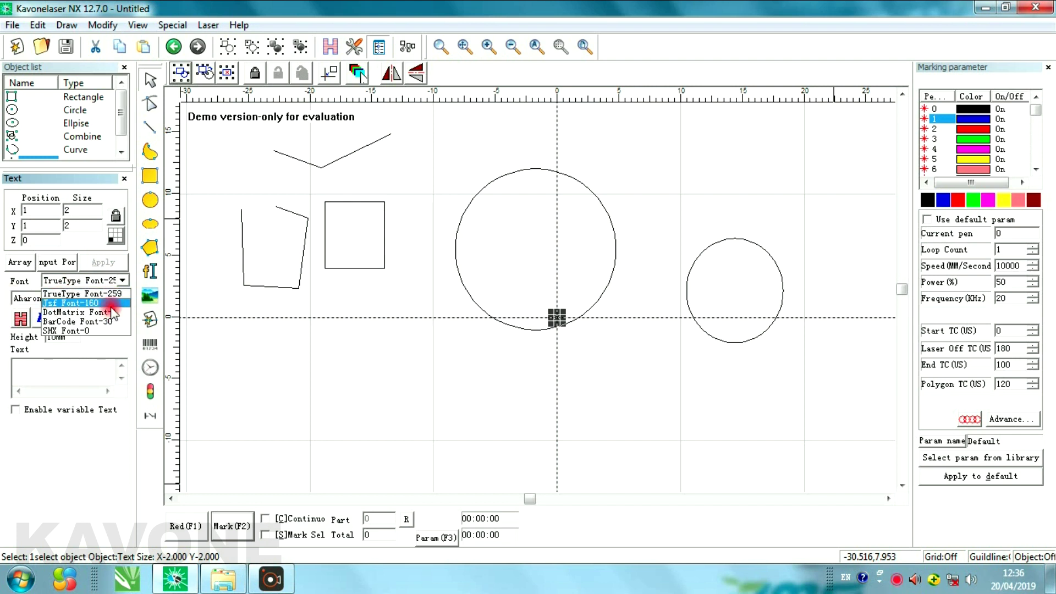
click(30, 306)
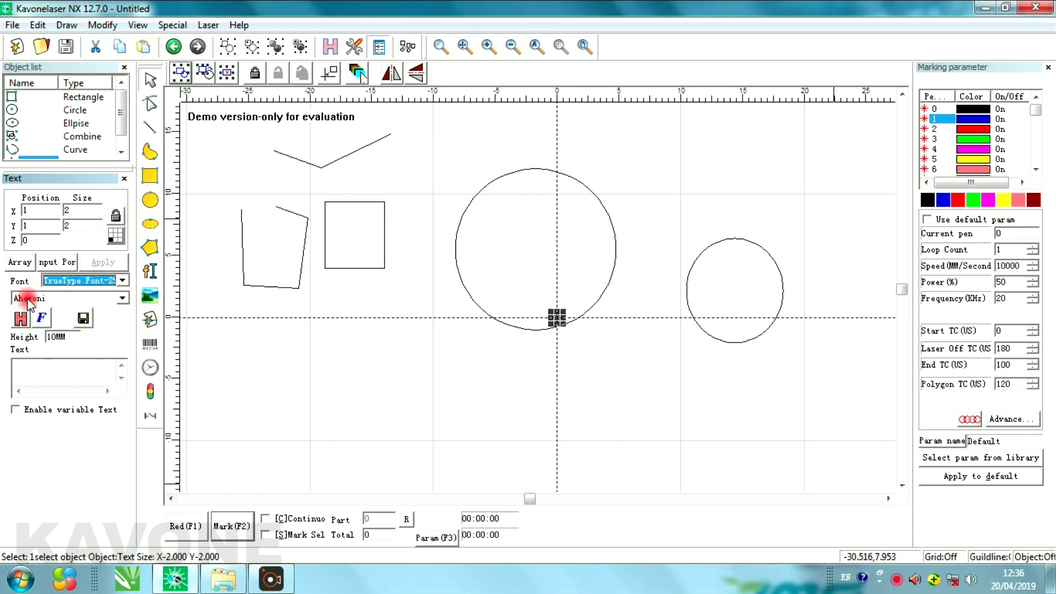
click(123, 297)
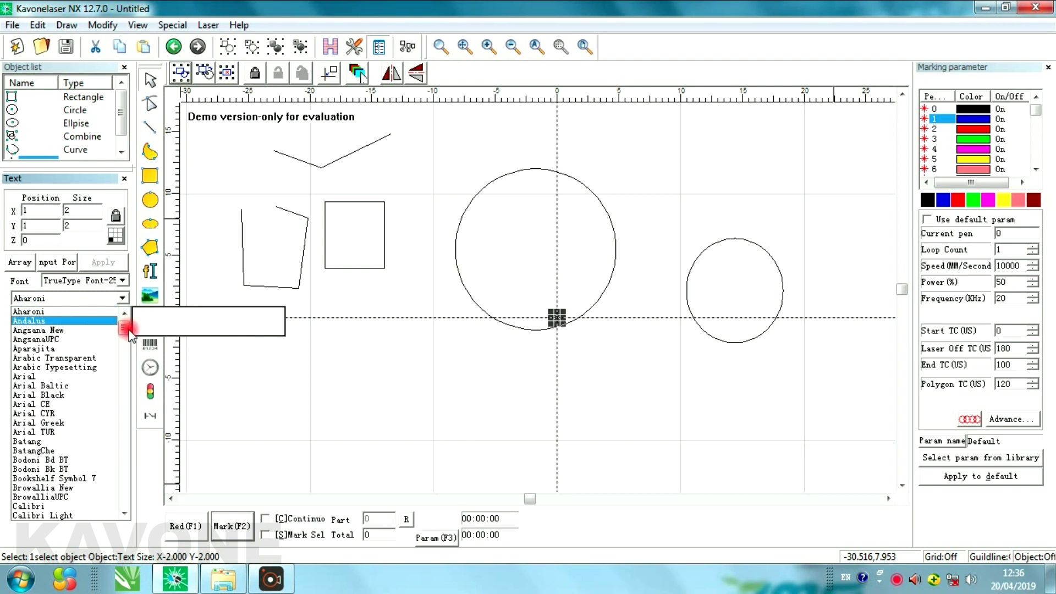
drag(128, 331, 128, 338)
click(131, 313)
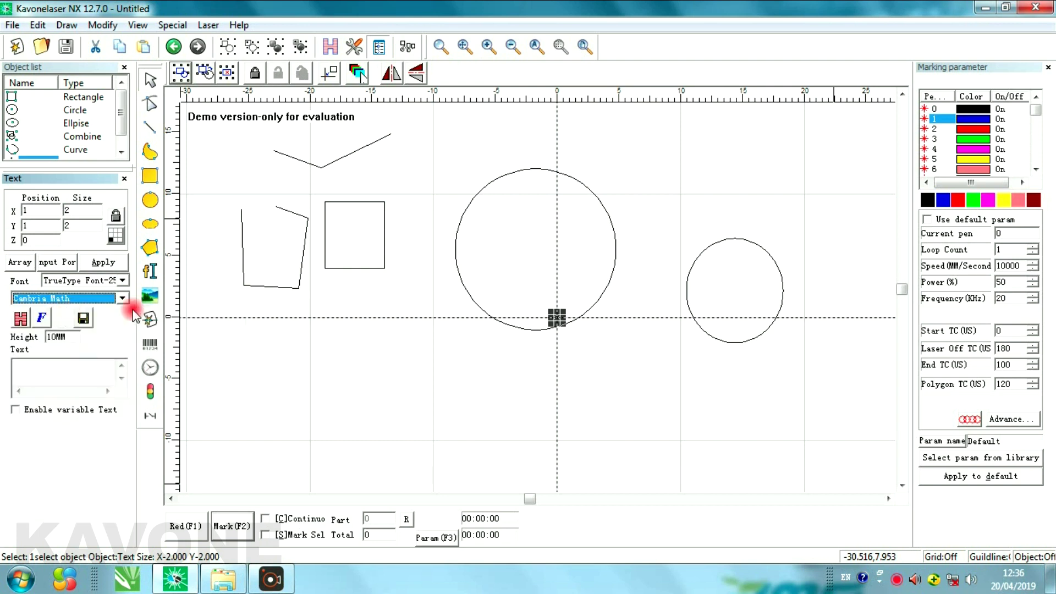
Place a new TEXT object, move it below the rectangle and scale it down to about 18.2 mm wide.
click(150, 270)
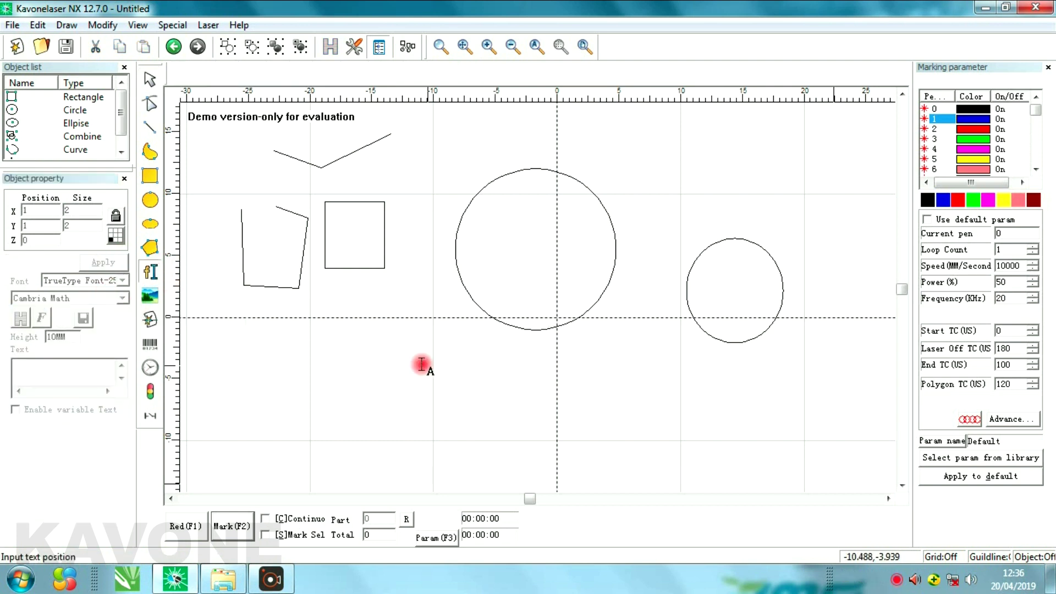
click(388, 352)
drag(530, 303, 395, 358)
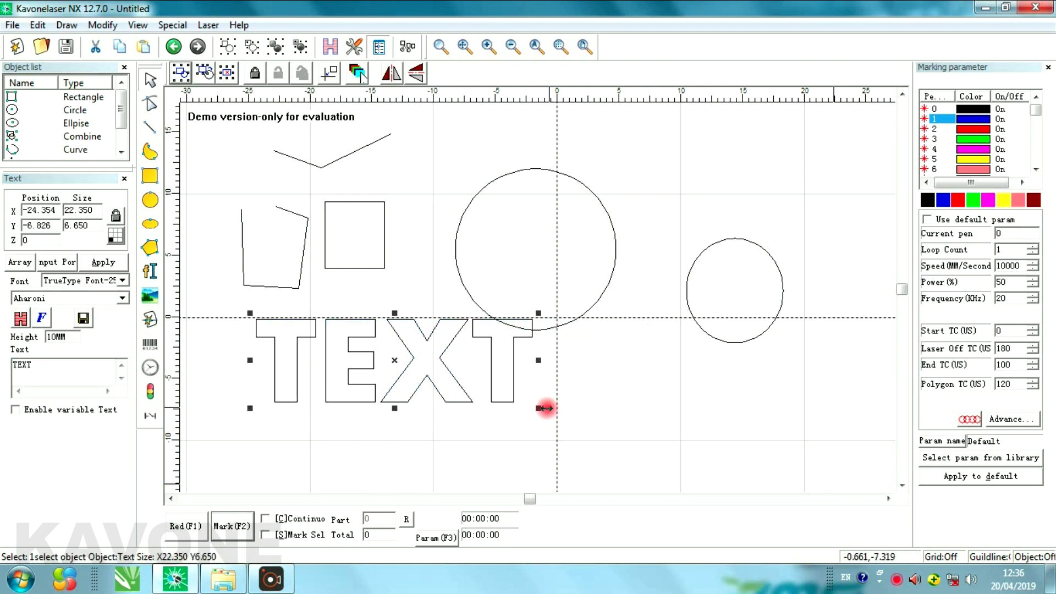
drag(538, 410, 487, 395)
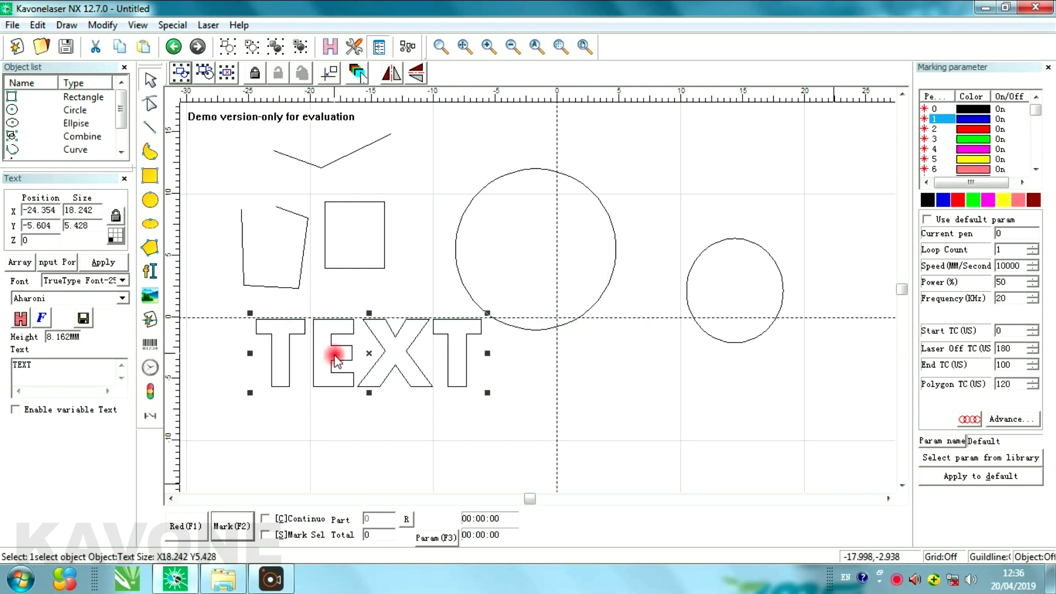
Change the text to "kavone" in the AngsanaUPC font, apply it and move it under the large circle.
click(44, 364)
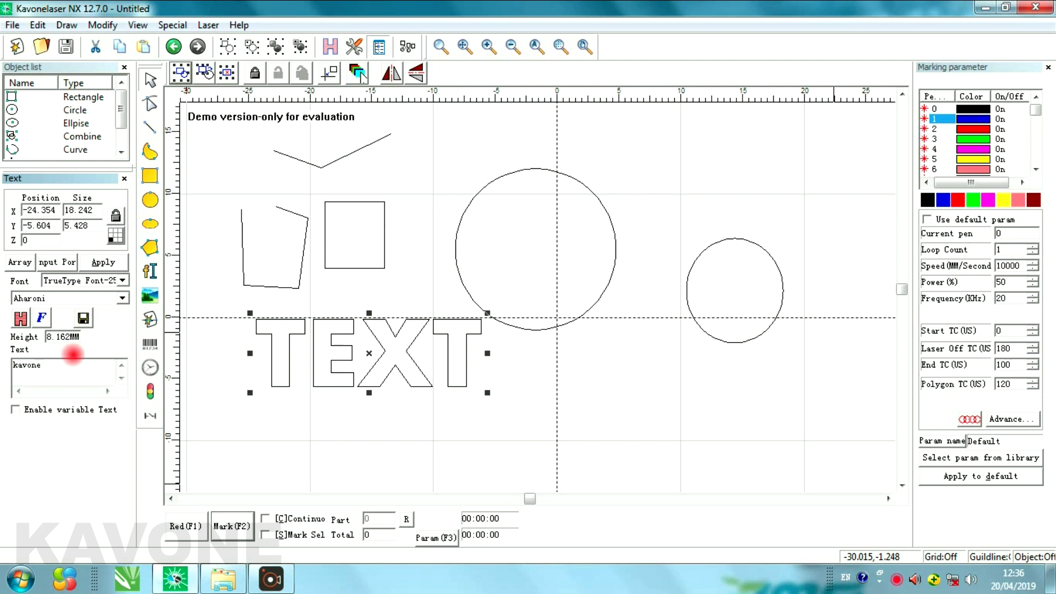
click(108, 298)
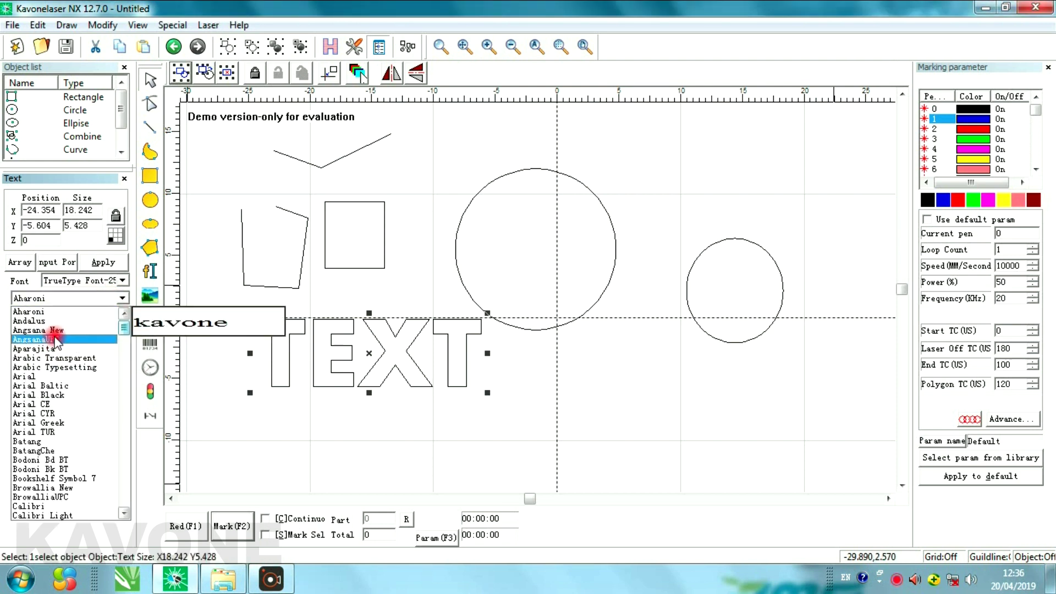
click(55, 340)
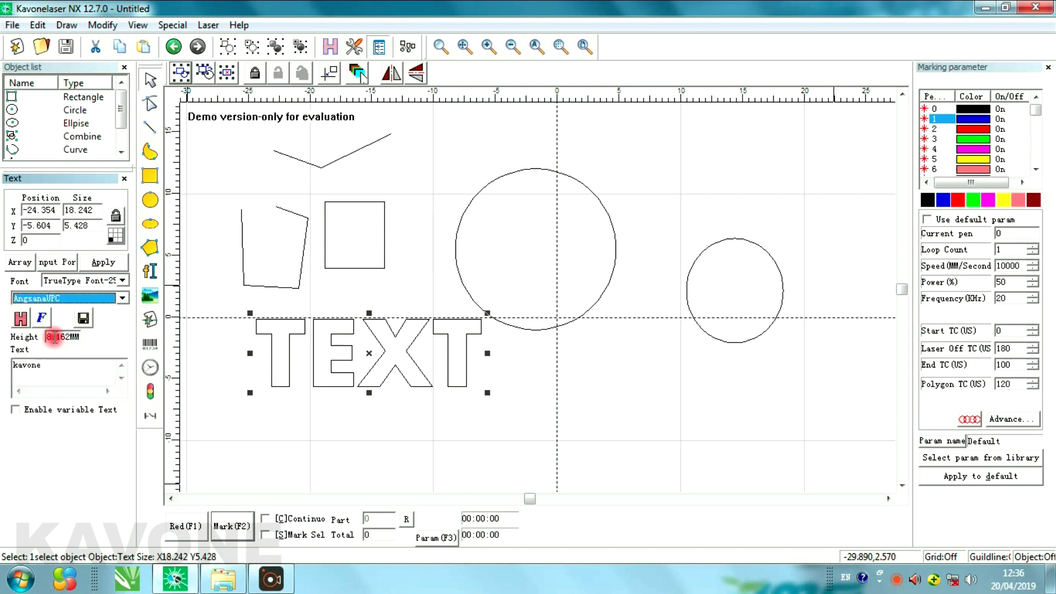
click(103, 264)
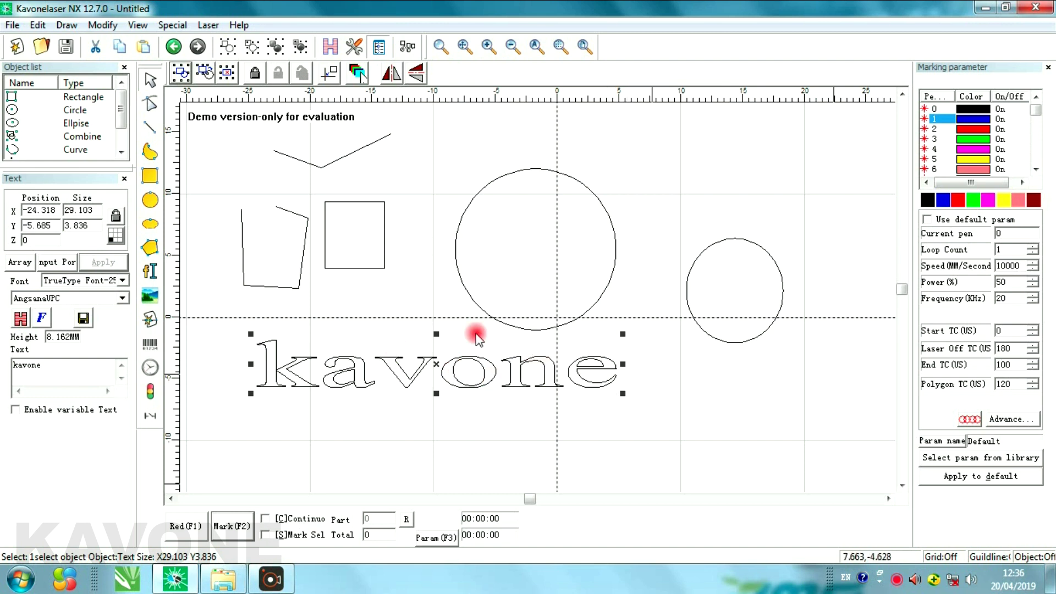
drag(437, 364, 527, 377)
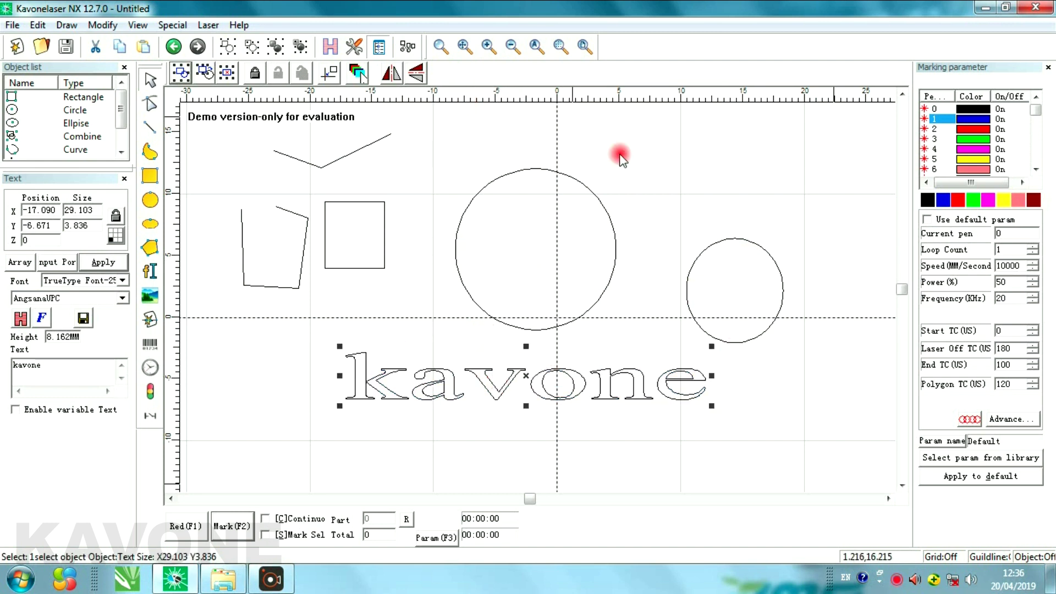
Import the bitmap images.jpg from the works folder and move it over the large circle.
click(150, 296)
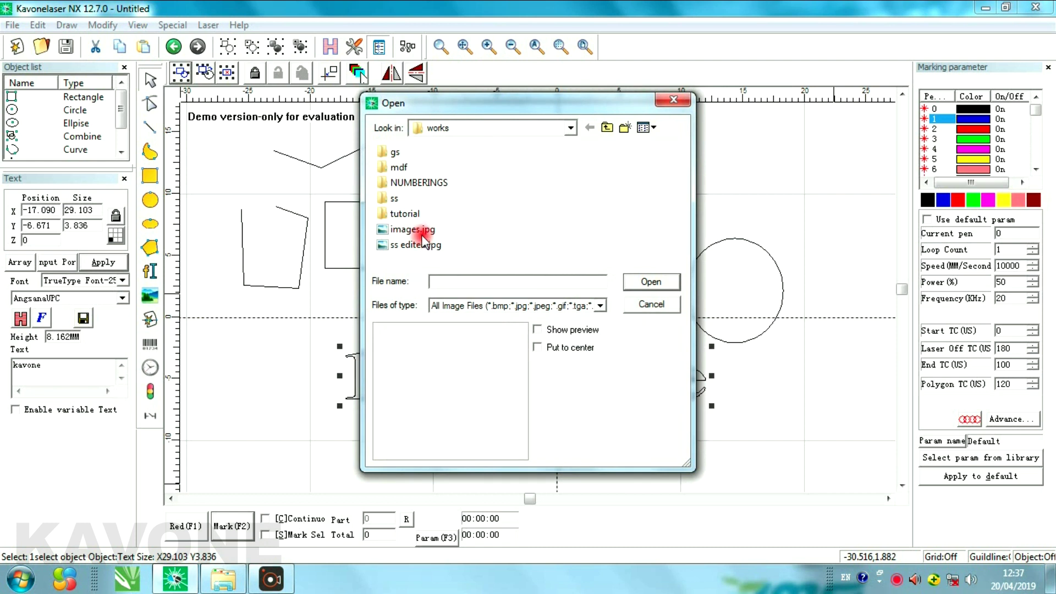
click(422, 231)
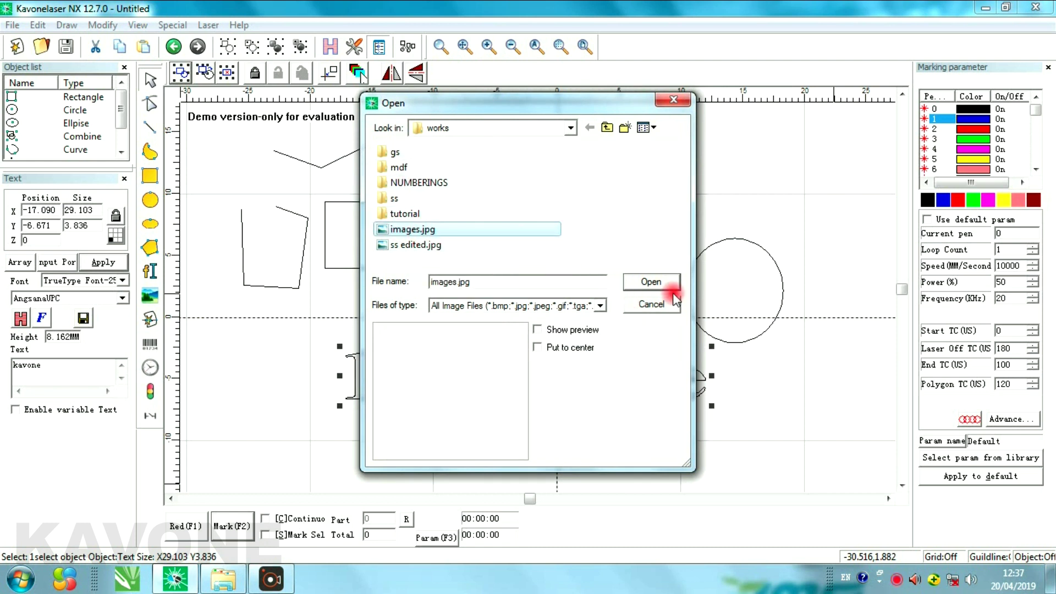
click(646, 282)
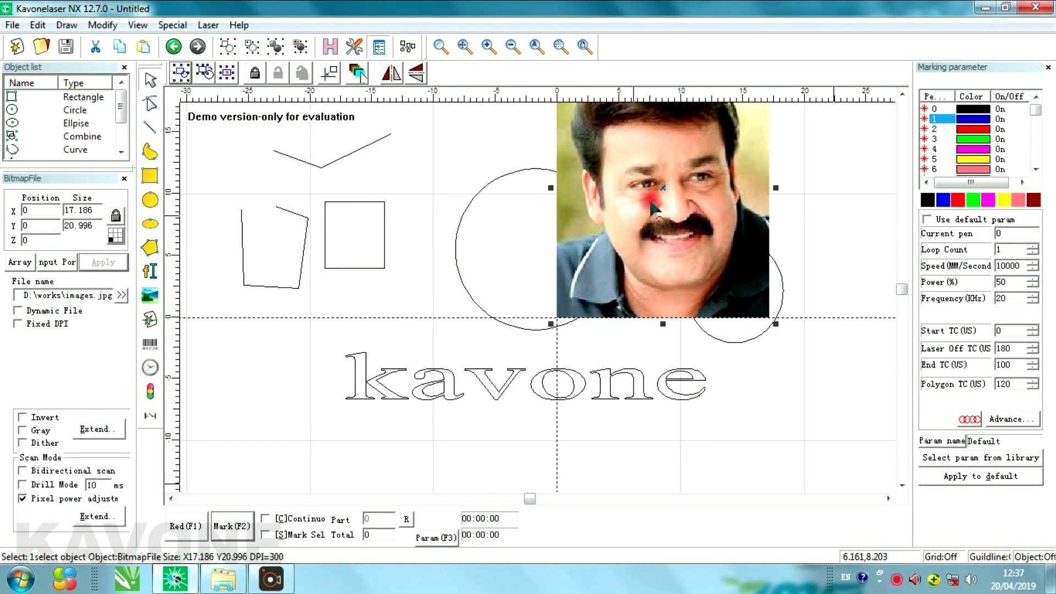
drag(663, 188, 565, 239)
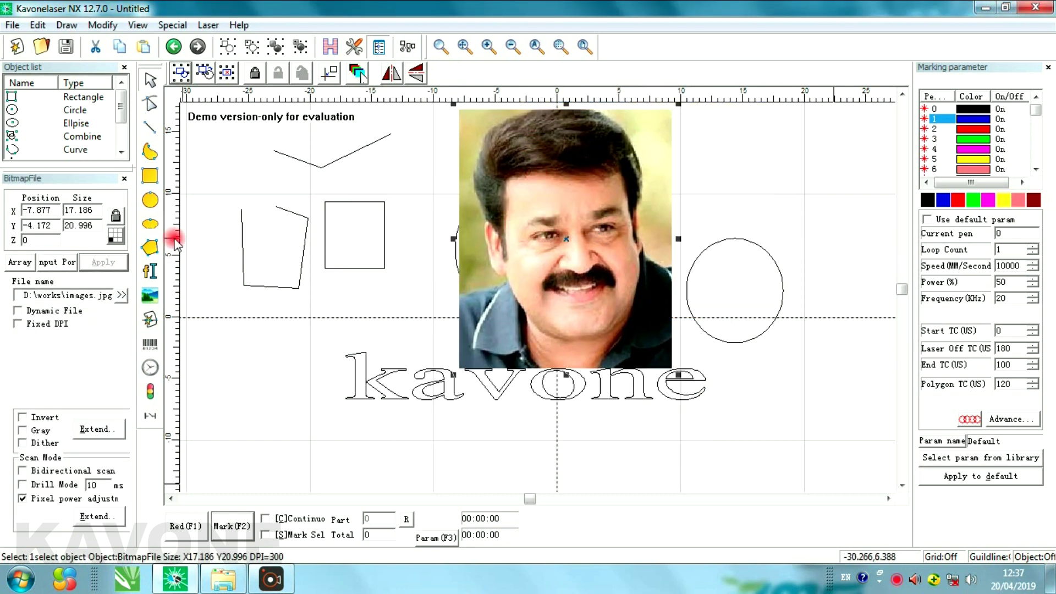
Import the vector file sample.ai from the works folder on Local Disk (D:).
click(152, 320)
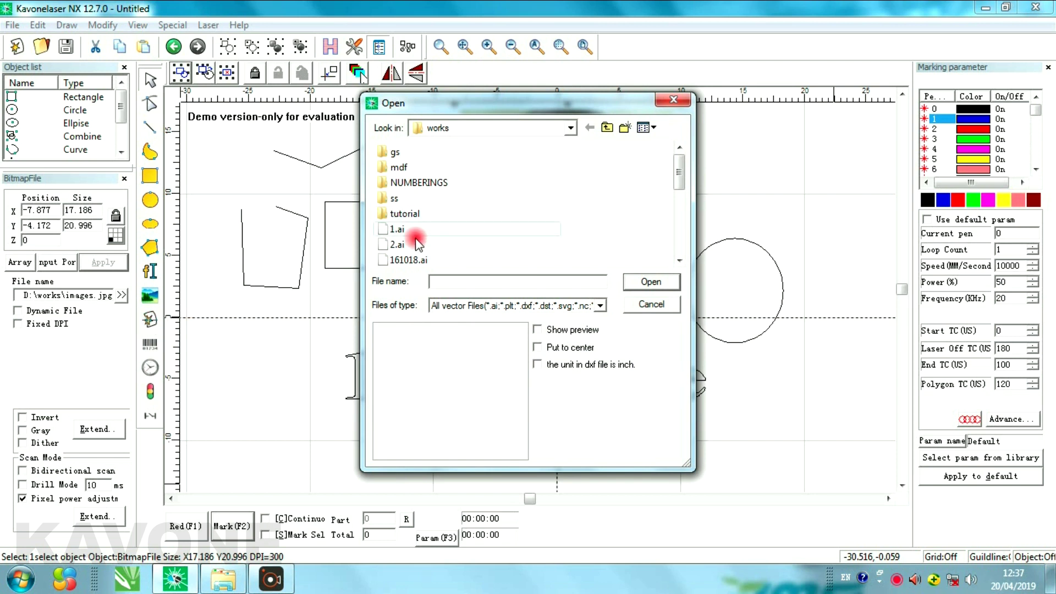
click(570, 128)
click(457, 219)
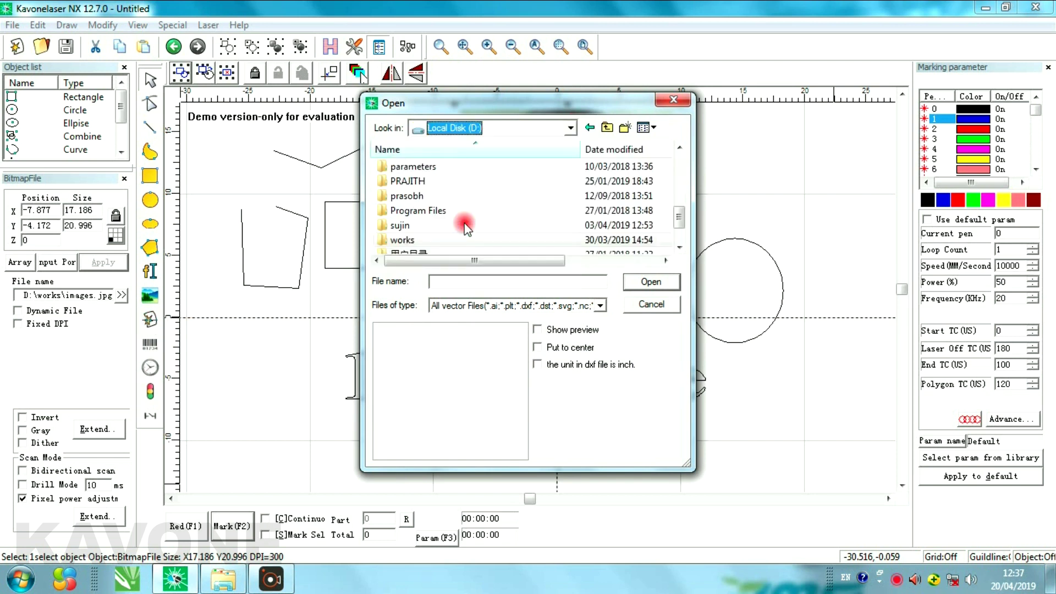
double_click(424, 241)
click(399, 229)
click(403, 244)
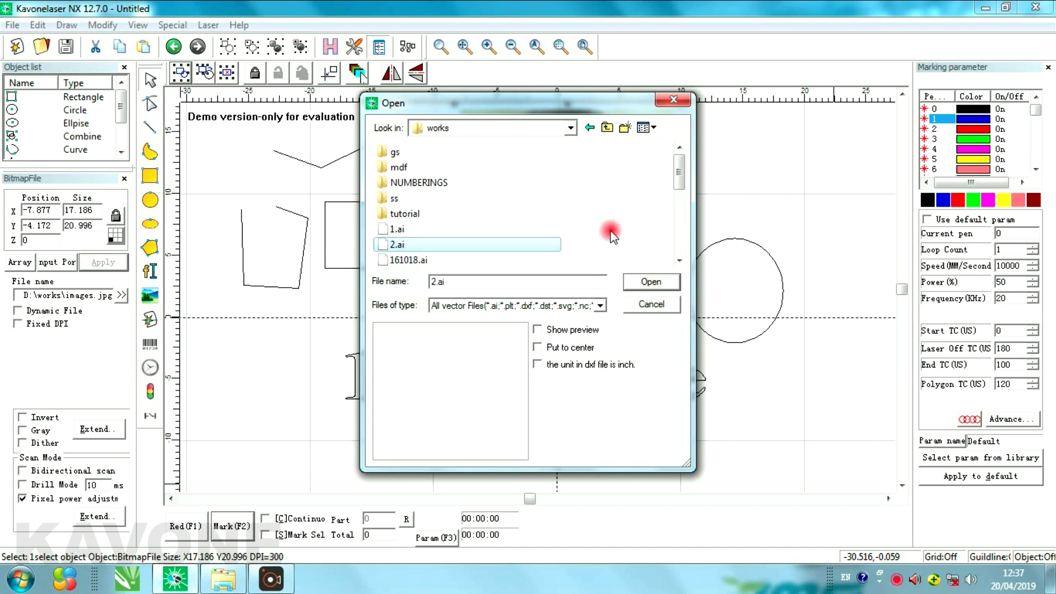
key(Down)
key(Down)
key(Down)
key(Down)
key(Down)
key(Down)
key(Down)
key(Down)
key(Down)
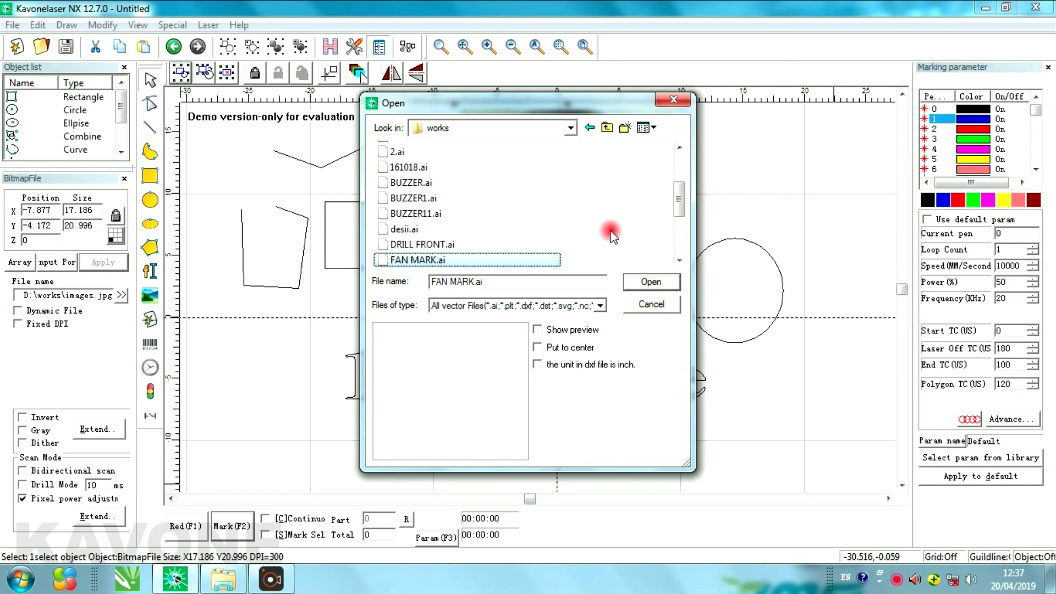
key(Down)
key(Down)
key(Down)
key(Up)
key(Up)
key(Down)
key(Down)
key(Down)
key(Down)
key(Down)
key(Up)
key(Up)
key(Up)
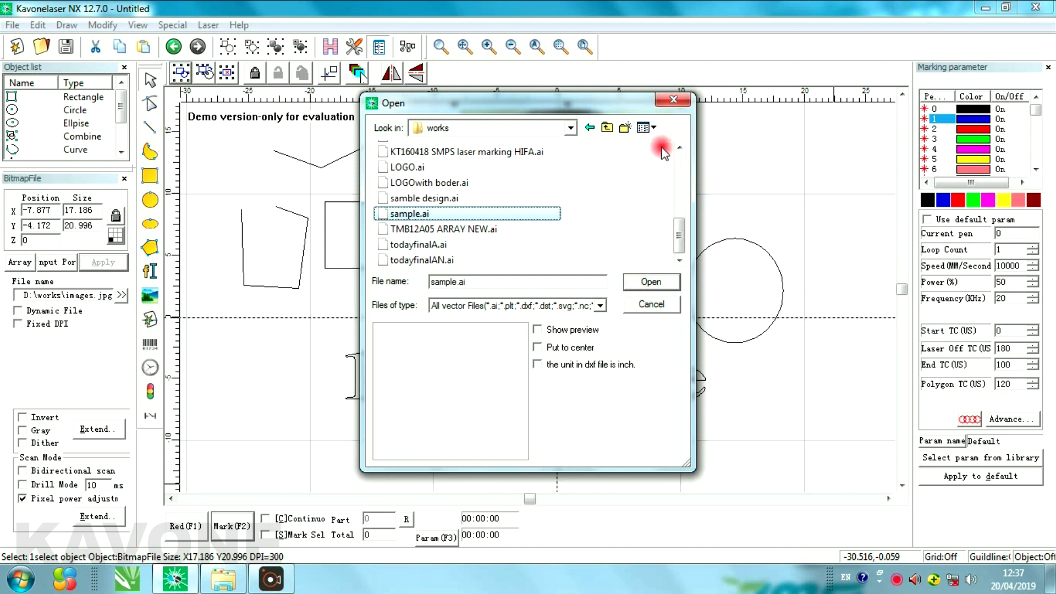
click(650, 282)
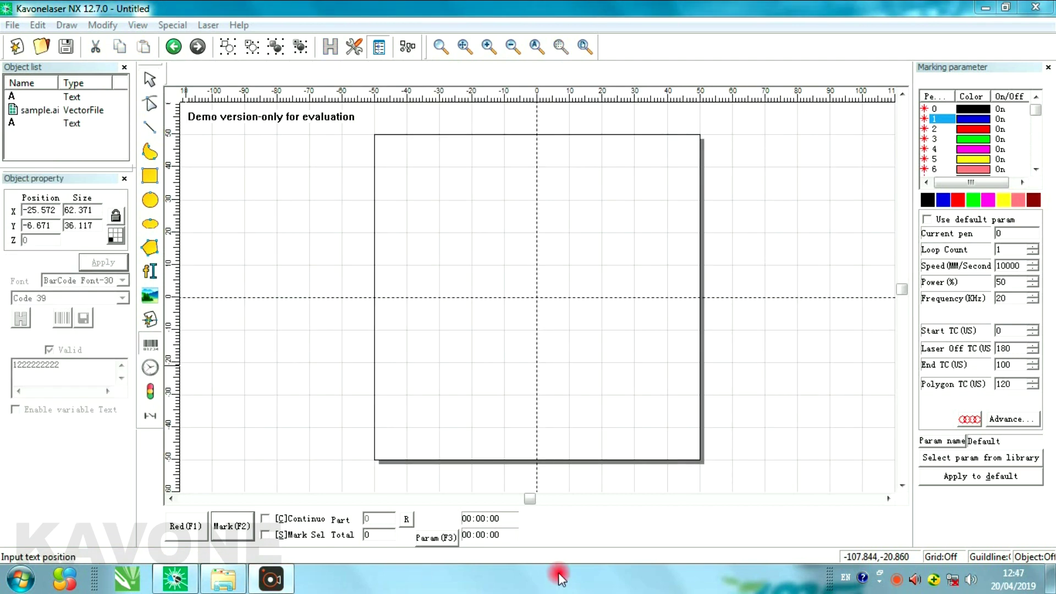
Place a Code 39 barcode in the upper half of the work area.
click(150, 345)
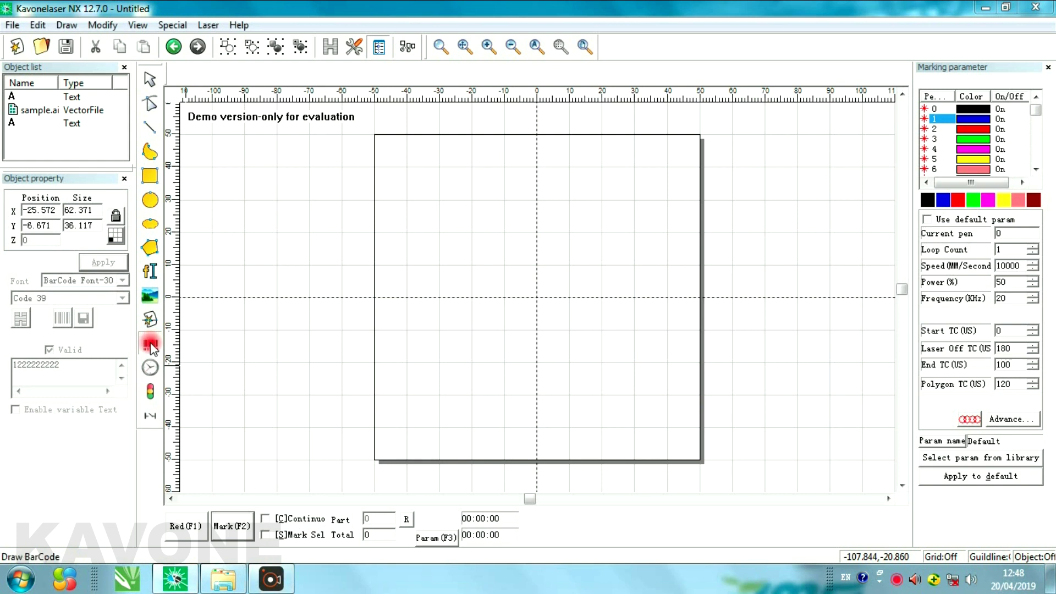
click(460, 262)
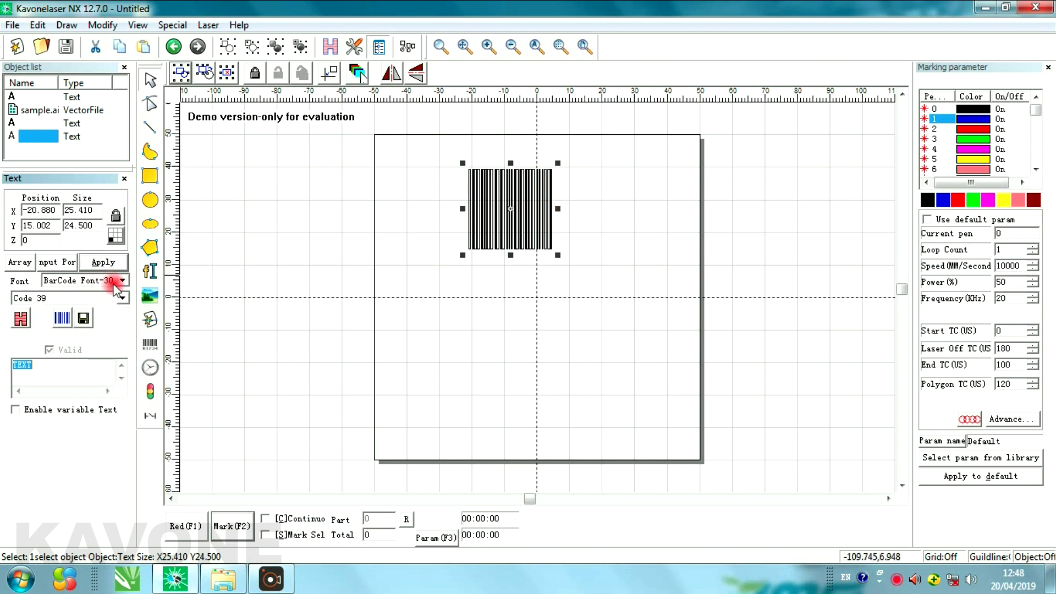
Keep Code 39 as the barcode type and enter 15555 as the barcode text.
click(123, 299)
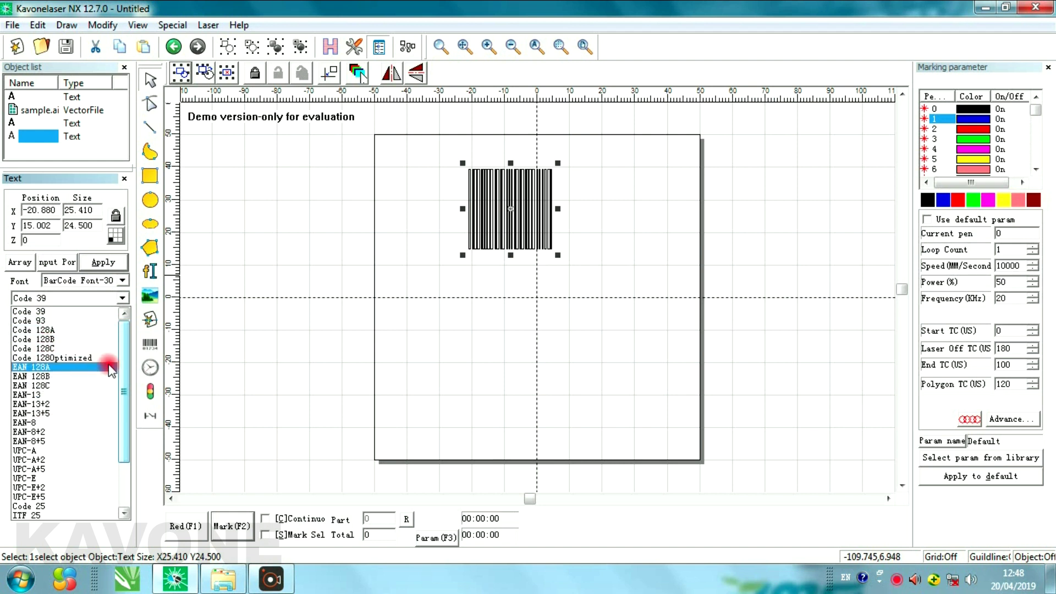
click(60, 311)
click(72, 361)
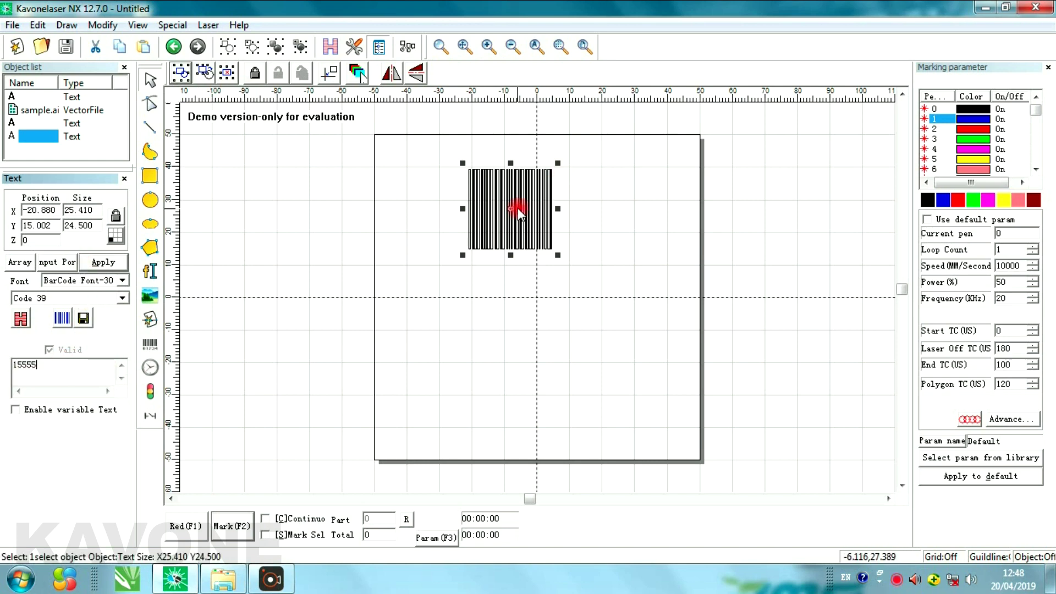
Reduce the barcode's height to about 13.4 mm and move it to the centre of the work area.
scroll(512, 208, down, 2)
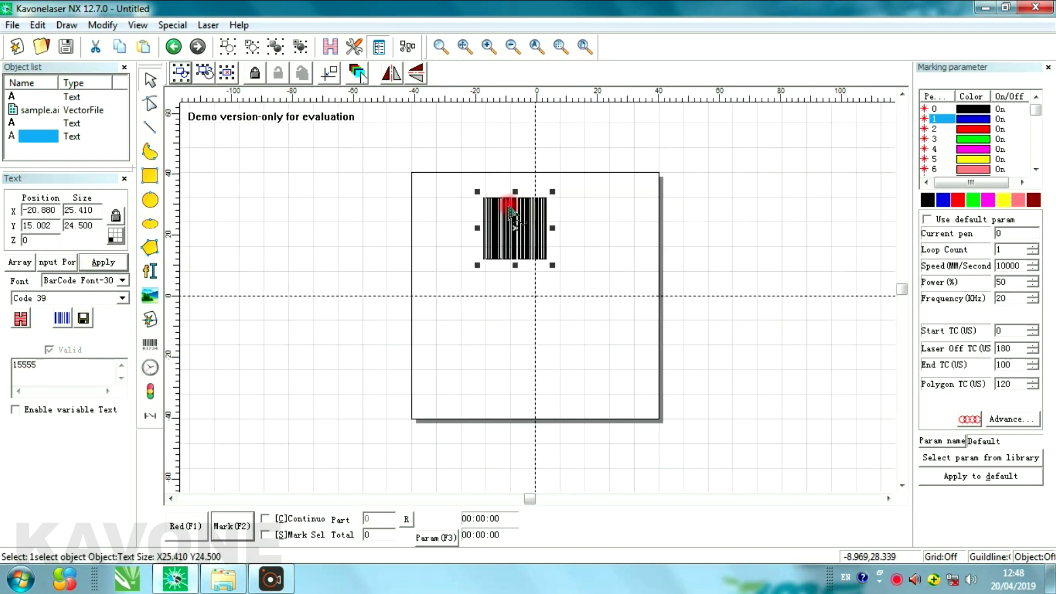
scroll(504, 202, up, 4)
drag(500, 159, 508, 253)
scroll(506, 252, up, 3)
scroll(467, 281, down, 1)
drag(488, 355, 492, 250)
drag(490, 150, 558, 316)
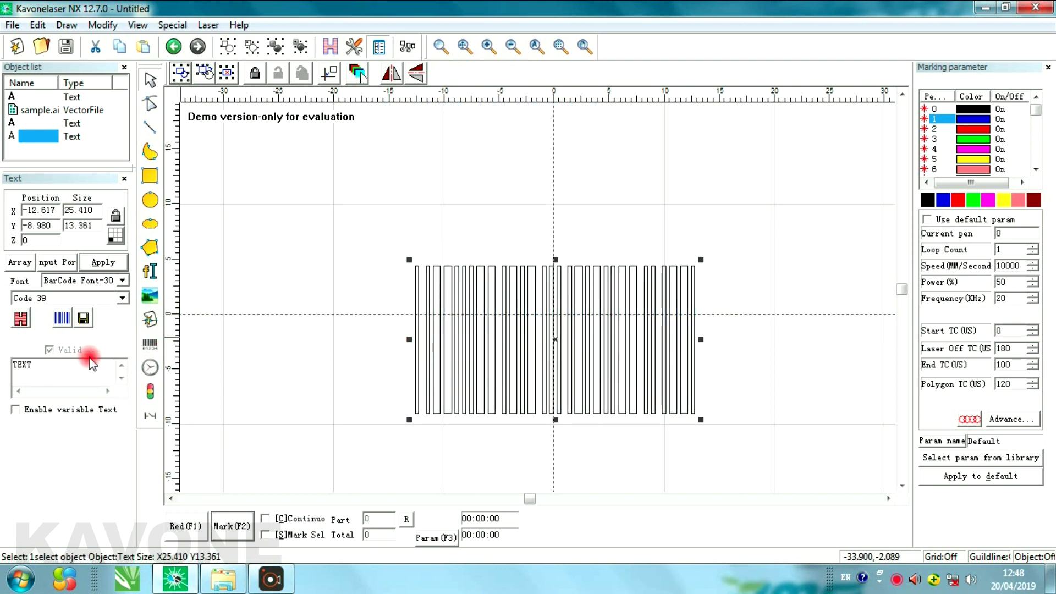
Set the barcode text to 555555 and apply it, and replace it with 14444 and apply again.
click(64, 366)
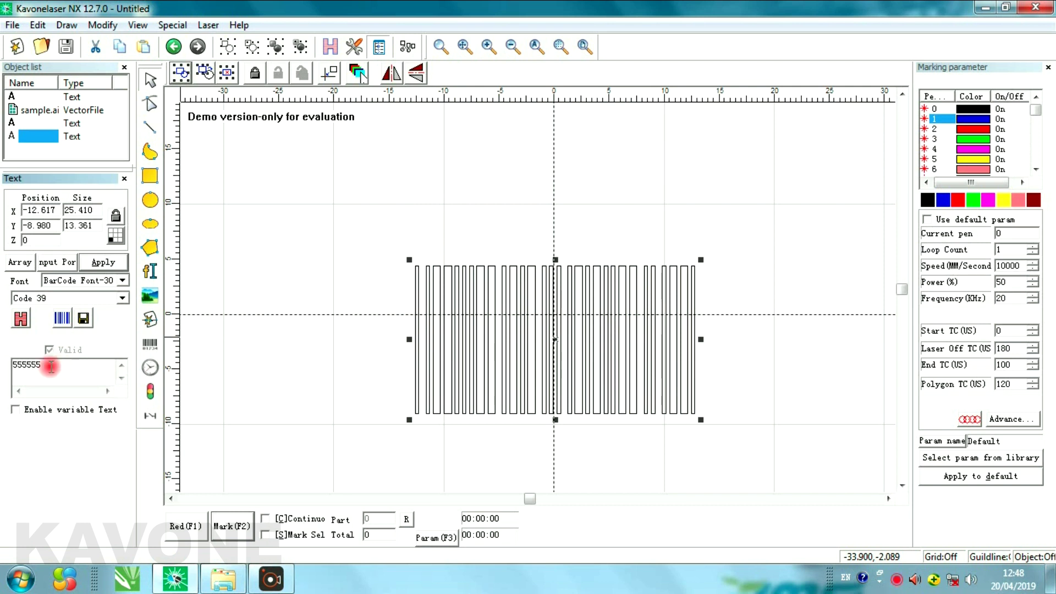
click(103, 263)
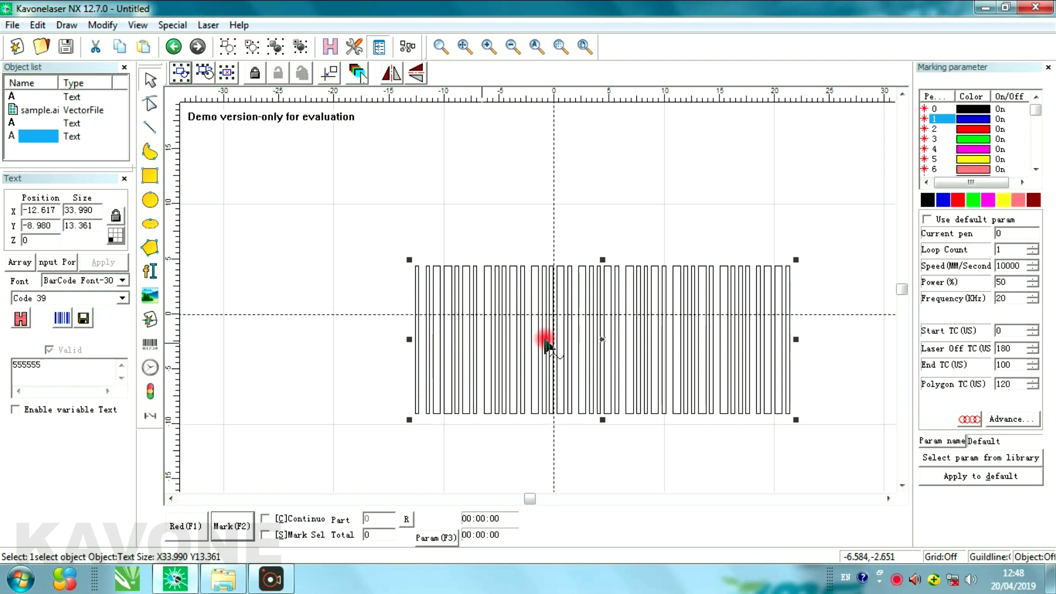
click(86, 373)
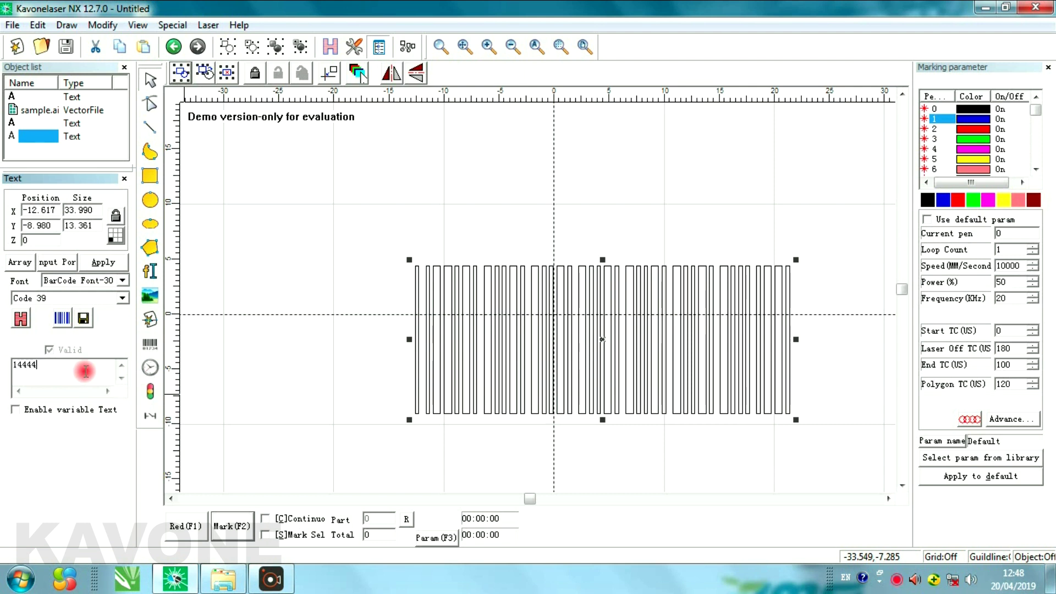
click(105, 262)
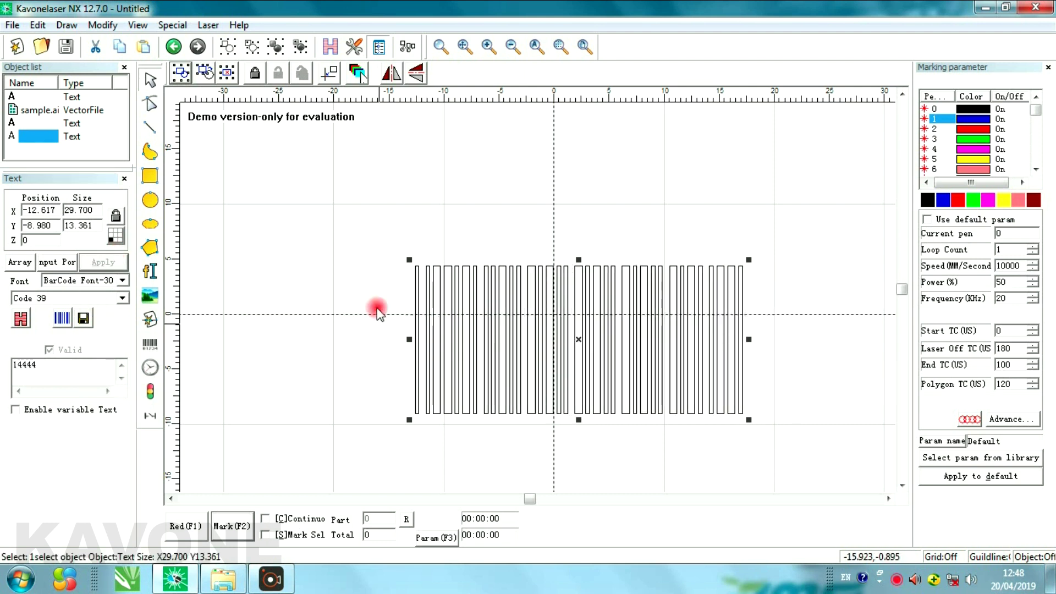
Convert the barcode to the QRCODE type with the text "http//.terran" and apply it.
click(120, 299)
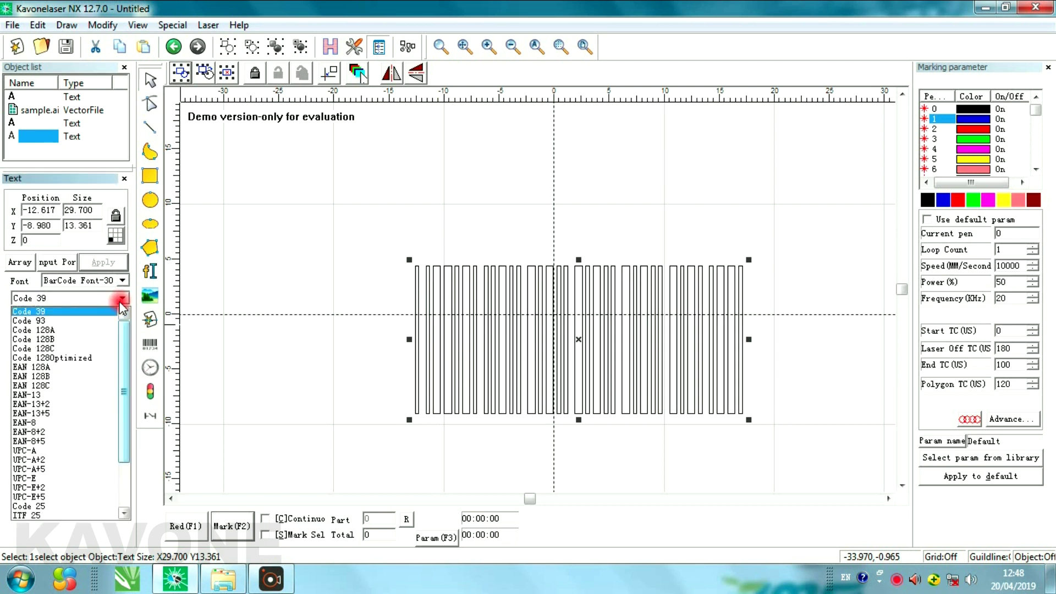
scroll(126, 366, down, 3)
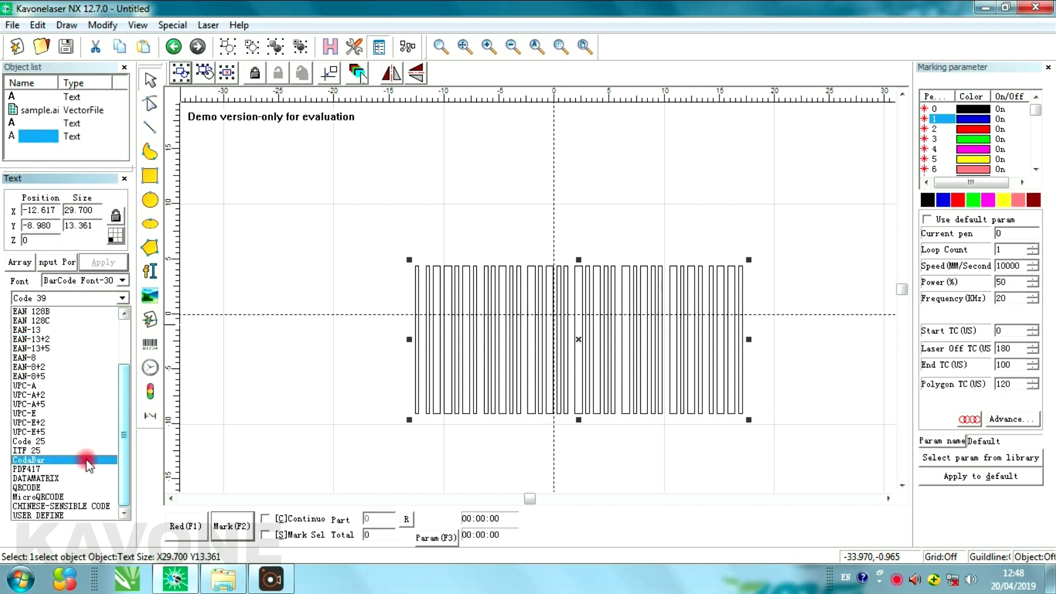
click(44, 489)
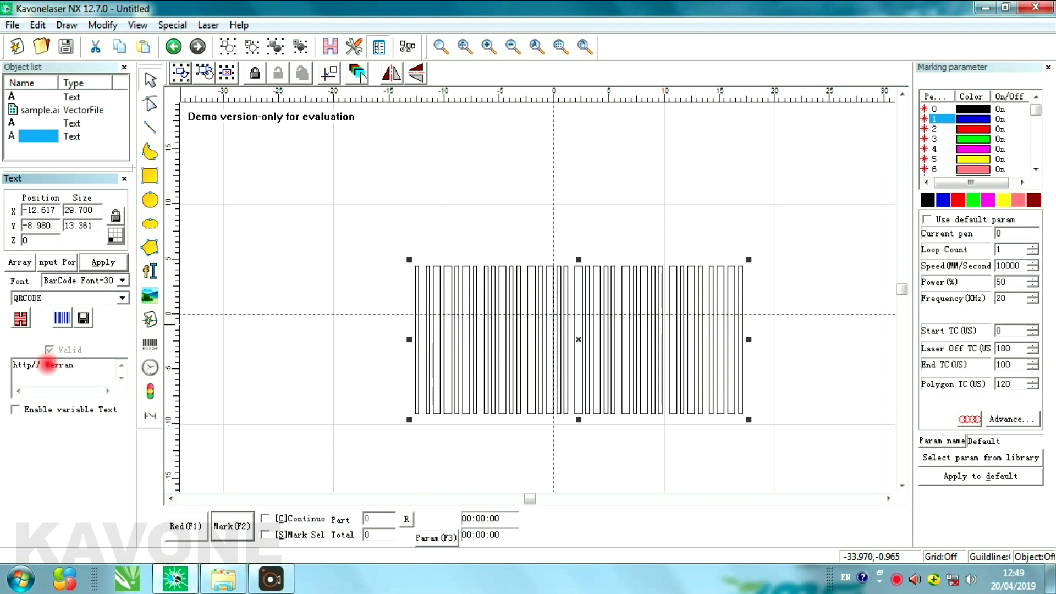
click(98, 262)
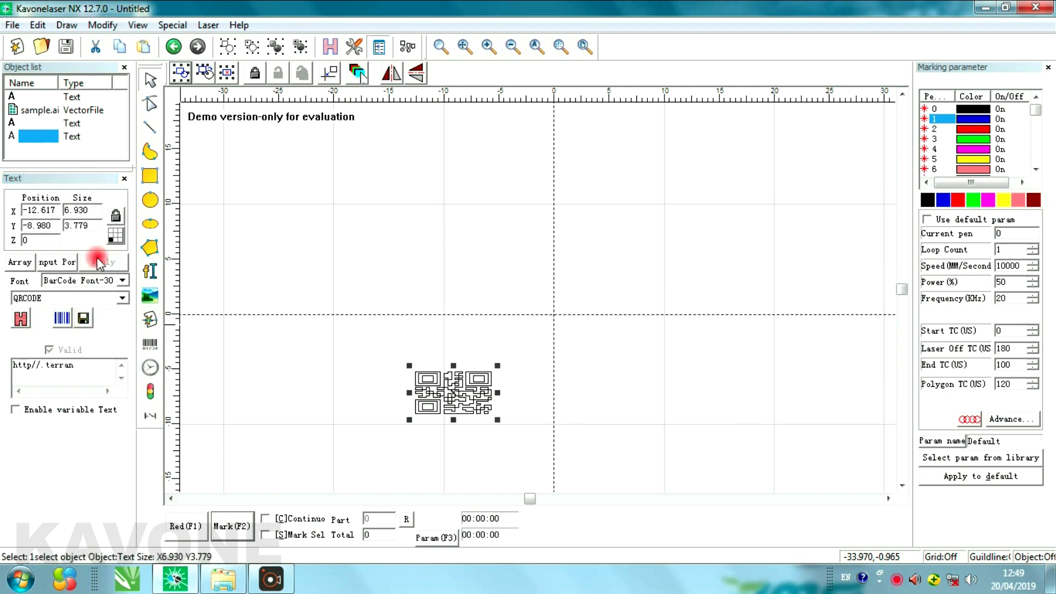
Resize the QR code to about 9.4 by 8.6 mm and move it just above the horizontal centre line.
drag(452, 389, 461, 359)
drag(503, 312, 531, 315)
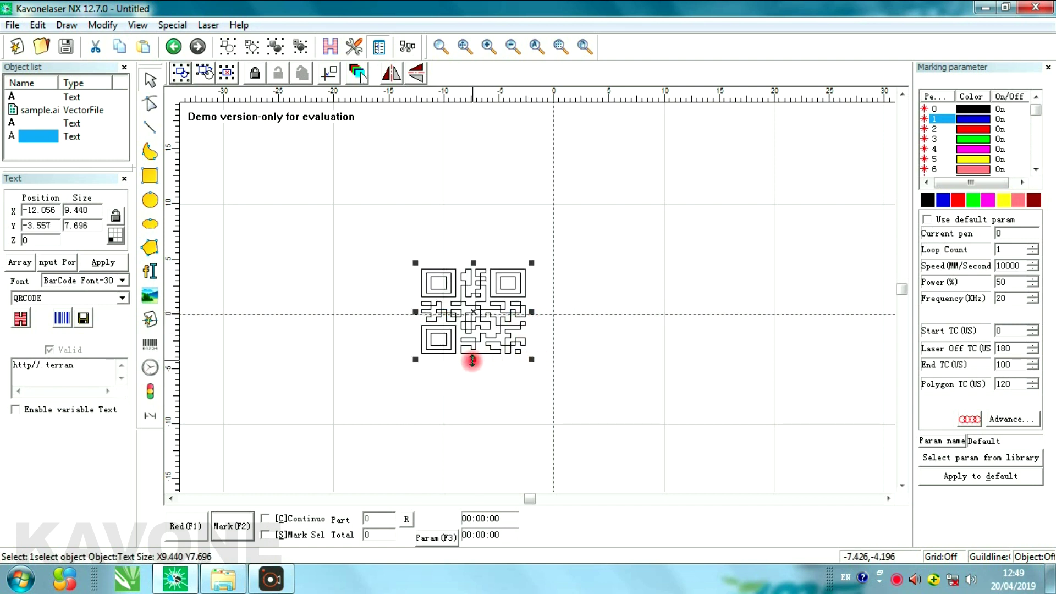
drag(472, 360, 473, 370)
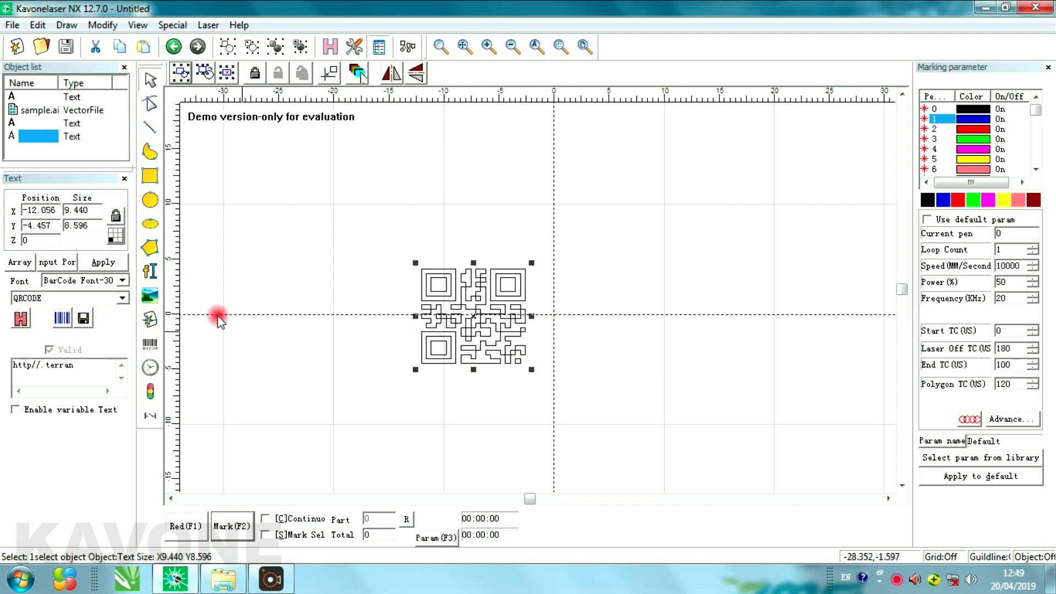
click(122, 298)
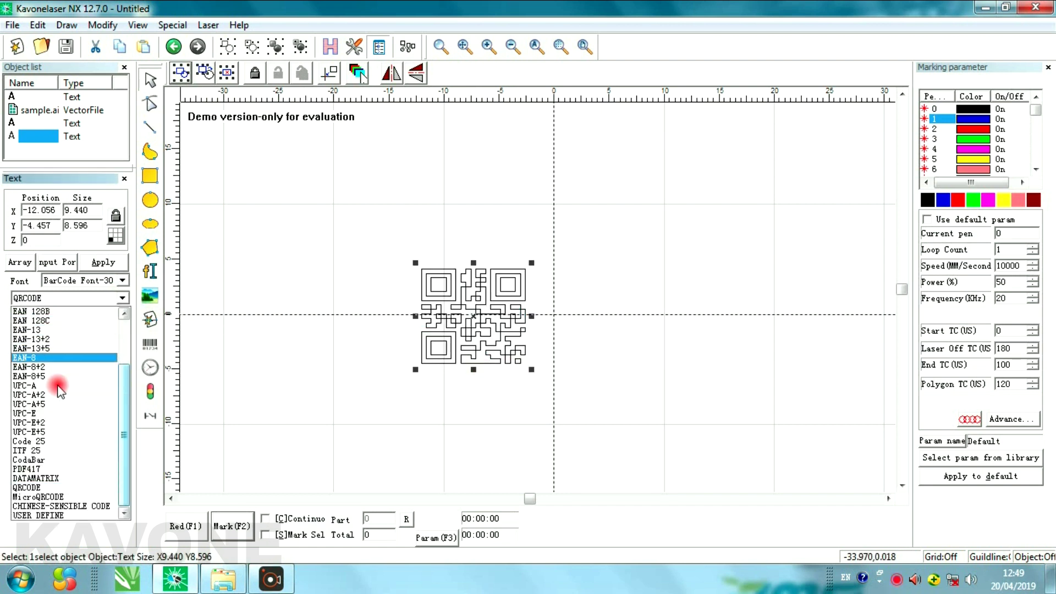
click(267, 364)
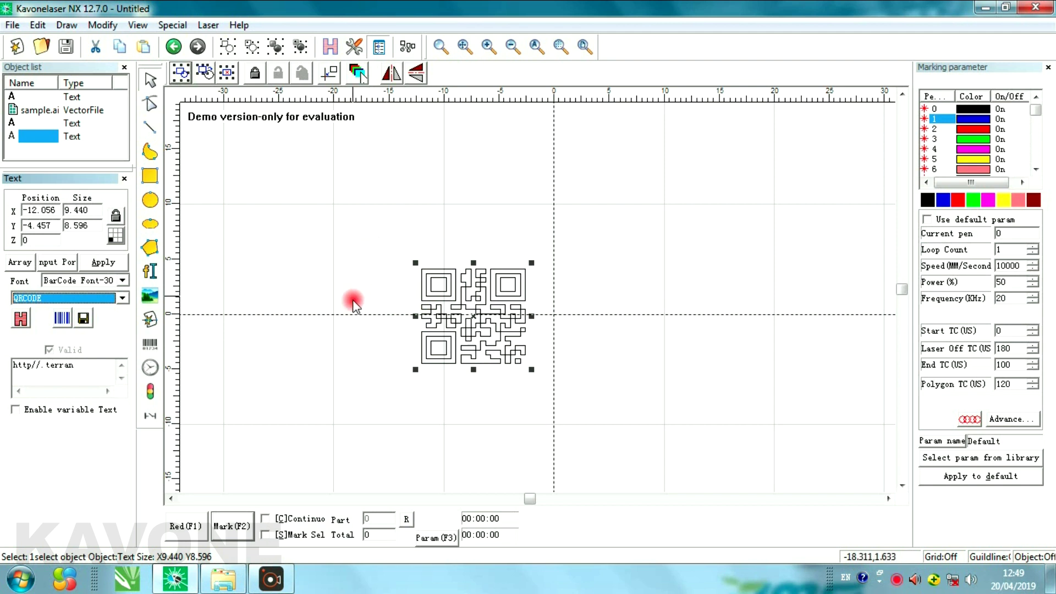
drag(473, 314, 467, 260)
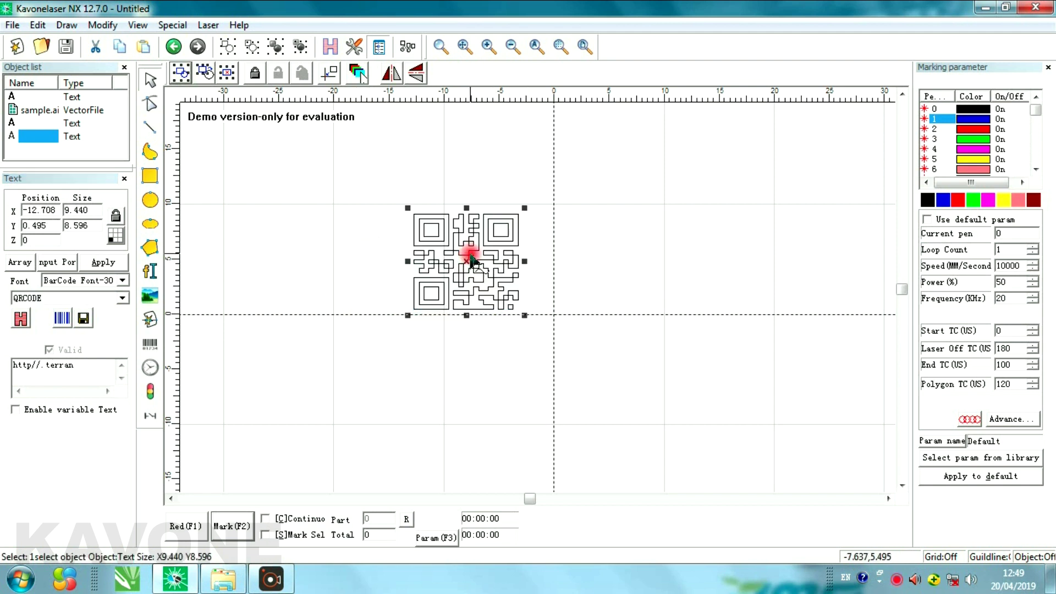
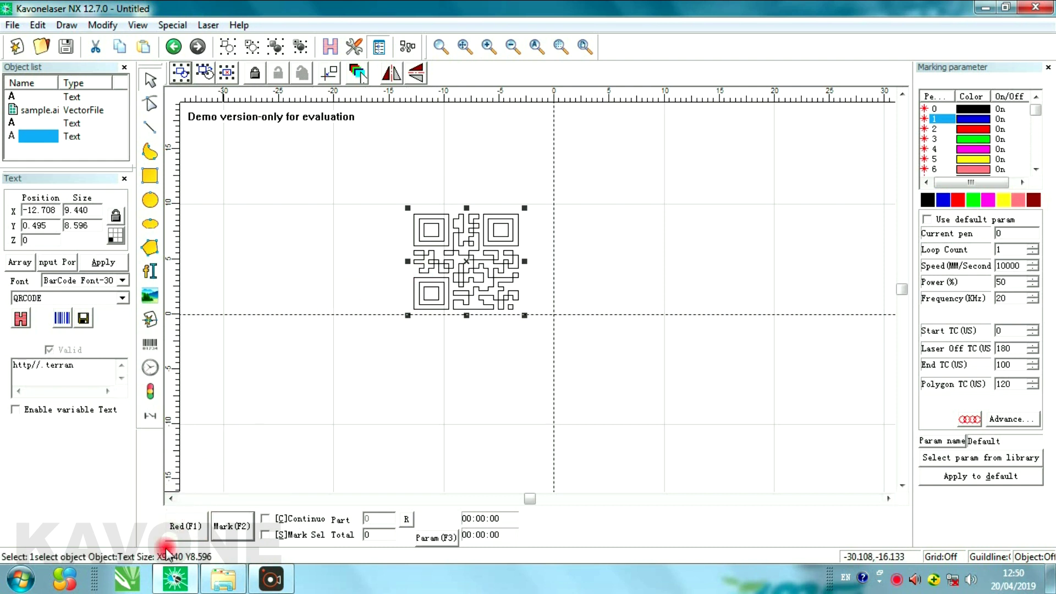
Draw a rectangle about 6.6 by 6.8 mm to the left of the QR code and enable continuous marking.
click(234, 532)
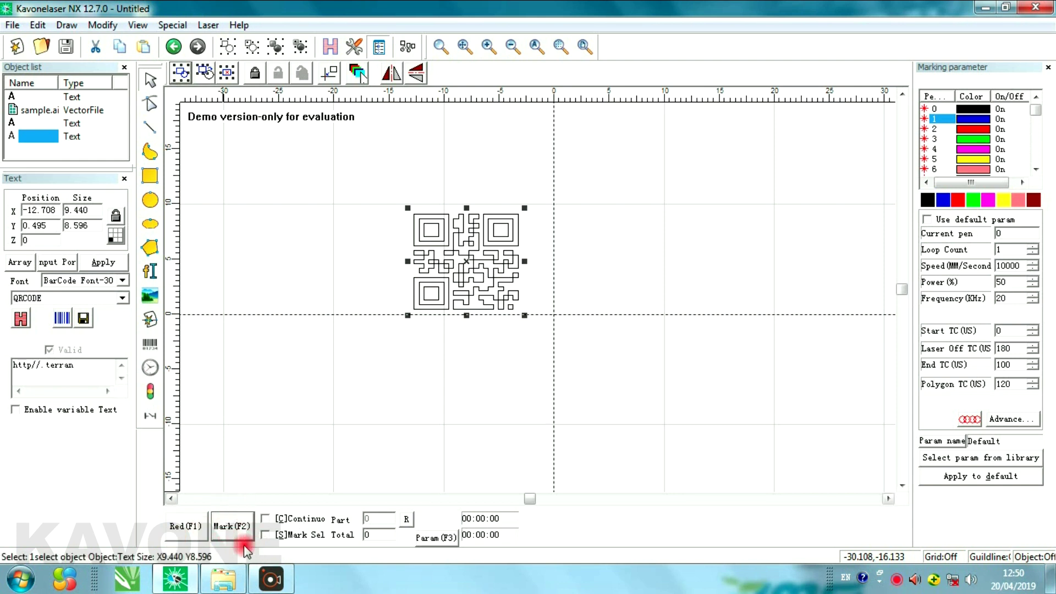
click(272, 519)
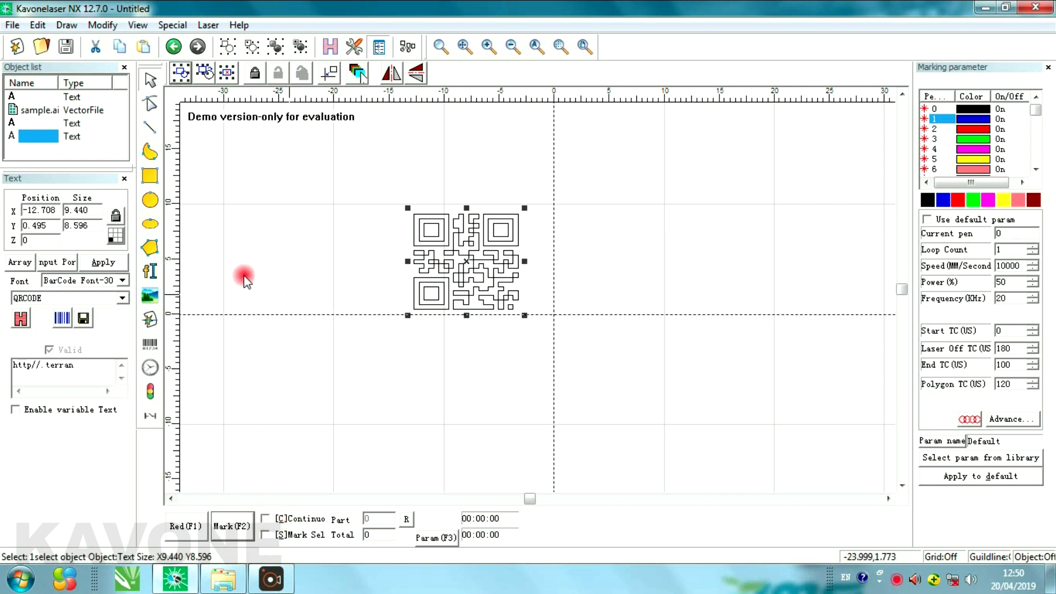
click(152, 176)
drag(212, 206, 286, 280)
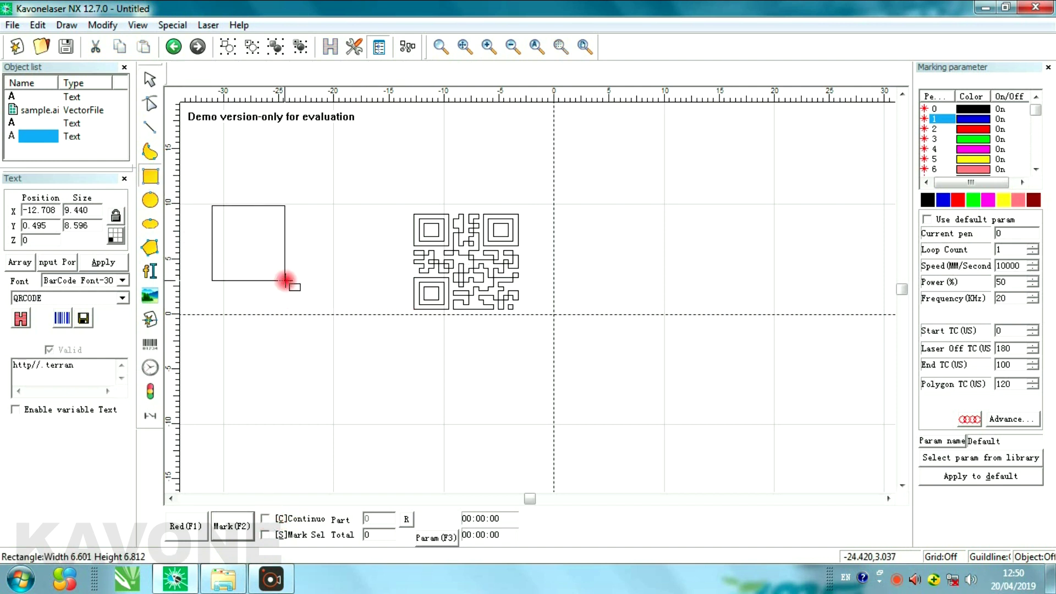
click(266, 518)
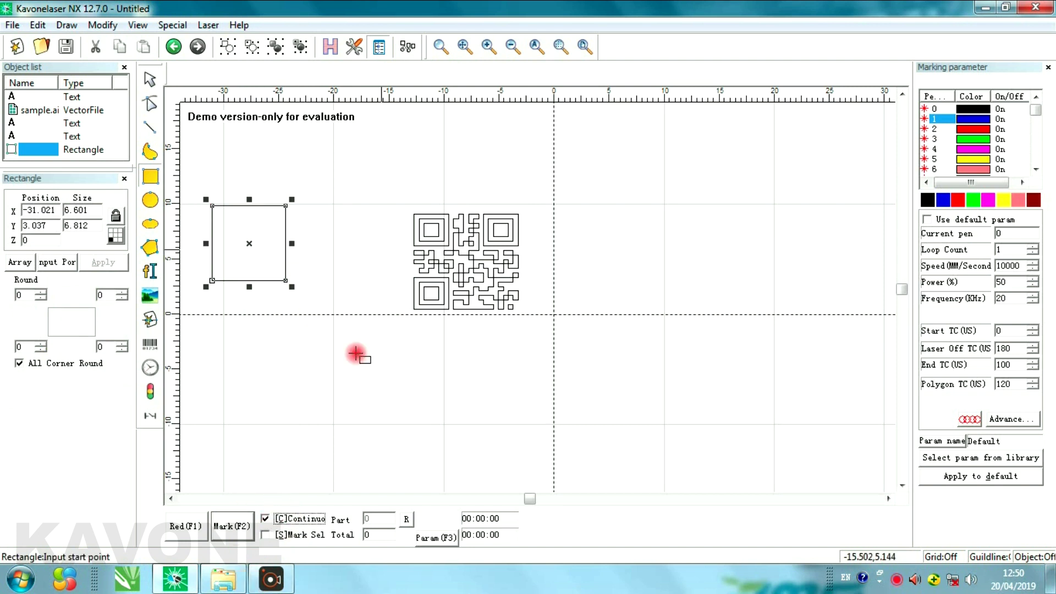
Draw an ellipse about 5.8 by 5.0 mm below and between the rectangle and the QR code, and enable marking of selected objects only.
click(150, 224)
drag(314, 313, 380, 367)
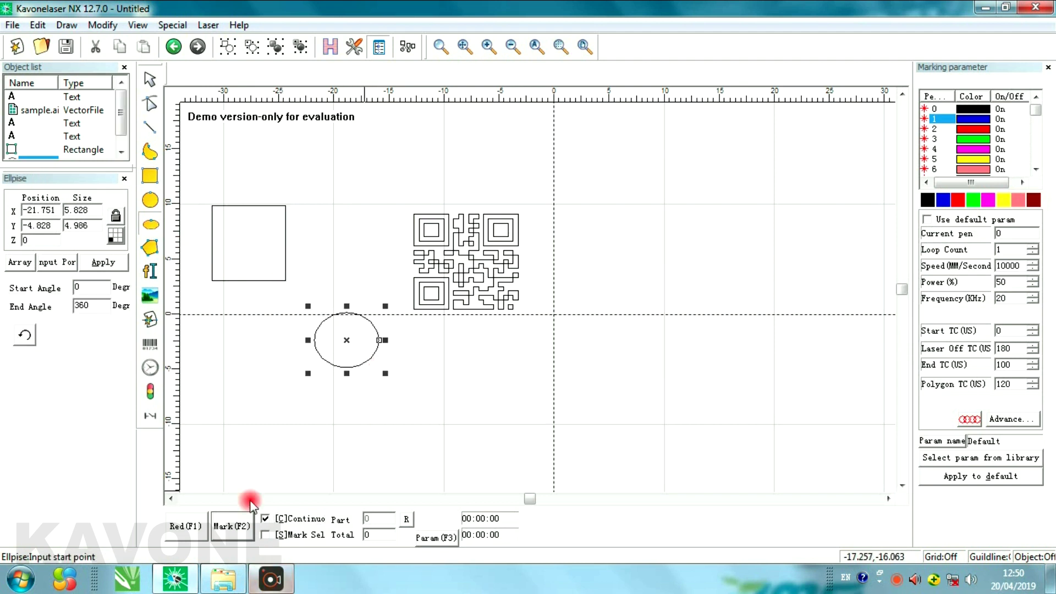
click(266, 534)
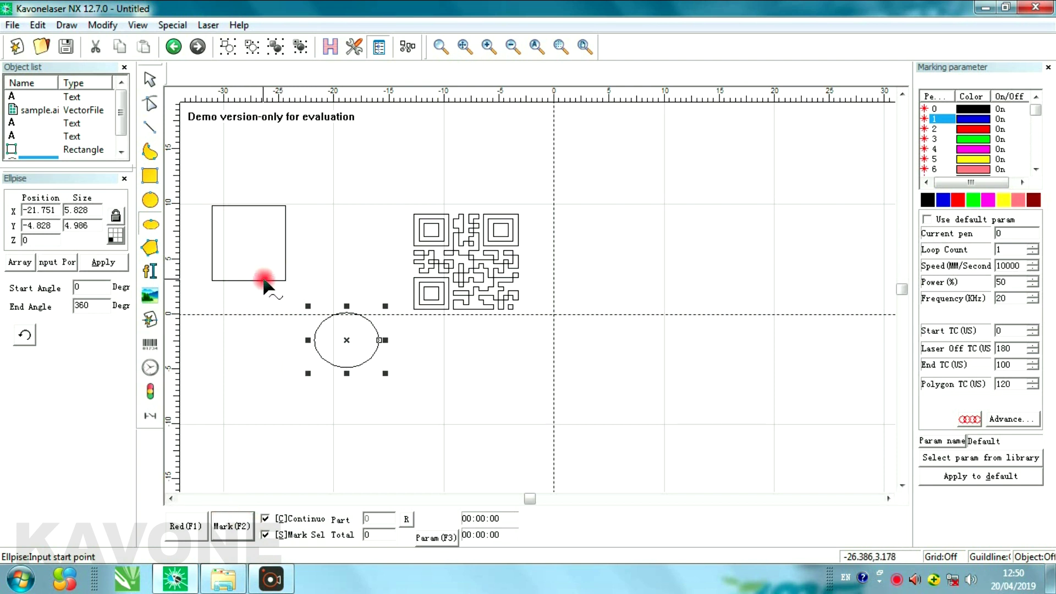
Select the rectangle on its own, followed by the QR code on its own.
click(147, 81)
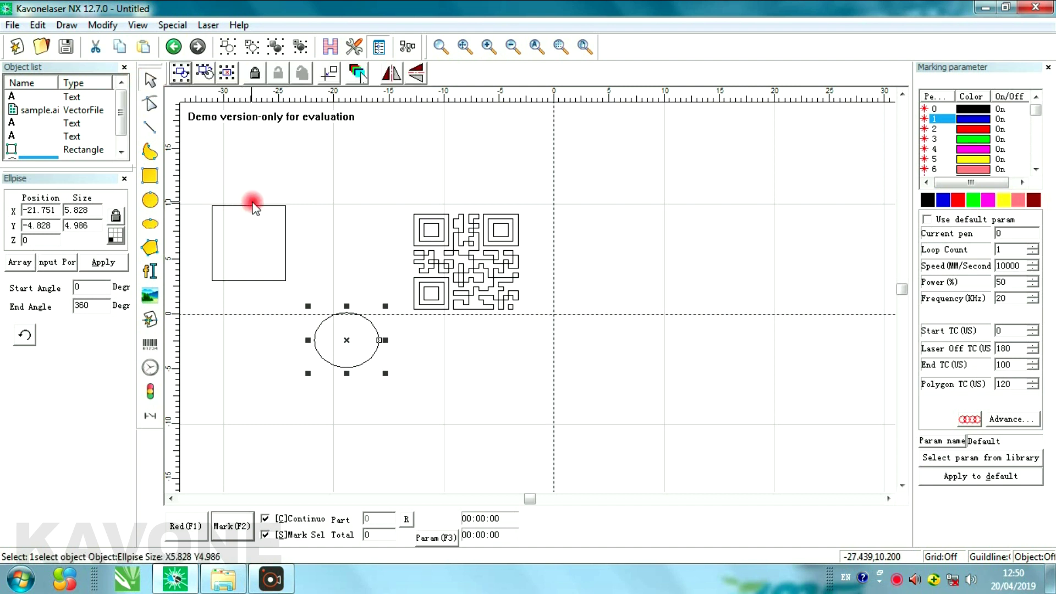
click(252, 208)
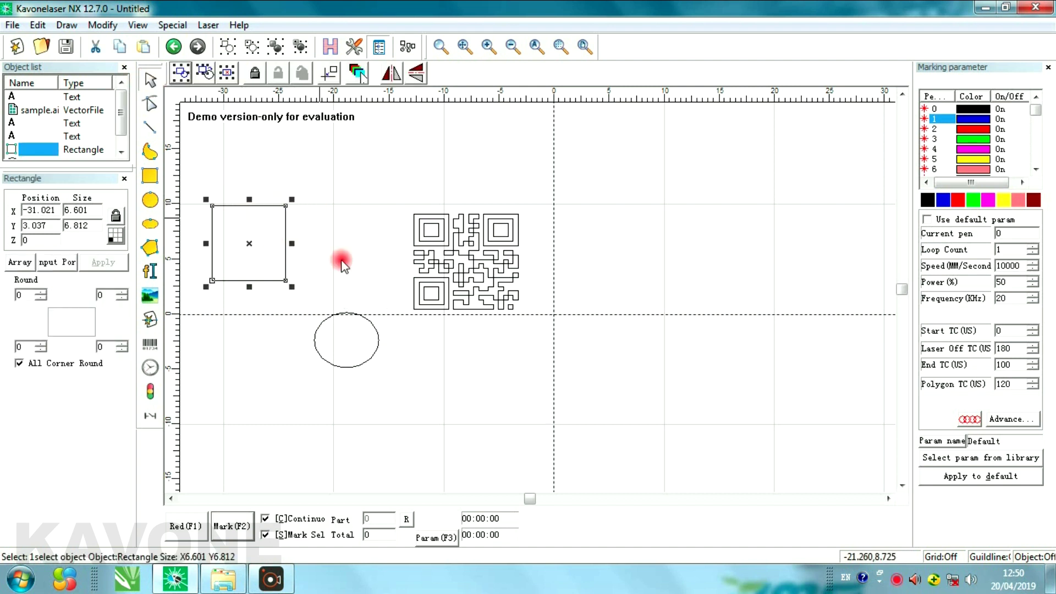
click(469, 246)
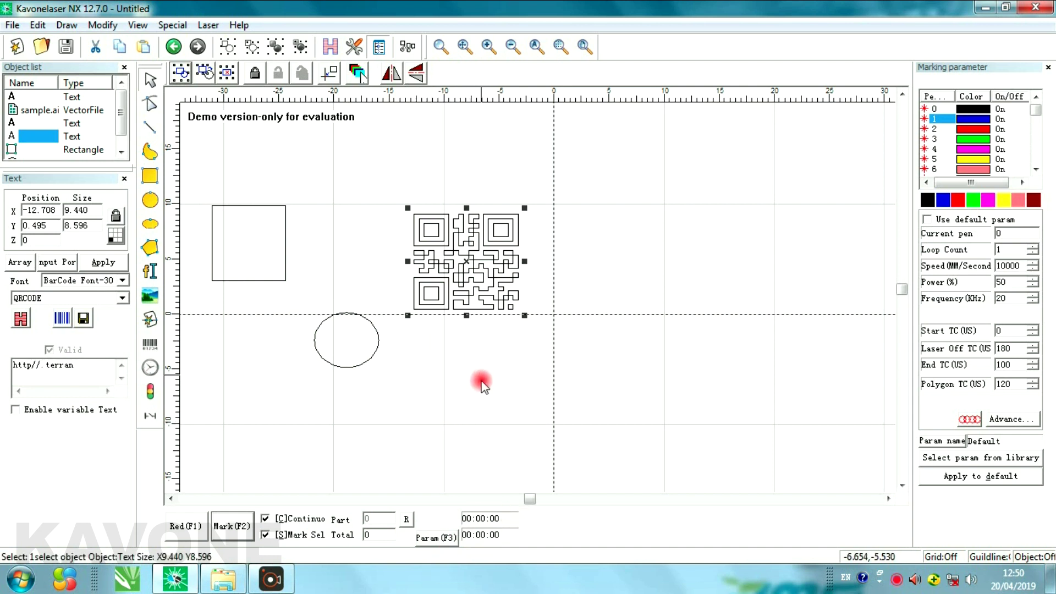
Select all three objects and examine the Field, Laser Control, Port, Other and Hardware info settings of the marking configuration.
click(430, 544)
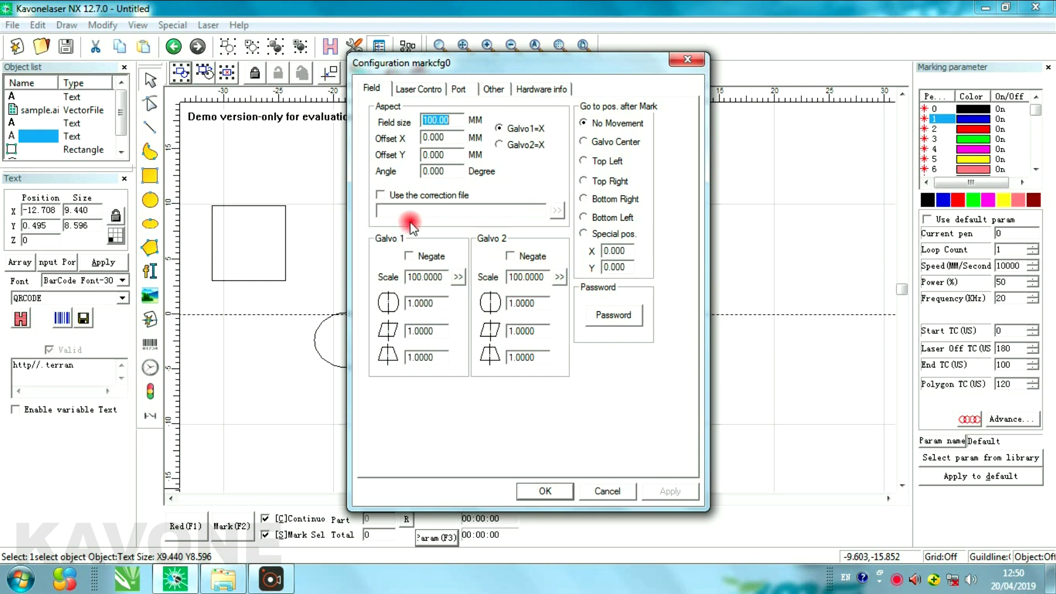
click(690, 55)
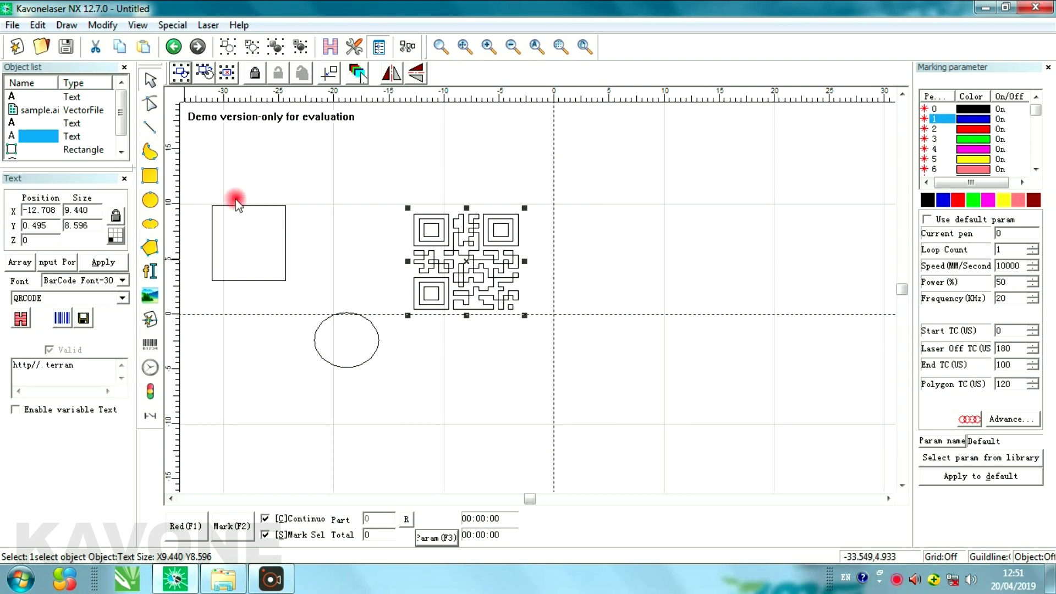
drag(193, 175, 599, 421)
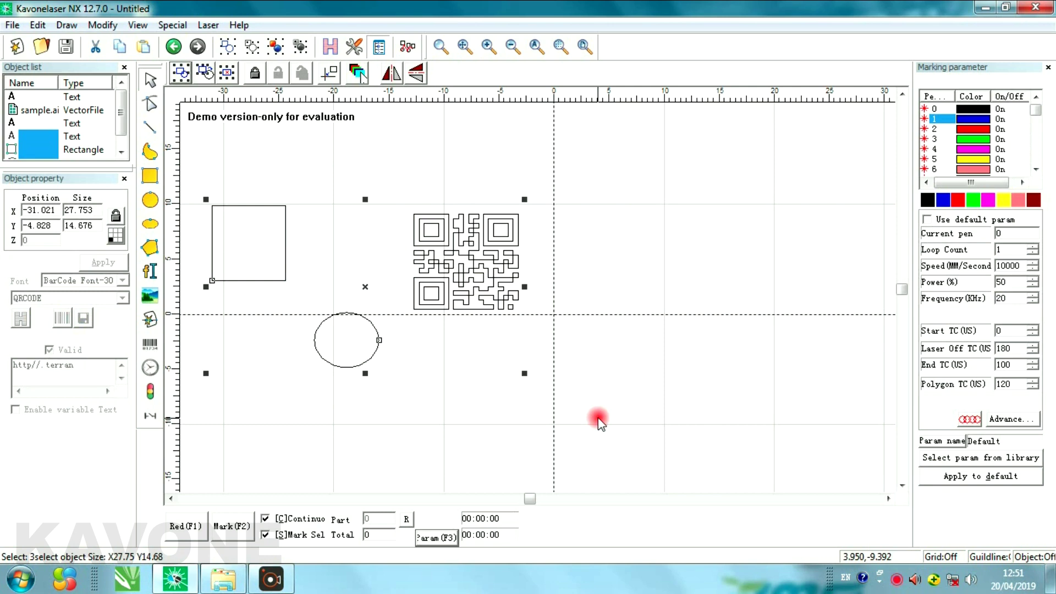
click(437, 537)
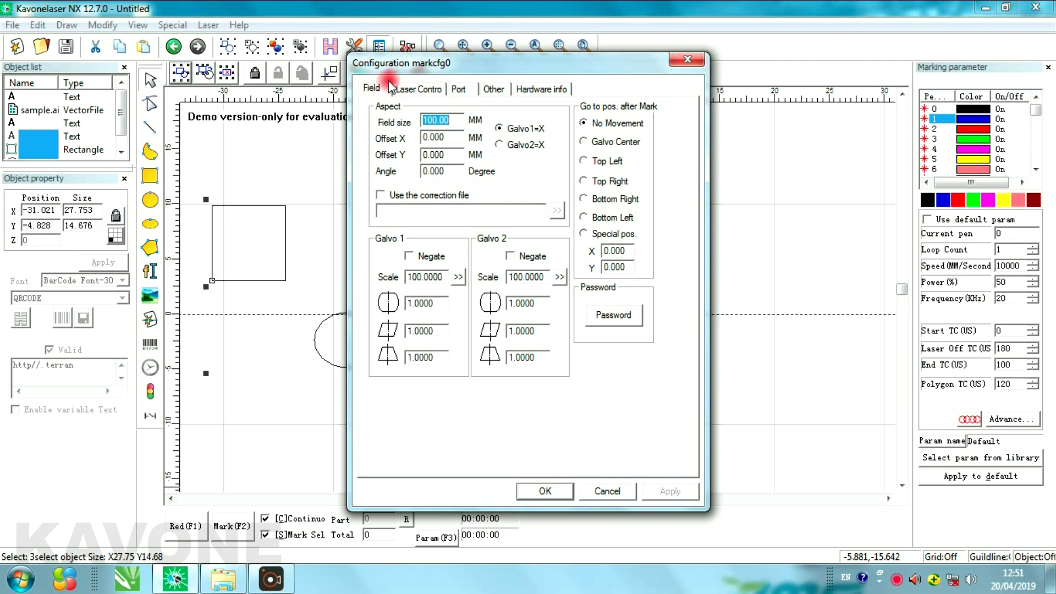
click(411, 89)
click(460, 90)
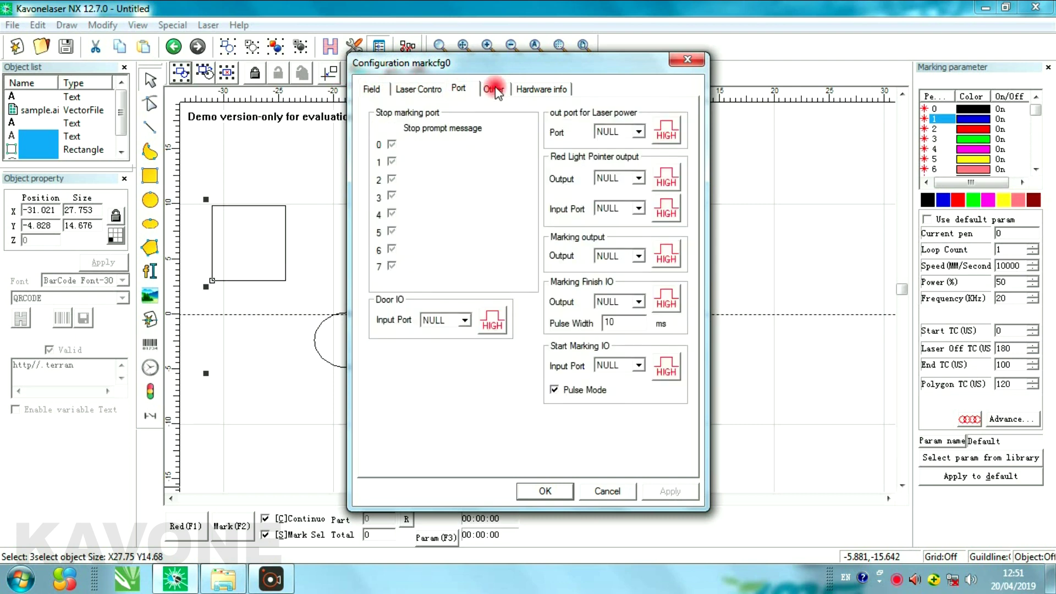
click(494, 90)
click(541, 88)
click(688, 59)
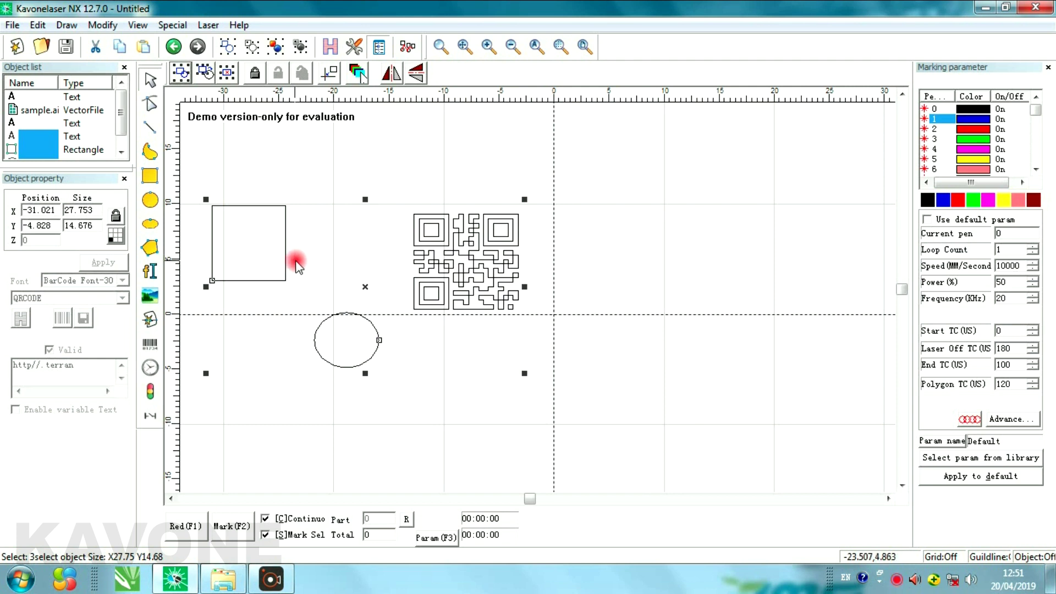
Delete the three selected objects and start a new document without saving the changes.
key(Delete)
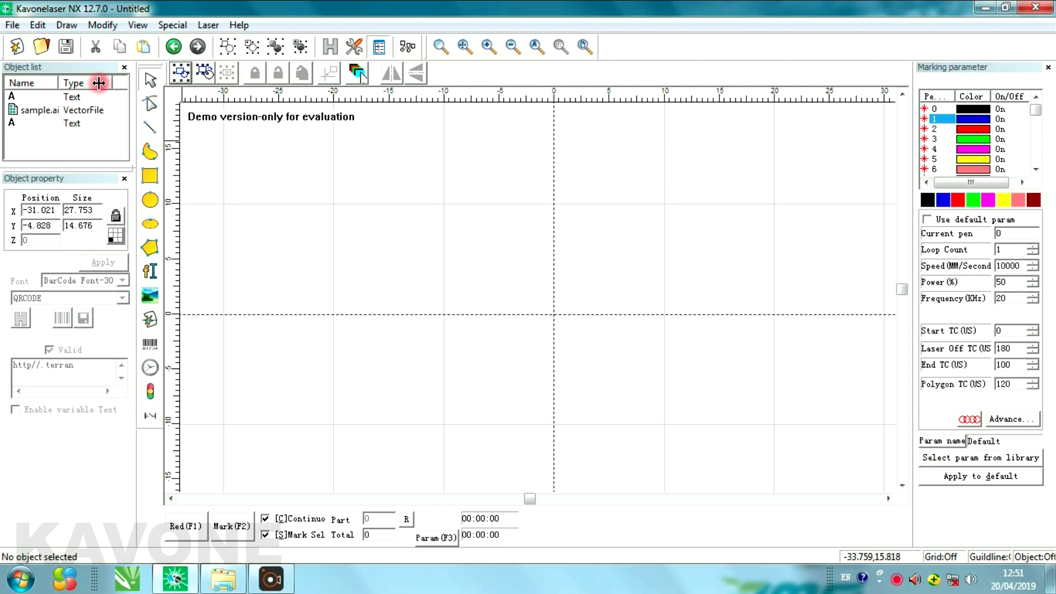
click(19, 48)
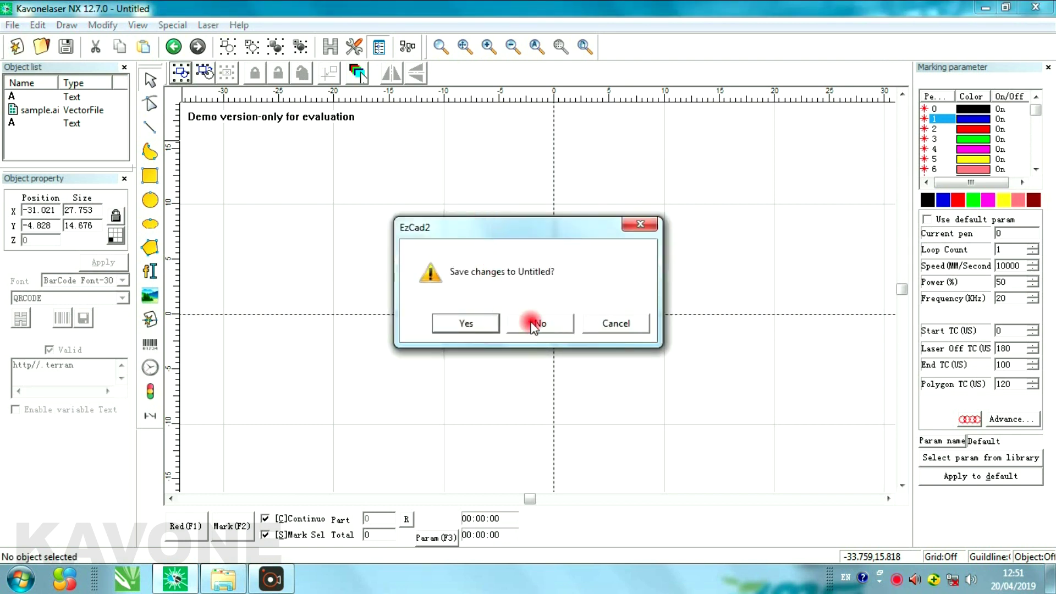
click(533, 324)
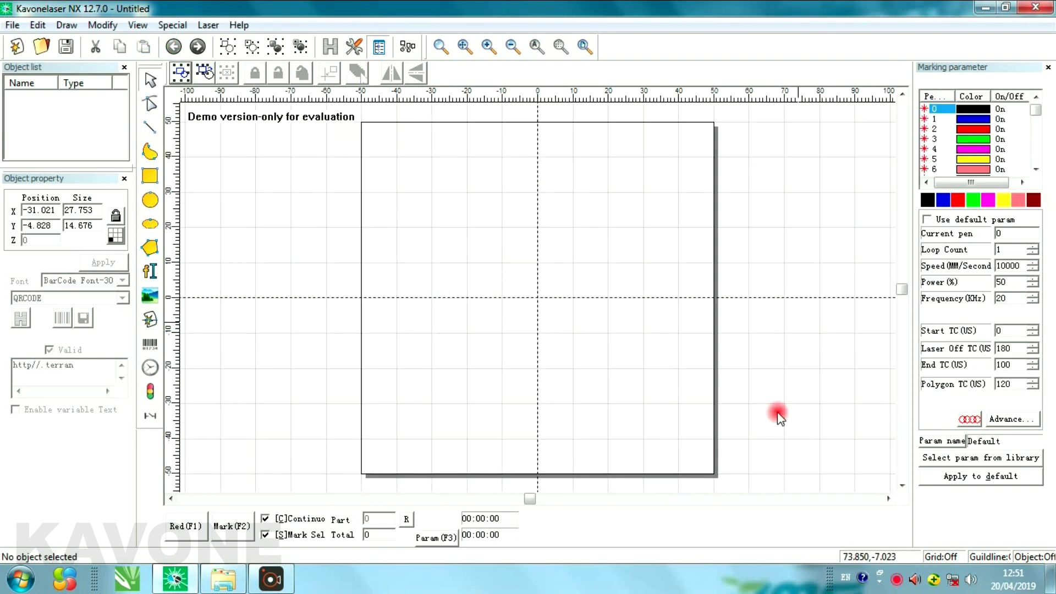
Open the existing marking file 123.ezd.
click(43, 45)
click(400, 229)
click(651, 262)
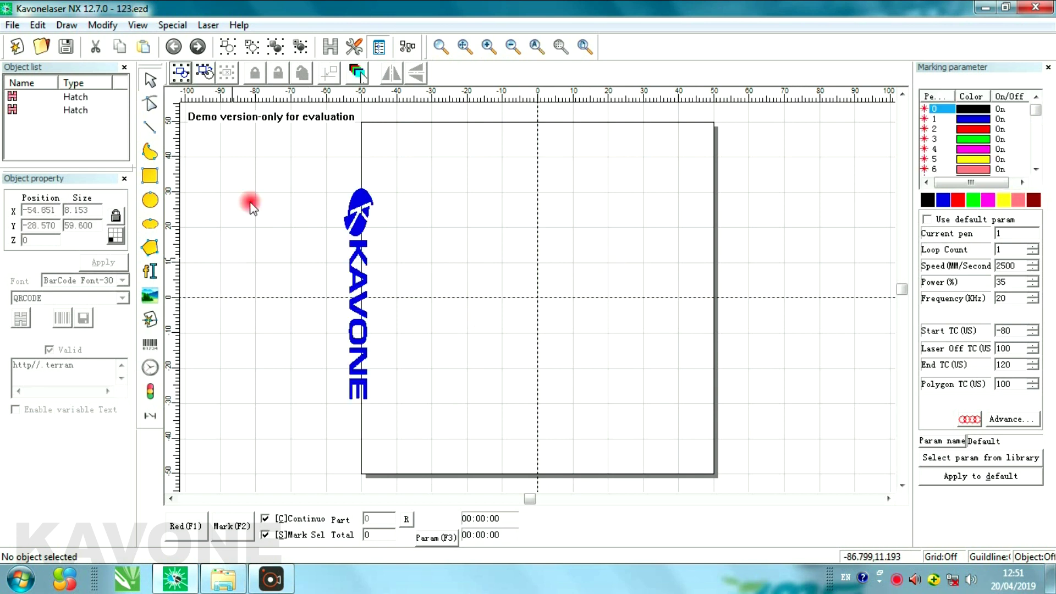
click(357, 242)
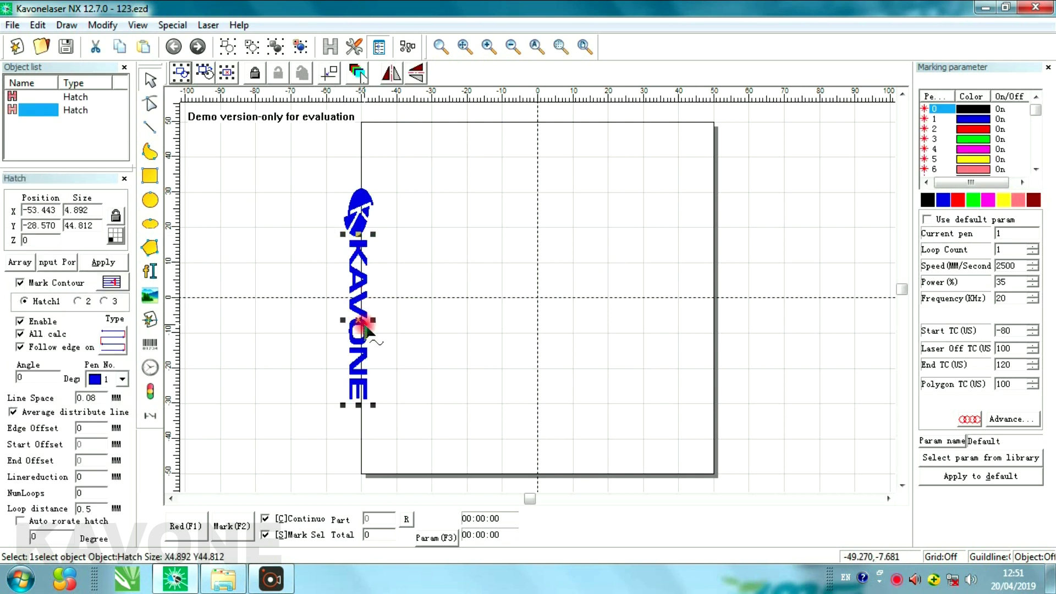
drag(360, 322, 524, 298)
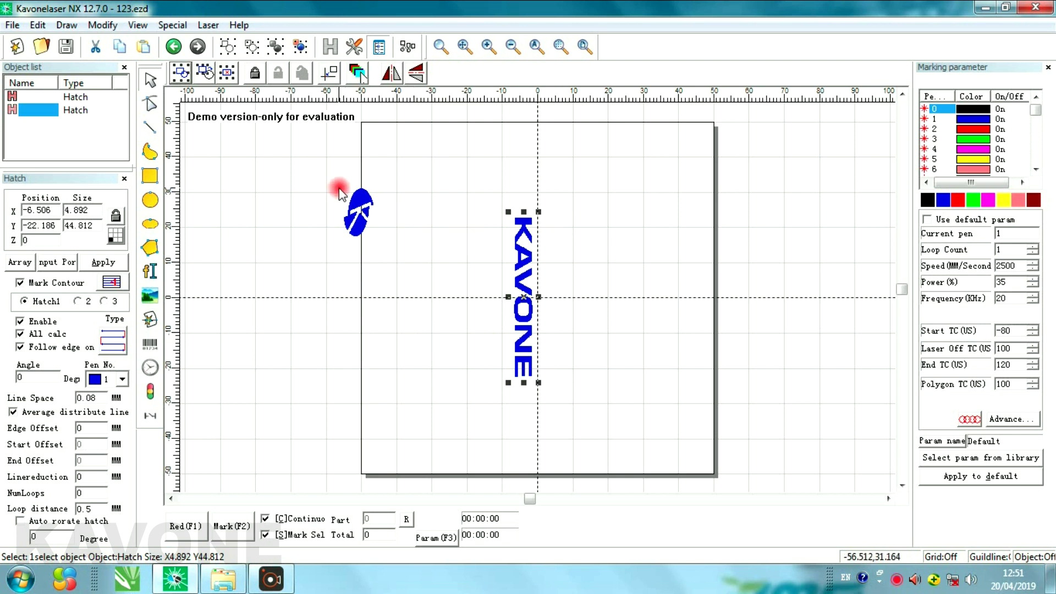
key(ctrl+z)
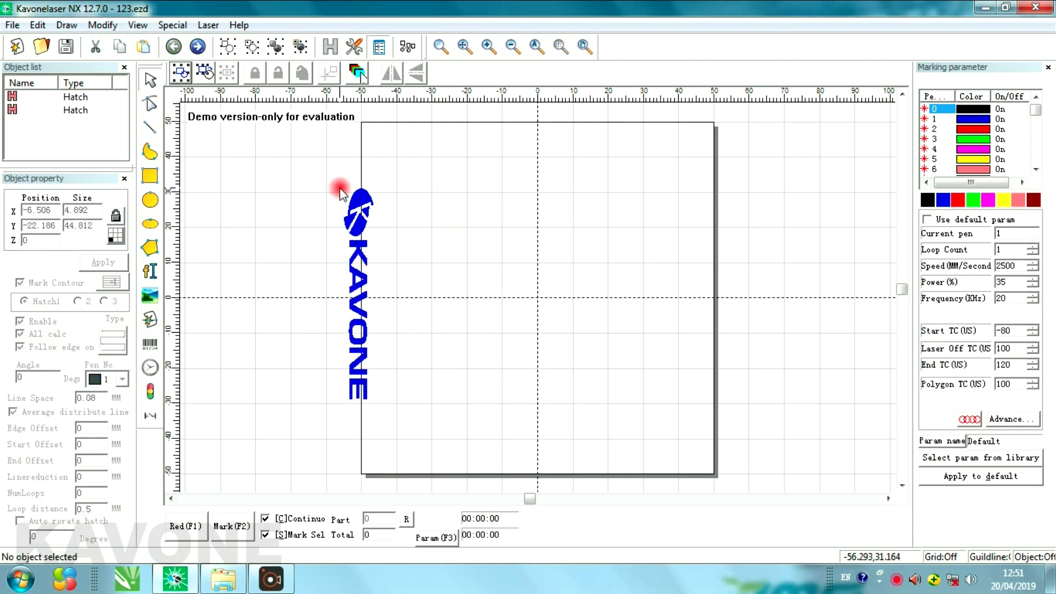
Move both hatched parts of the KAVONE logo just right of the vertical centre line, and cut and paste them back.
drag(325, 176, 422, 452)
mouse_move(361, 290)
mouse_down()
mouse_move(592, 326)
mouse_move(557, 293)
mouse_up()
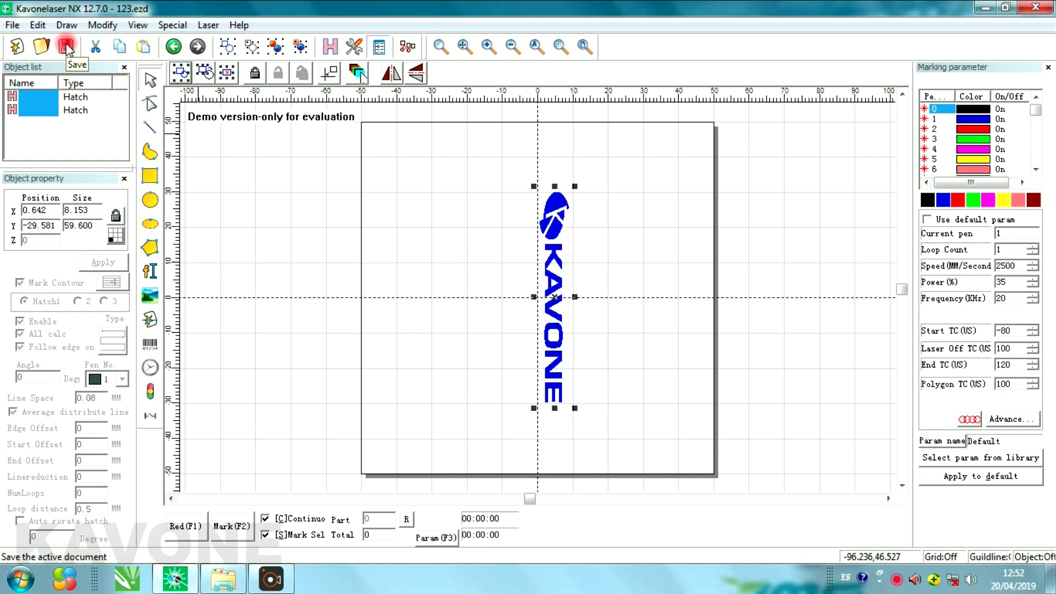
click(95, 50)
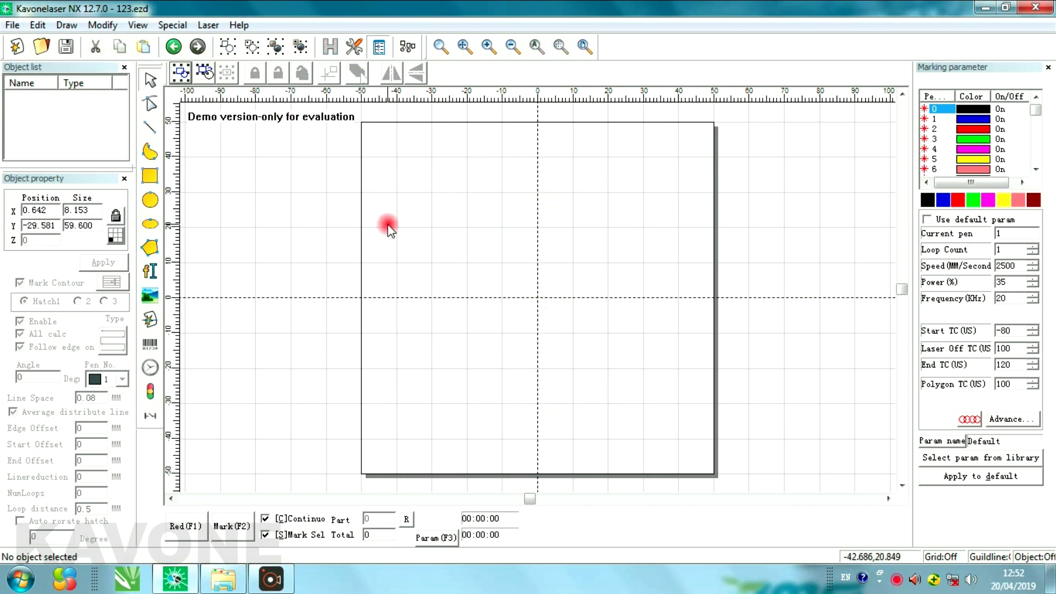
click(145, 47)
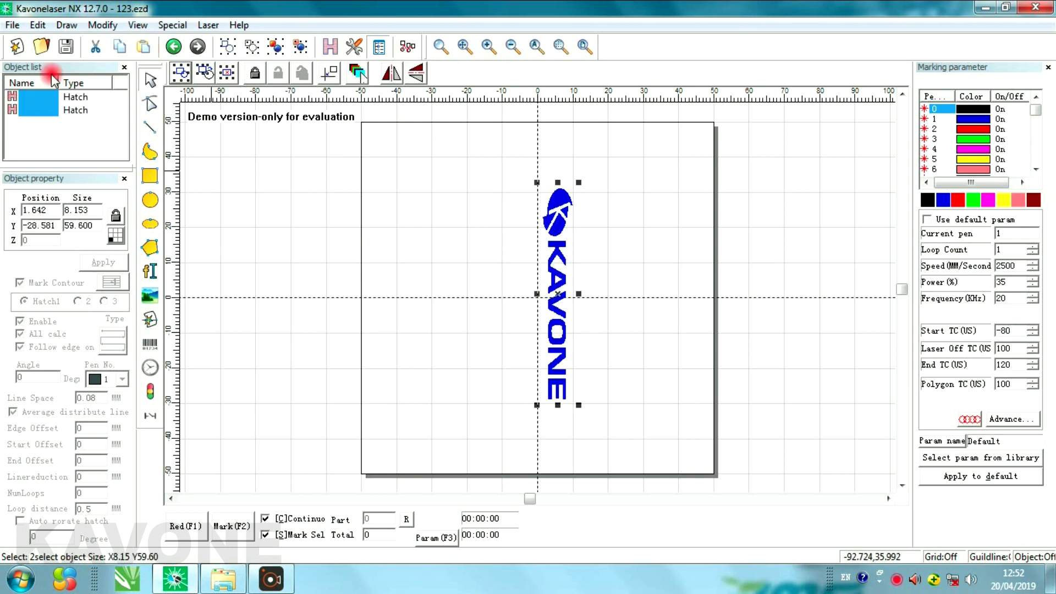
Copy the KAVONE logo and place the duplicate about 27 mm to the right of the original.
click(117, 48)
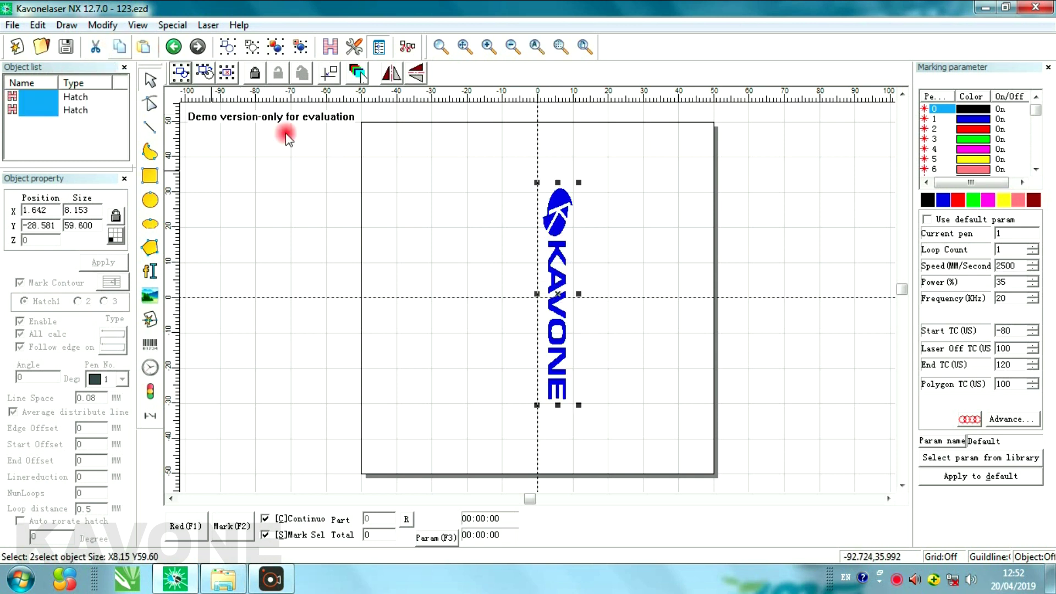
click(142, 48)
drag(562, 291, 651, 292)
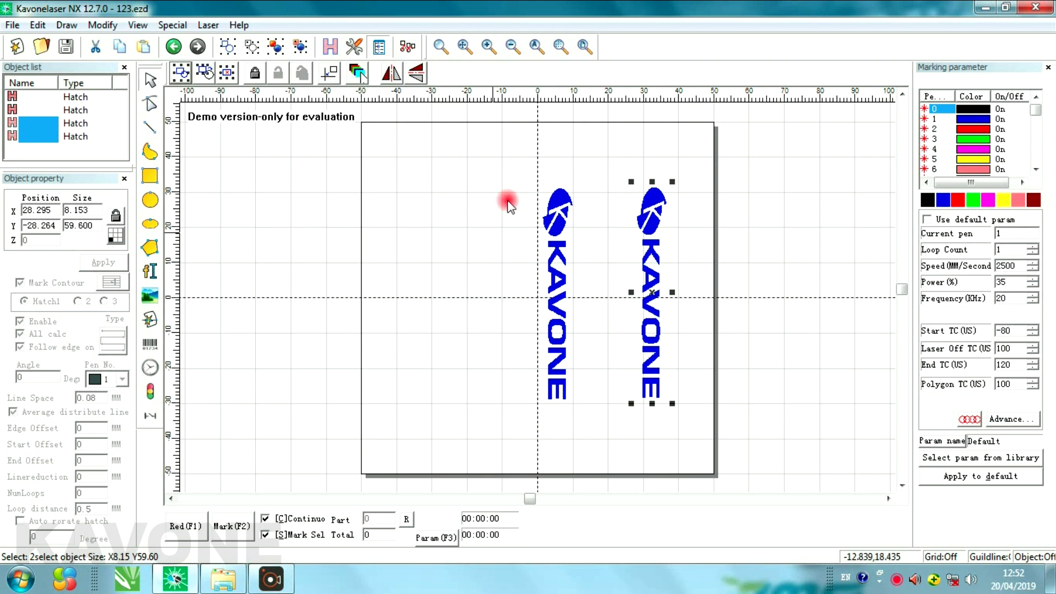
Undo the move of the duplicated logo and redo it.
click(173, 47)
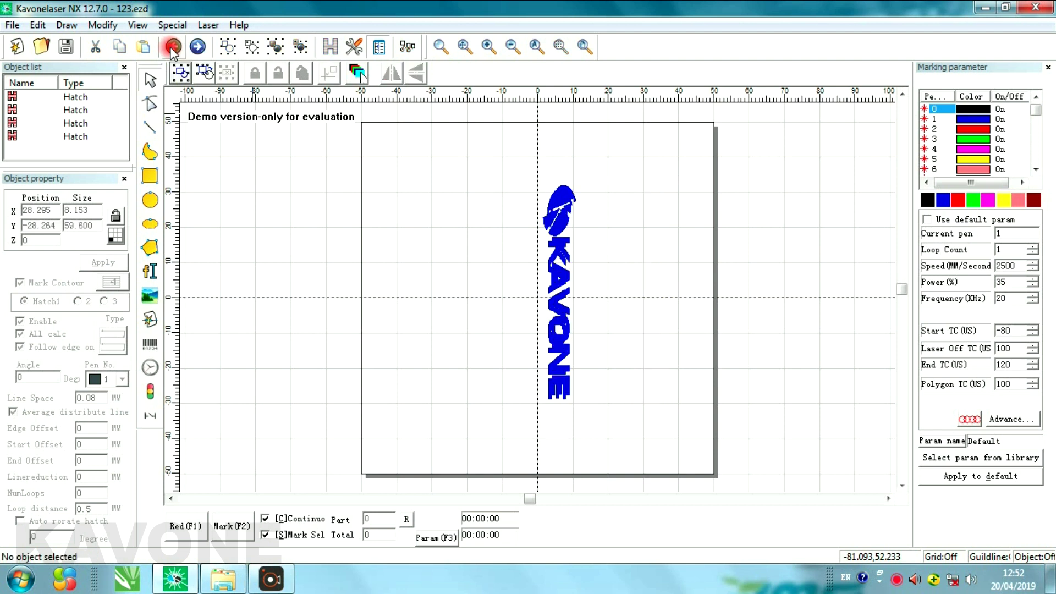
click(199, 50)
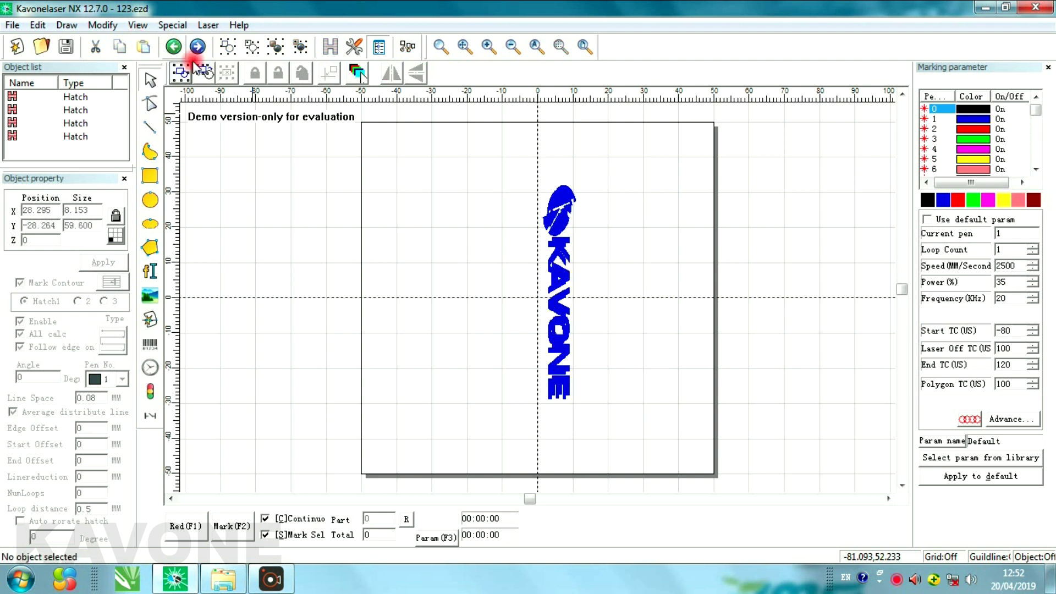
click(197, 49)
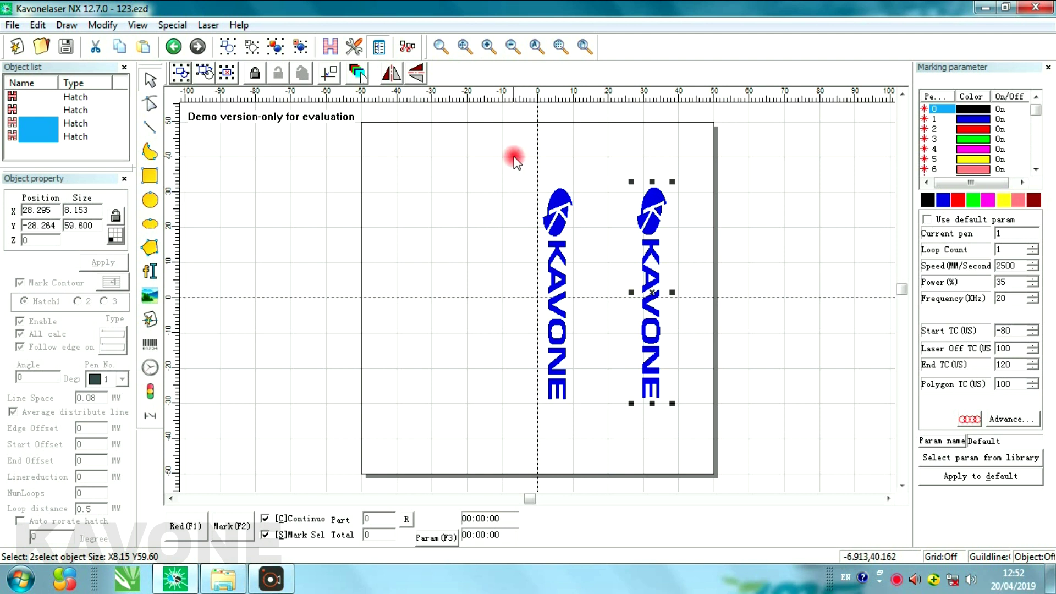
Combine both KAVONE logos into one object and stretch it leftward to about 49 mm wide.
mouse_move(509, 148)
mouse_down()
mouse_move(641, 320)
mouse_move(706, 432)
mouse_up()
click(229, 47)
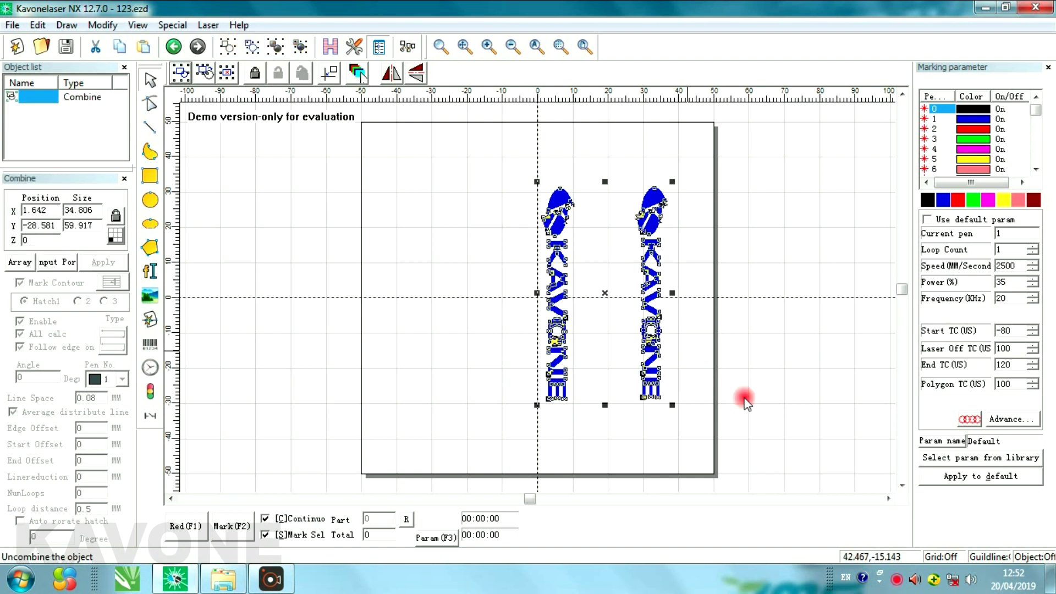
drag(536, 292, 486, 291)
Reshape the letter V in the left logo by moving the nodes at the end of its upper arm.
scroll(522, 286, up, 6)
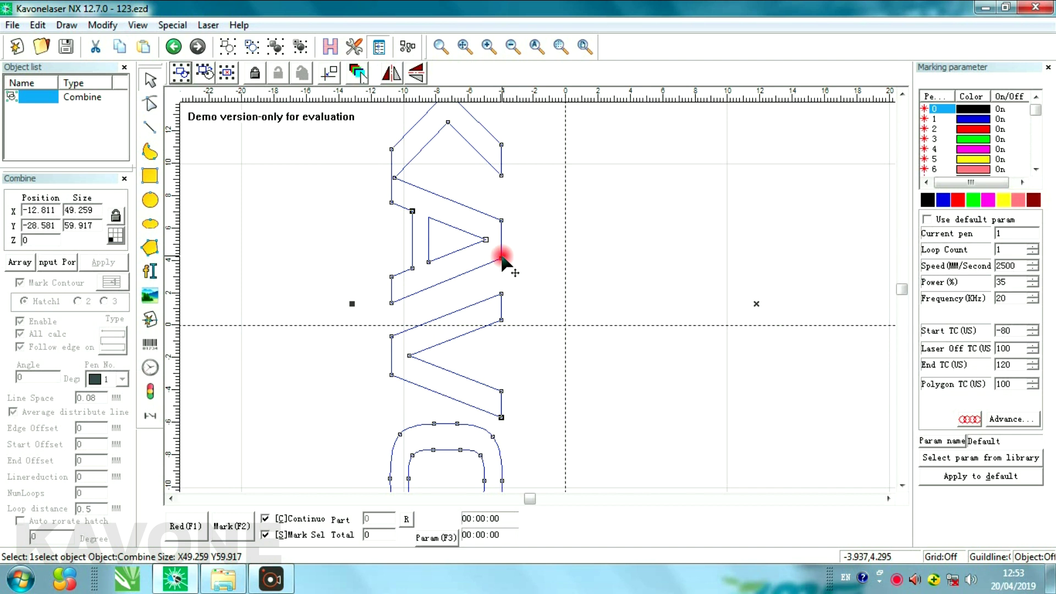
drag(503, 260, 531, 285)
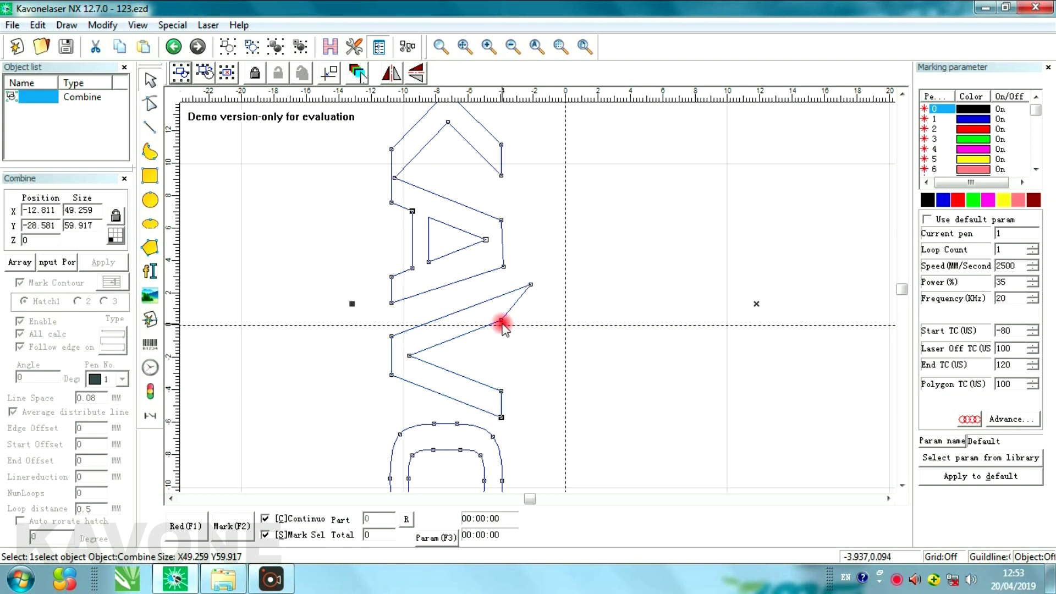
drag(501, 320, 524, 339)
drag(530, 285, 507, 293)
drag(524, 338, 506, 330)
scroll(537, 313, down, 3)
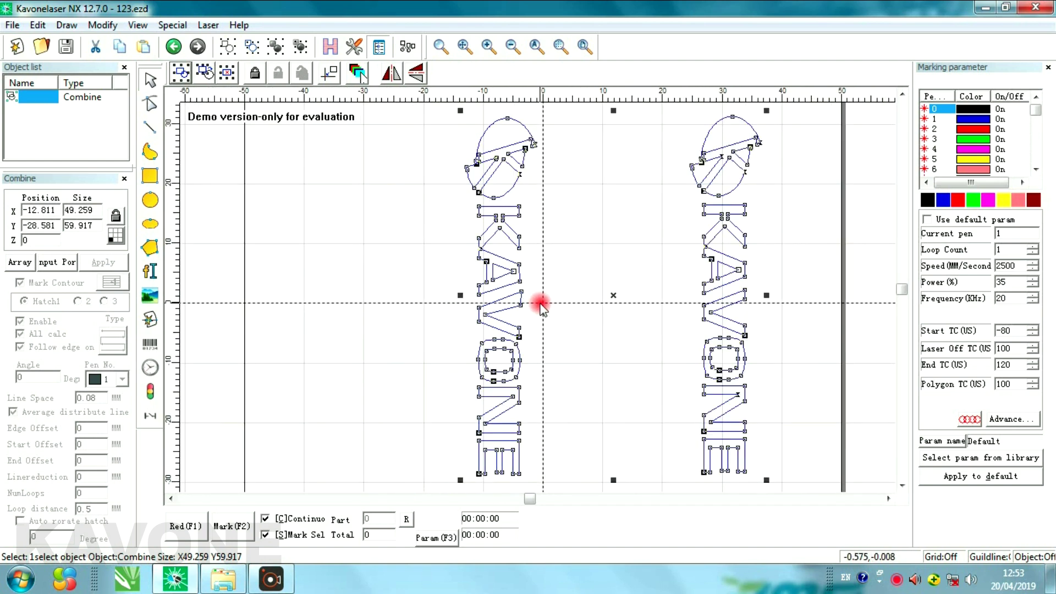
scroll(542, 308, down, 2)
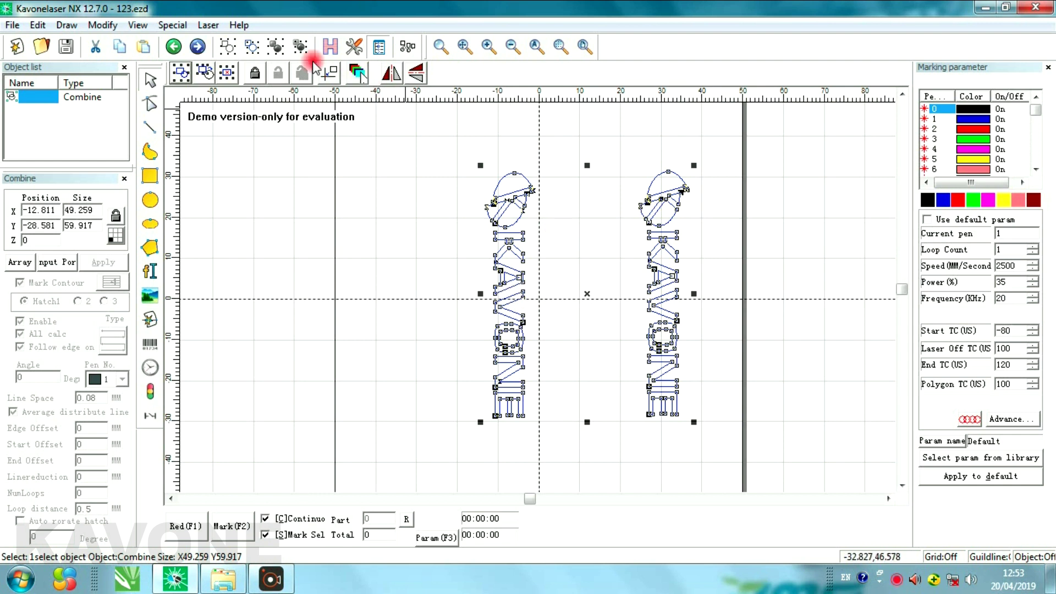
Uncombine the combined logo object into separate curves.
click(251, 48)
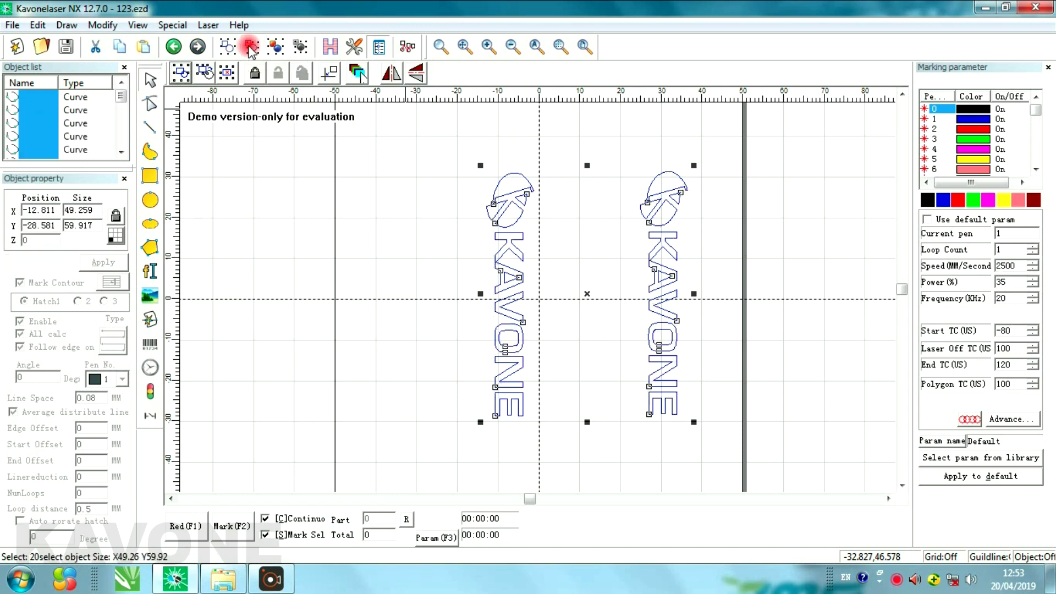
scroll(554, 271, up, 2)
scroll(554, 271, up, 1)
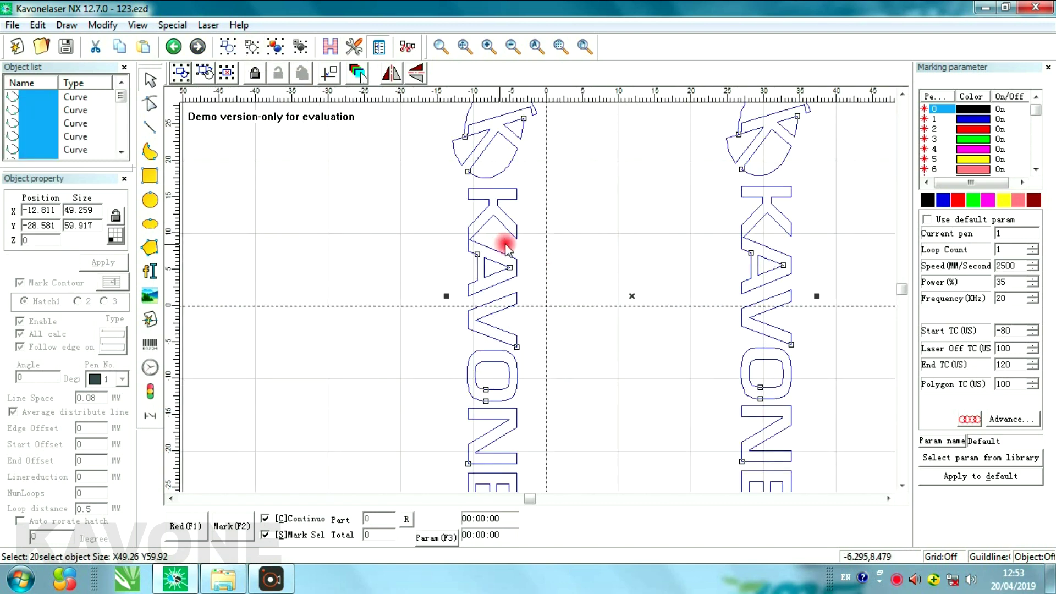
scroll(538, 219, down, 2)
Move the left logo's curves about 3.5 mm left and most of the right logo's curves about 3 mm right.
click(445, 216)
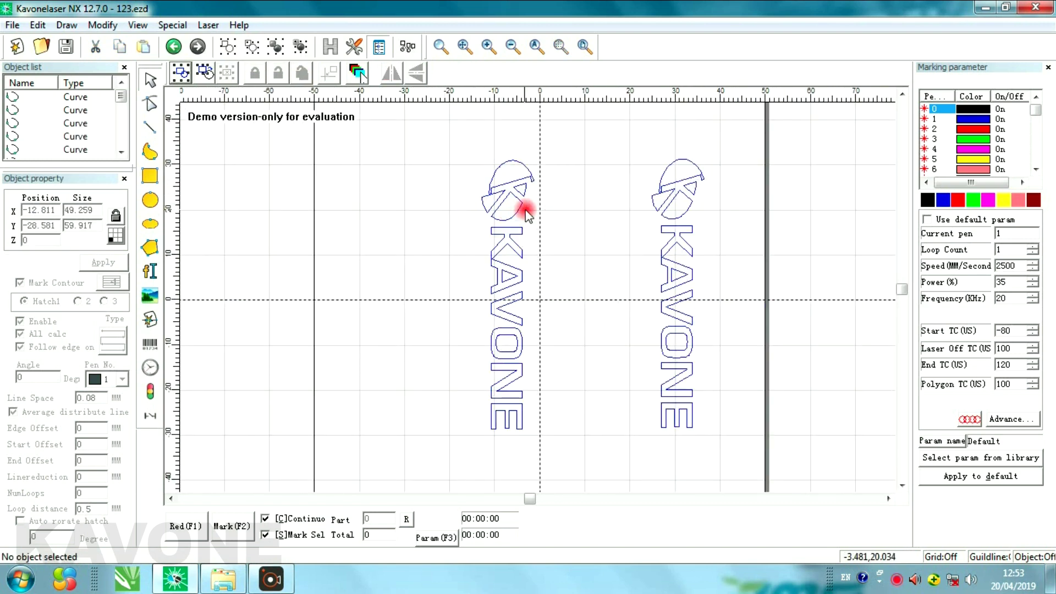
click(501, 208)
drag(468, 139, 578, 528)
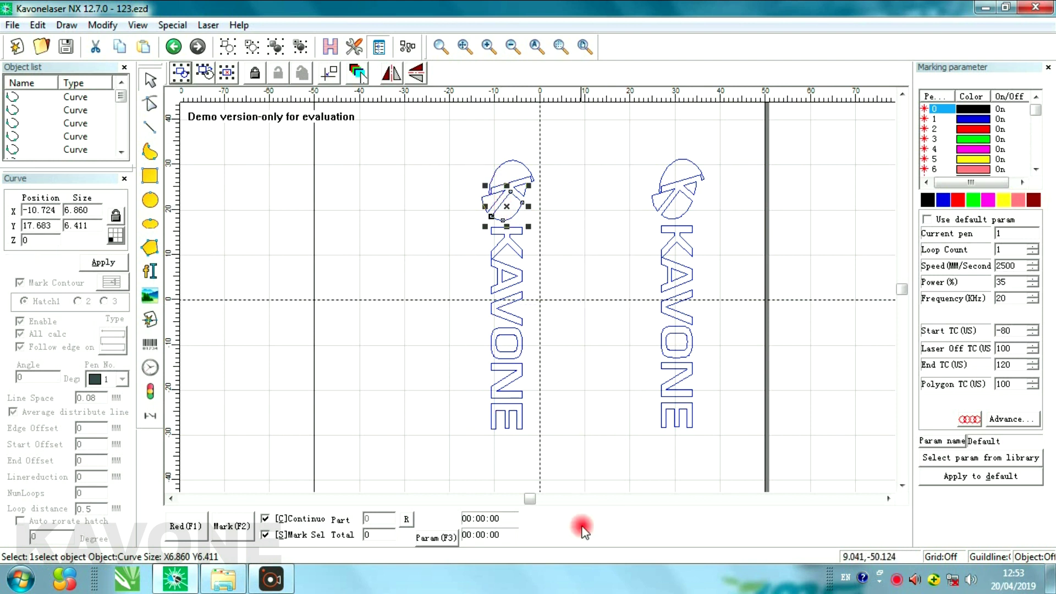
drag(506, 292, 491, 286)
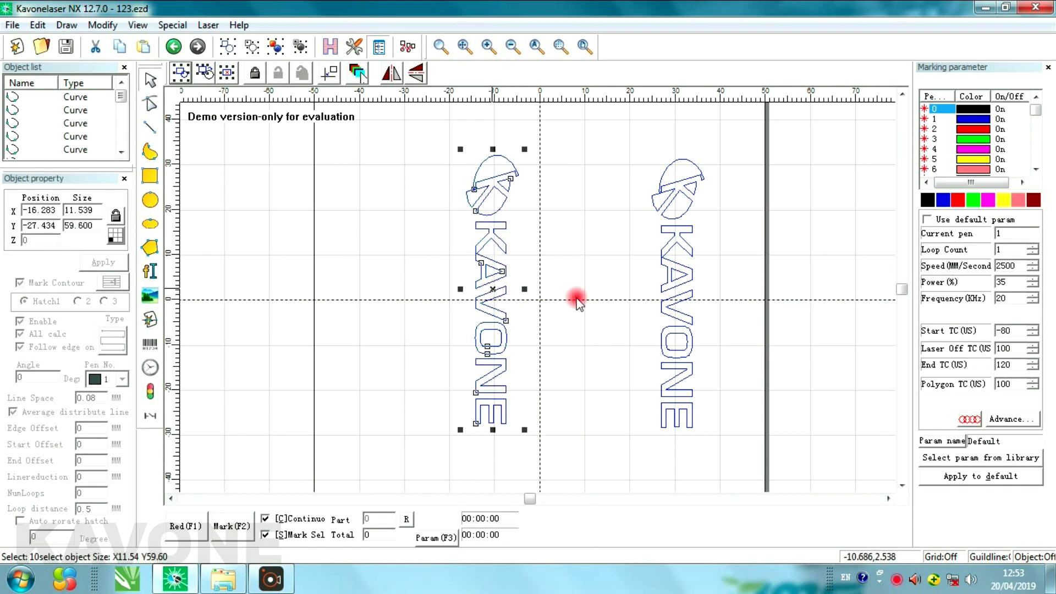
drag(733, 530, 732, 526)
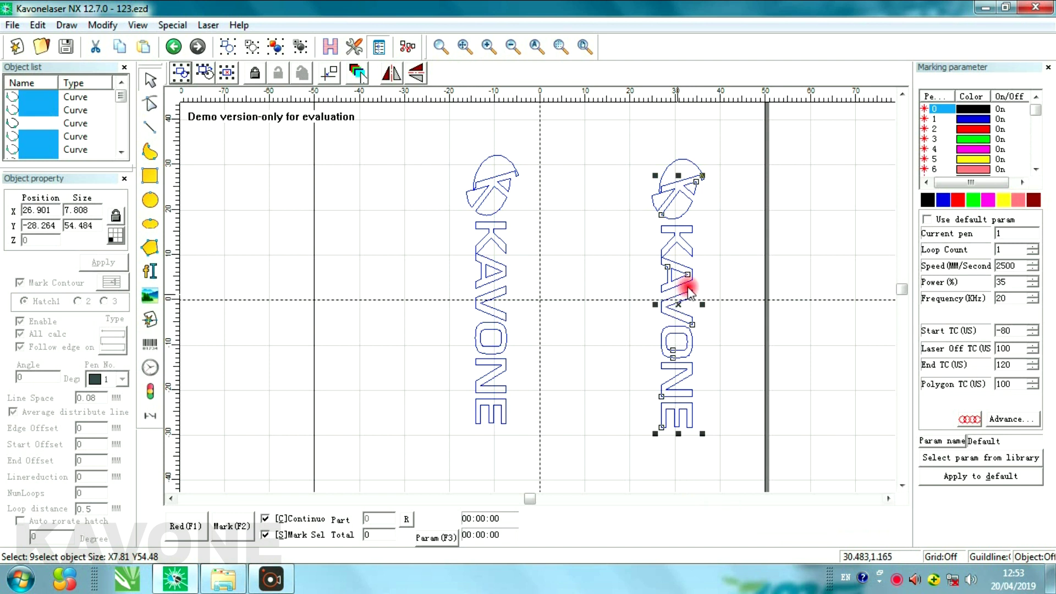
drag(678, 302, 690, 302)
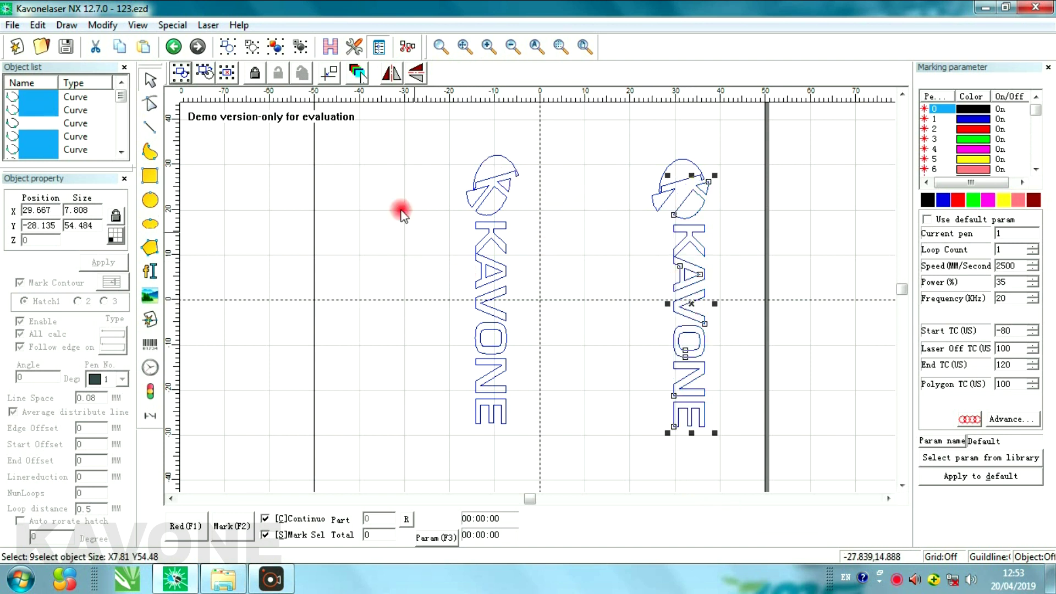
Draw a rectangle about 9.3 by 9.1 mm to the left of the left logo.
click(150, 176)
drag(358, 210, 399, 251)
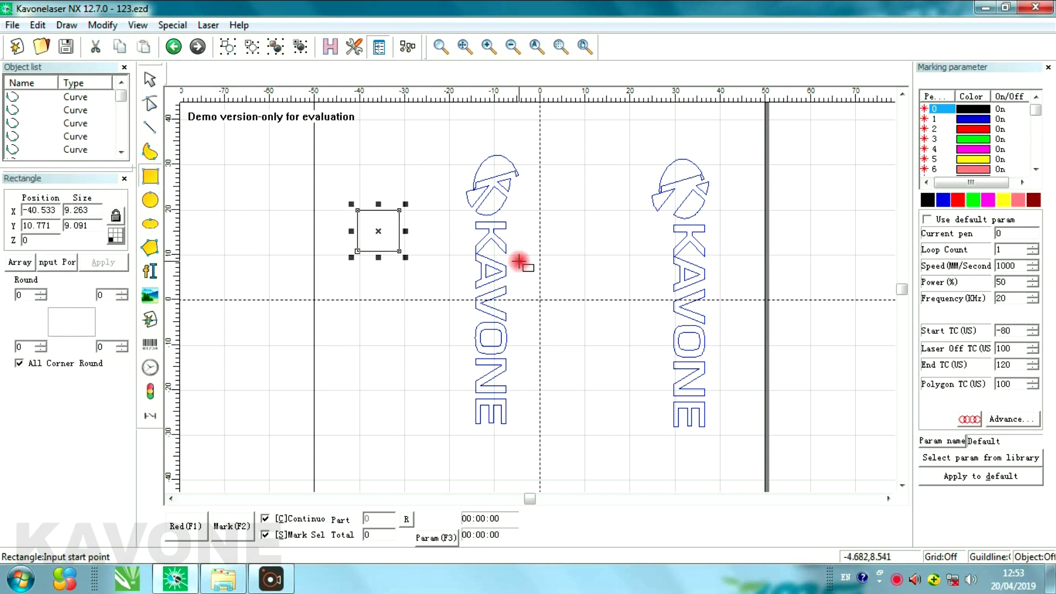
click(146, 78)
Group the rectangle with the left logo's curves and move the group about 1.4 mm left and 0.7 mm up.
drag(331, 130, 573, 485)
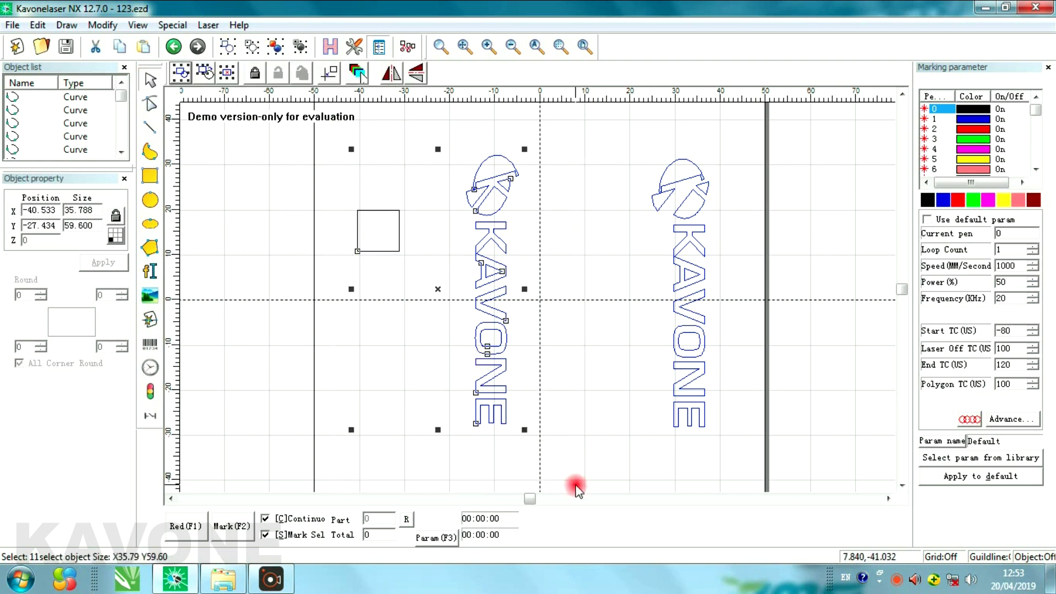
click(277, 48)
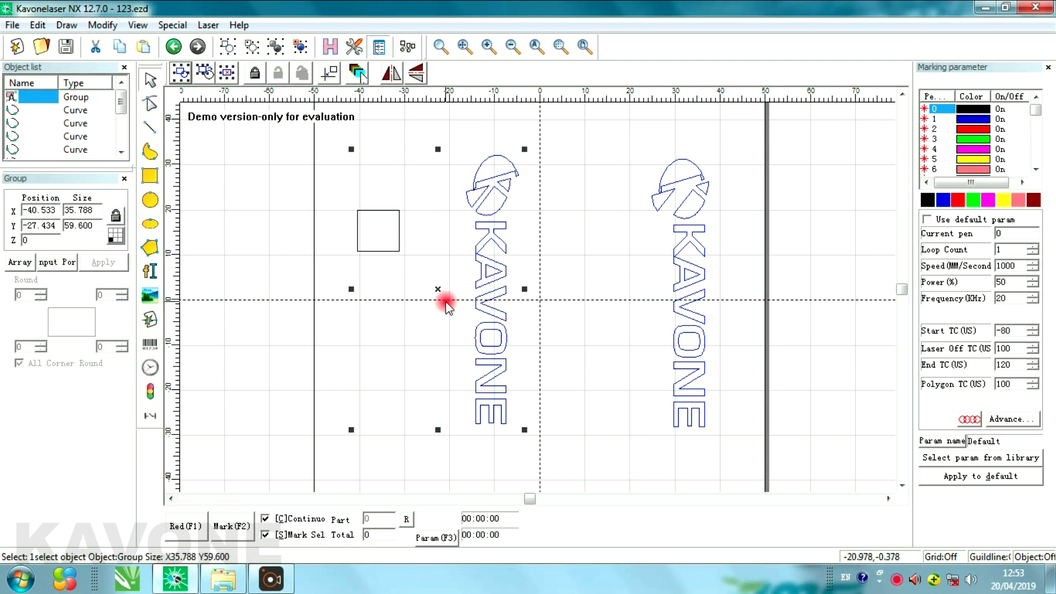
mouse_move(438, 286)
mouse_down()
mouse_move(266, 294)
mouse_move(414, 327)
mouse_move(436, 318)
mouse_move(432, 284)
mouse_up()
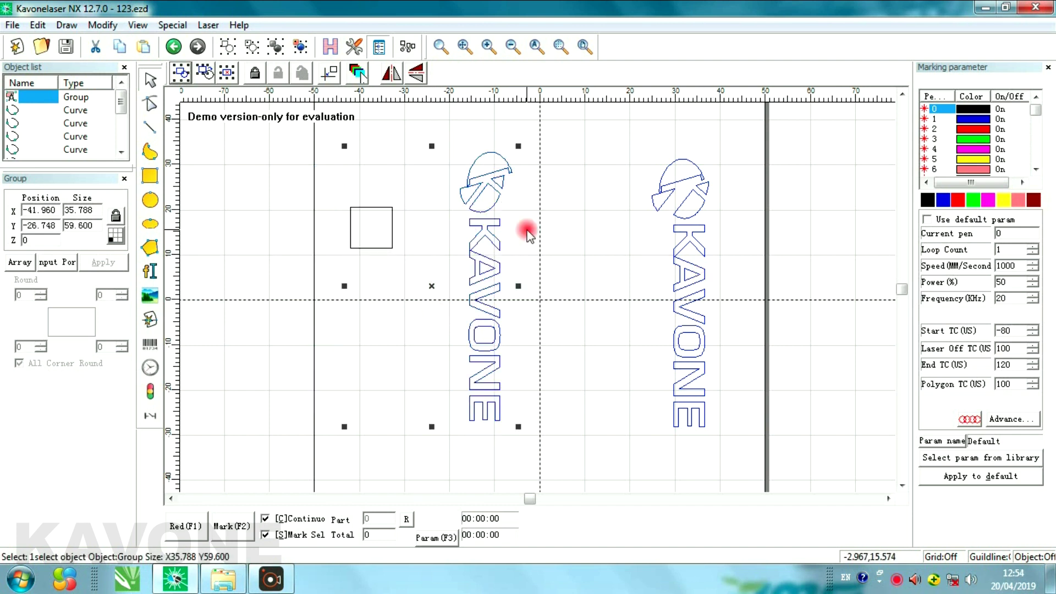
Group the rectangle-and-logo group with the right logo's curves and move everything about 16 mm left and 8 mm down.
click(393, 135)
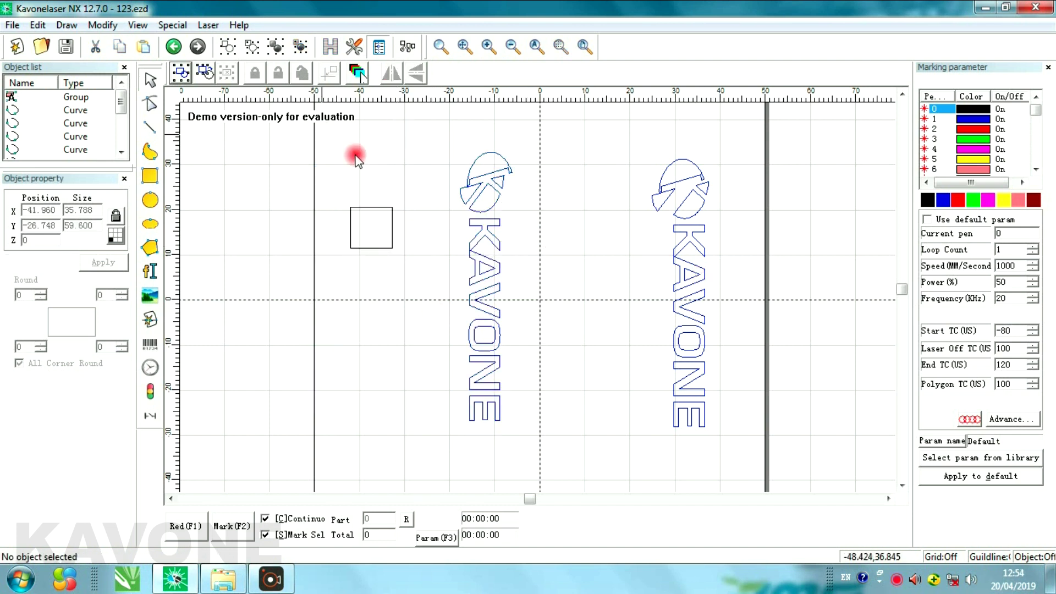
drag(337, 126, 734, 478)
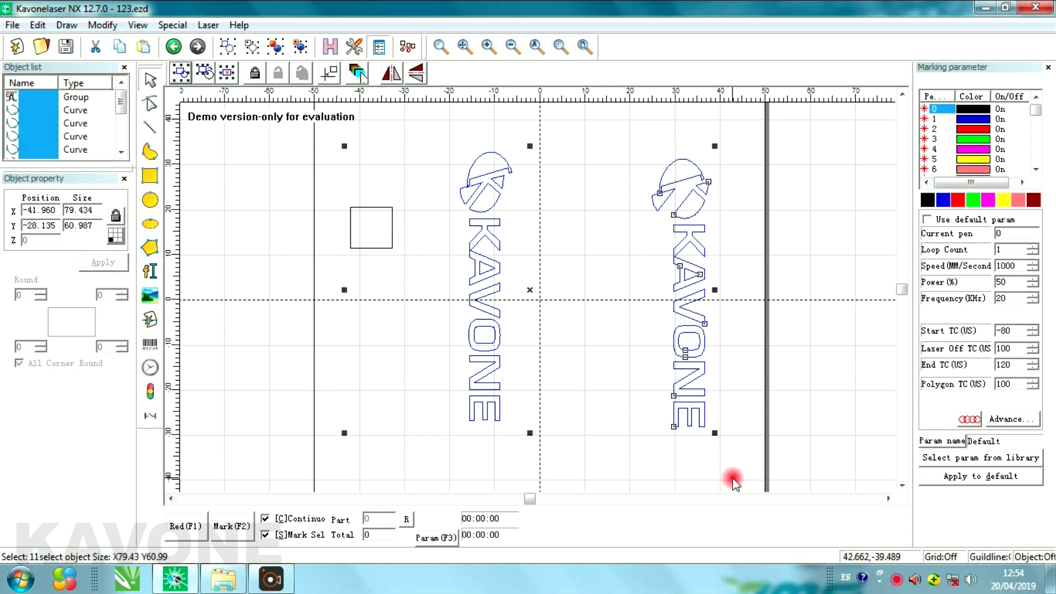
click(275, 46)
drag(530, 287, 461, 322)
scroll(465, 317, up, 2)
scroll(467, 318, down, 3)
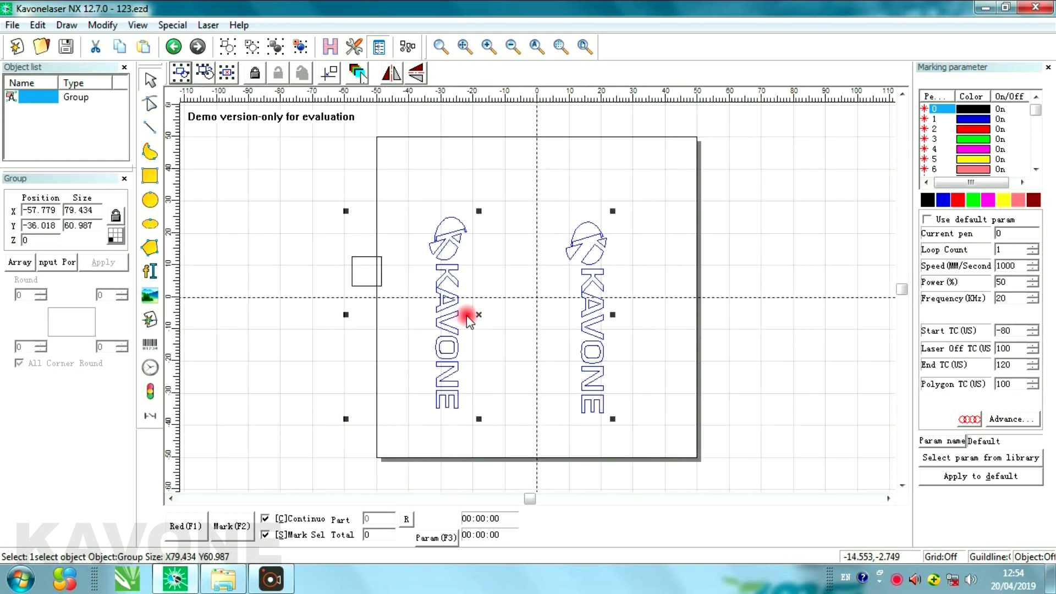
Move the whole group about 17 mm right and 15 mm up, back inside the work area.
scroll(466, 318, down, 4)
scroll(495, 314, up, 2)
drag(512, 299, 533, 263)
scroll(533, 263, up, 2)
scroll(533, 266, down, 1)
scroll(532, 267, up, 2)
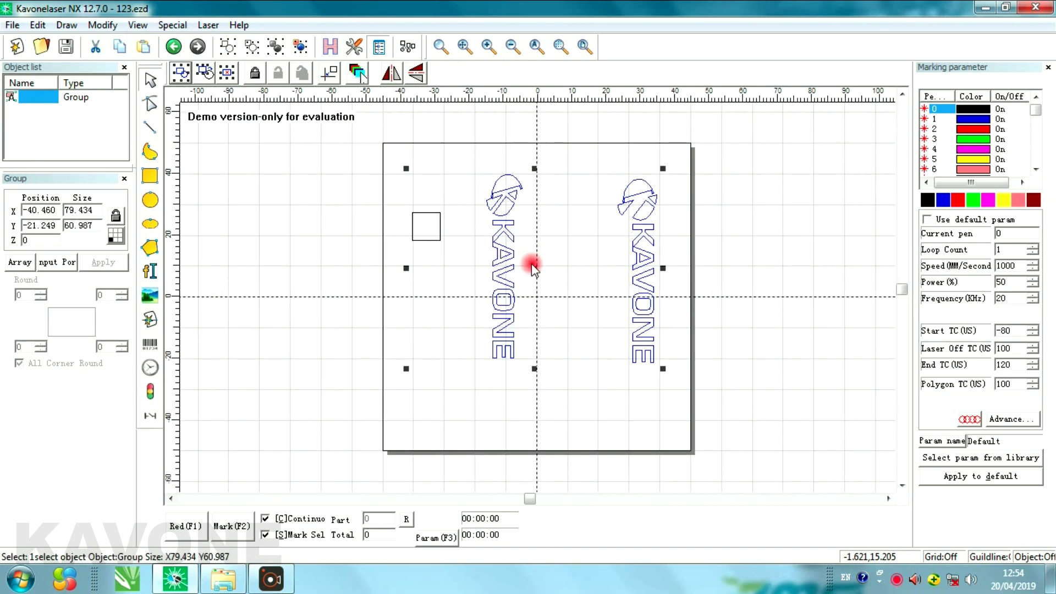
Ungroup the whole group, and ungroup the rectangle-and-left-logo group into its separate rectangle and curves.
scroll(532, 267, up, 1)
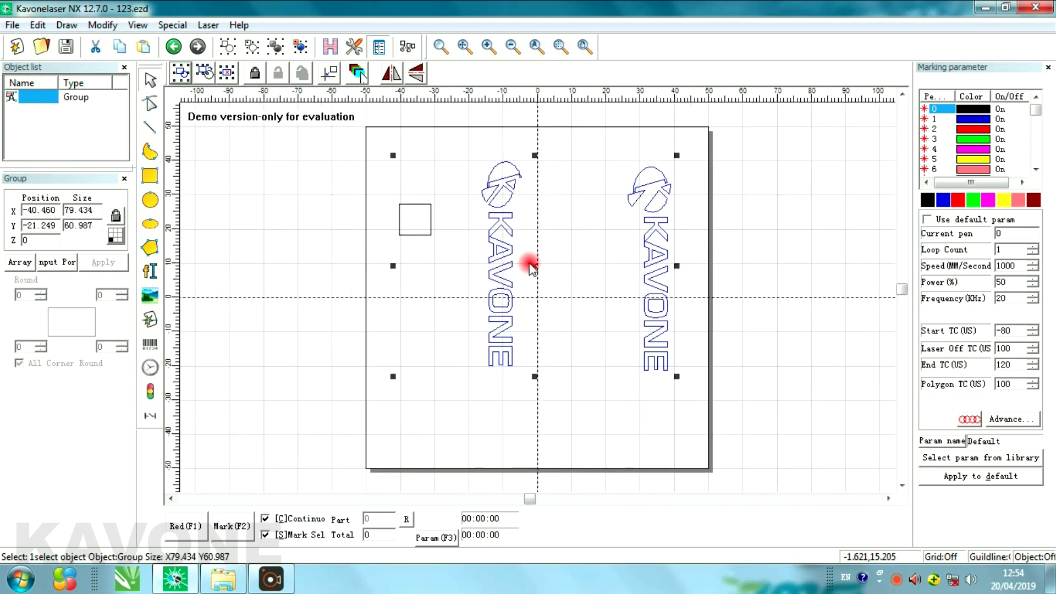
click(302, 47)
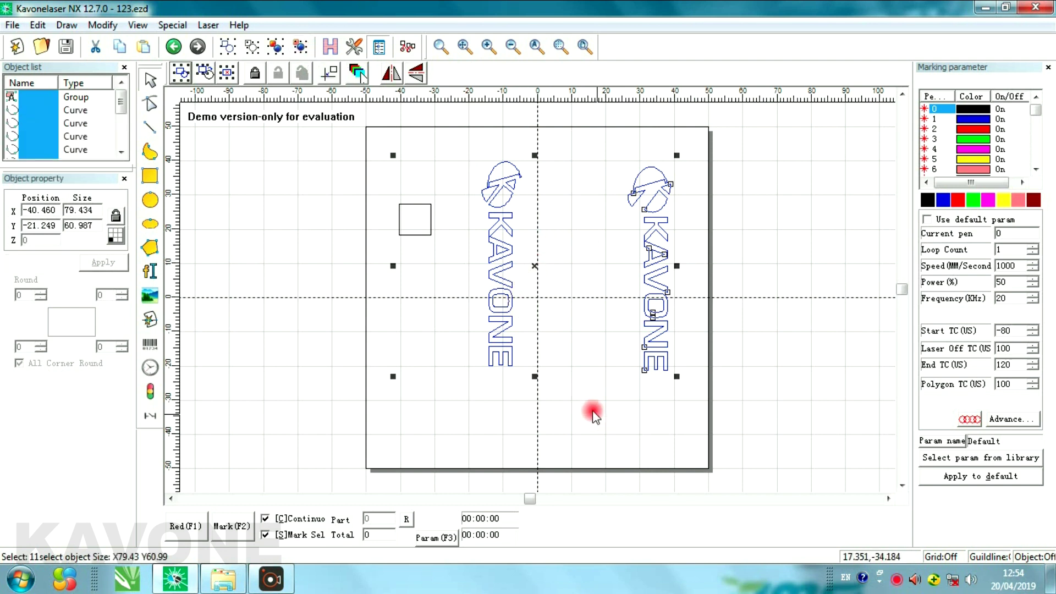
click(554, 302)
click(492, 281)
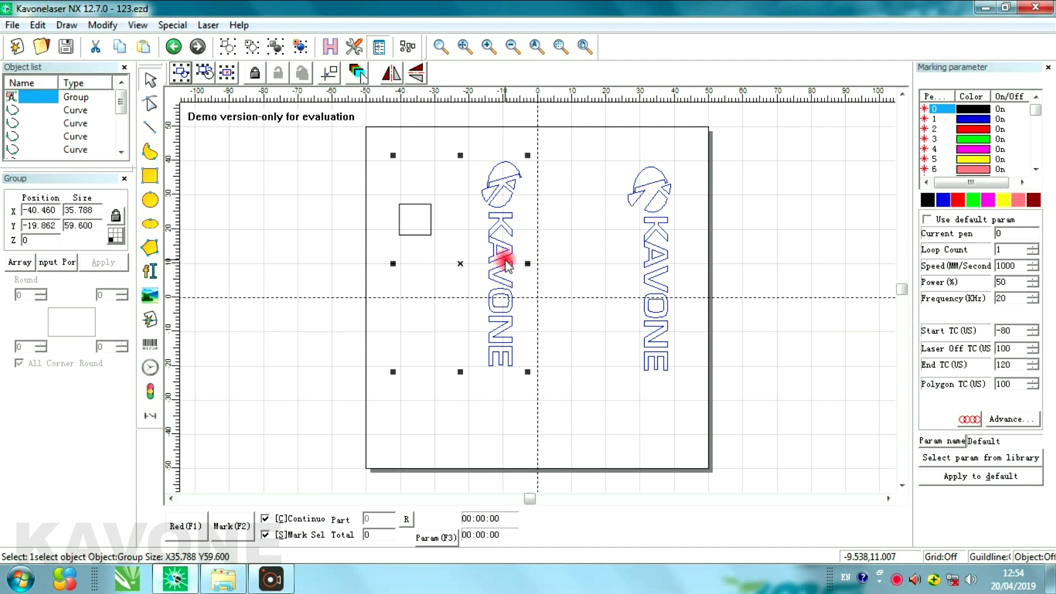
click(300, 44)
click(505, 389)
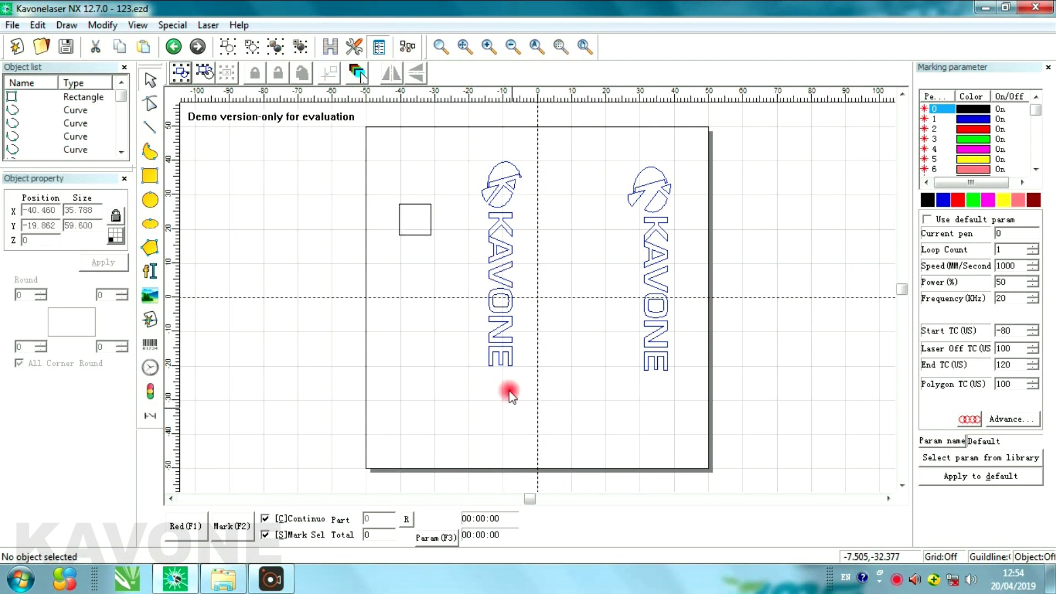
Try moving most of the left logo's curves about 18 mm left and 25 mm down, and undo the move.
click(496, 336)
drag(483, 151, 547, 443)
drag(503, 300, 440, 385)
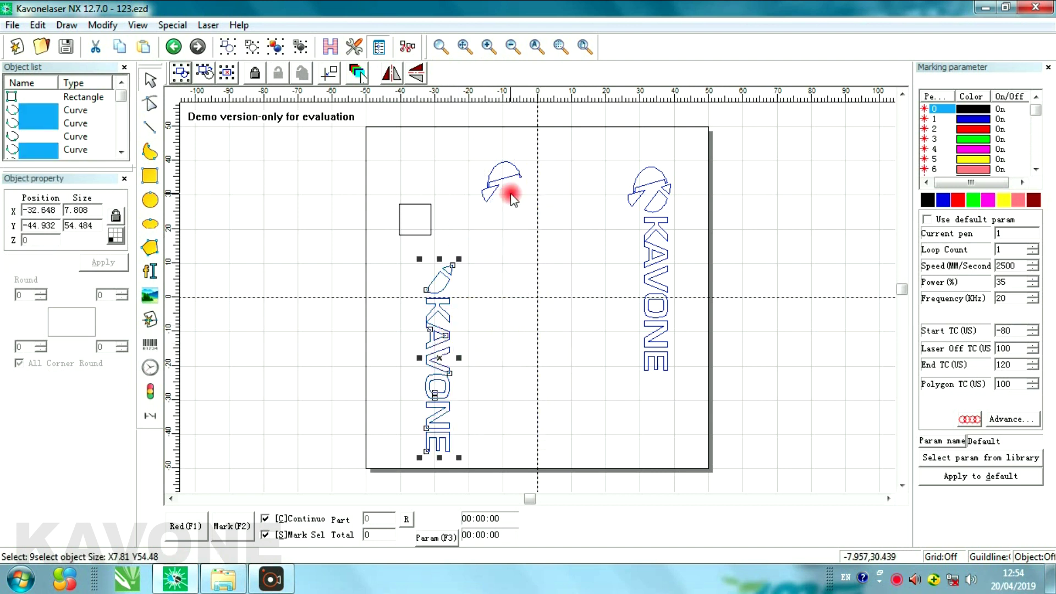
key(ctrl+z)
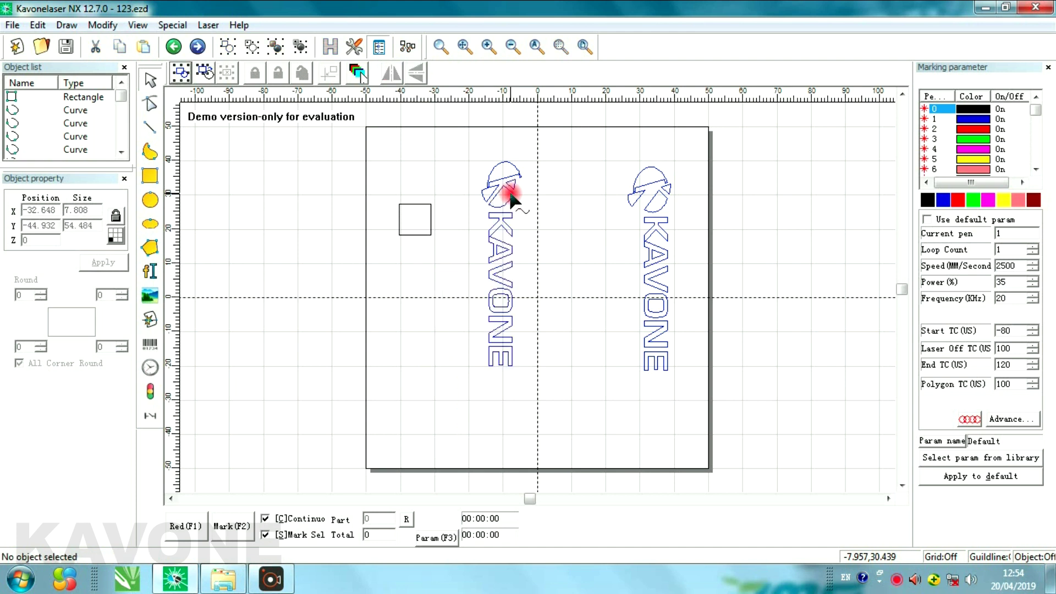
Try moving the left logo's joined K and A outline about 12 mm right and 4 mm down, and undo the move.
click(509, 220)
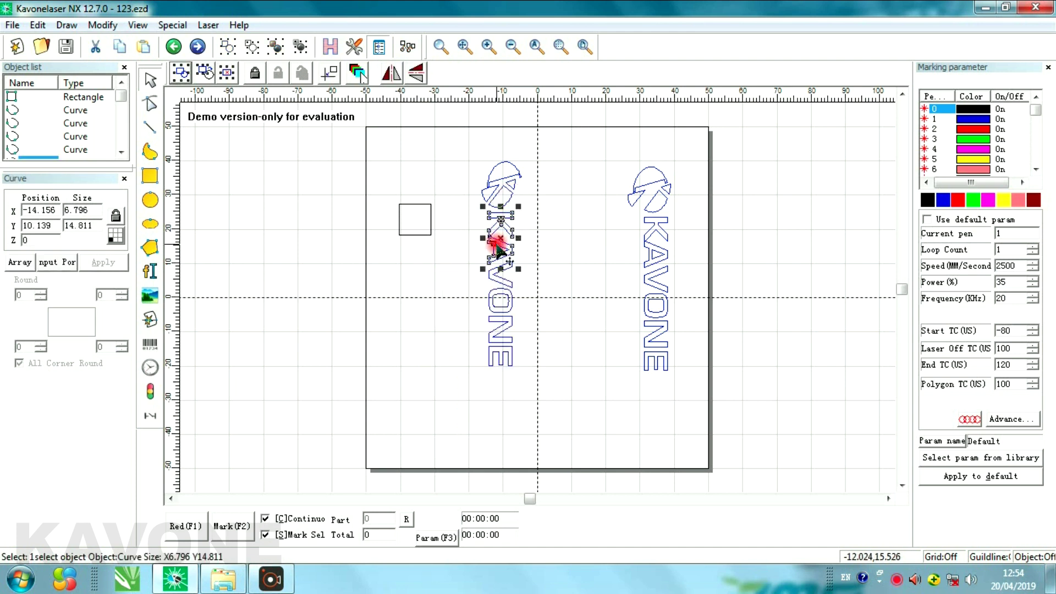
drag(501, 239, 540, 254)
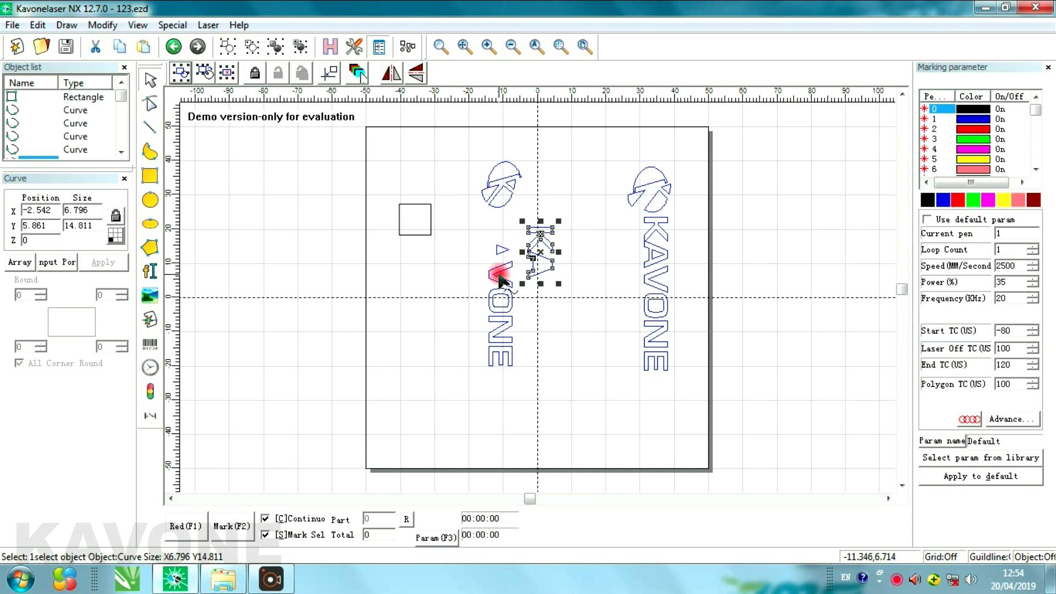
key(ctrl+z)
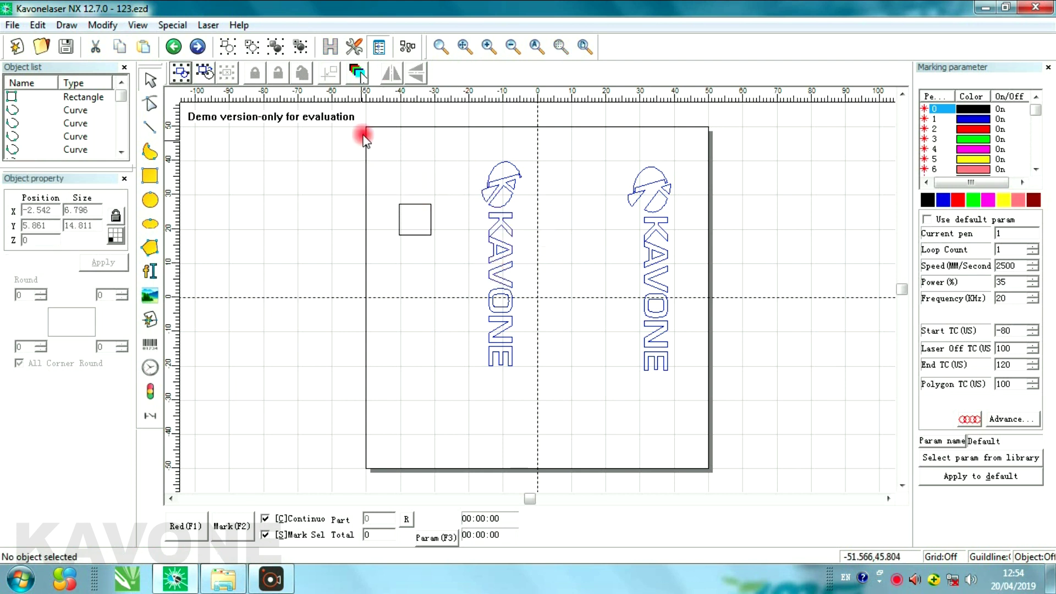
Hatch the rectangle and both logos with Mark Contour on, pen 1, angle 0 and a line space of 0.05 mm.
drag(368, 132, 712, 410)
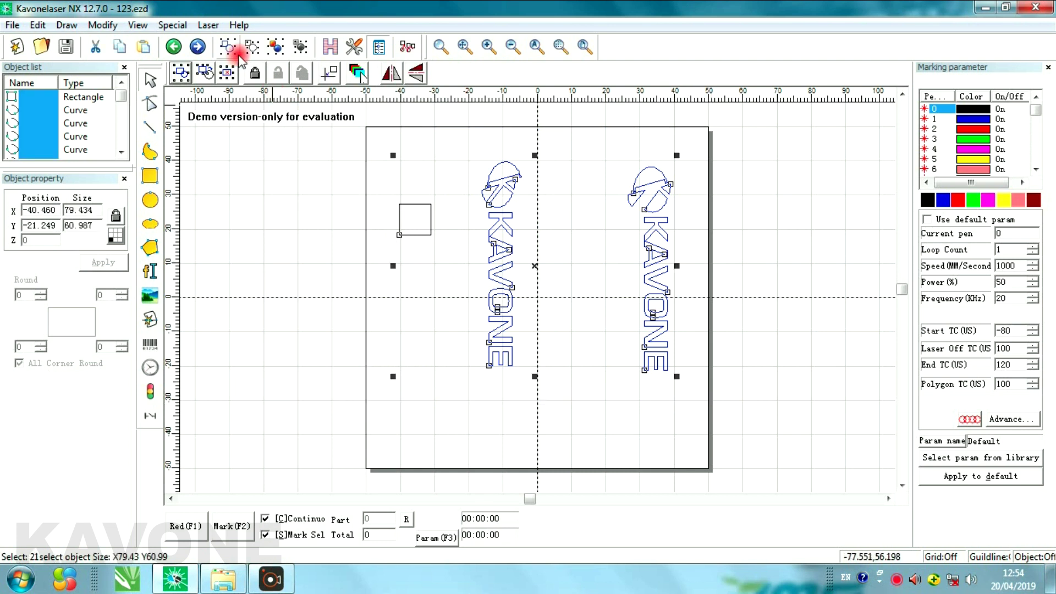
click(331, 48)
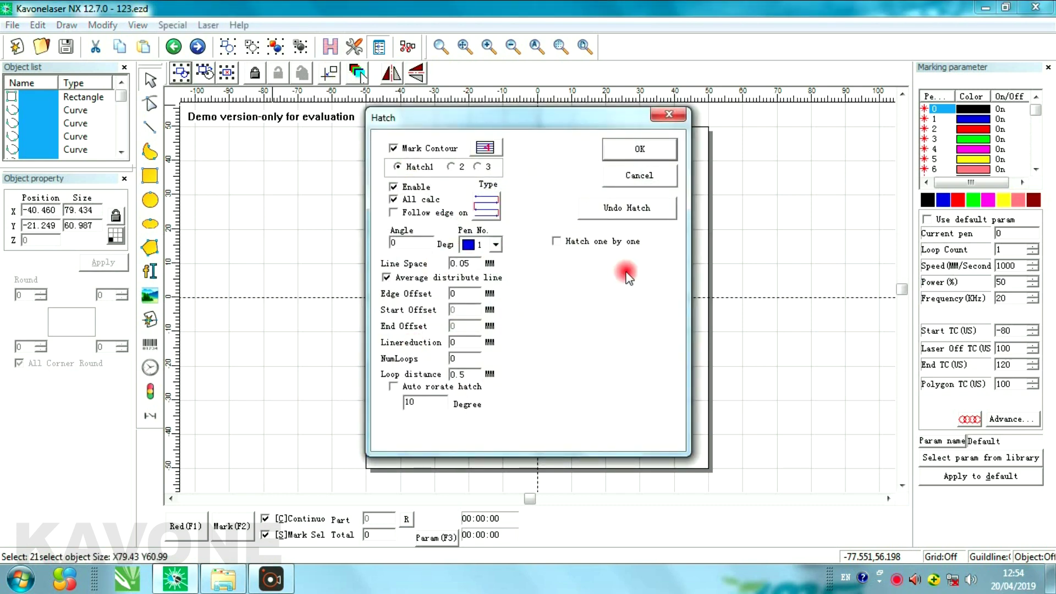
click(640, 151)
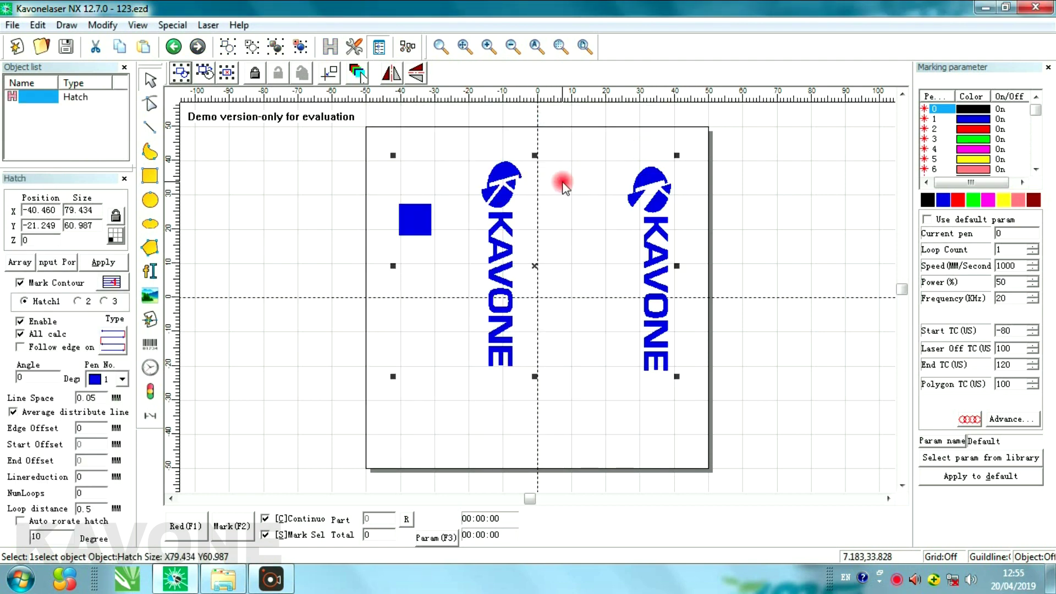
Hide and redisplay the object list, and reselect the whole hatch in the drawing.
click(380, 48)
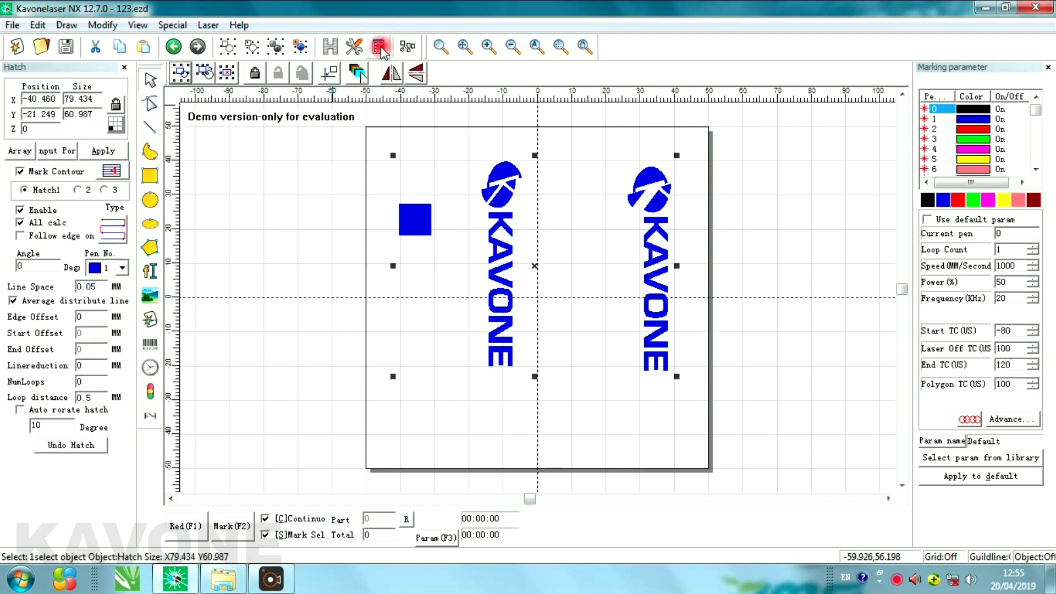
click(380, 49)
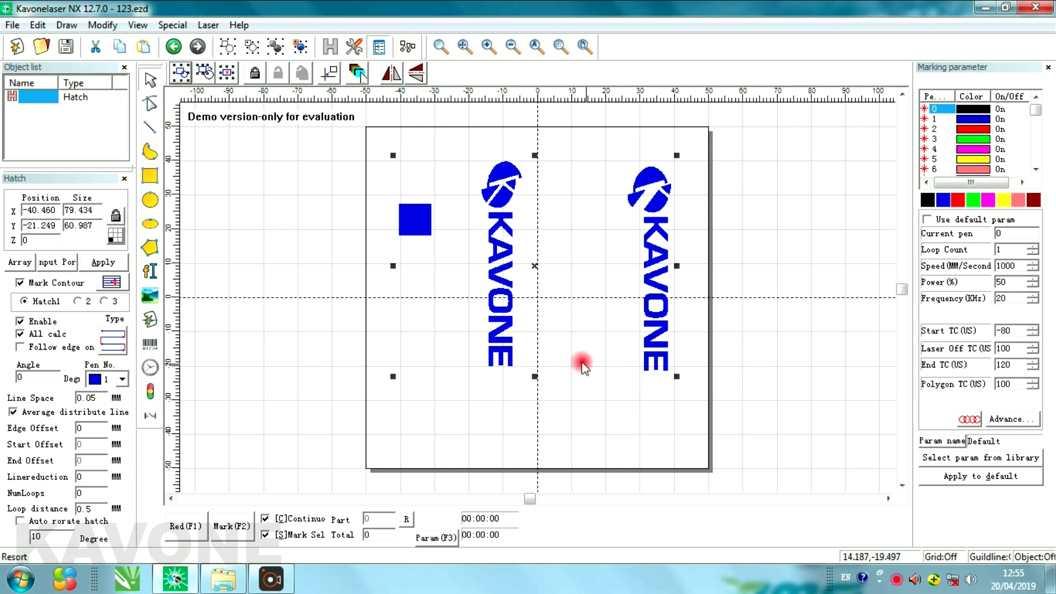
click(586, 328)
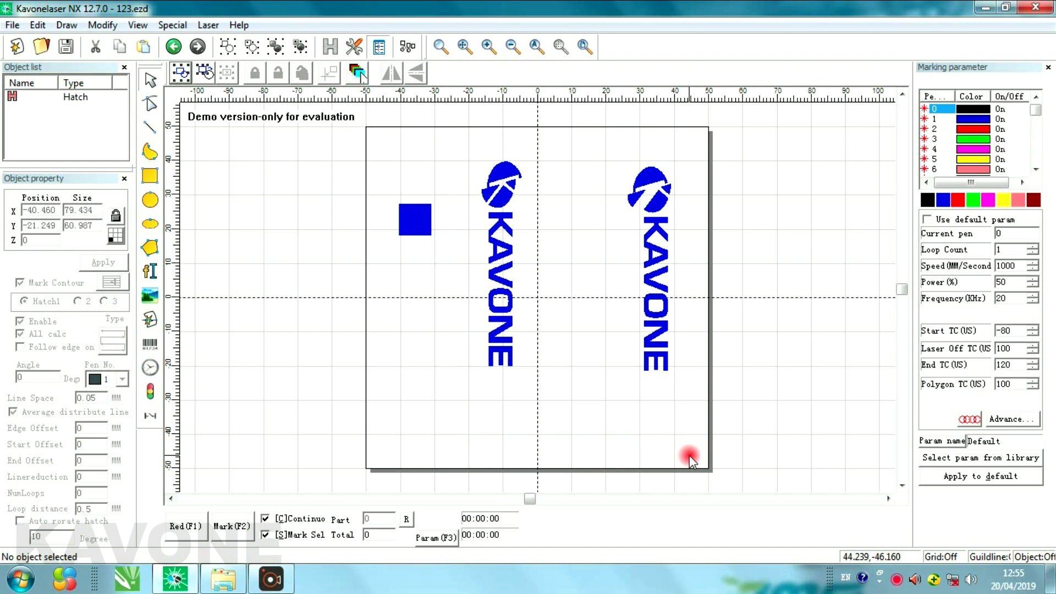
click(667, 364)
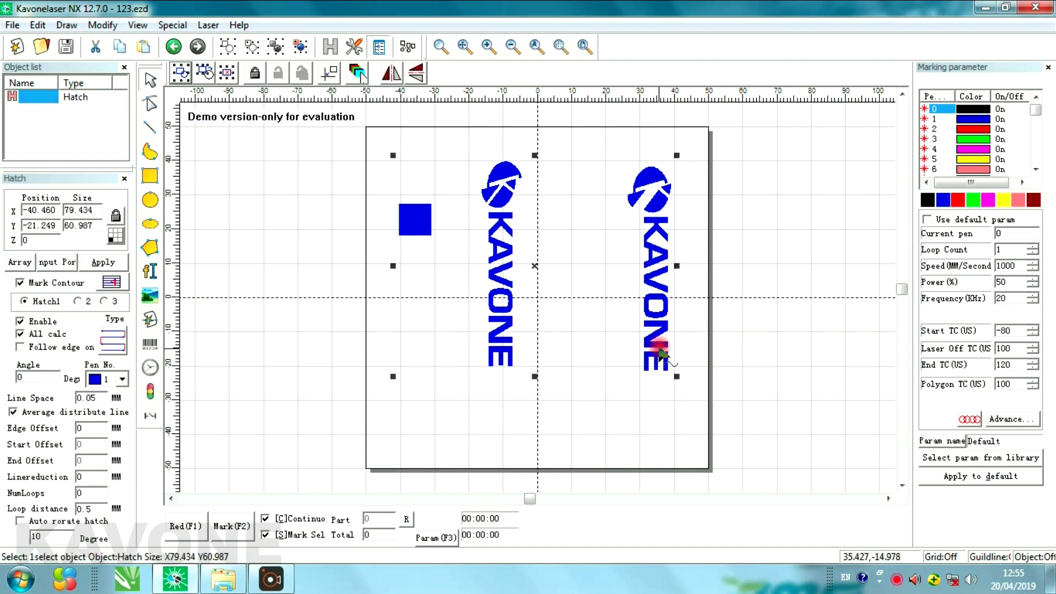
click(503, 385)
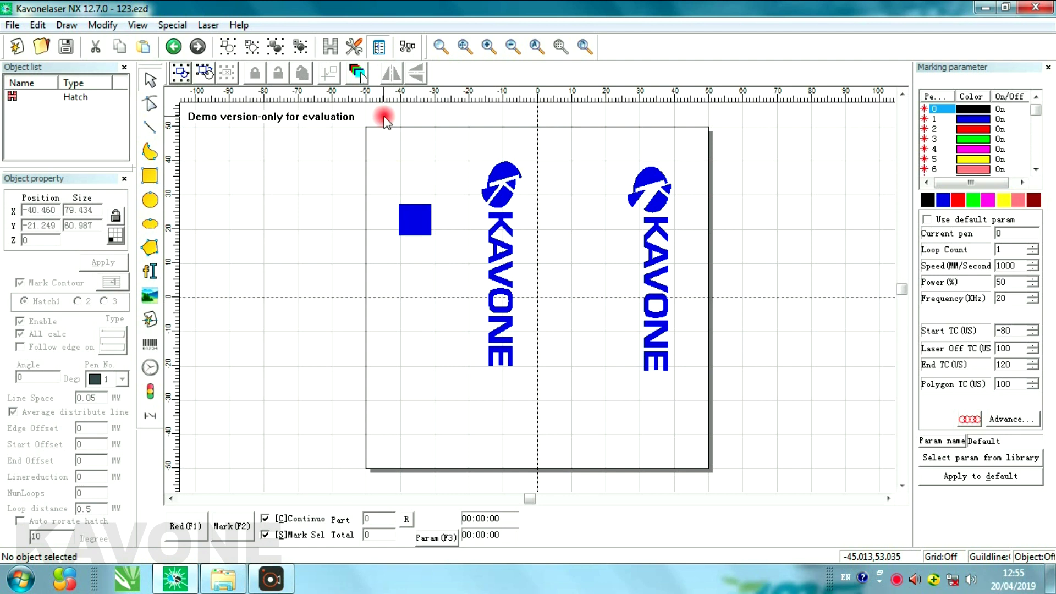
mouse_move(375, 118)
mouse_down()
mouse_move(484, 264)
mouse_move(708, 455)
mouse_move(681, 405)
mouse_up()
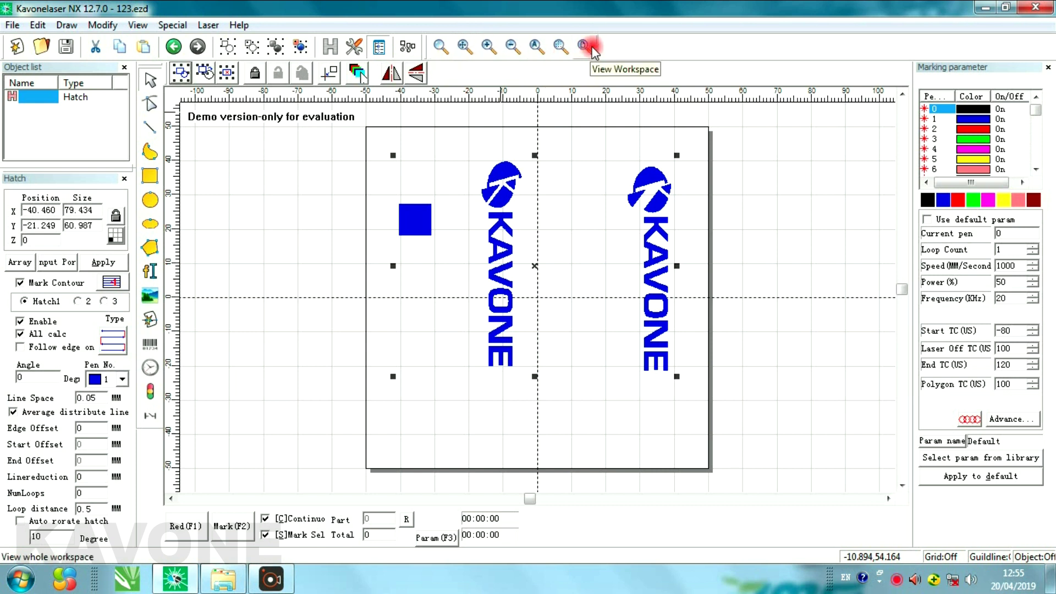
Zoom in on the middle of the hatched artwork beside the left logo with the zoom tool.
click(444, 53)
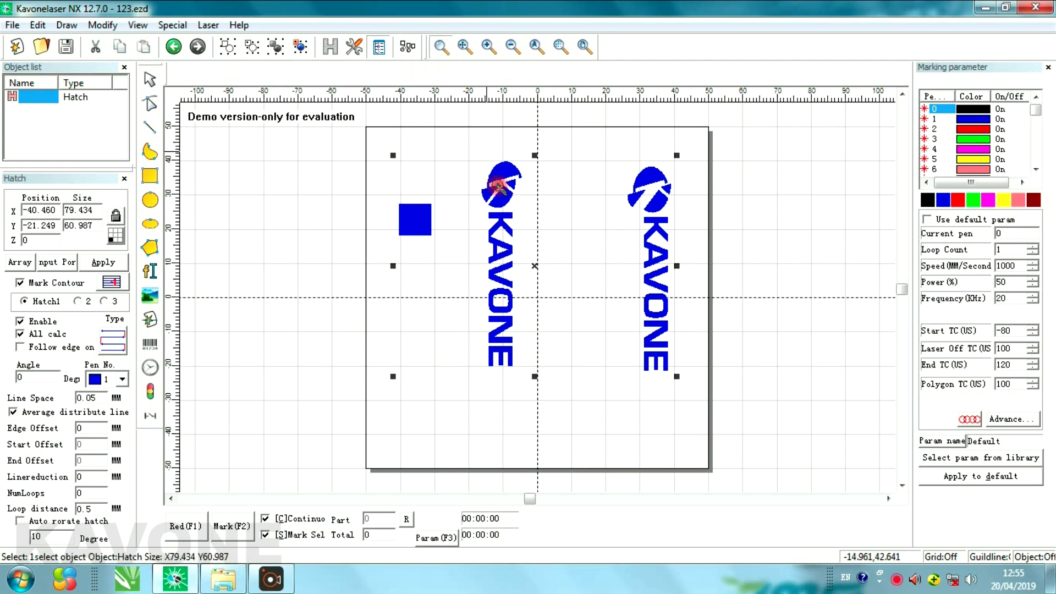
right_click(529, 271)
click(529, 271)
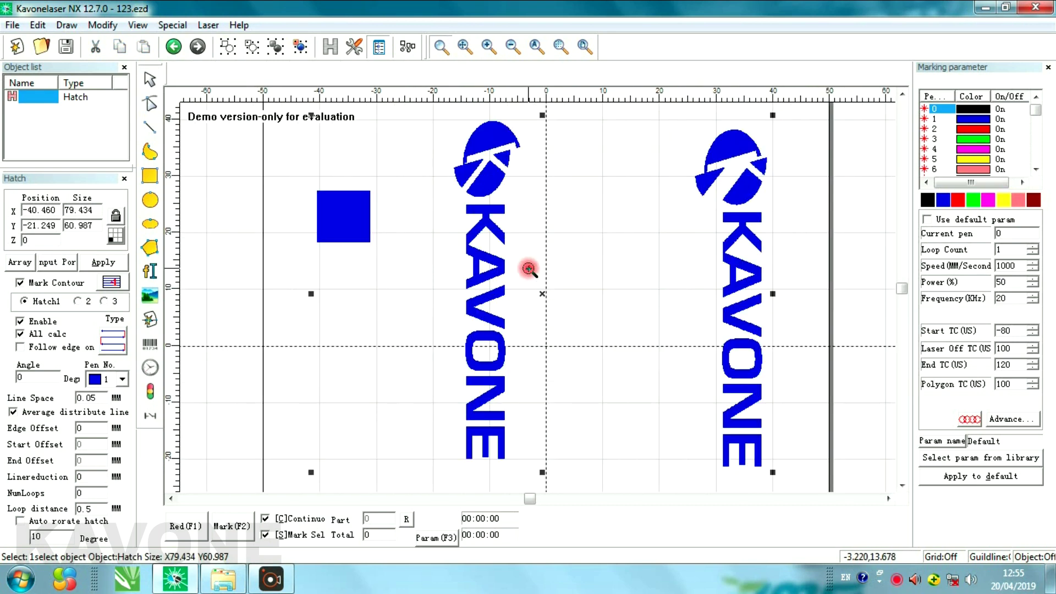
click(531, 280)
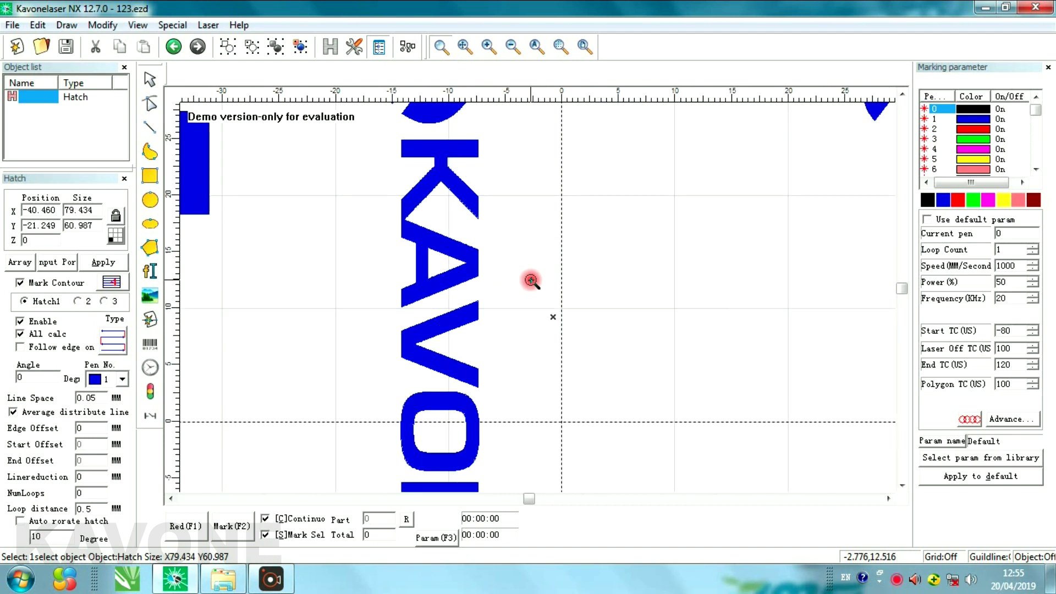
Pan the view by hand and zoom out until the whole work area is in view.
click(463, 48)
drag(499, 247, 396, 236)
scroll(397, 235, down, 3)
scroll(330, 283, down, 1)
drag(330, 283, 481, 302)
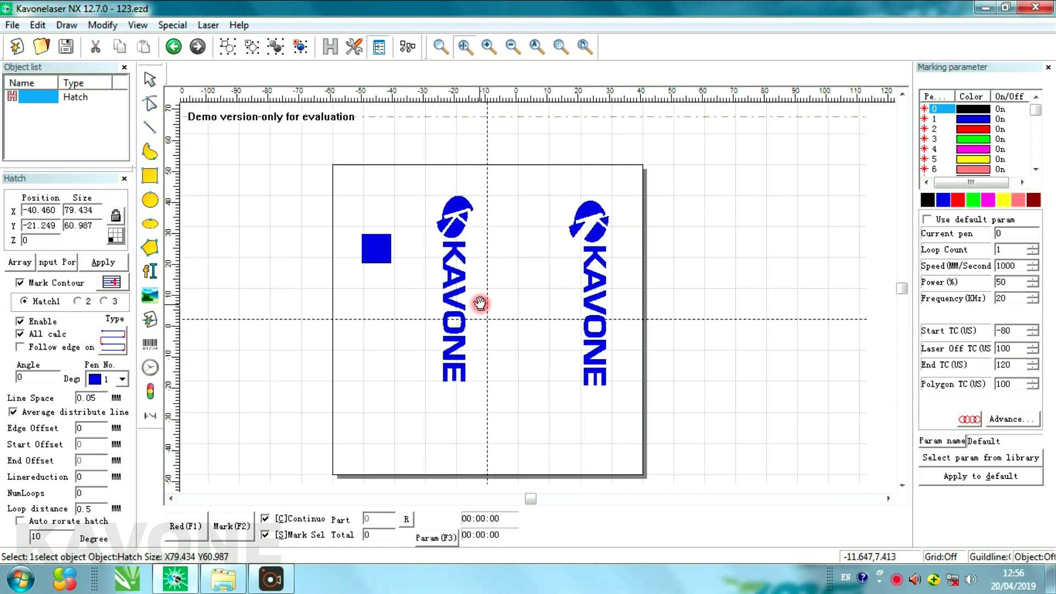
Zoom the view in two levels and back out two levels, and fit all objects with Zoom all.
click(487, 47)
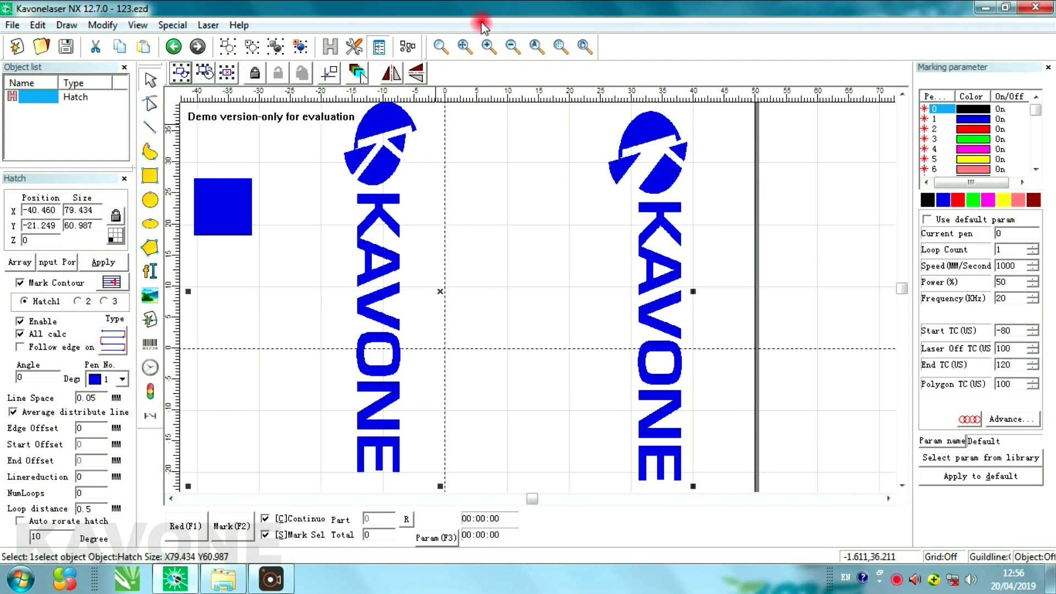
click(488, 53)
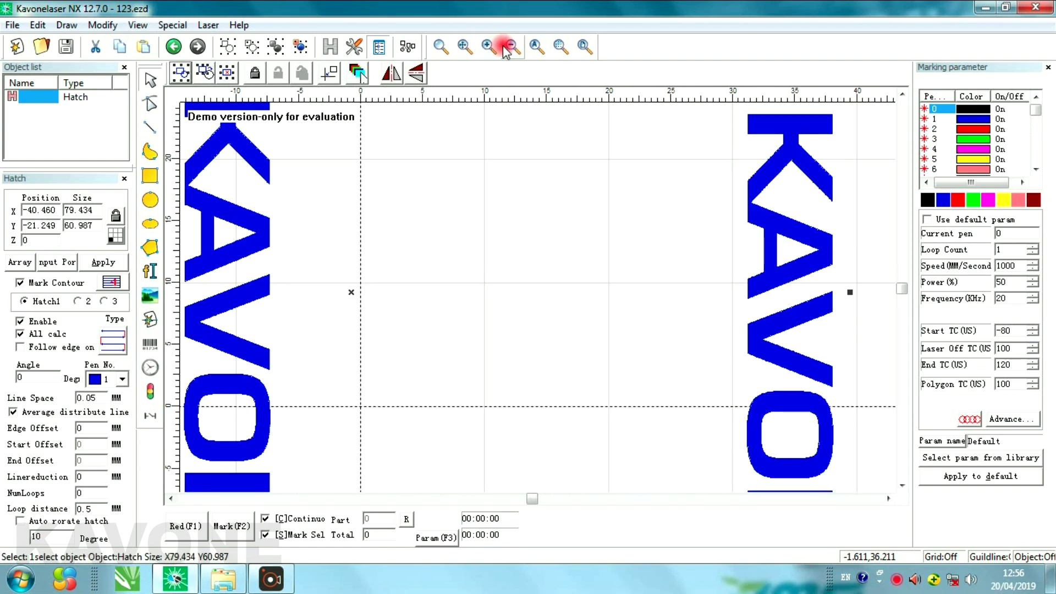
click(511, 49)
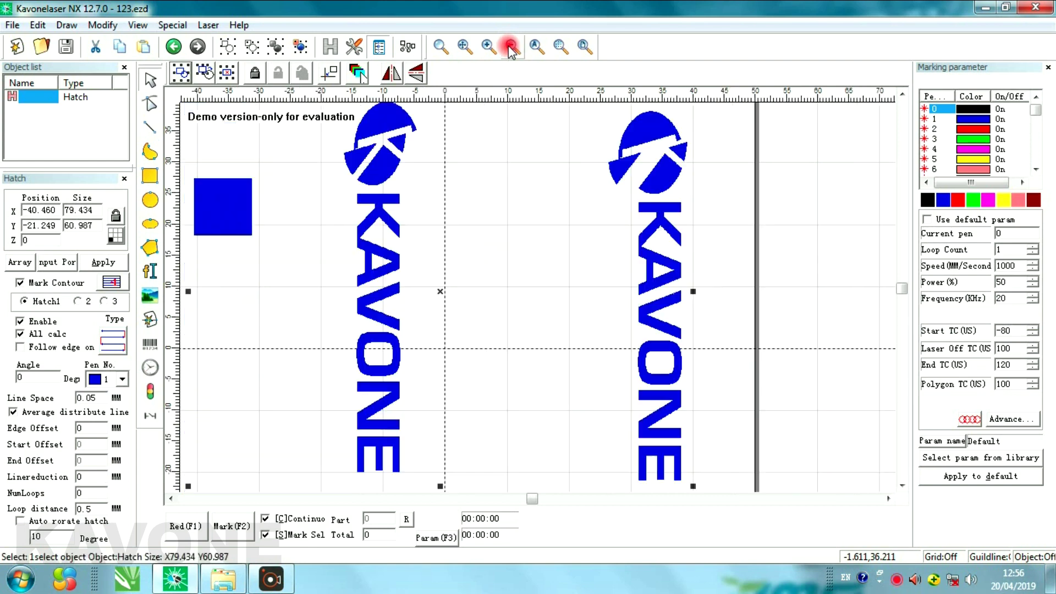
click(512, 49)
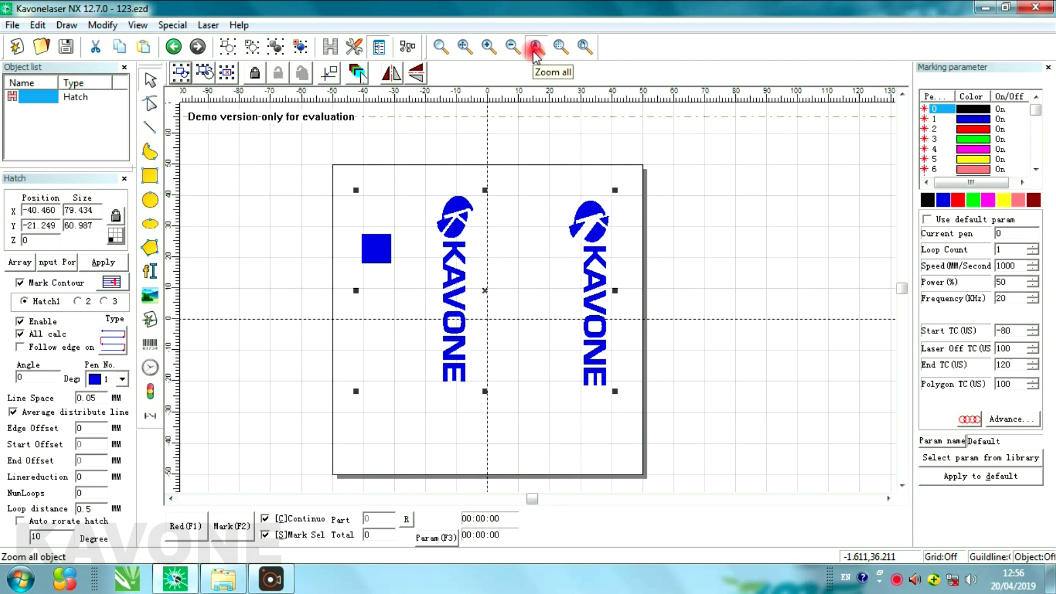
click(536, 48)
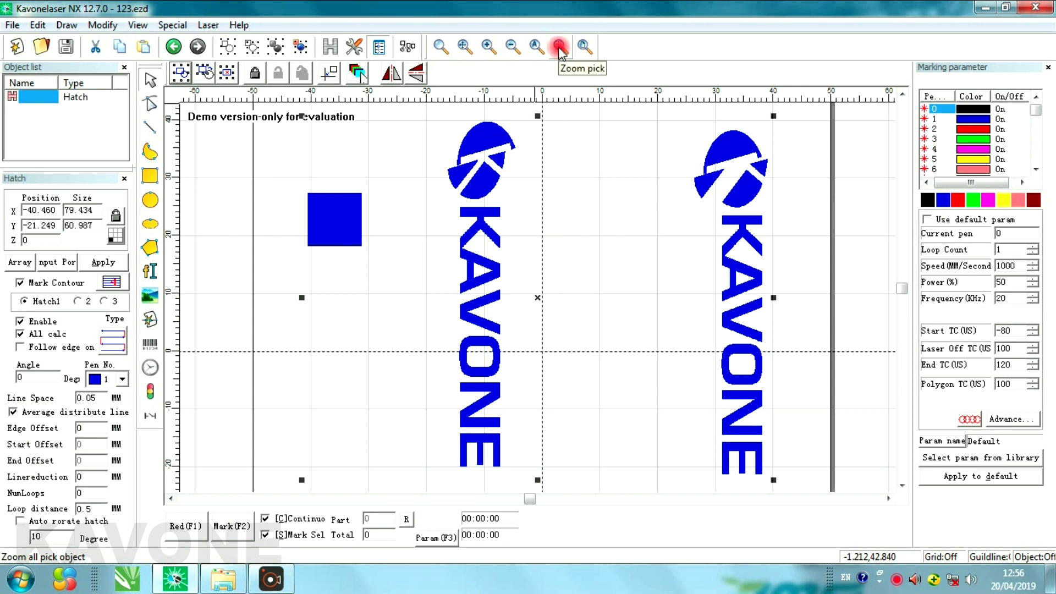
Select the whole hatch object and ungroup it into a hatch-line group and separate outlines.
click(590, 279)
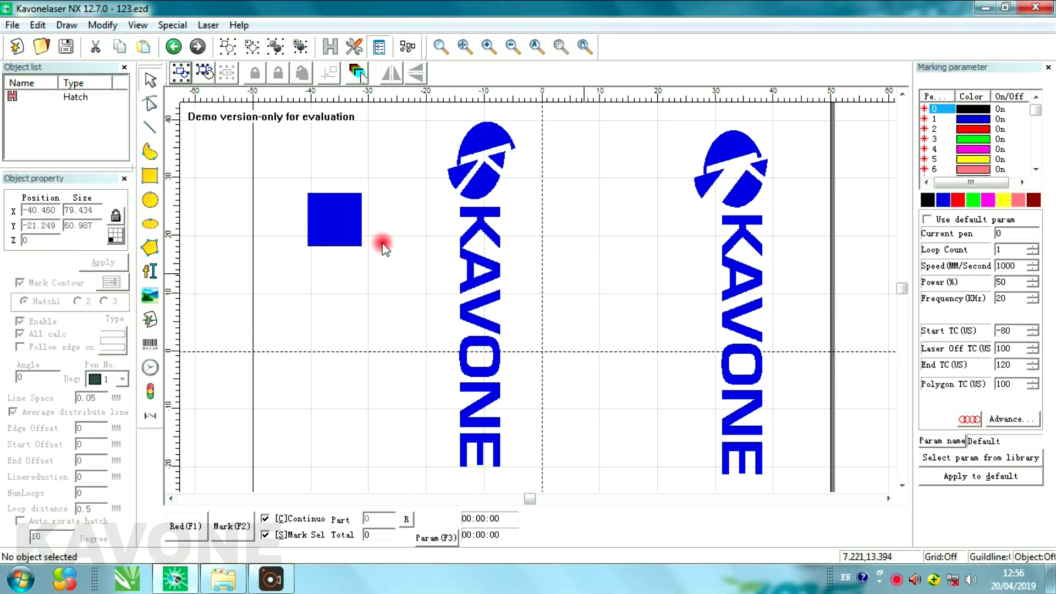
click(314, 231)
click(644, 318)
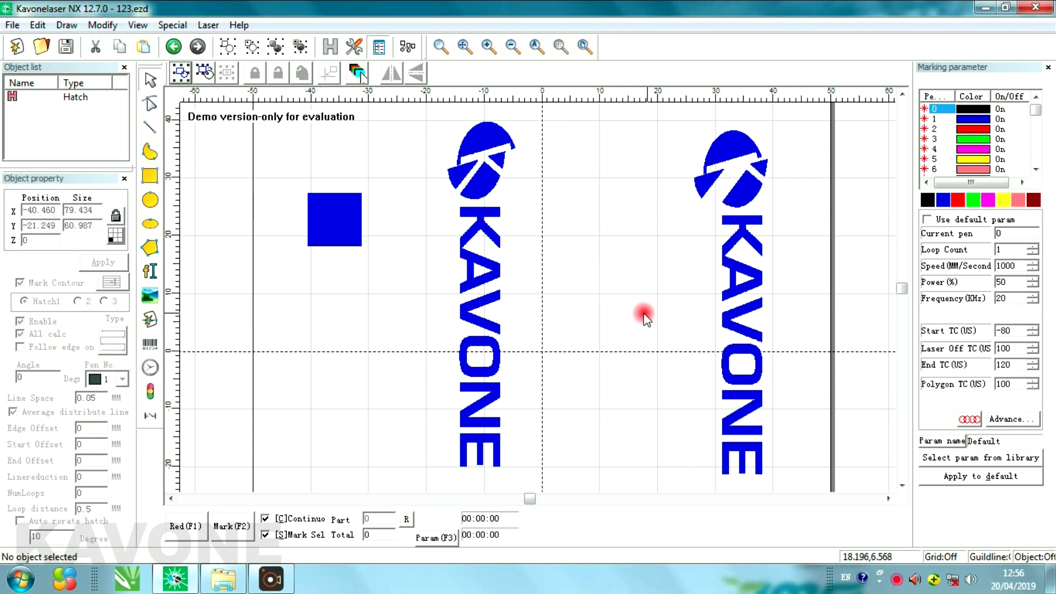
click(464, 264)
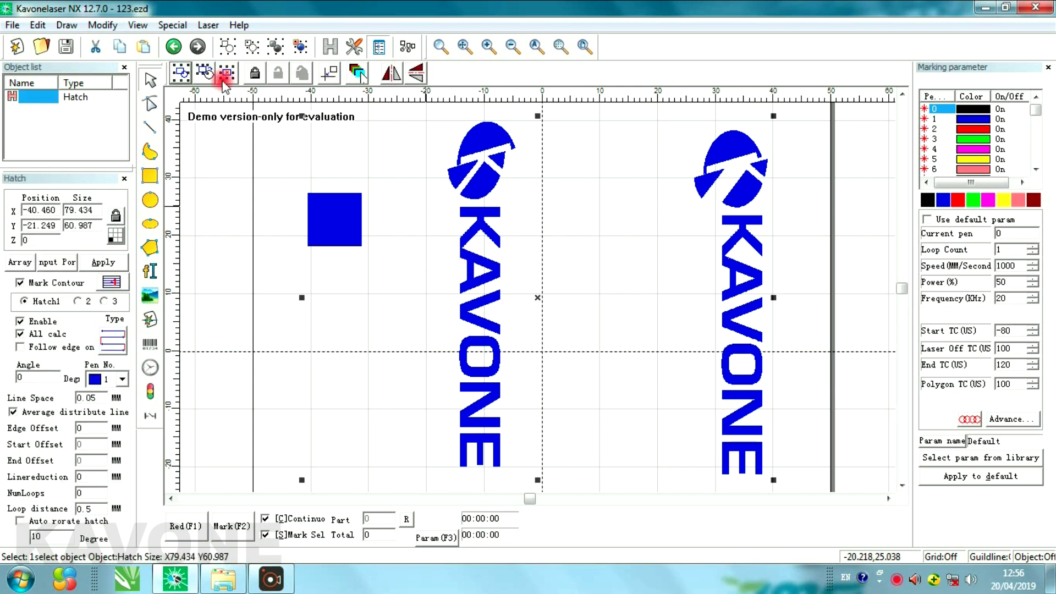
click(300, 49)
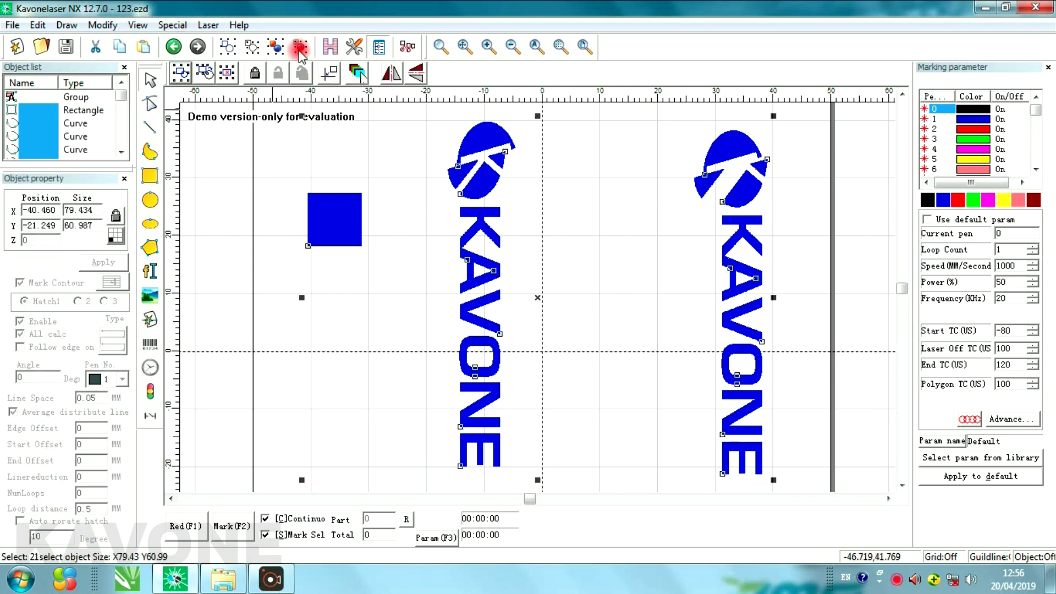
Select the group of hatch lines on its own by its fill in the blue square.
click(340, 225)
click(246, 182)
click(335, 237)
scroll(281, 240, down, 2)
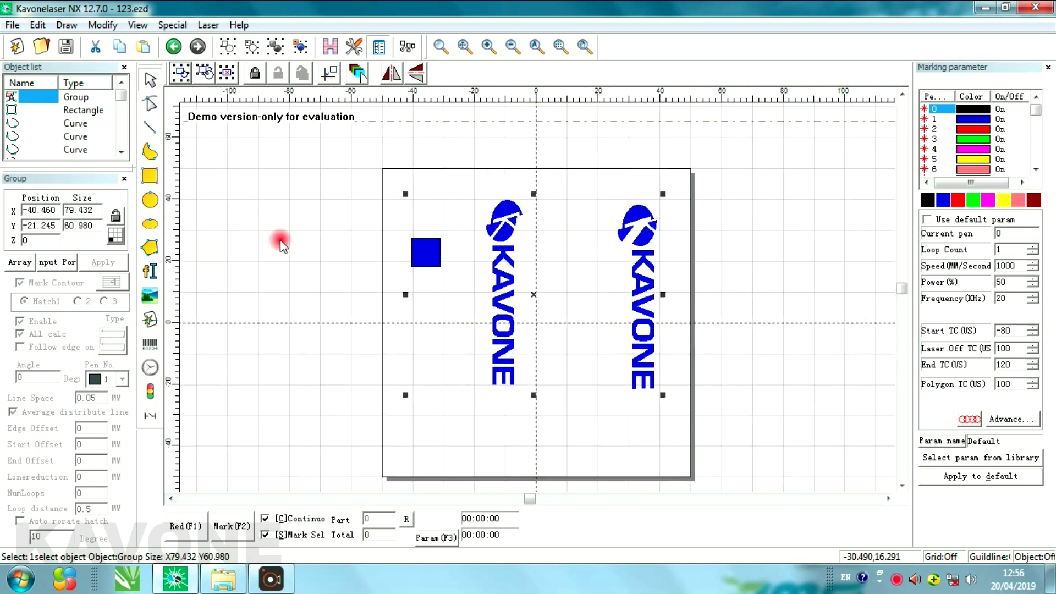
Select the KA letter outline in the middle logo, fit all objects with Zoom all, and magnify the selected curve with Zoom pick.
click(572, 461)
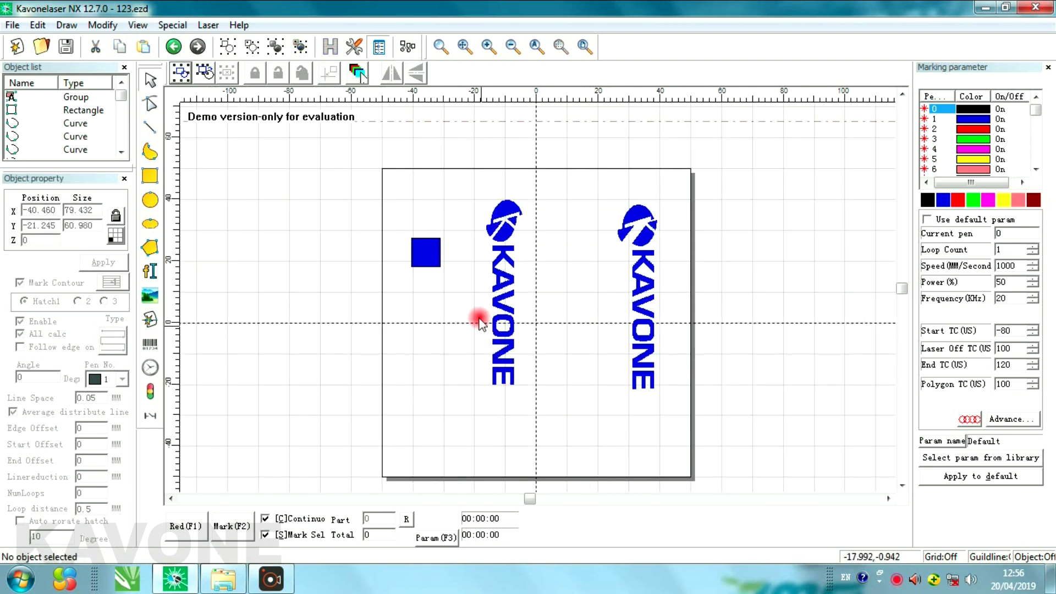
click(497, 291)
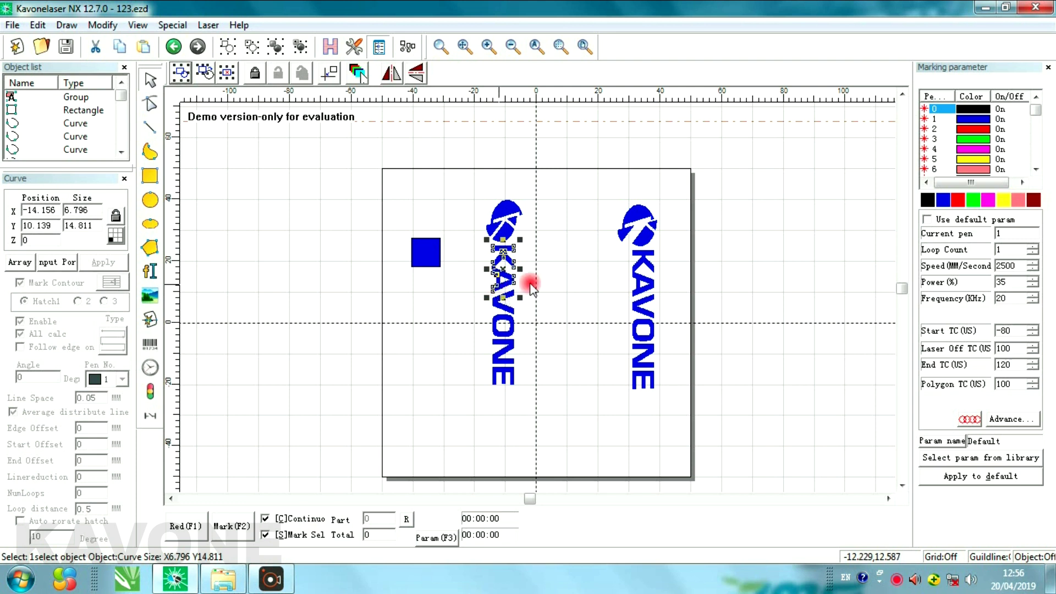
click(537, 46)
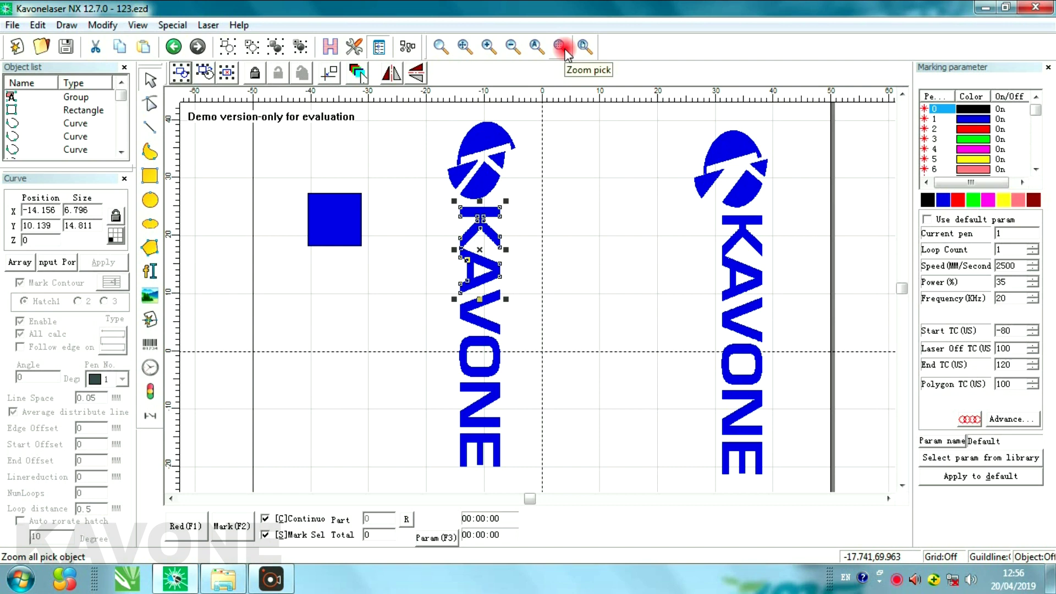
click(561, 47)
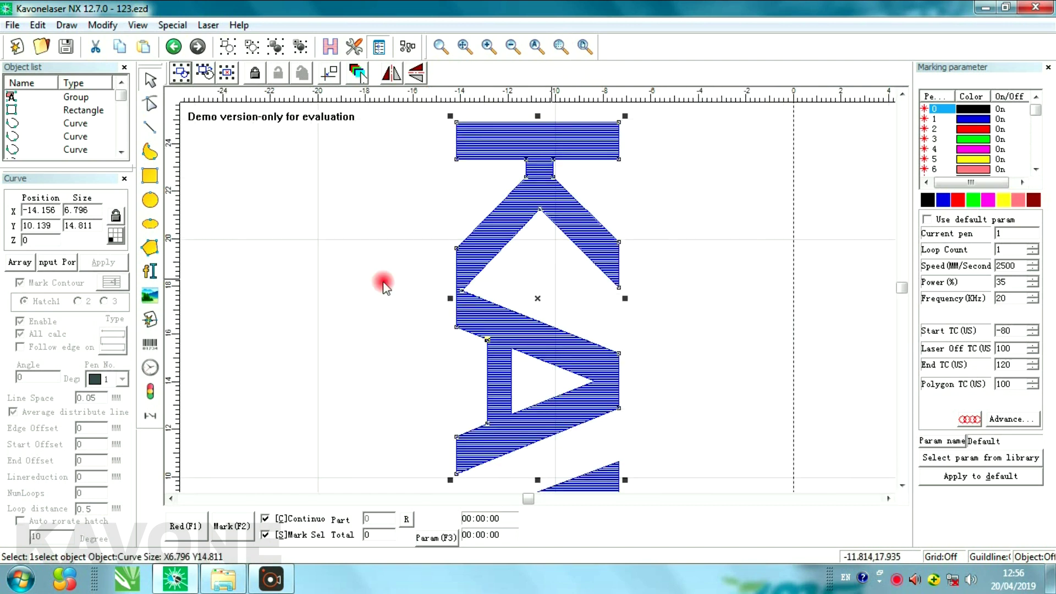
Zoom out gradually from the selected letters and fit the whole work area in view.
scroll(537, 299, down, 1)
scroll(537, 300, up, 1)
scroll(537, 300, down, 1)
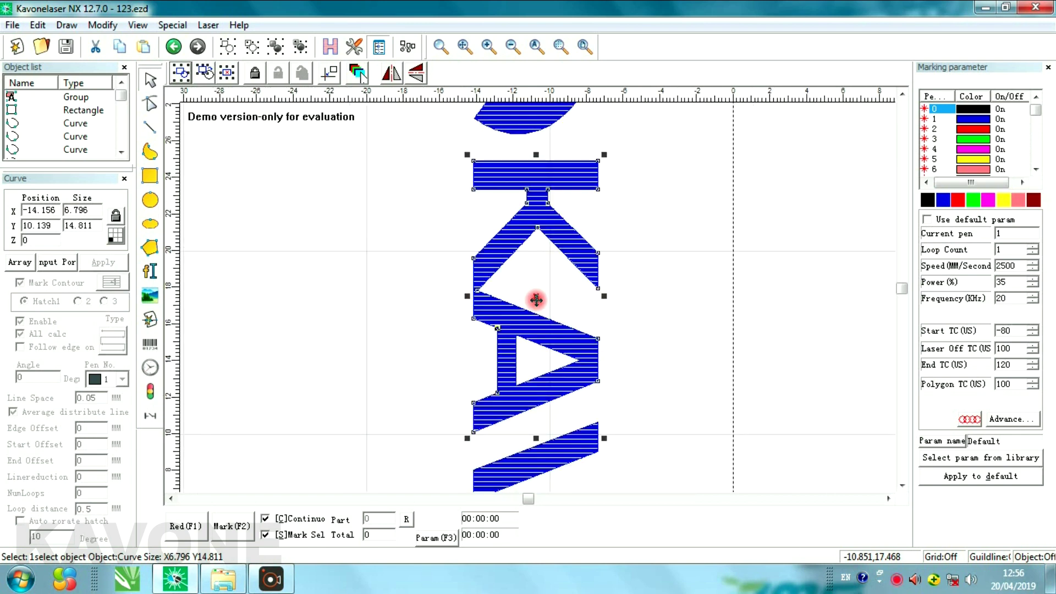
scroll(537, 300, down, 2)
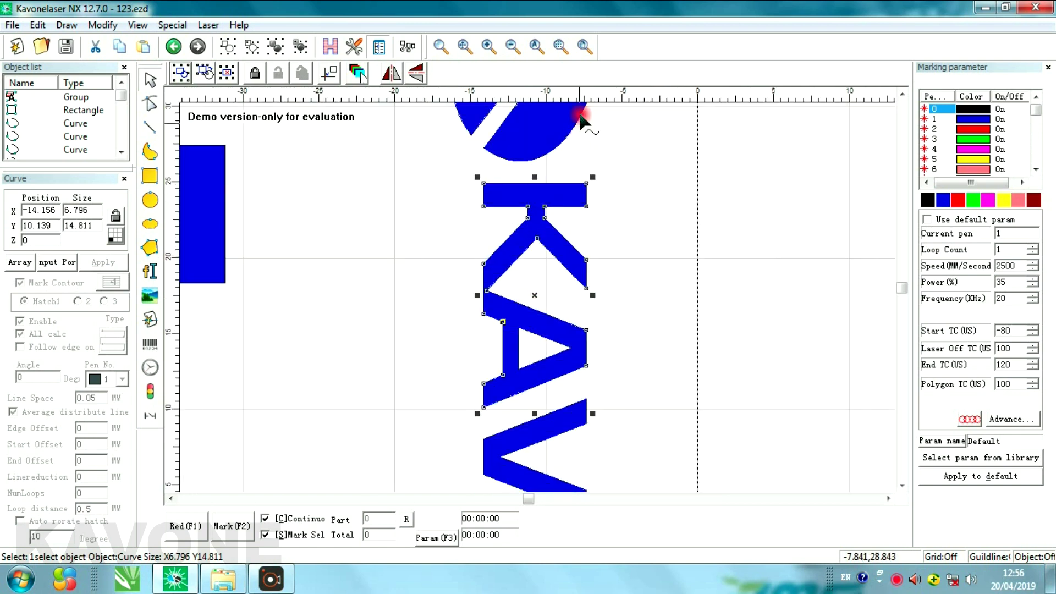
click(584, 46)
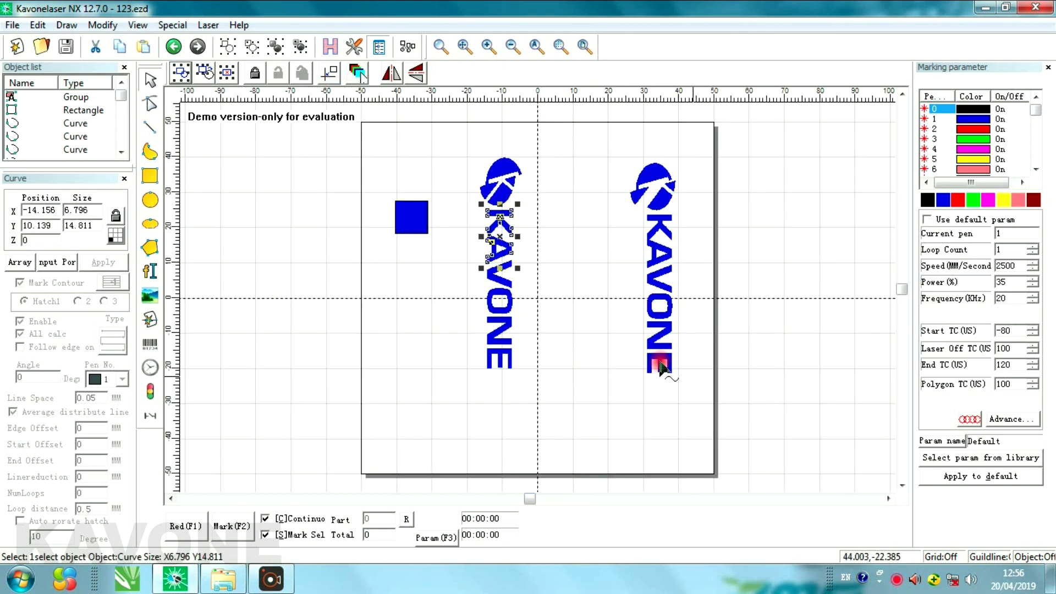
Select the square and both KAVONE logos together with a selection window around all objects.
drag(373, 132, 728, 465)
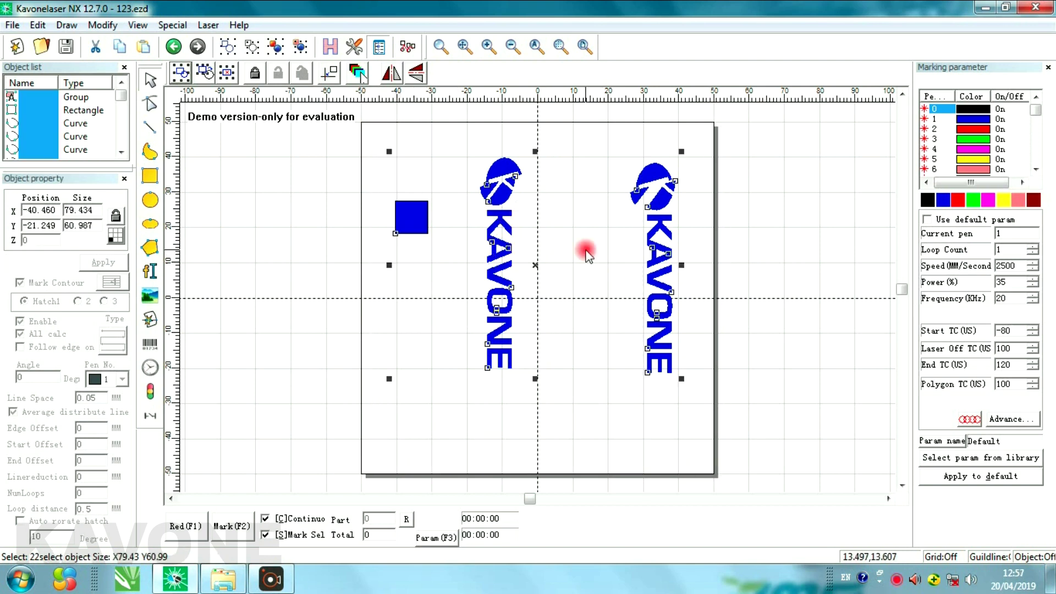
scroll(584, 250, down, 1)
scroll(582, 248, up, 2)
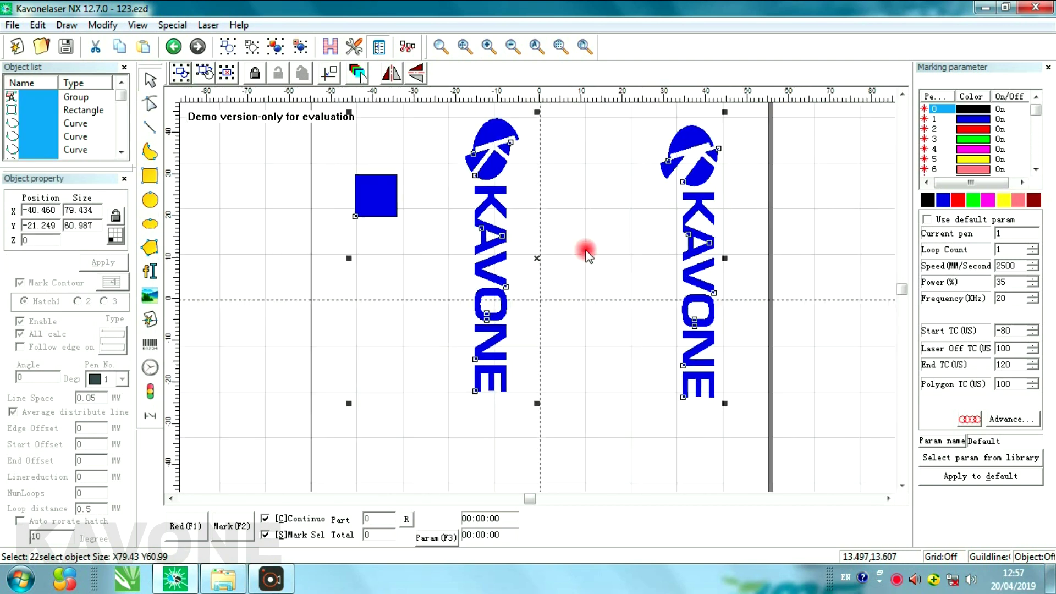